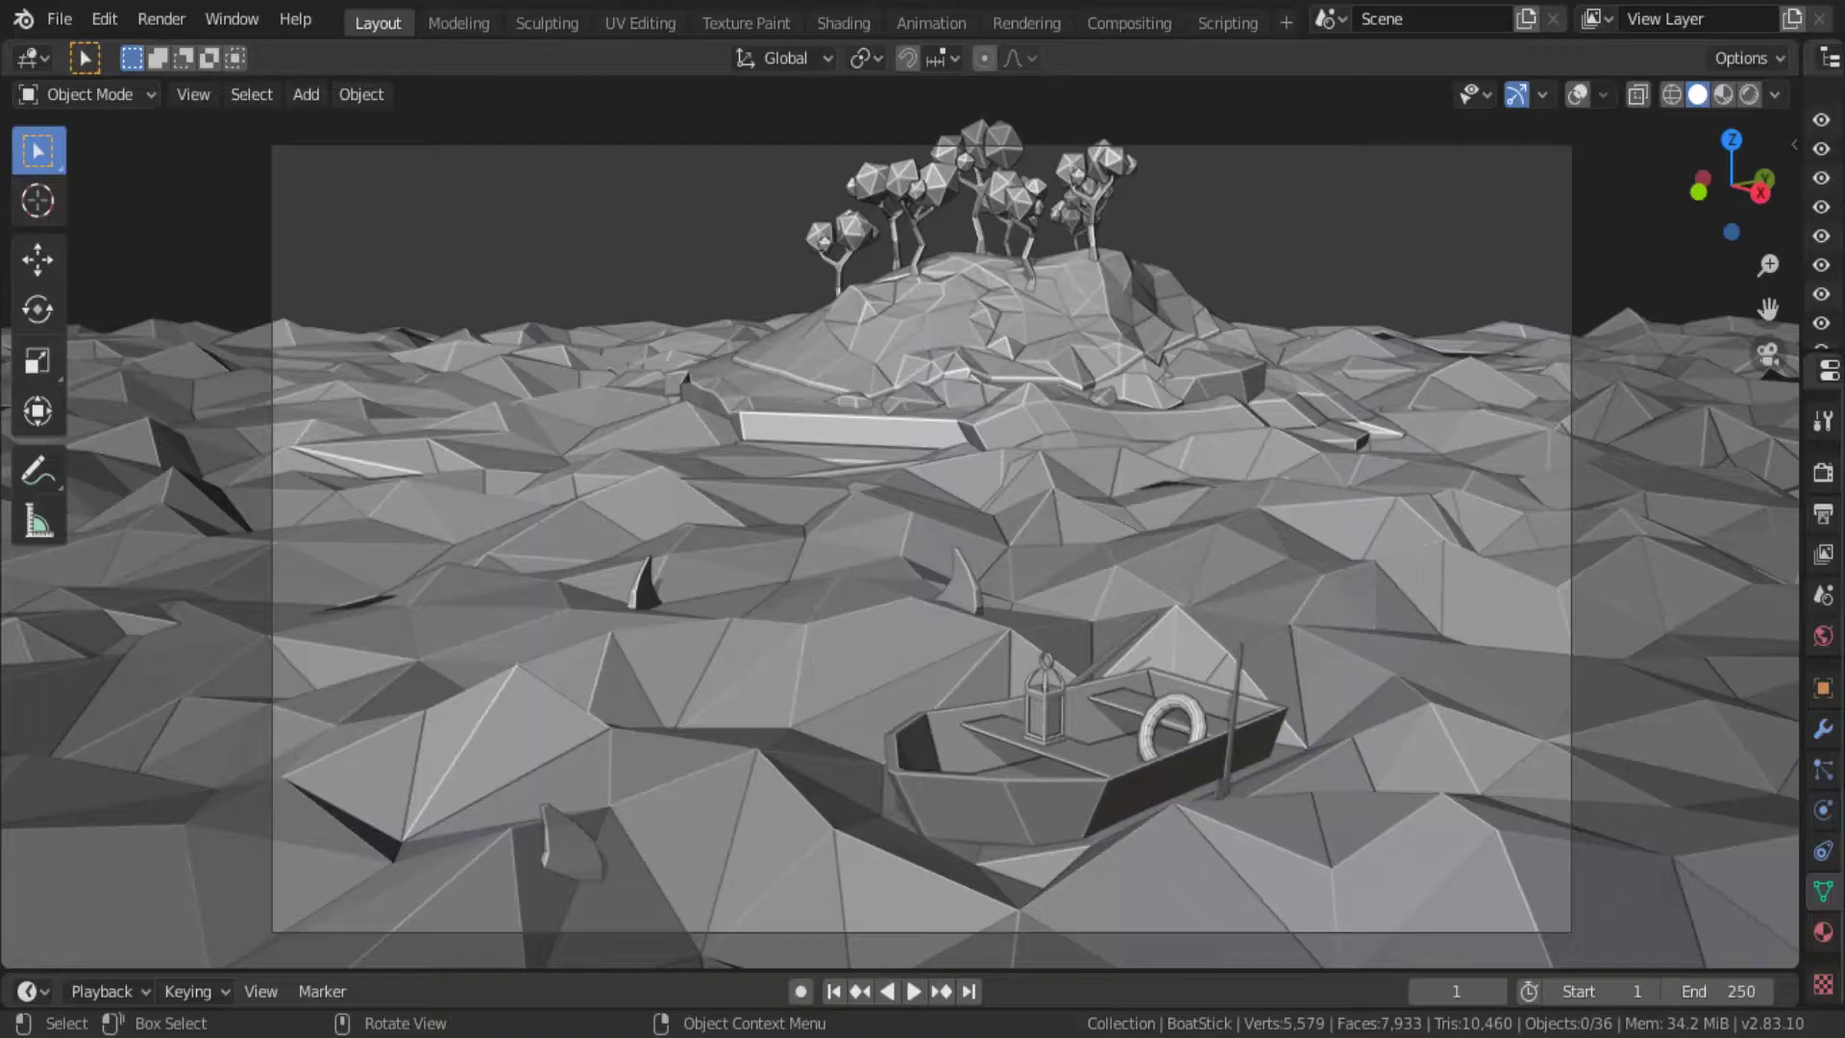
View the night sea scene in Rendered shading, toggle overlays, and orbit around it.
left_click(1749, 94)
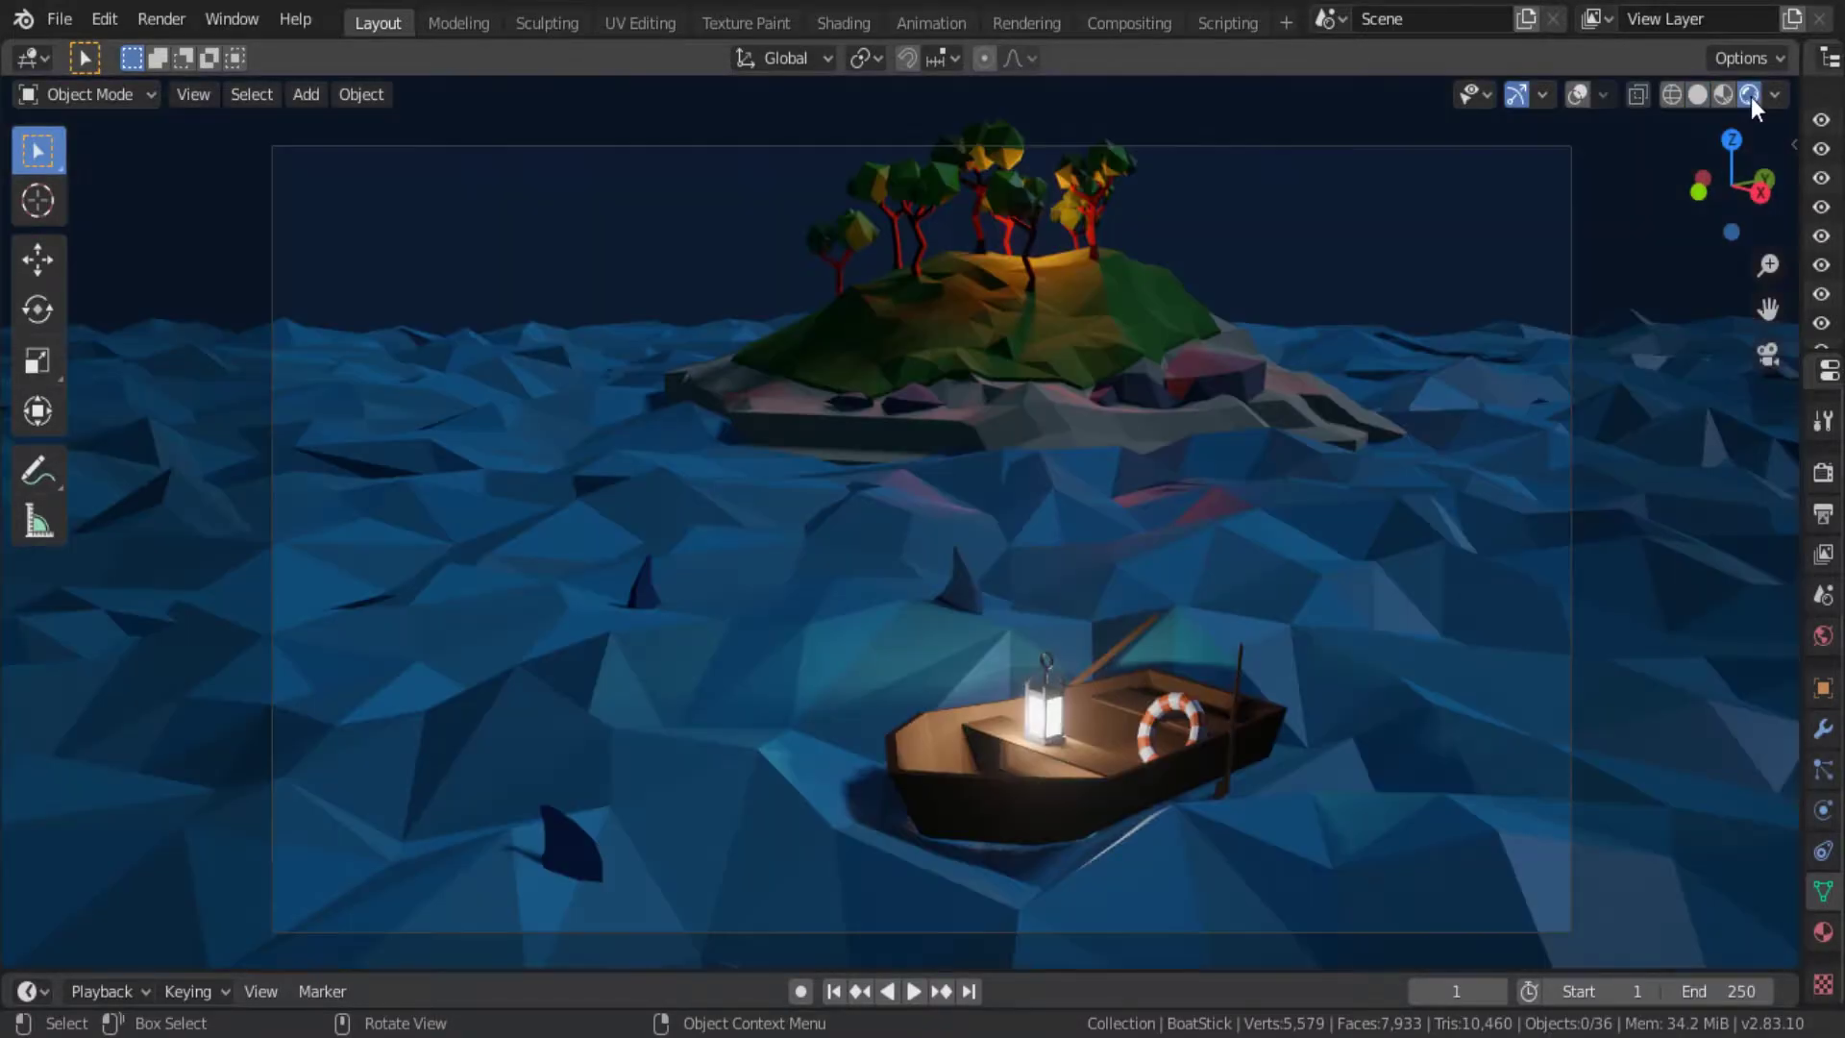
mouse_move(1382, 354)
middle_mouse_down()
mouse_move(1328, 465)
mouse_move(1353, 383)
mouse_move(1230, 560)
middle_mouse_up()
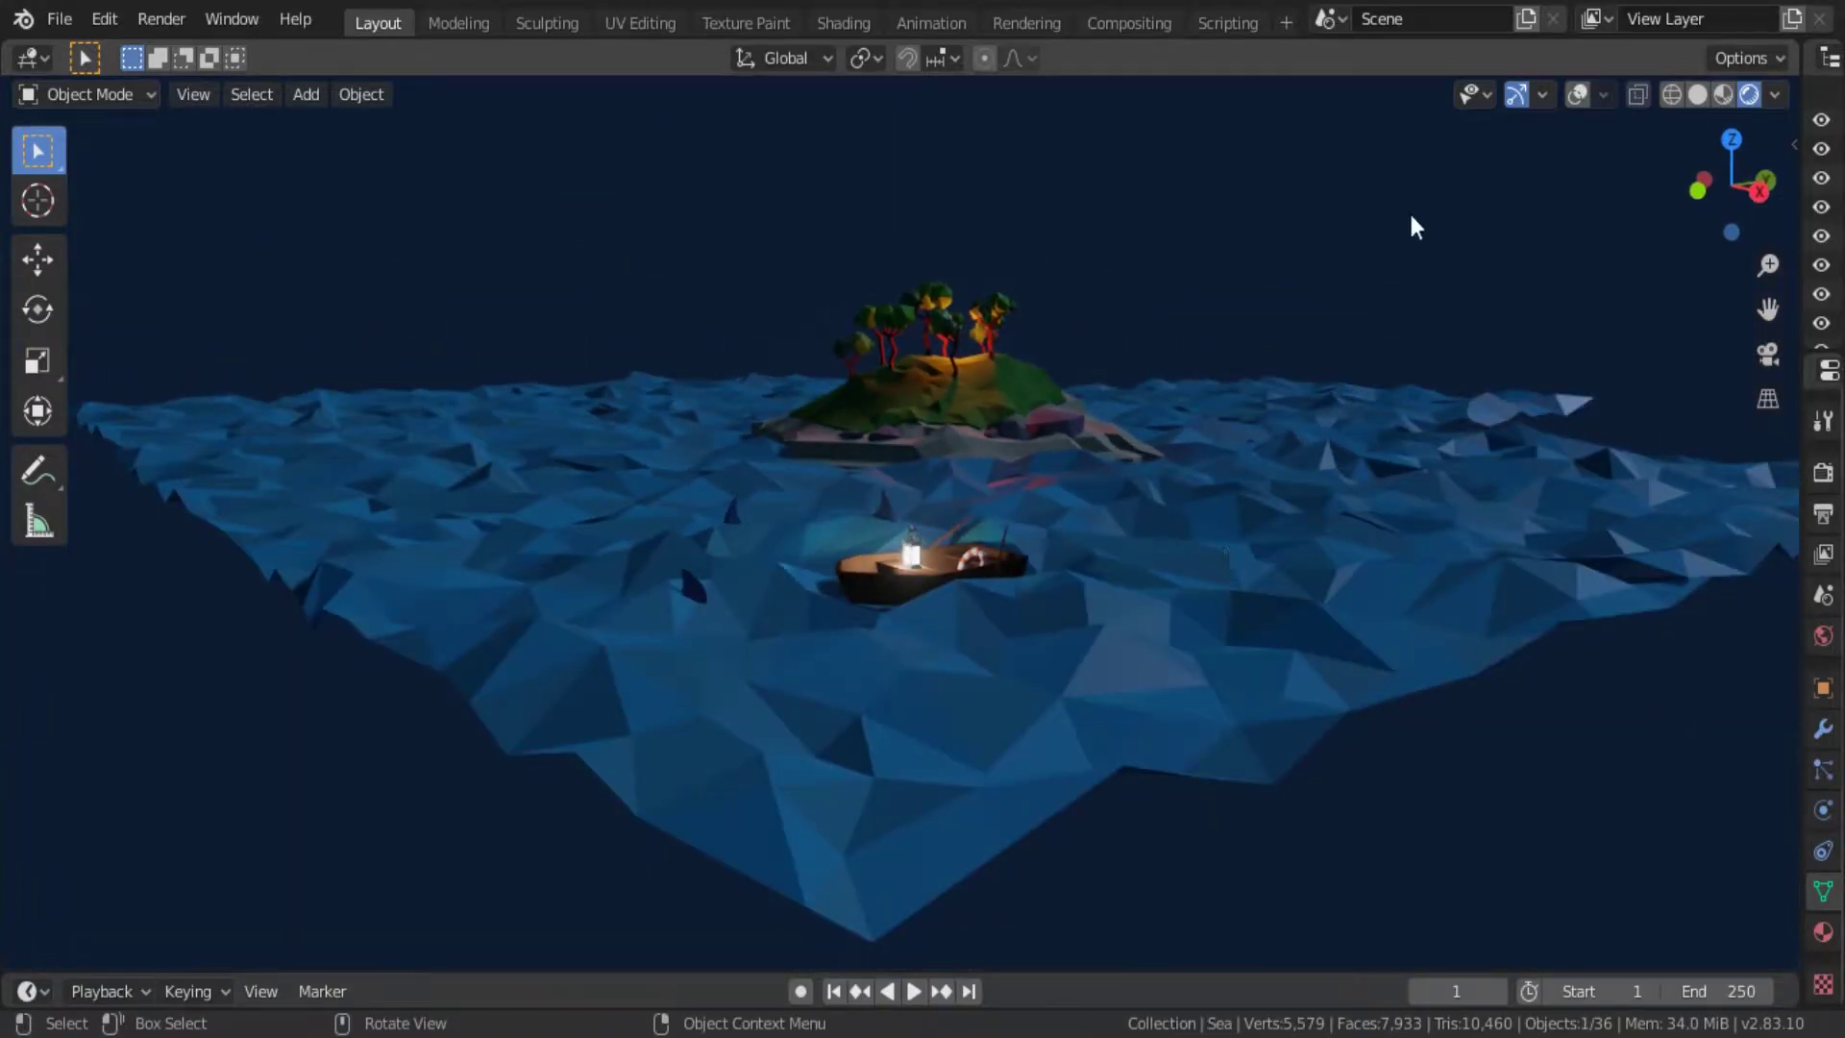
left_click(1578, 95)
mouse_move(1442, 318)
middle_mouse_down()
mouse_move(1343, 511)
mouse_move(1330, 411)
mouse_move(1357, 412)
middle_mouse_up()
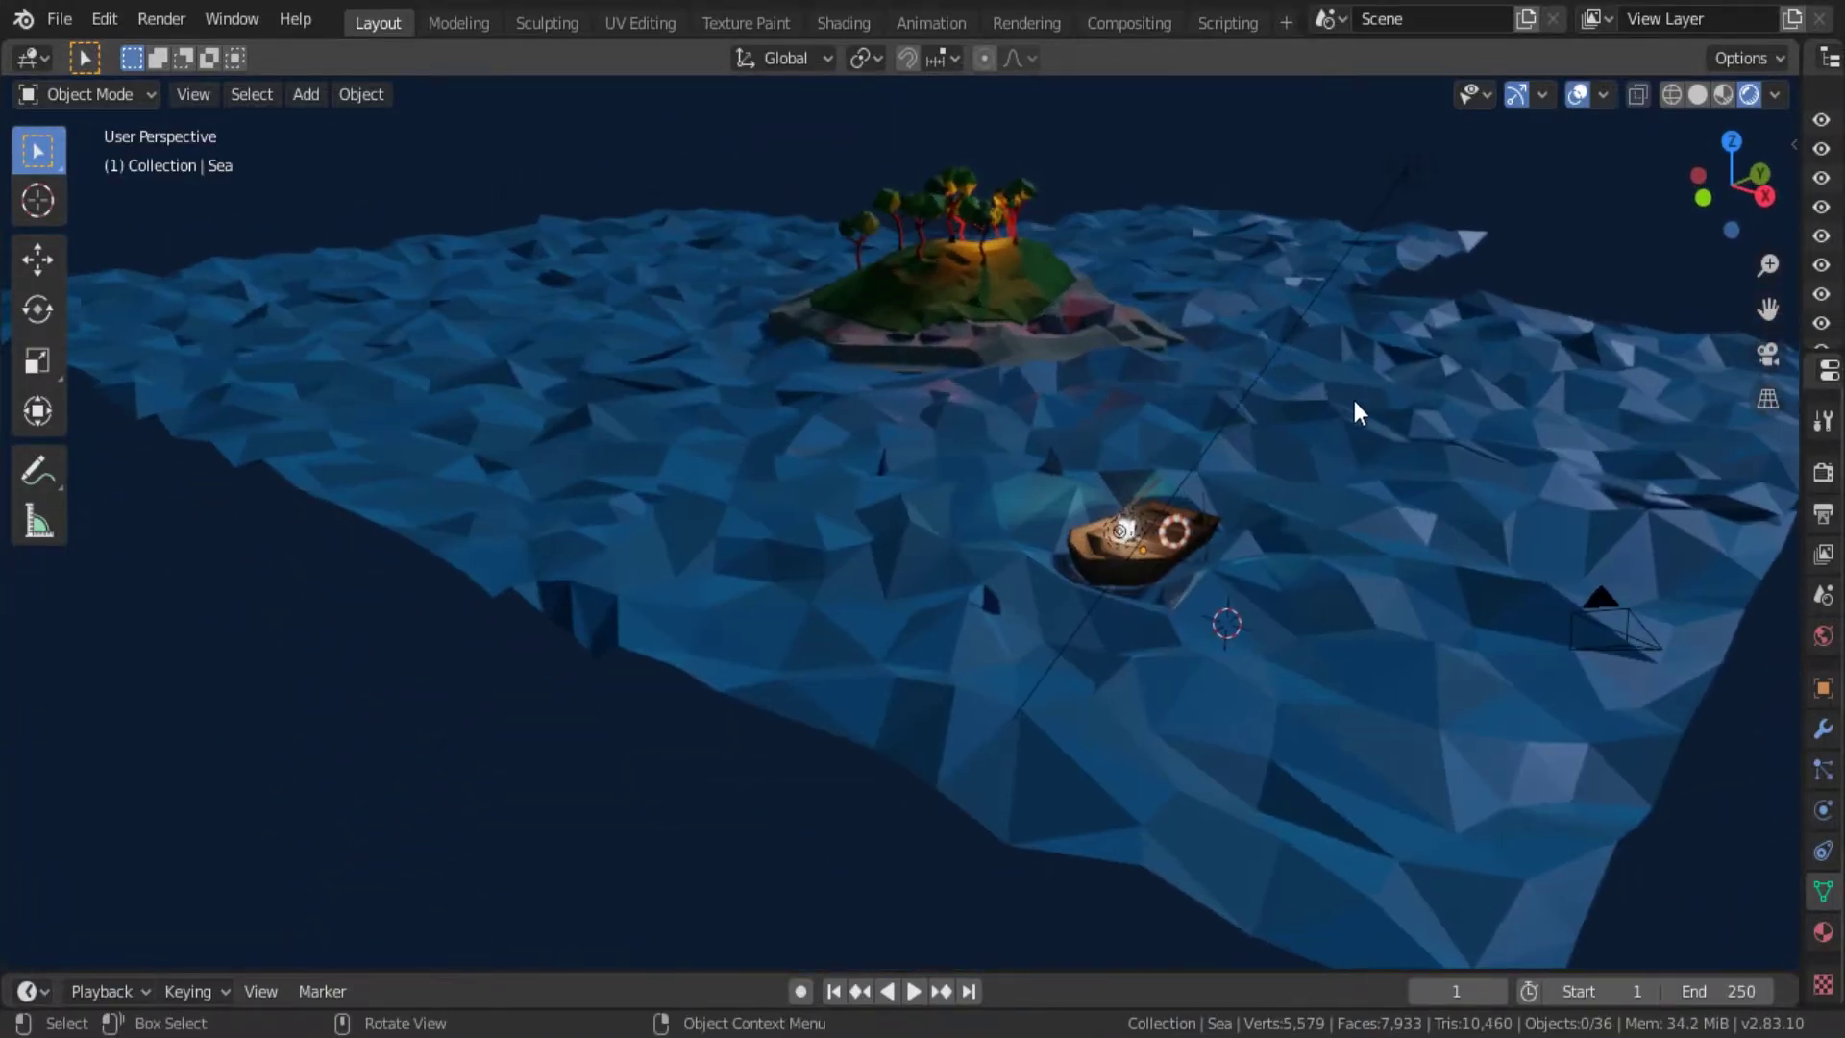
Select the Sea plane, orbit to a low close view, and return to Solid shading.
left_click(1339, 546)
mouse_move(1340, 546)
middle_mouse_down()
mouse_move(1307, 528)
mouse_move(1226, 636)
middle_mouse_up()
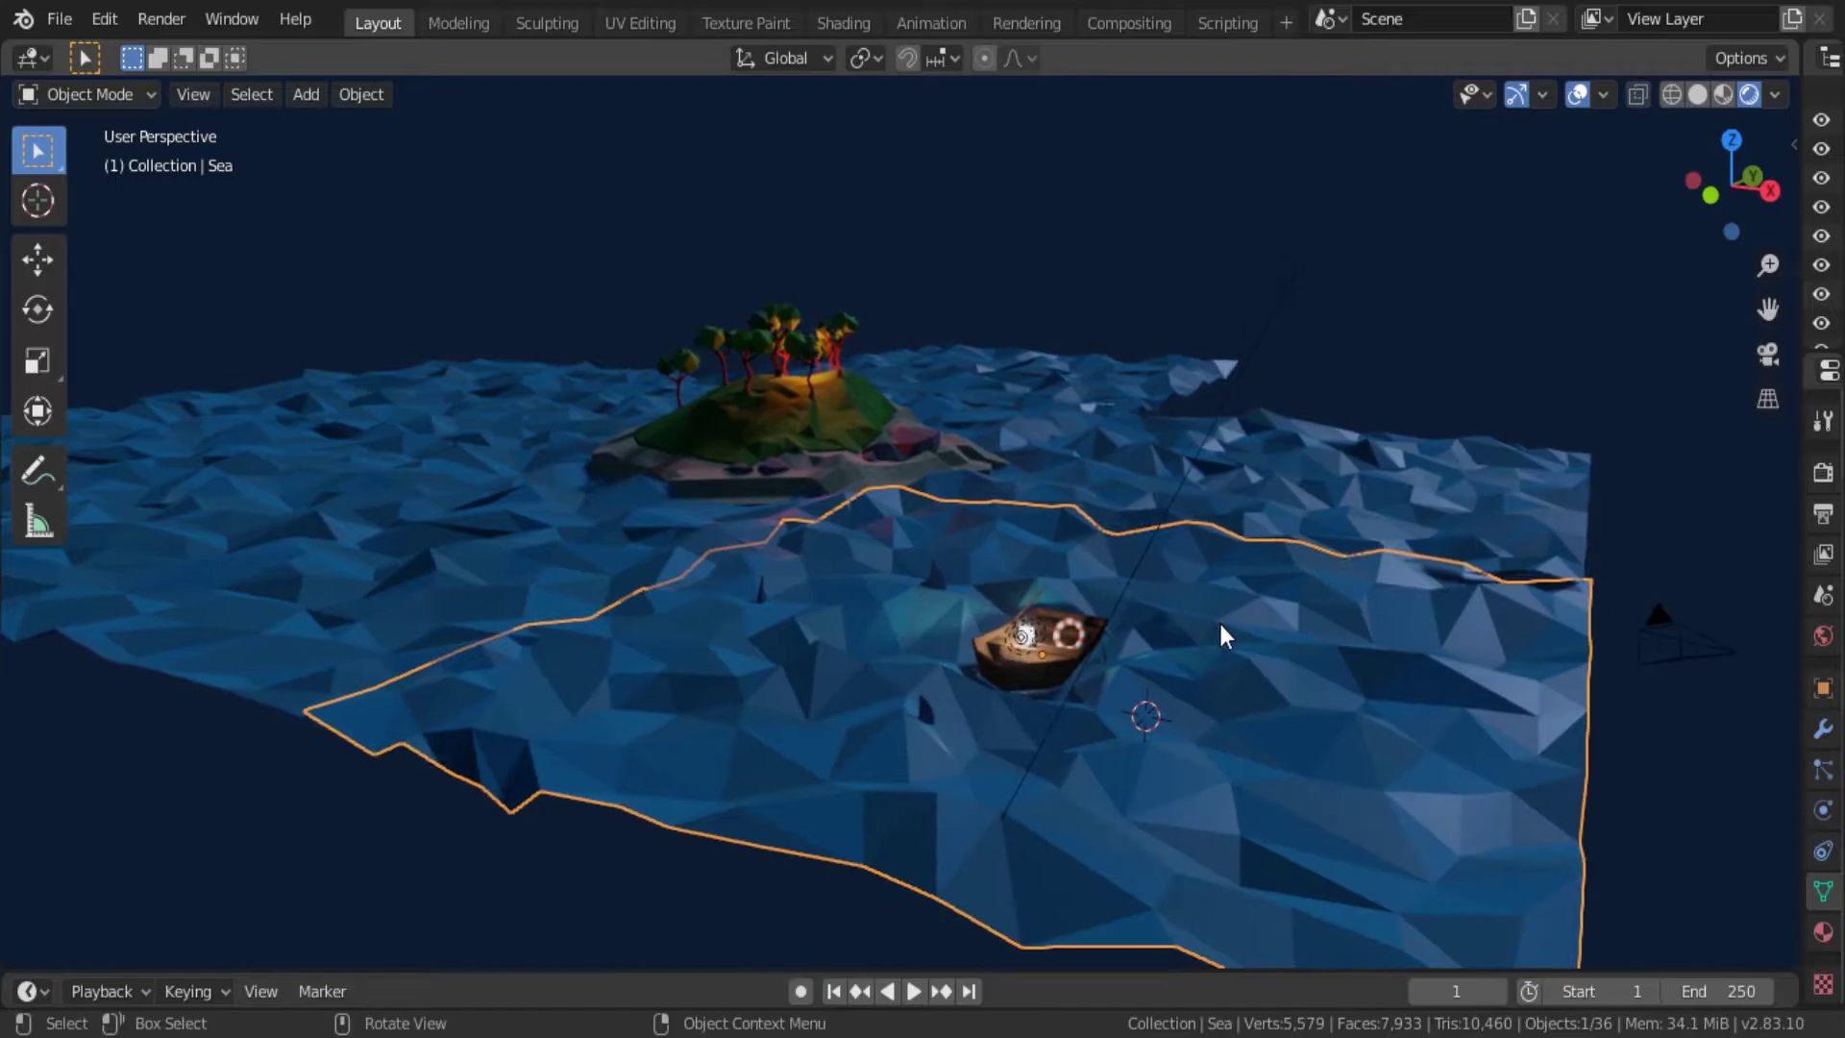
left_click(1699, 95)
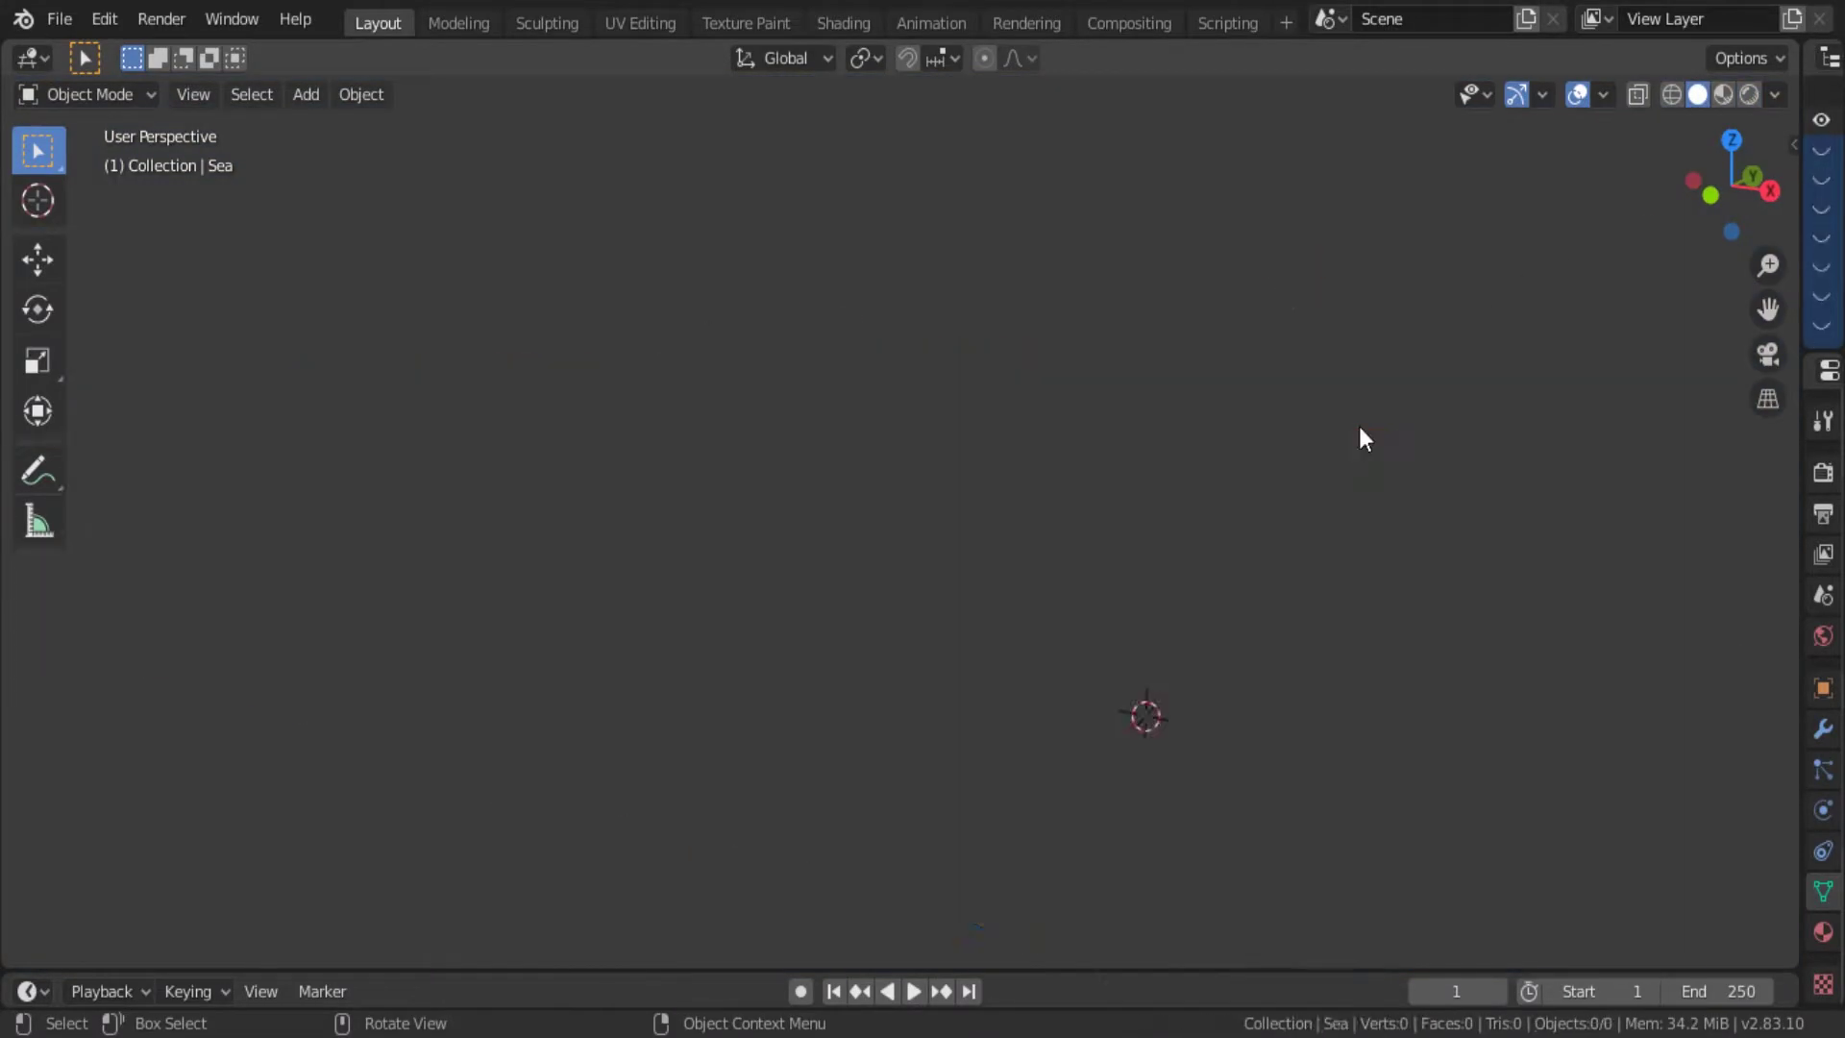
Add a new plane in front view and scale it up about 1.6 times.
key("KP_1")
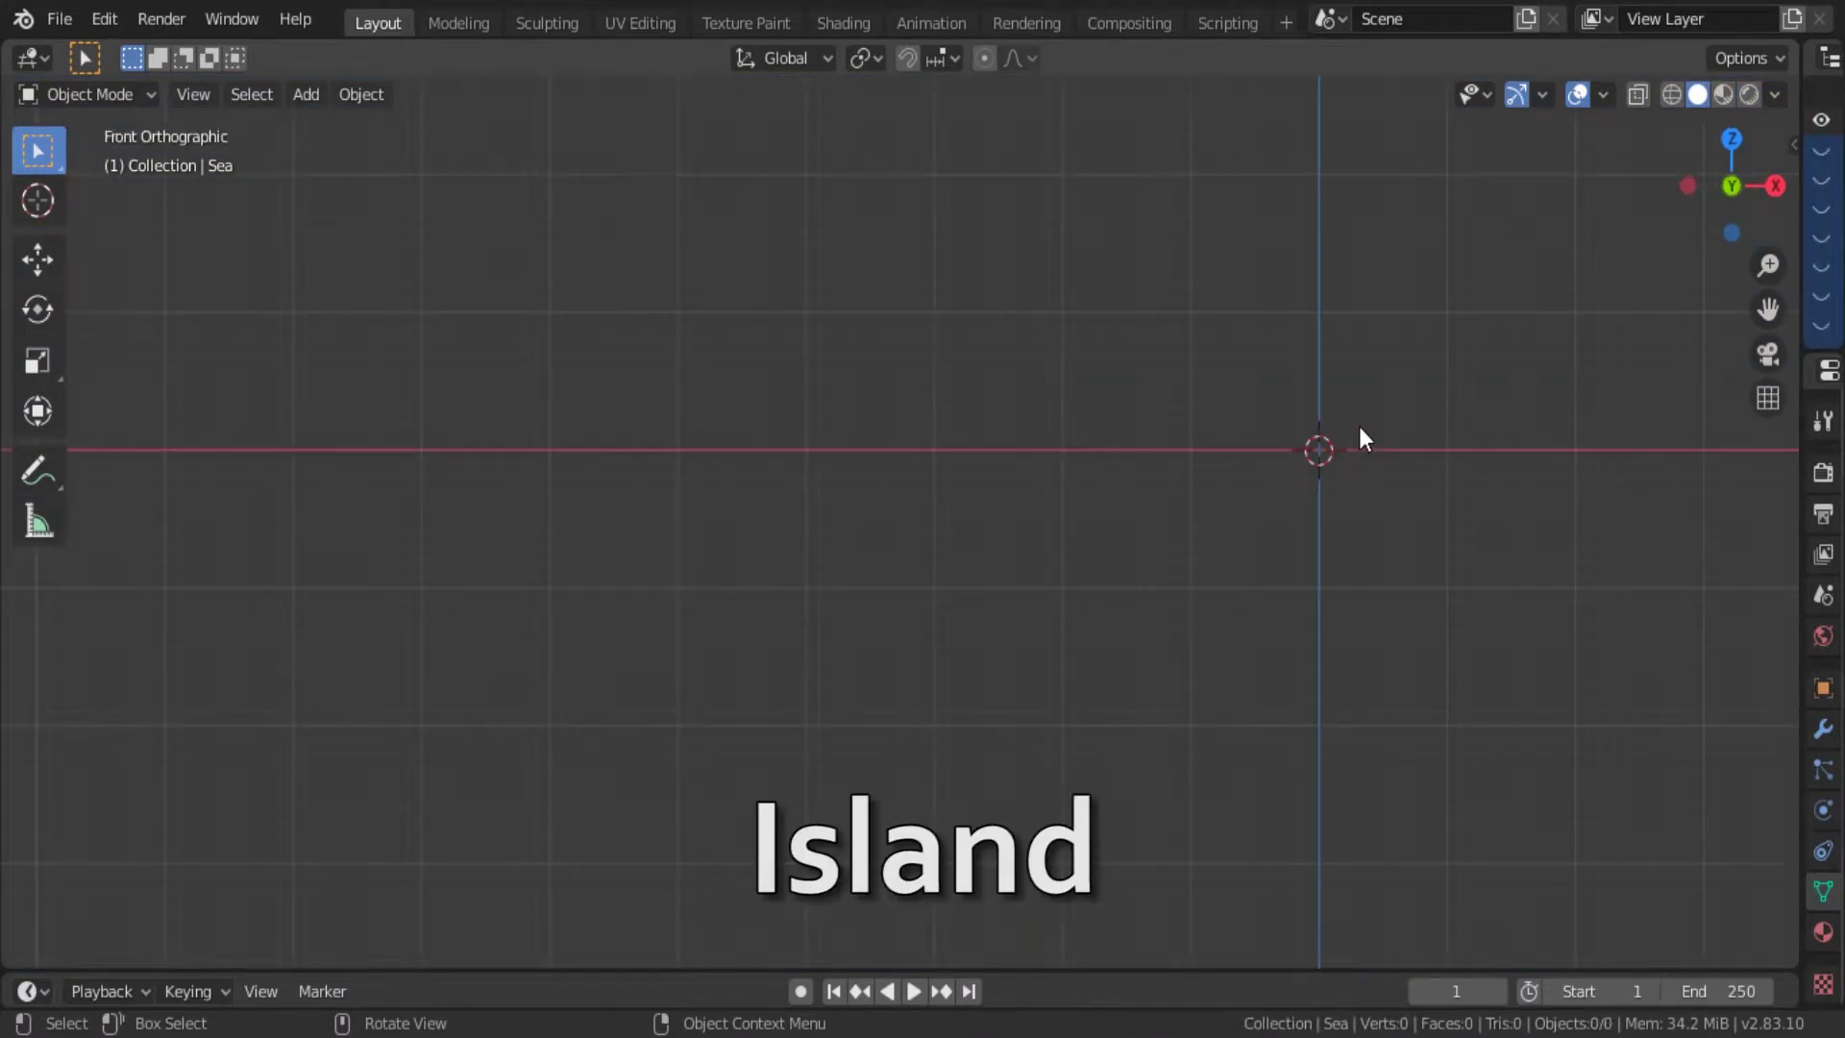
key("shift+a")
left_click(1128, 440)
mouse_move(1129, 440)
middle_mouse_down()
mouse_move(1214, 586)
mouse_move(1080, 494)
middle_mouse_up()
middle_click_drag(1231, 402, 1206, 432)
key("s")
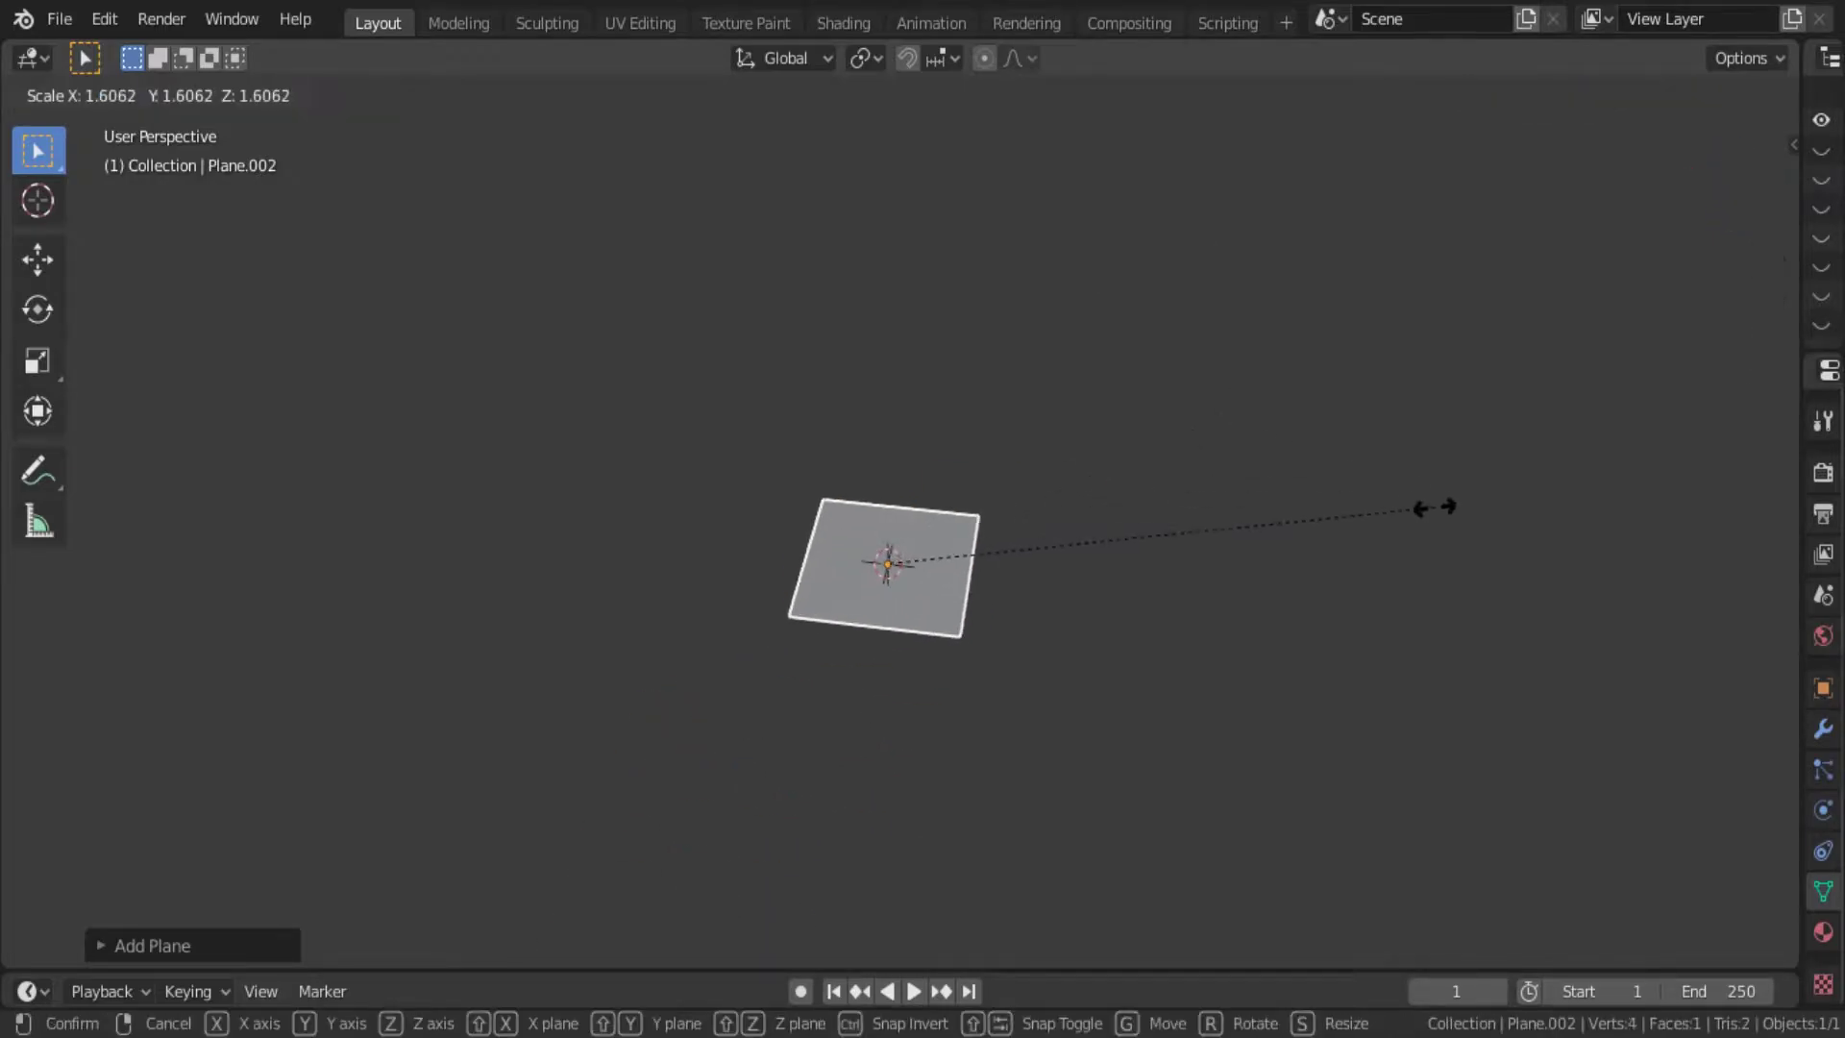
left_click(1434, 521)
Subdivide the plane in Edit Mode into a dense 1,024-face grid.
key("Tab")
right_click(971, 323)
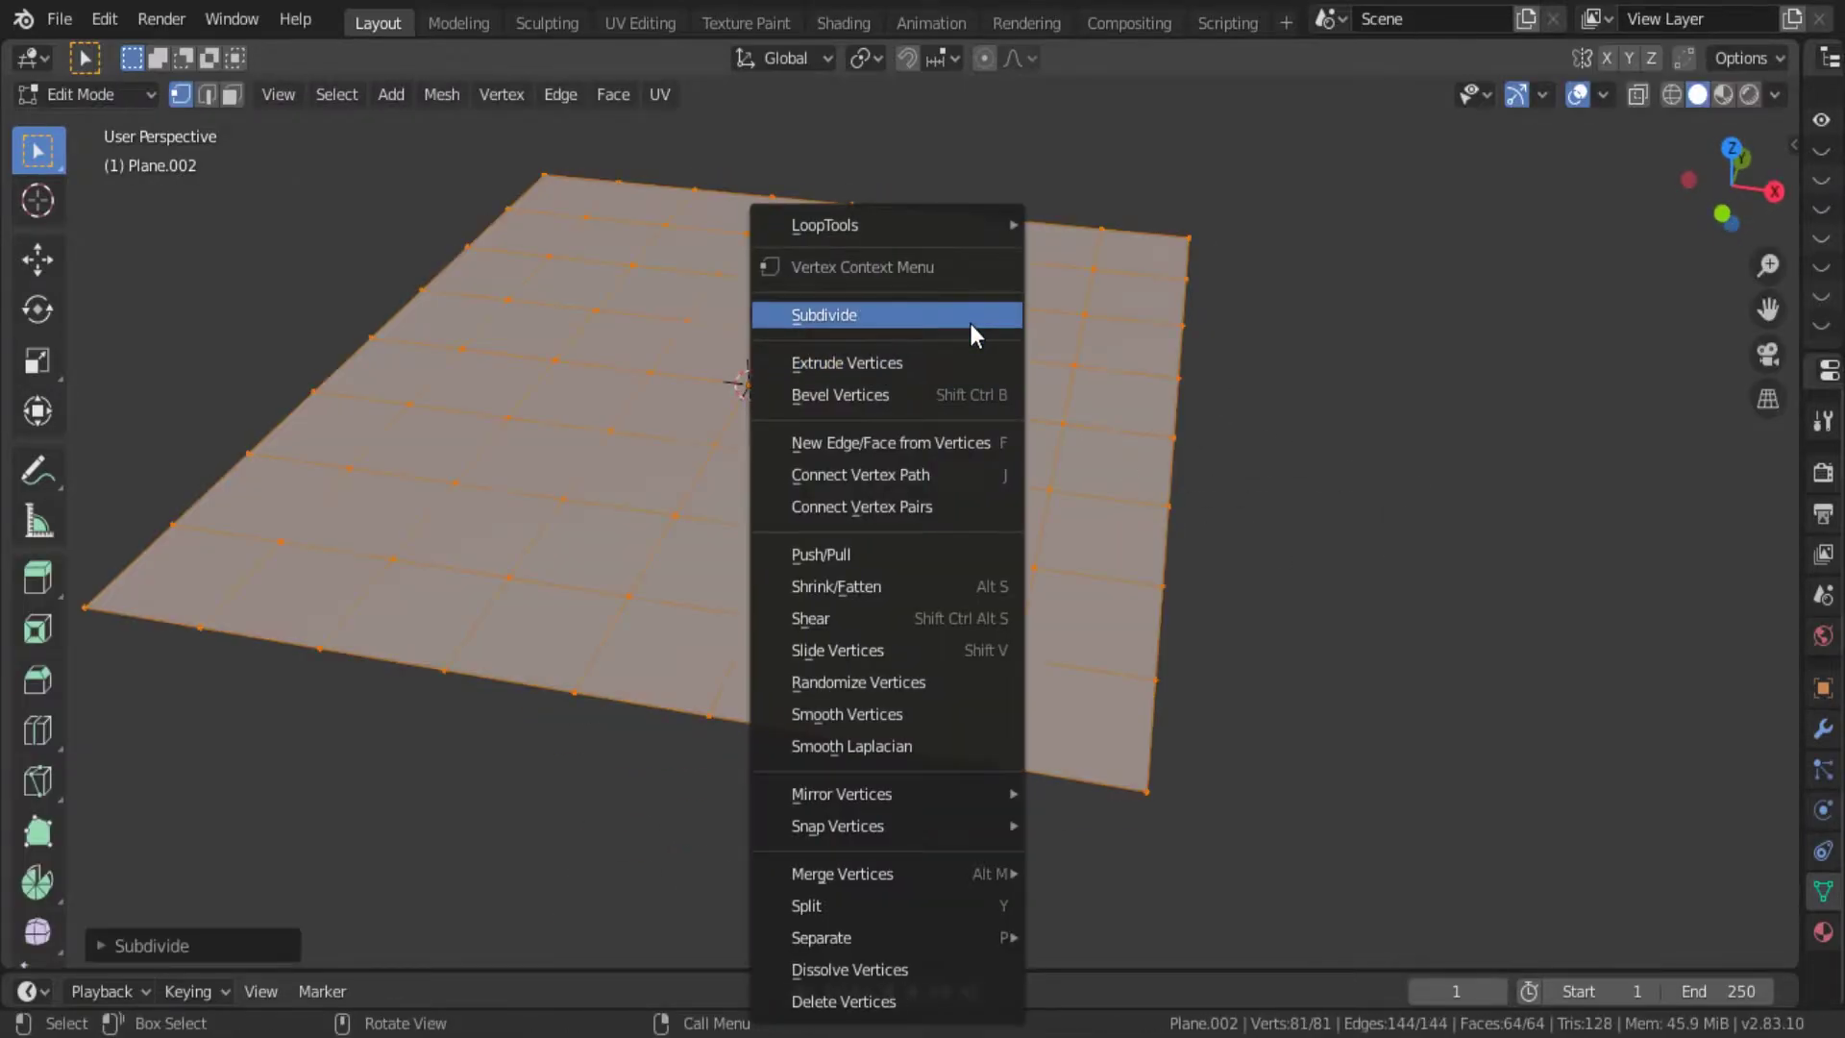
left_click(971, 323)
right_click(1064, 348)
key("Escape")
key("Tab")
Widen the properties area and show the plane's Modifier settings.
scroll(1092, 344, "down", 3)
left_click_drag(1800, 846, 1528, 852)
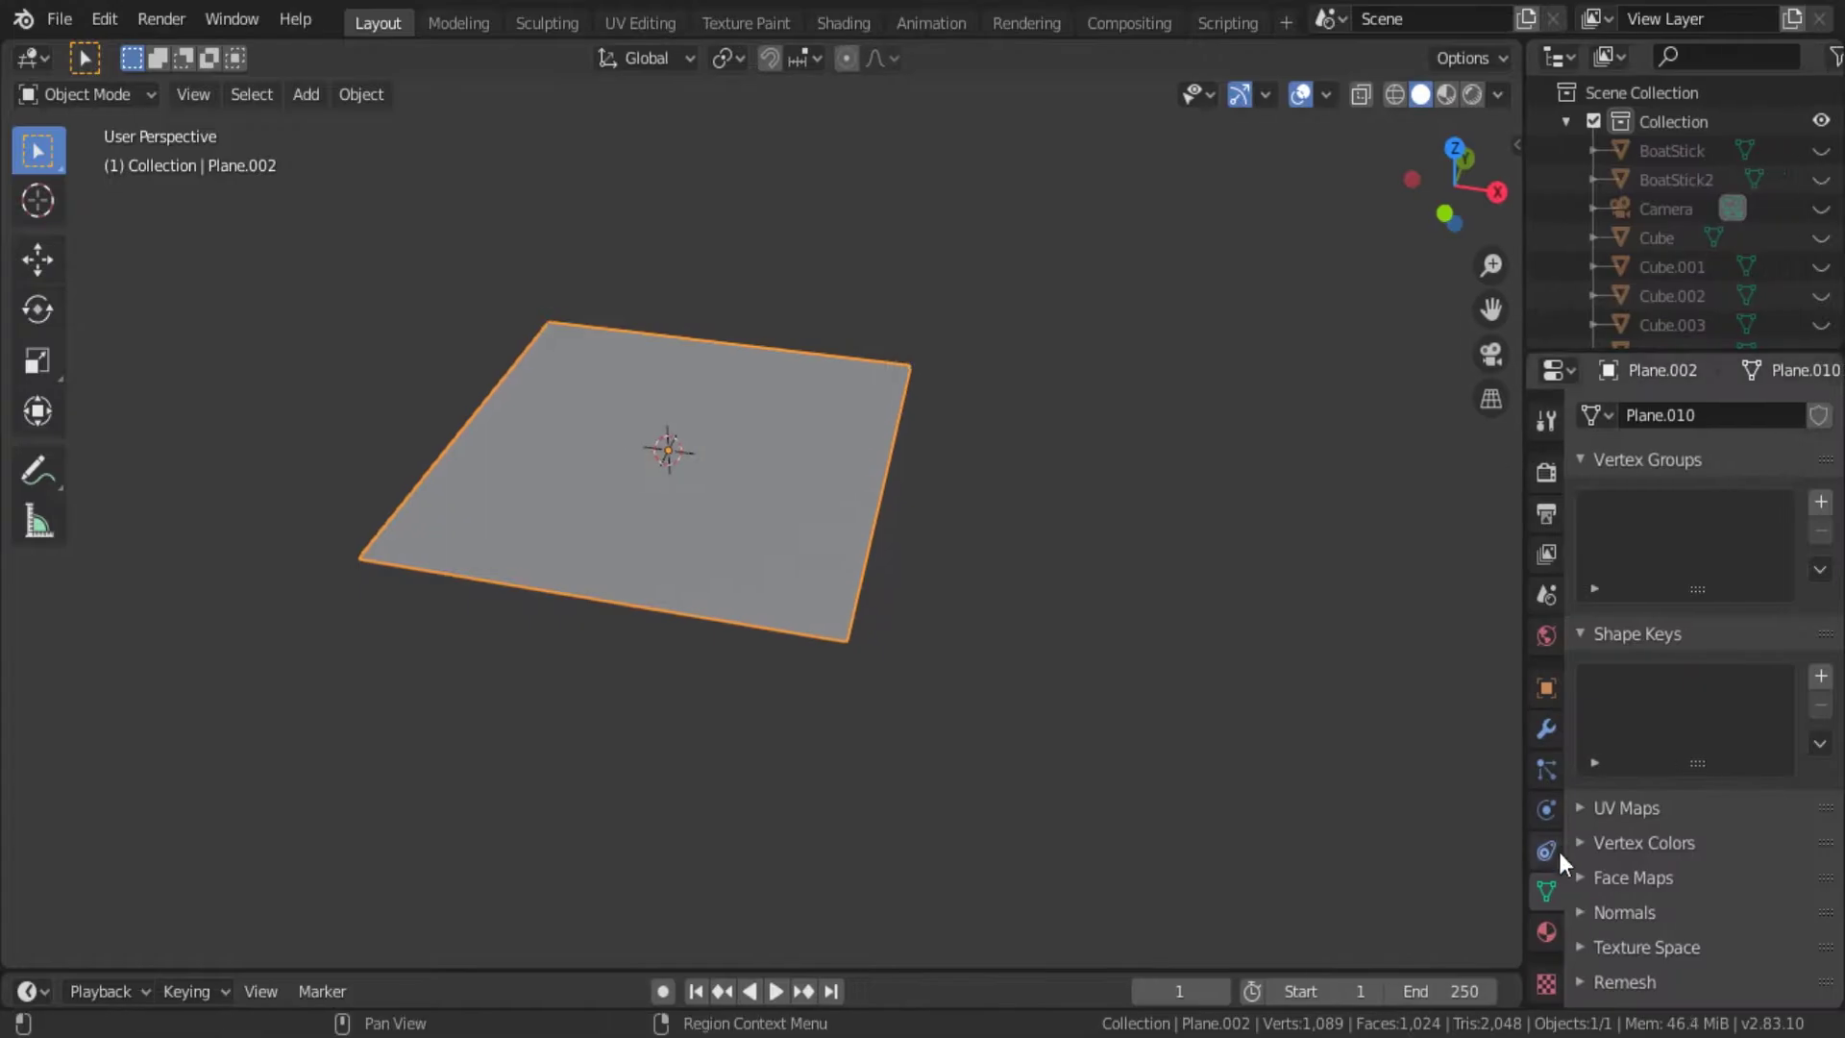
left_click(1547, 933)
left_click(1546, 731)
left_click(1633, 415)
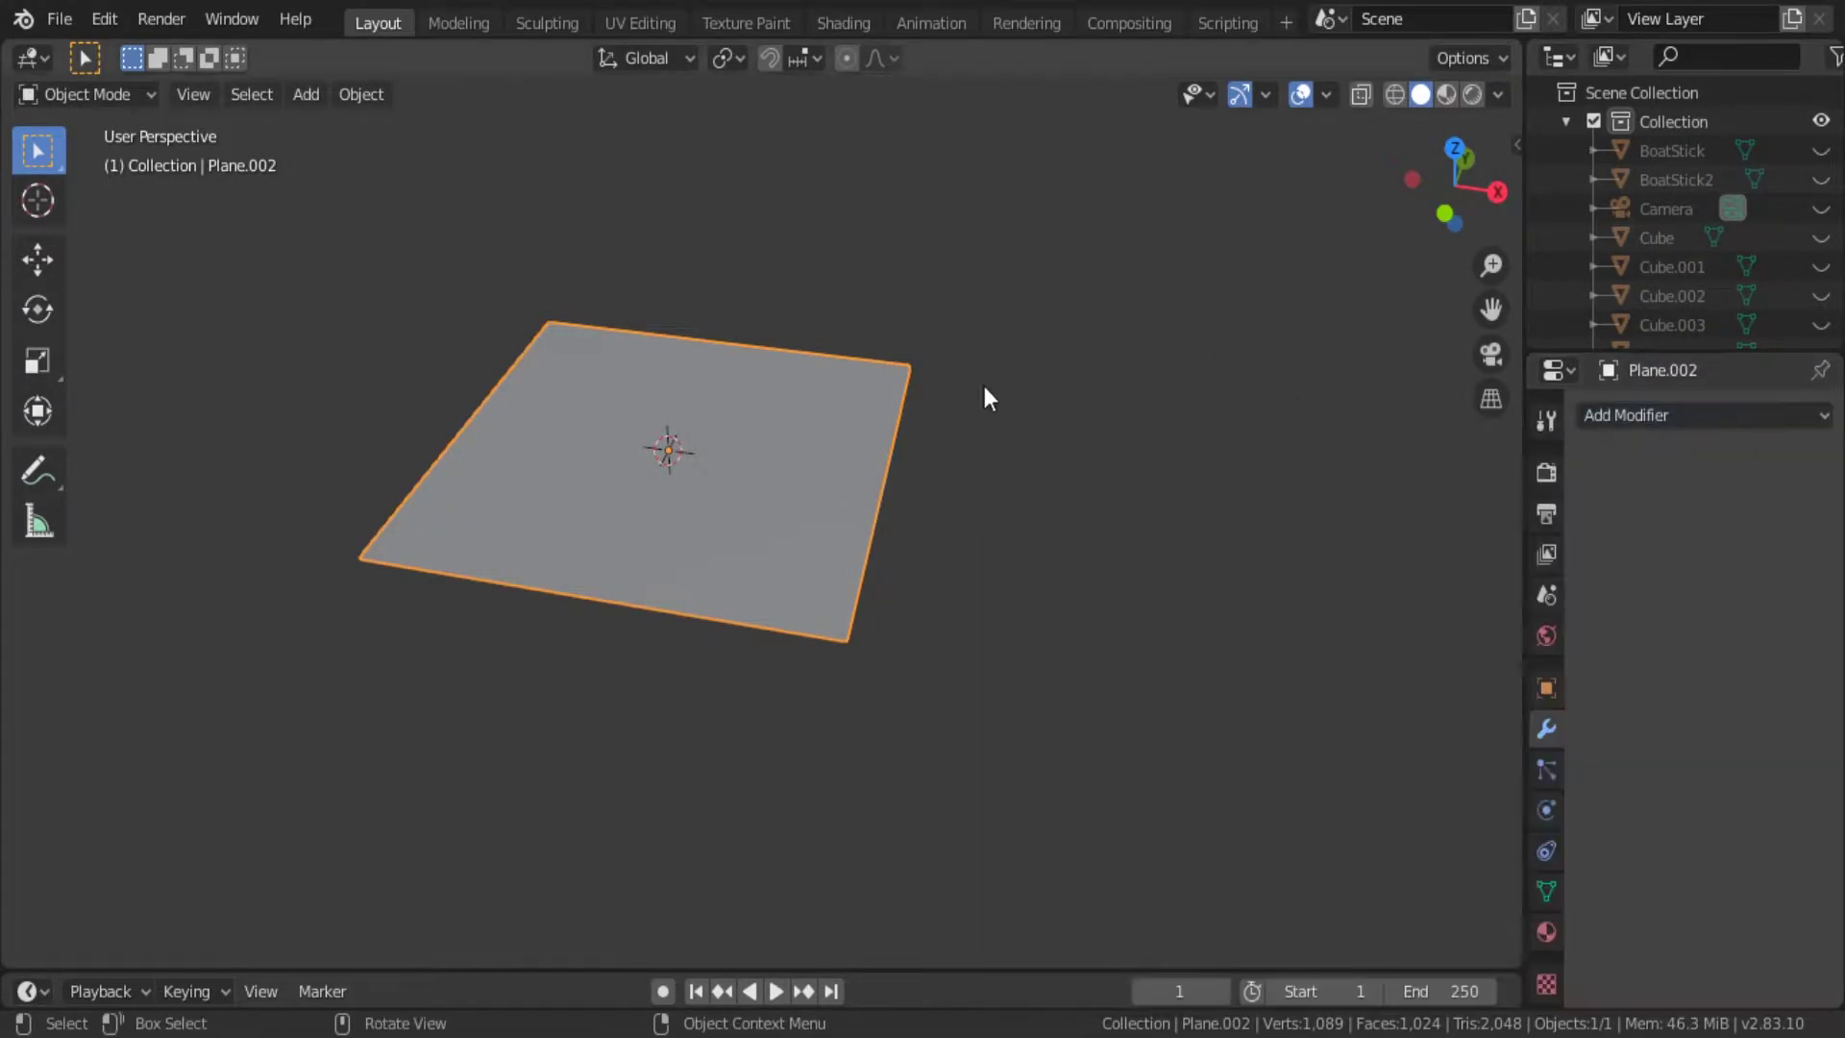
Pull one grid vertex upward with proportional editing to form a smooth mound.
key("Tab")
left_click(809, 613)
scroll(810, 613, "up", 3)
scroll(966, 667, "down", 3)
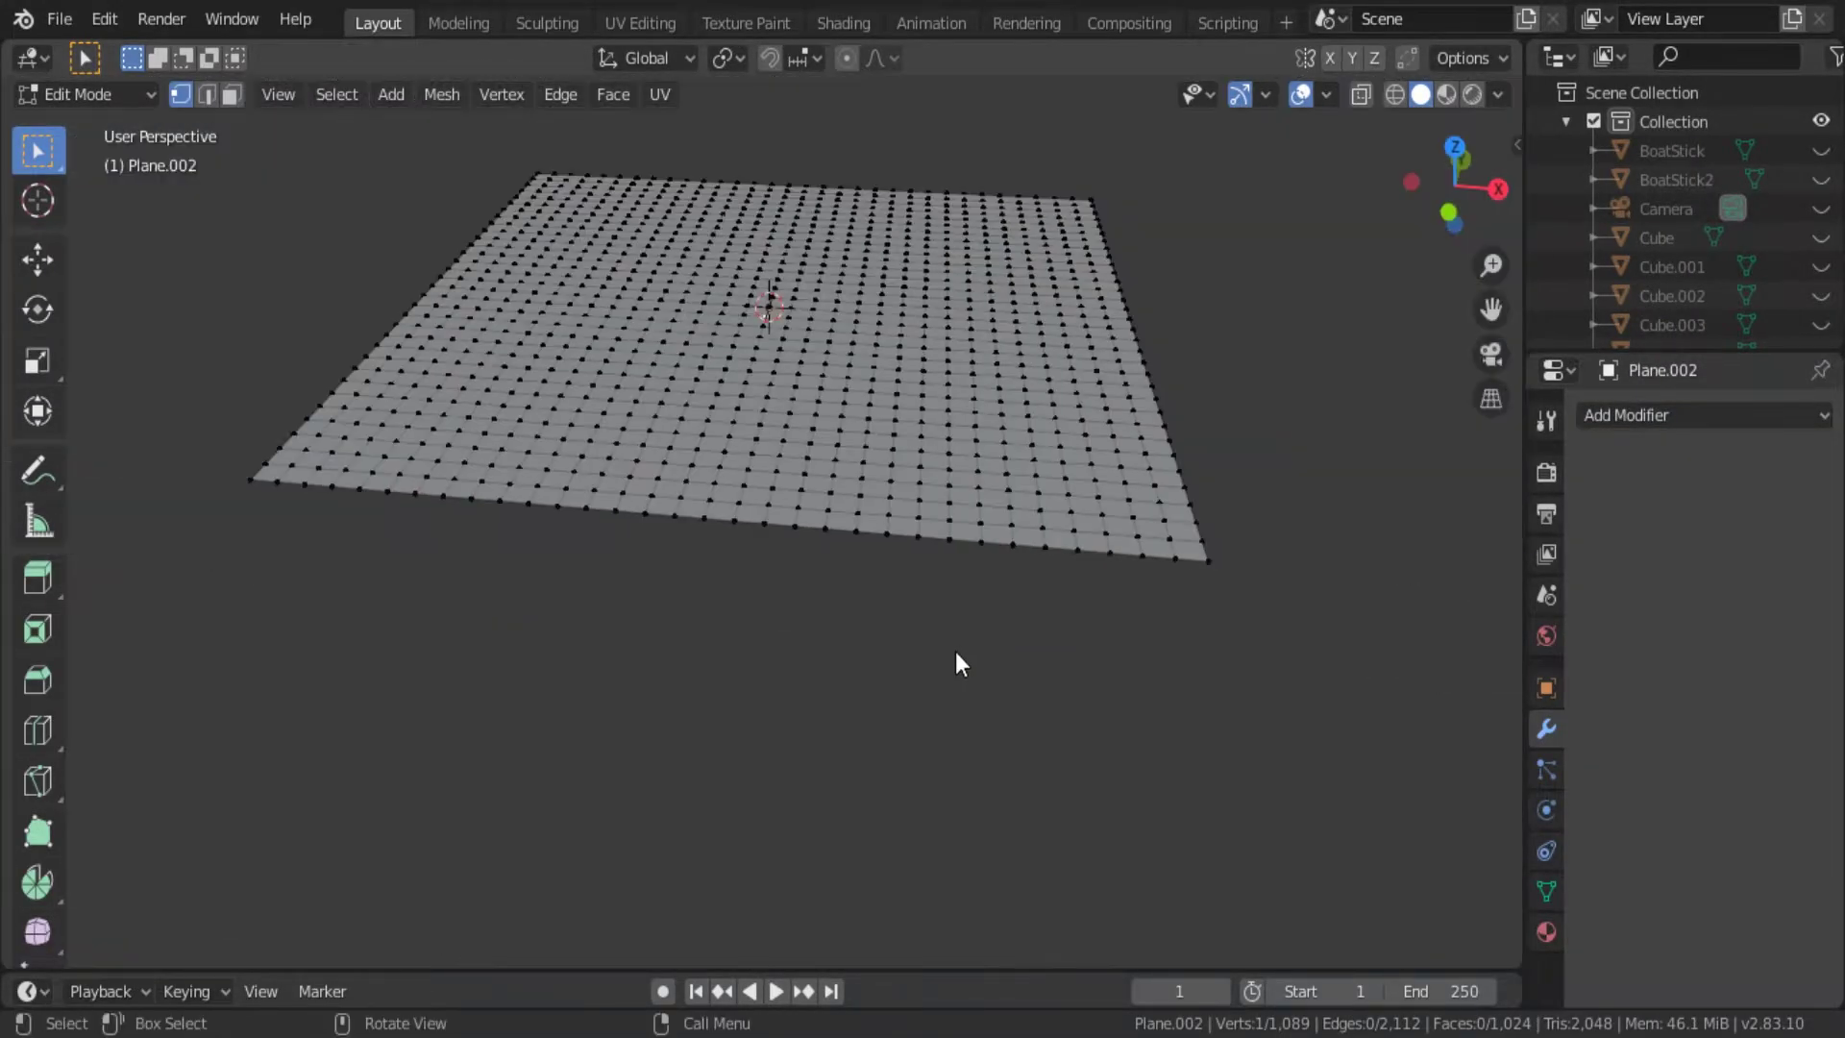
scroll(955, 652, "up", 2)
key("g")
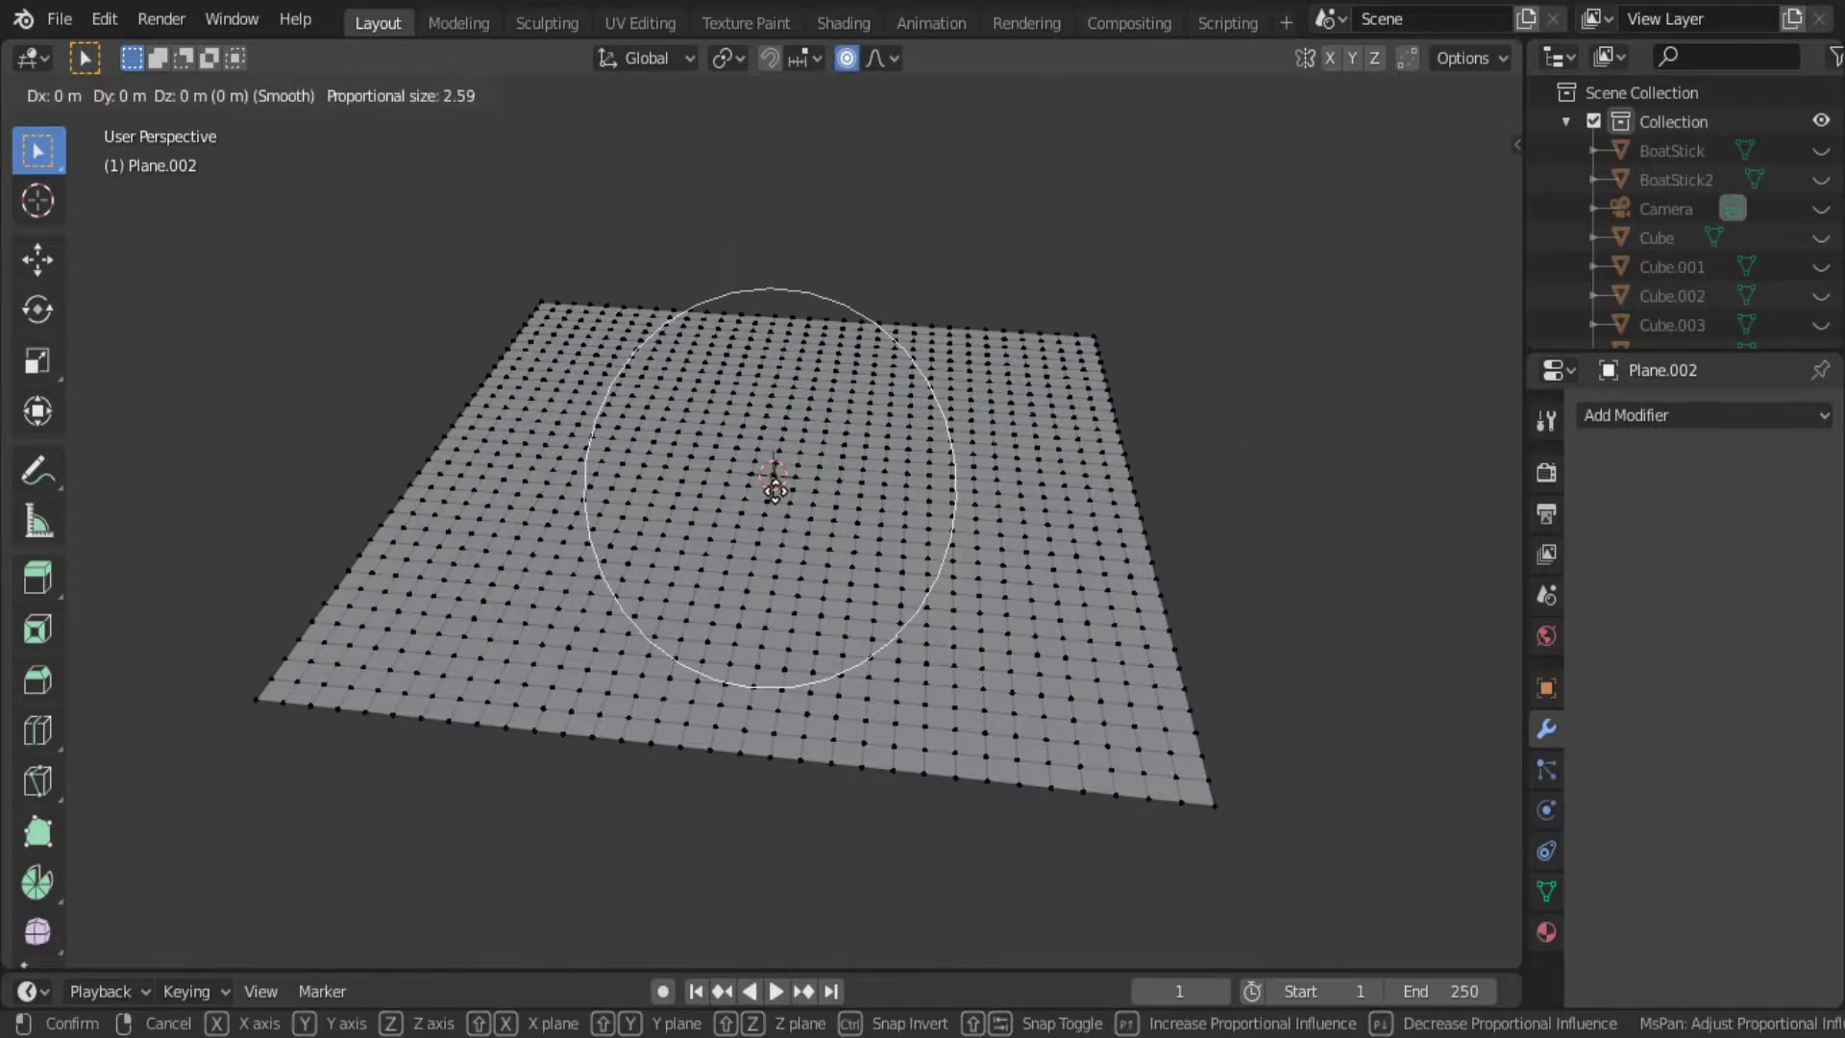
left_click(780, 454)
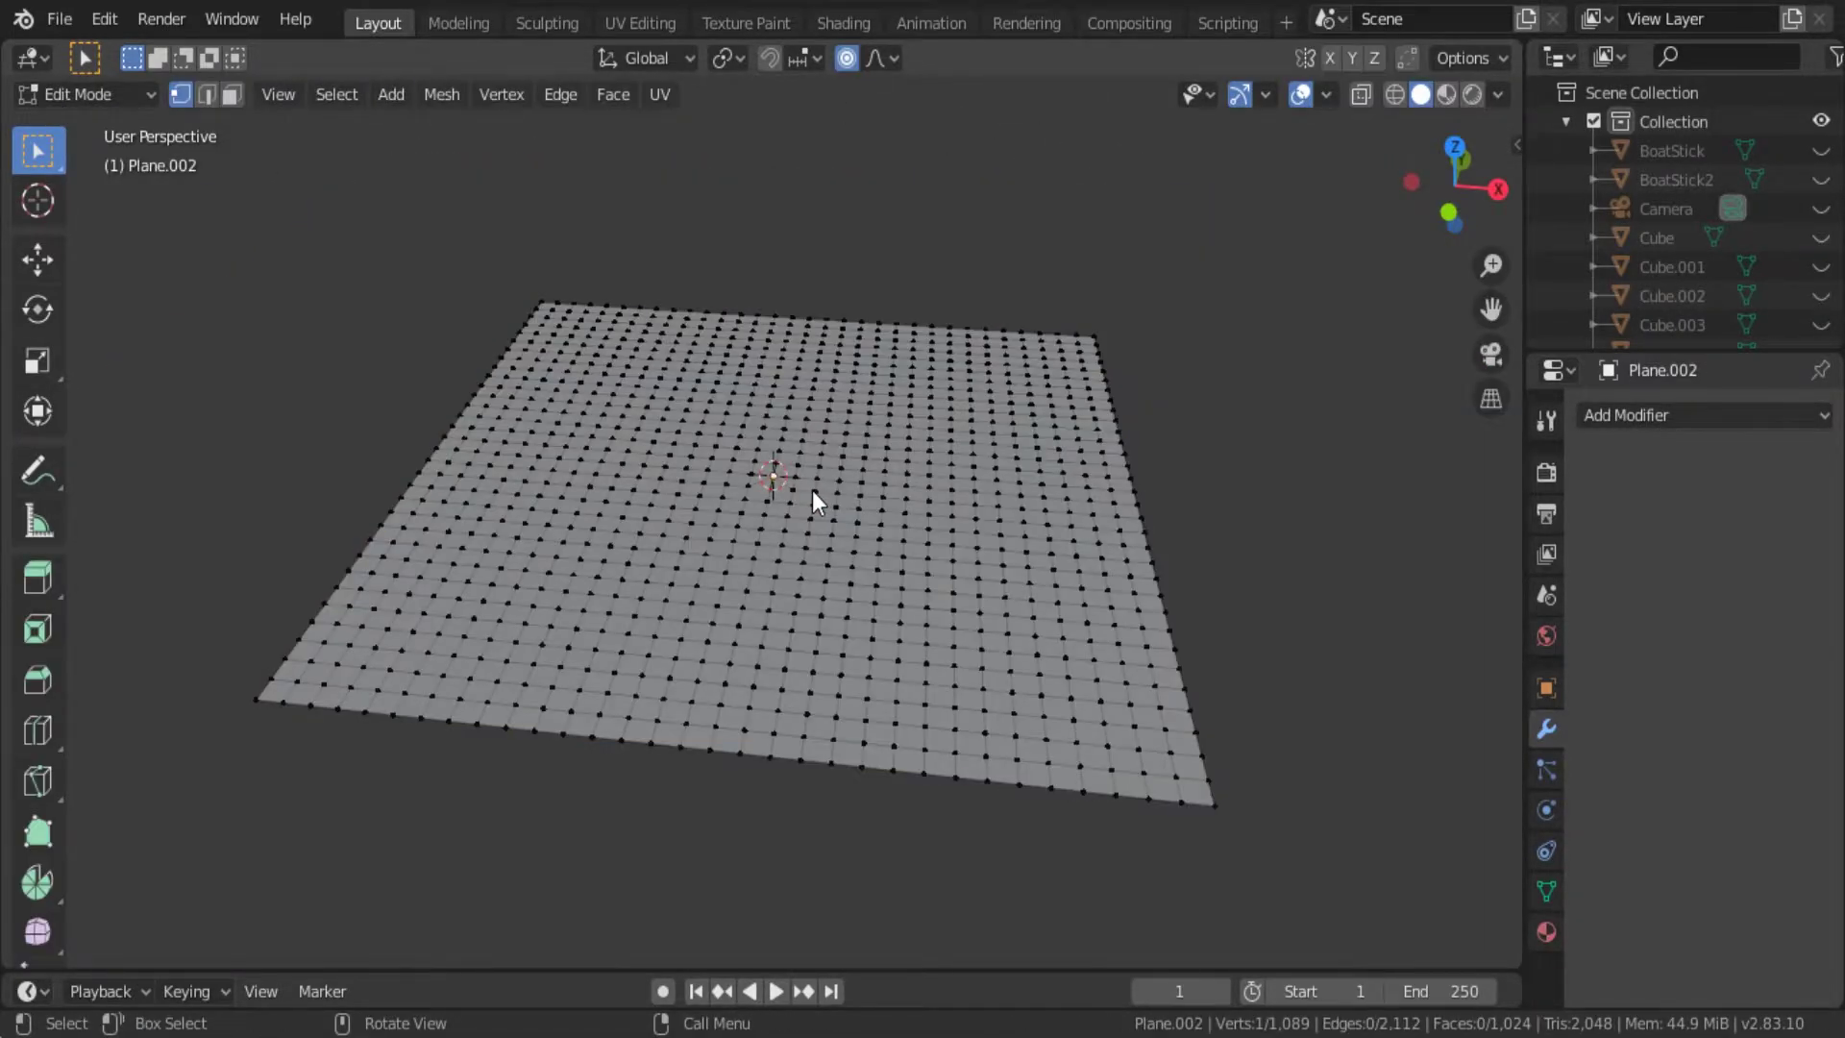
key("g")
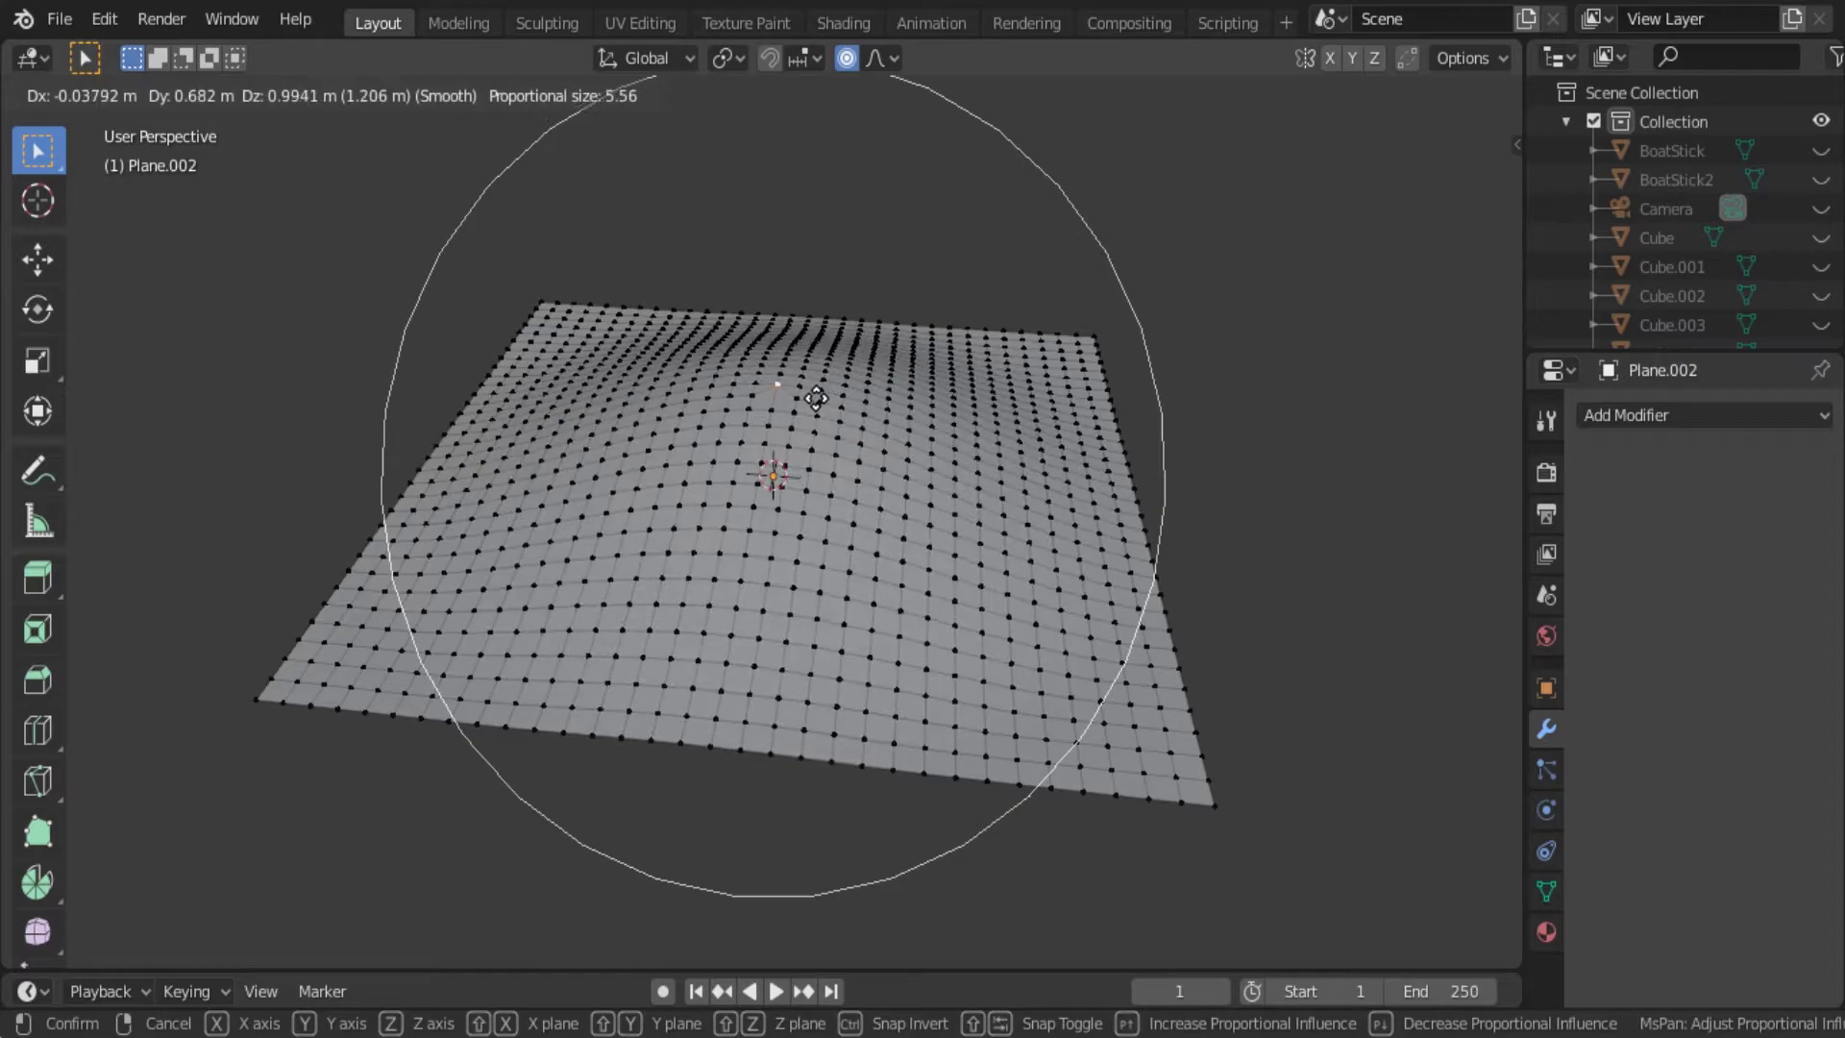
left_click(827, 344)
key("Tab")
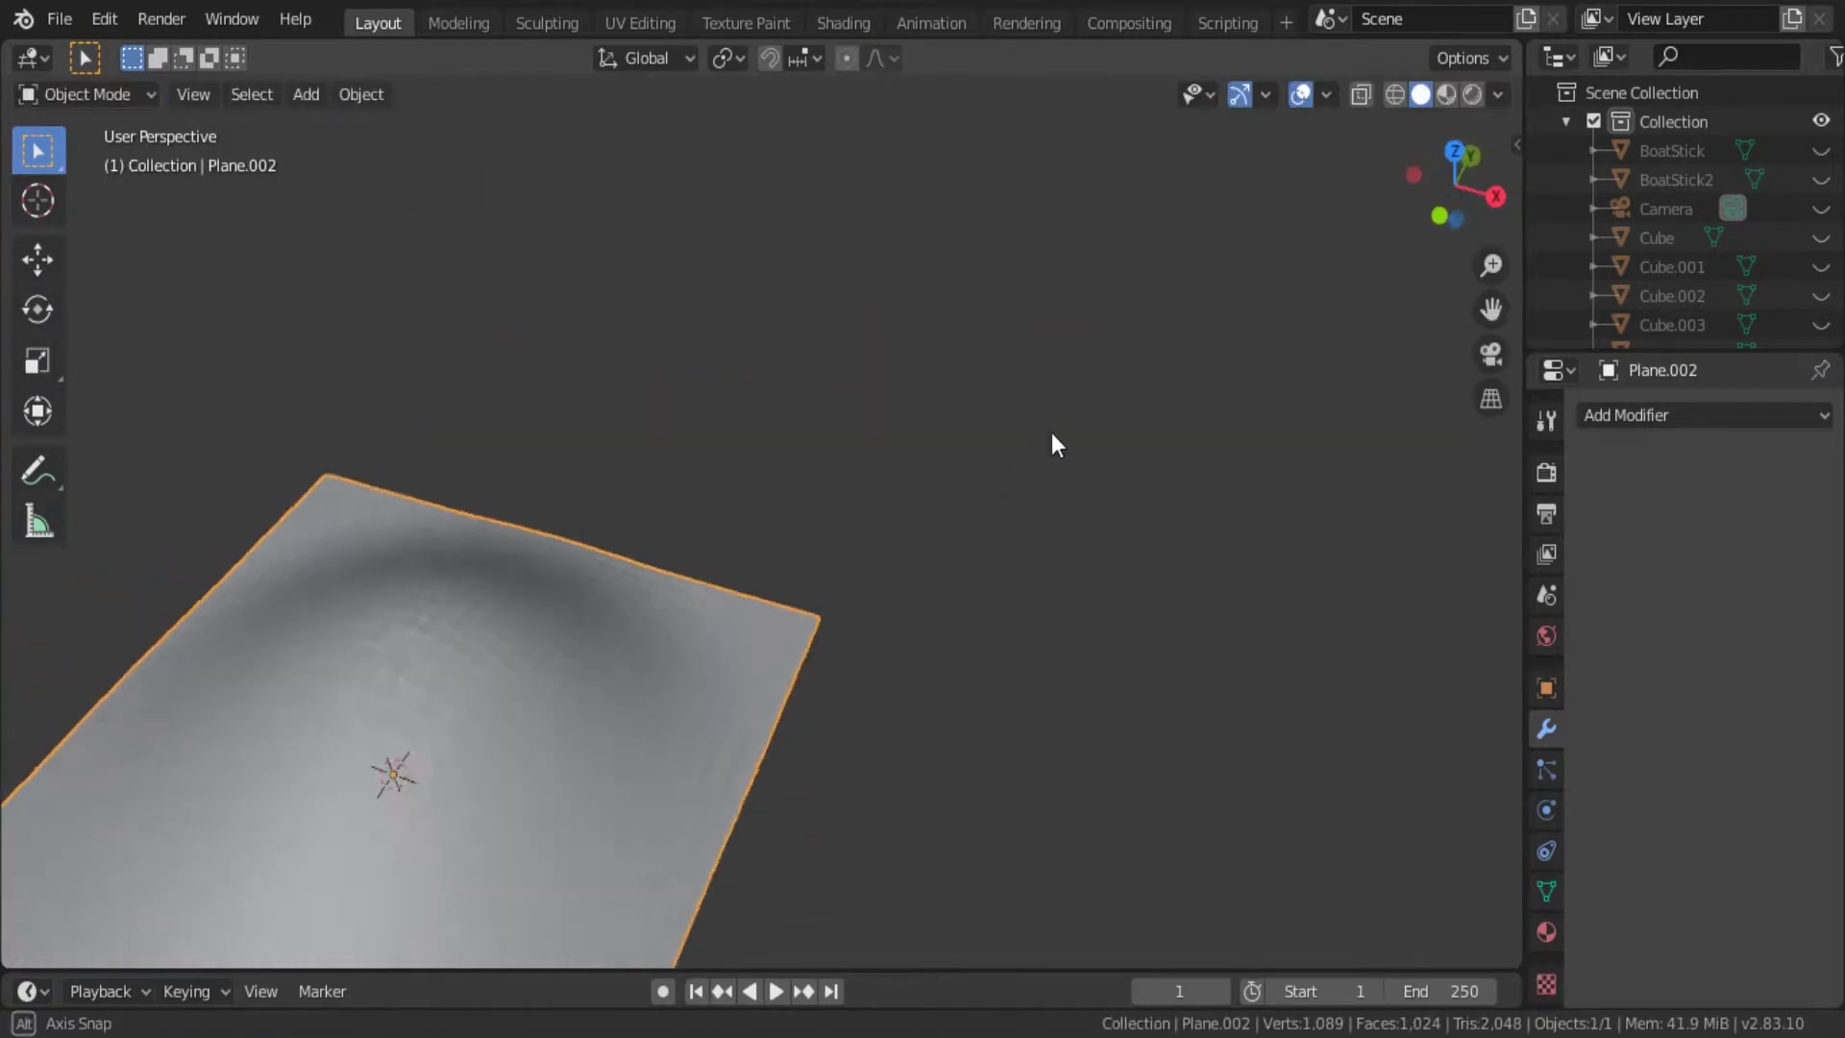
Add a Displace modifier with a new image texture (images.jpg) to the hill plane.
left_click(1610, 415)
left_click(1384, 695)
left_click_drag(1749, 734, 1702, 735)
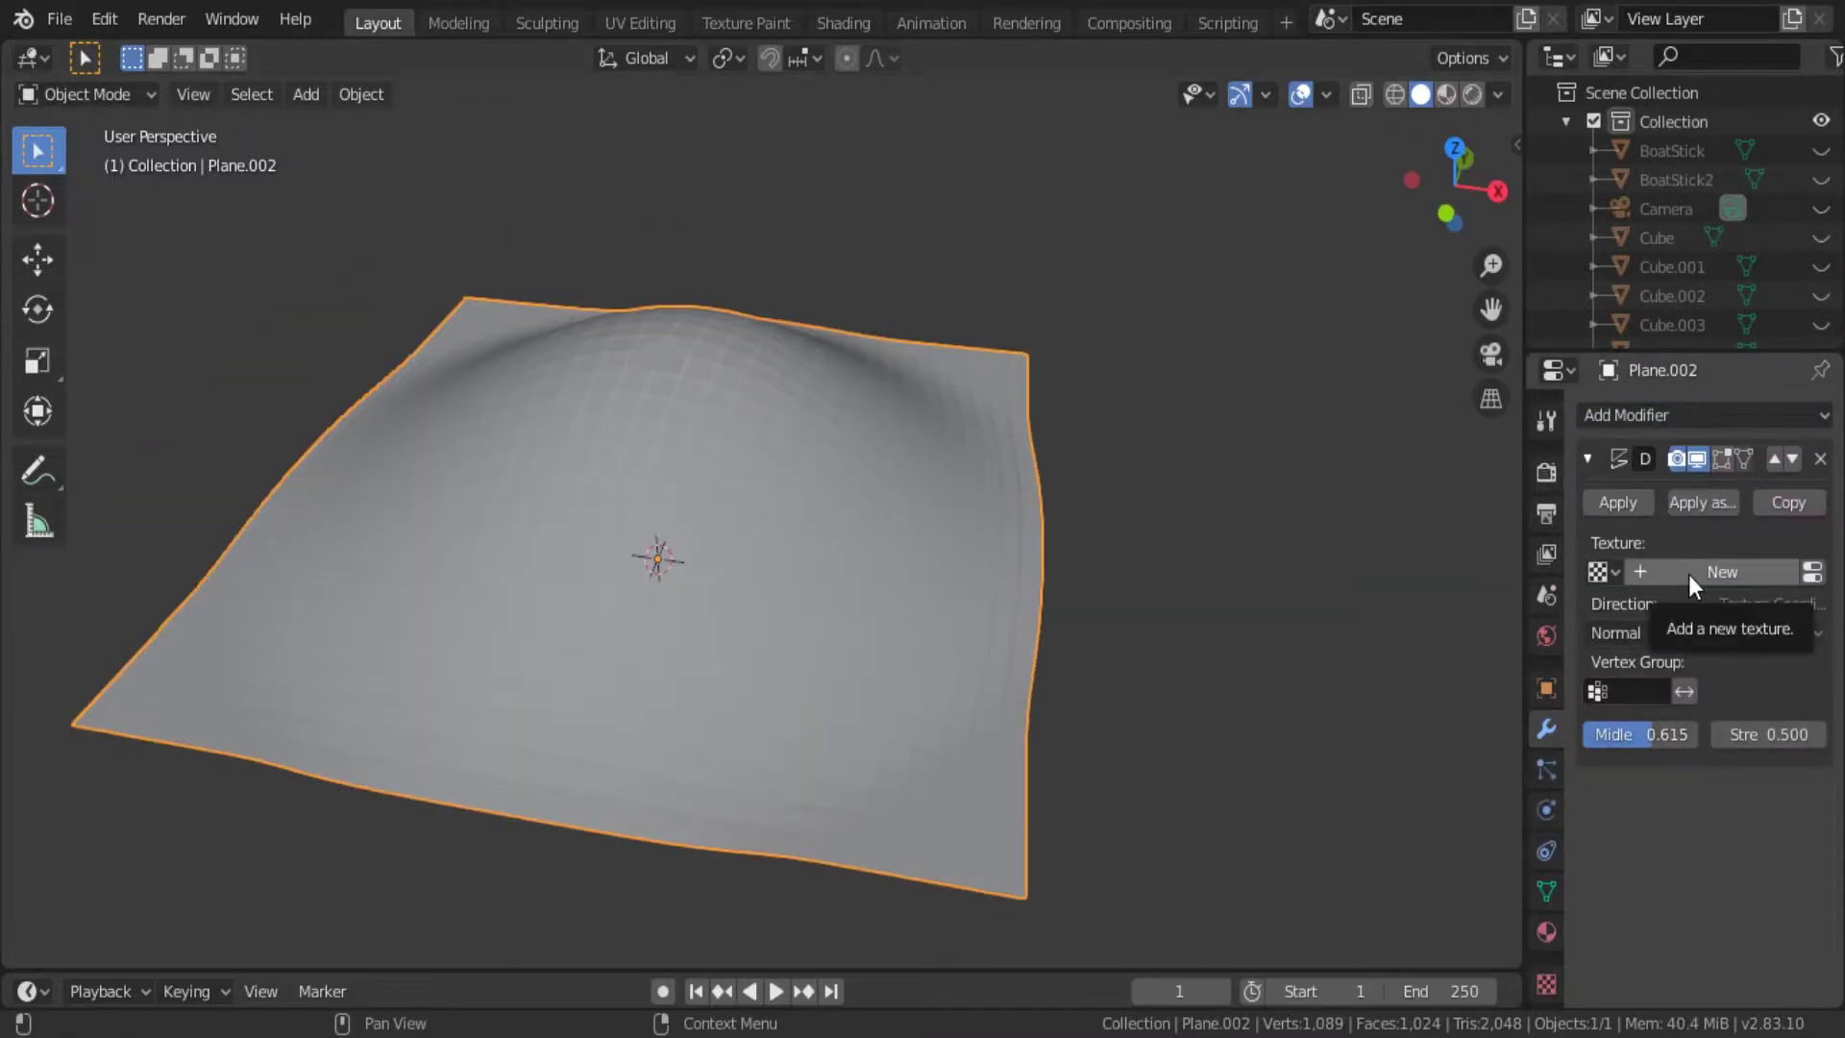
left_click(1688, 573)
left_click(1547, 982)
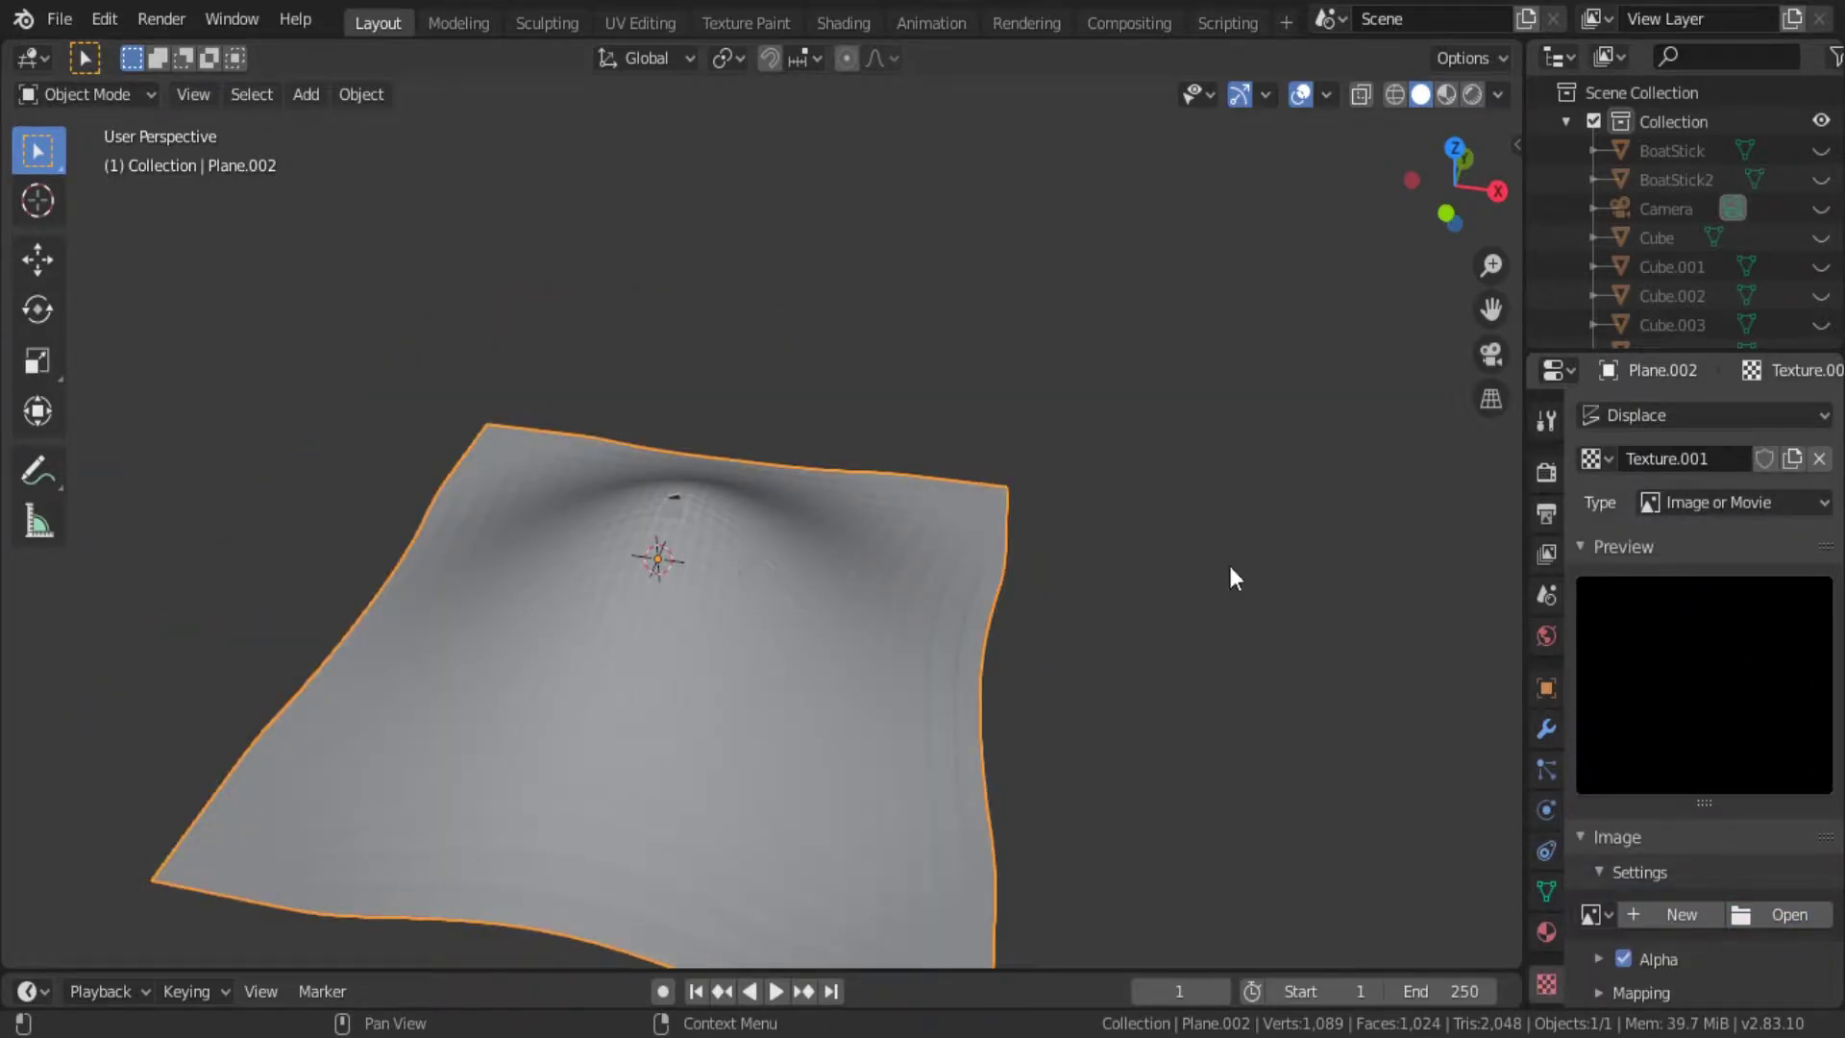
mouse_move(985, 752)
middle_mouse_down()
mouse_move(902, 706)
mouse_move(646, 692)
mouse_move(1529, 873)
middle_mouse_up()
Set Displace midlevel 0.5, try strength 0.8, clear the image, then lower strength to 0.1.
left_click(1546, 729)
mouse_move(1201, 673)
middle_mouse_down()
mouse_move(1095, 638)
mouse_move(1194, 629)
middle_mouse_up()
scroll(1116, 642, "up", 4)
scroll(1150, 646, "down", 4)
left_click_drag(1649, 734, 1615, 735)
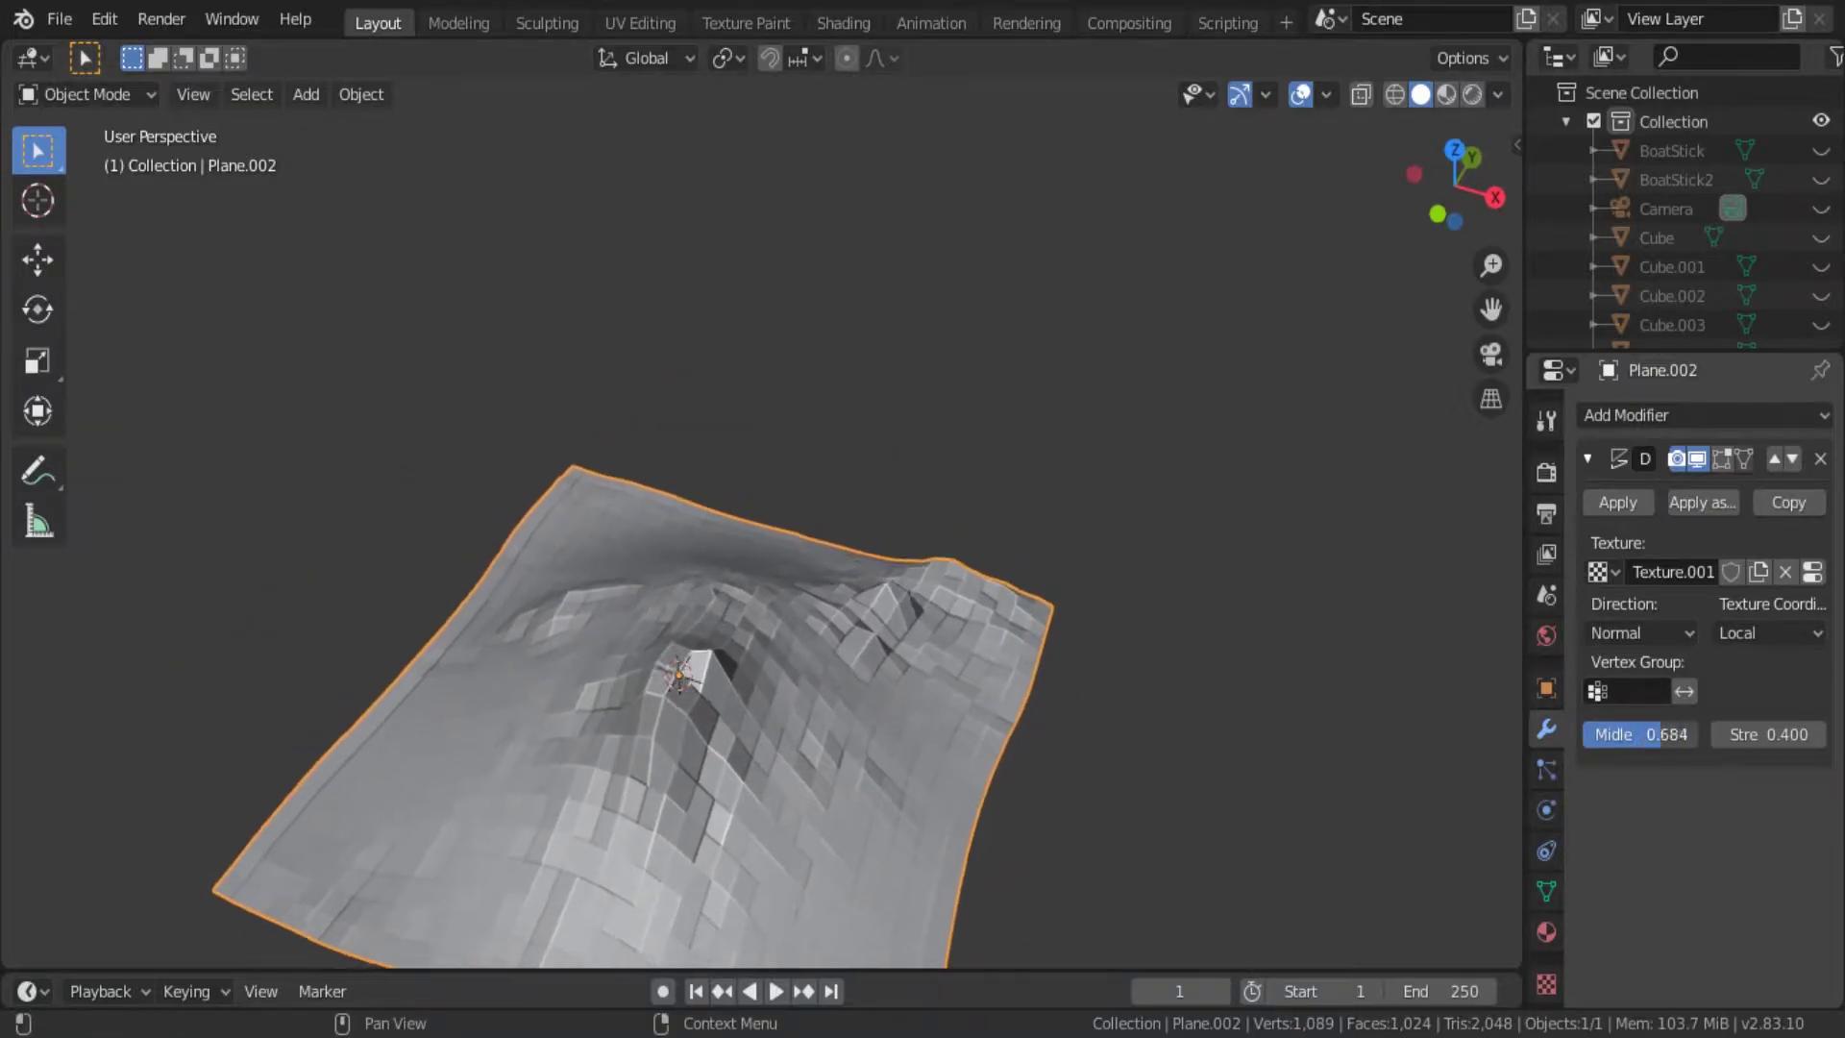
left_click_drag(1729, 736, 1826, 736)
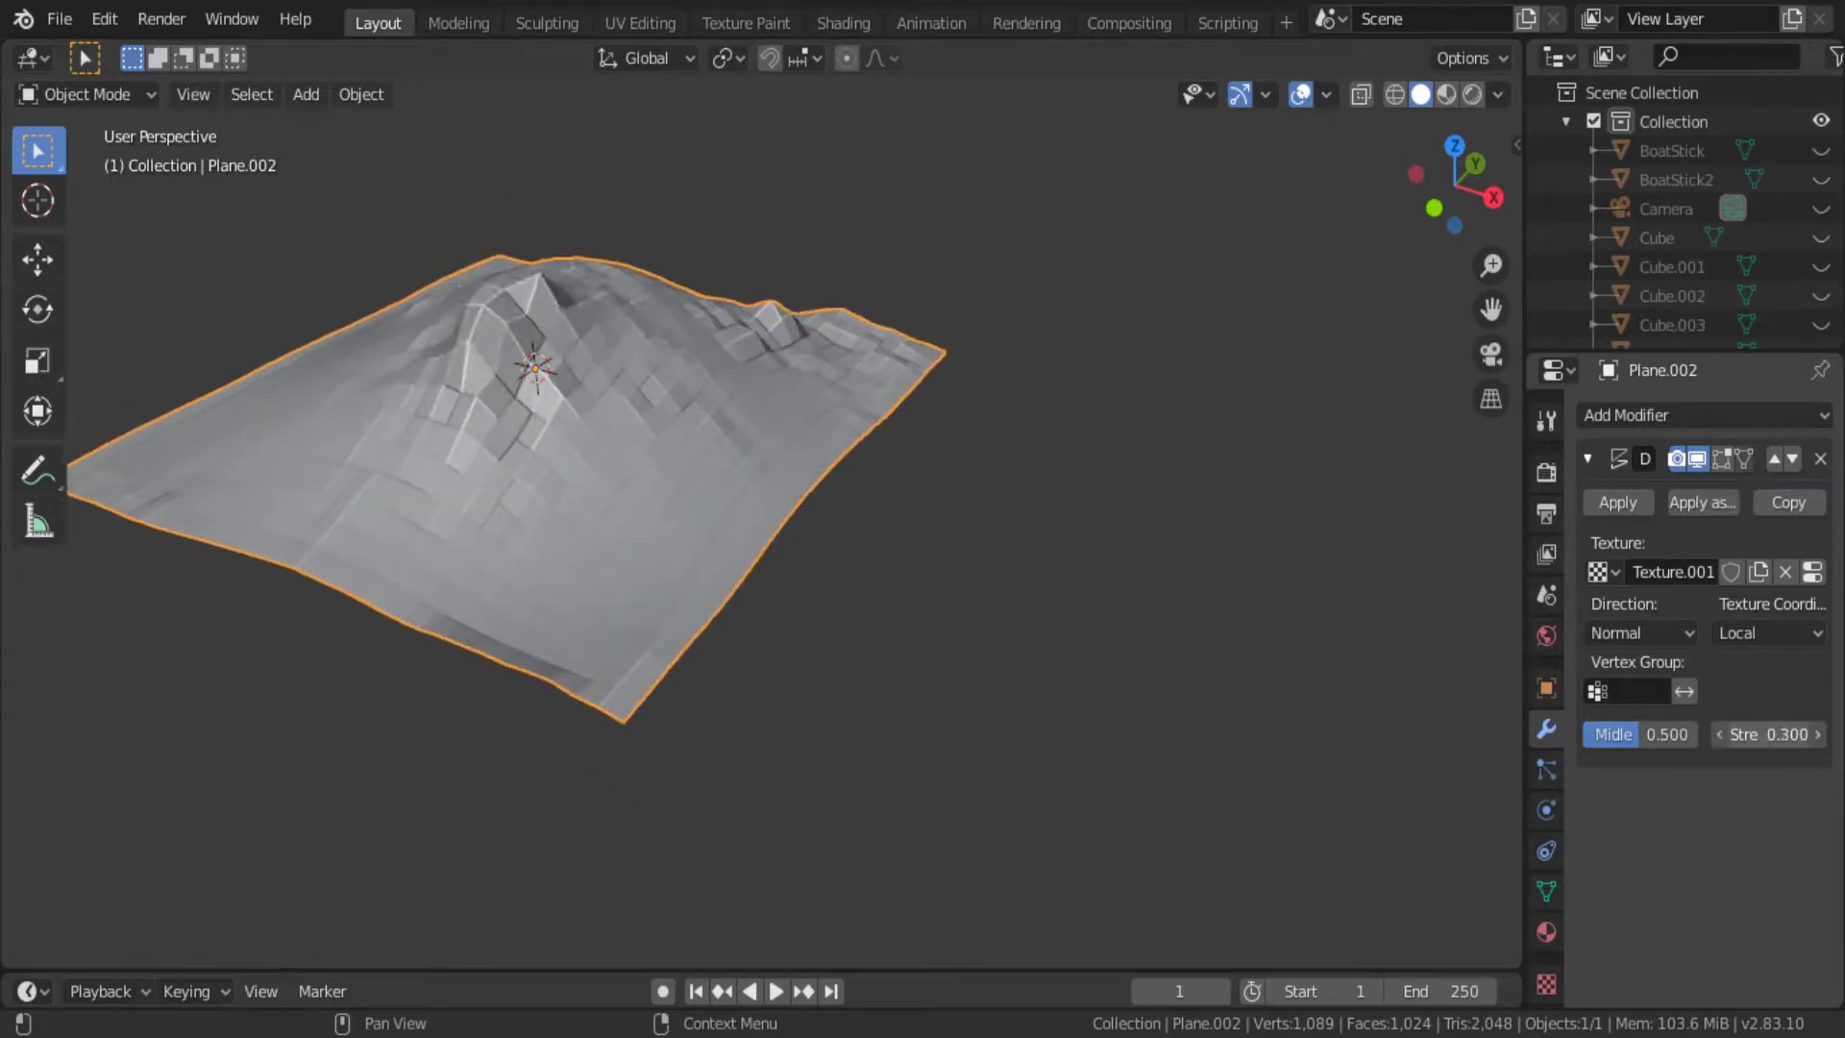
left_click(1820, 916)
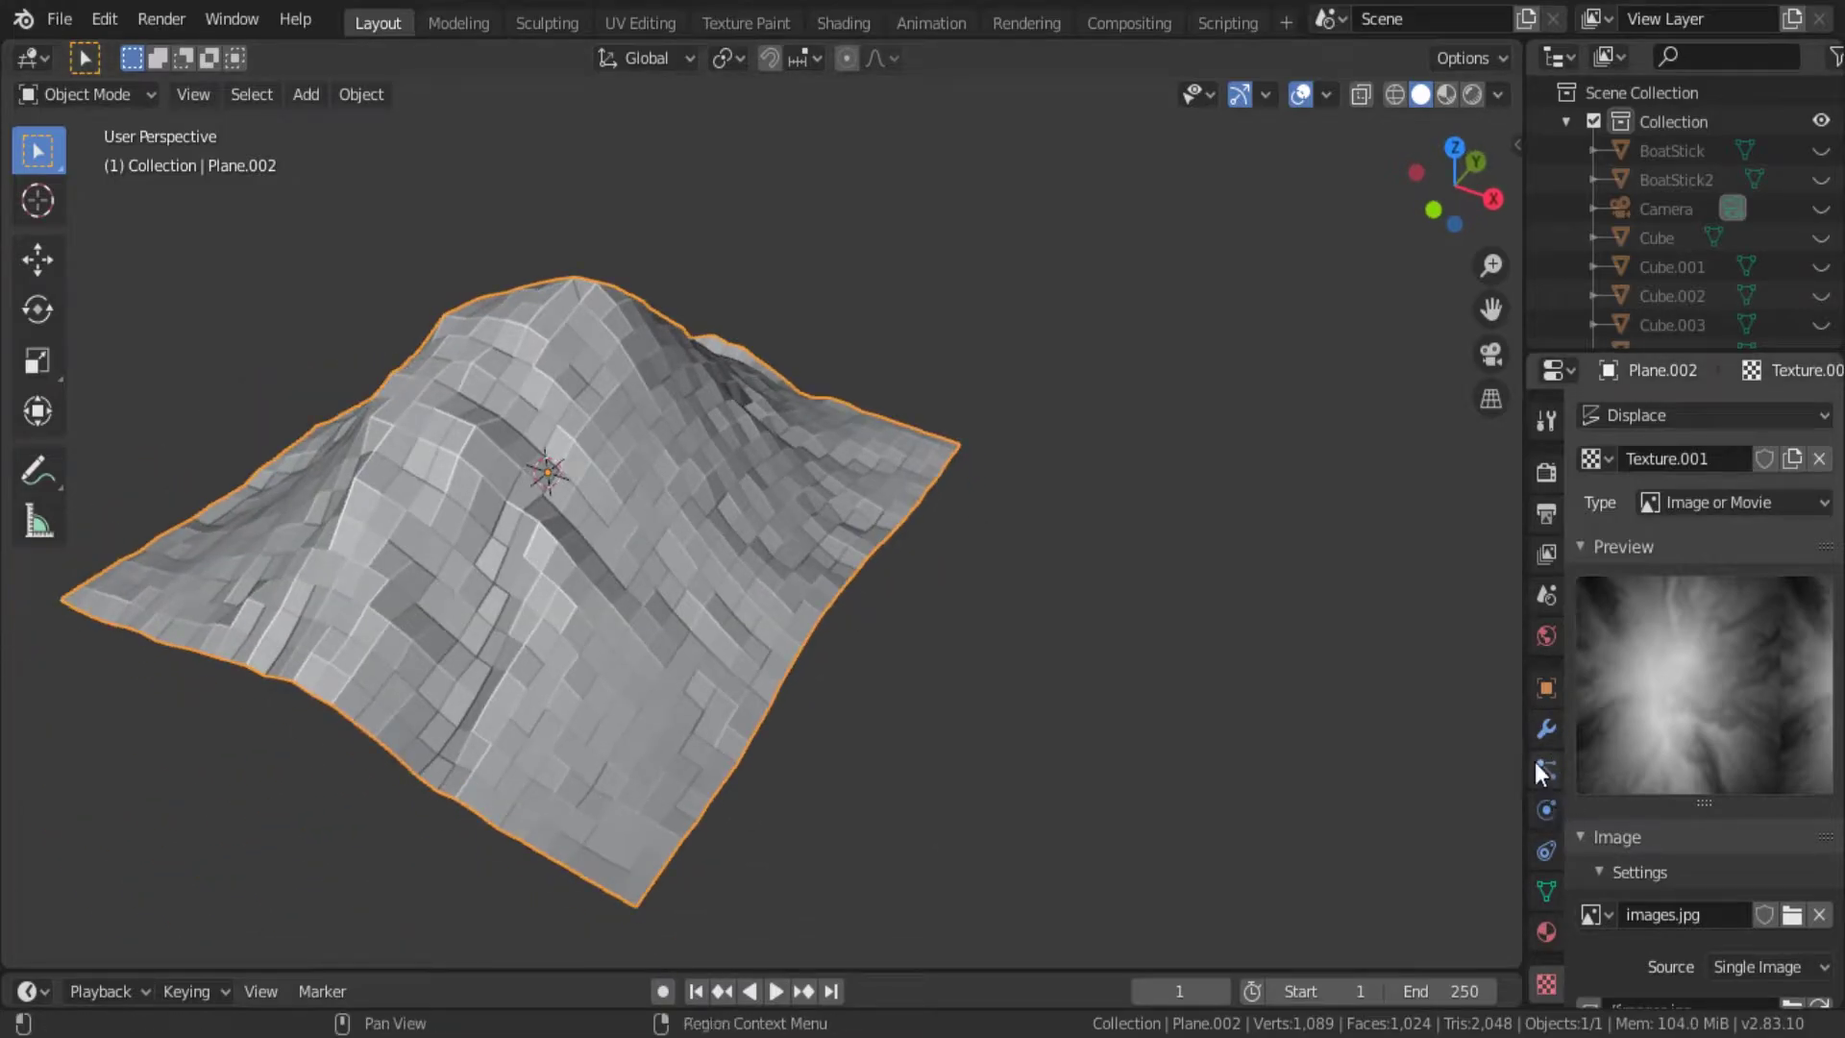
left_click(1546, 728)
left_click_drag(1768, 734, 1730, 734)
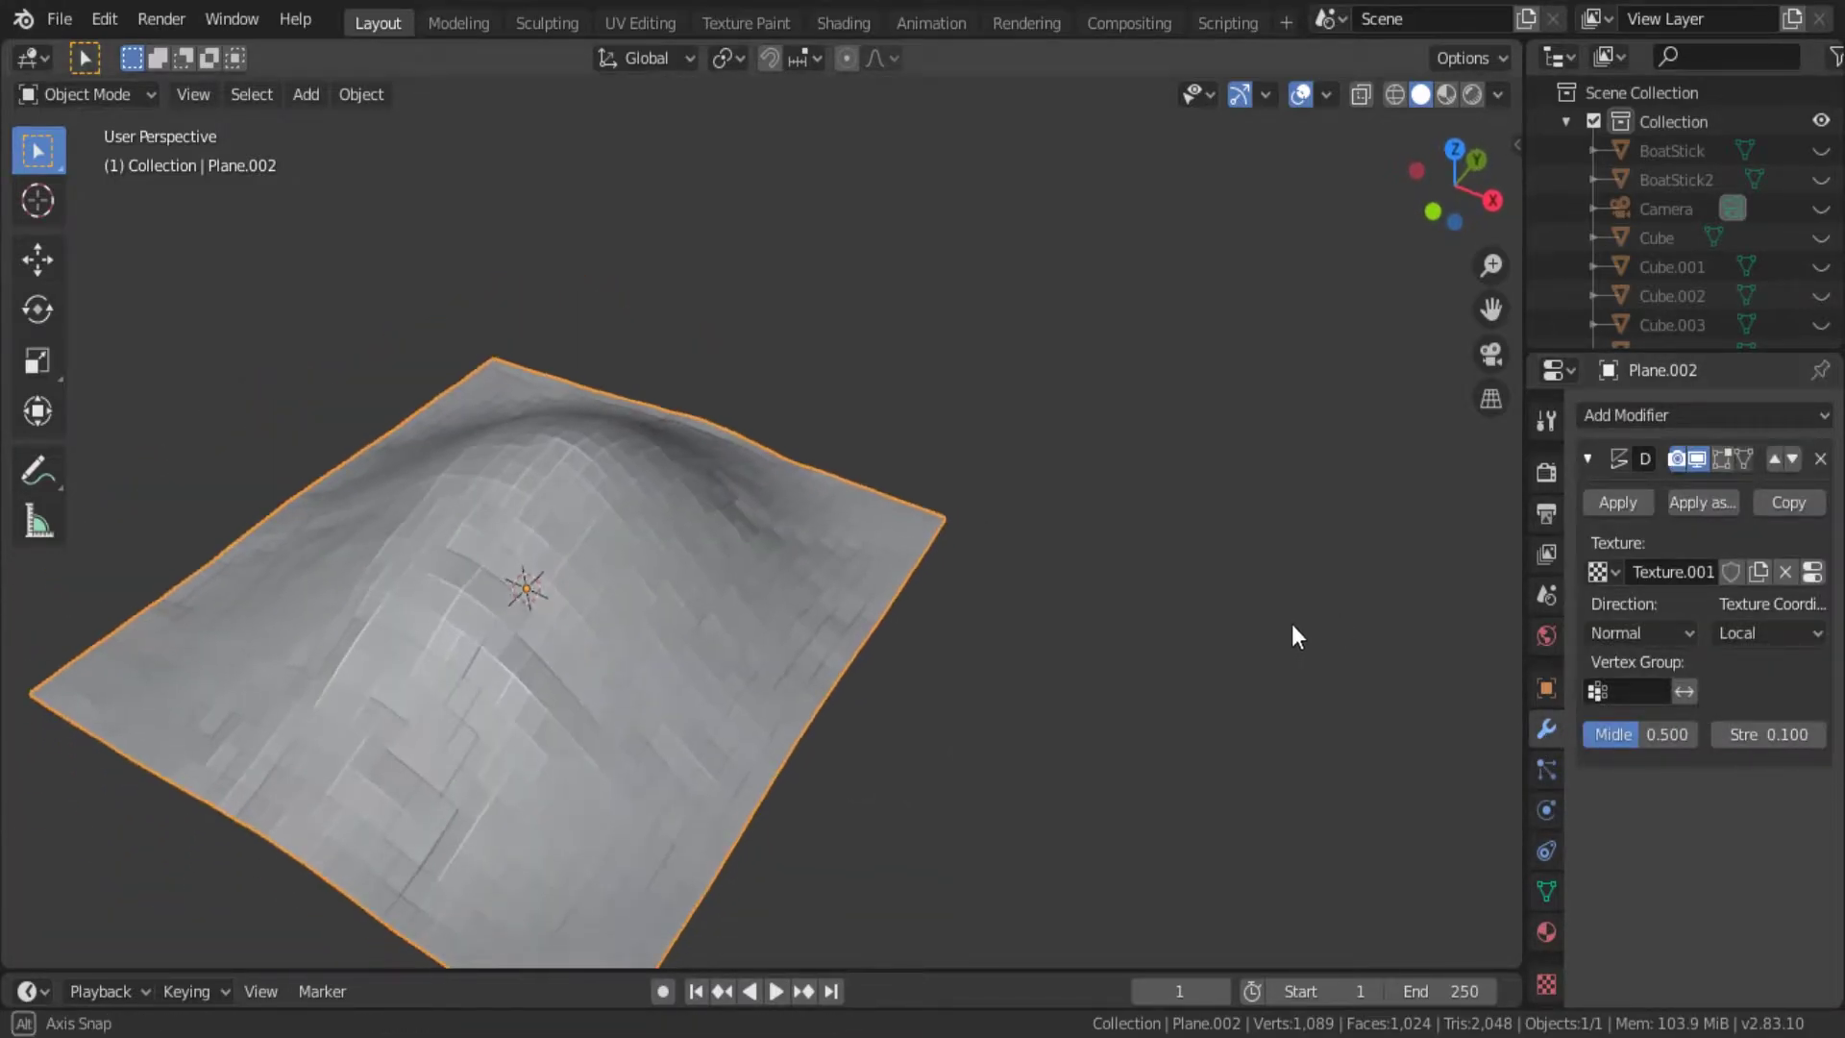
Settle displacement strength at 0.4 and nudge terrain vertices vertically with proportional editing.
key("Return")
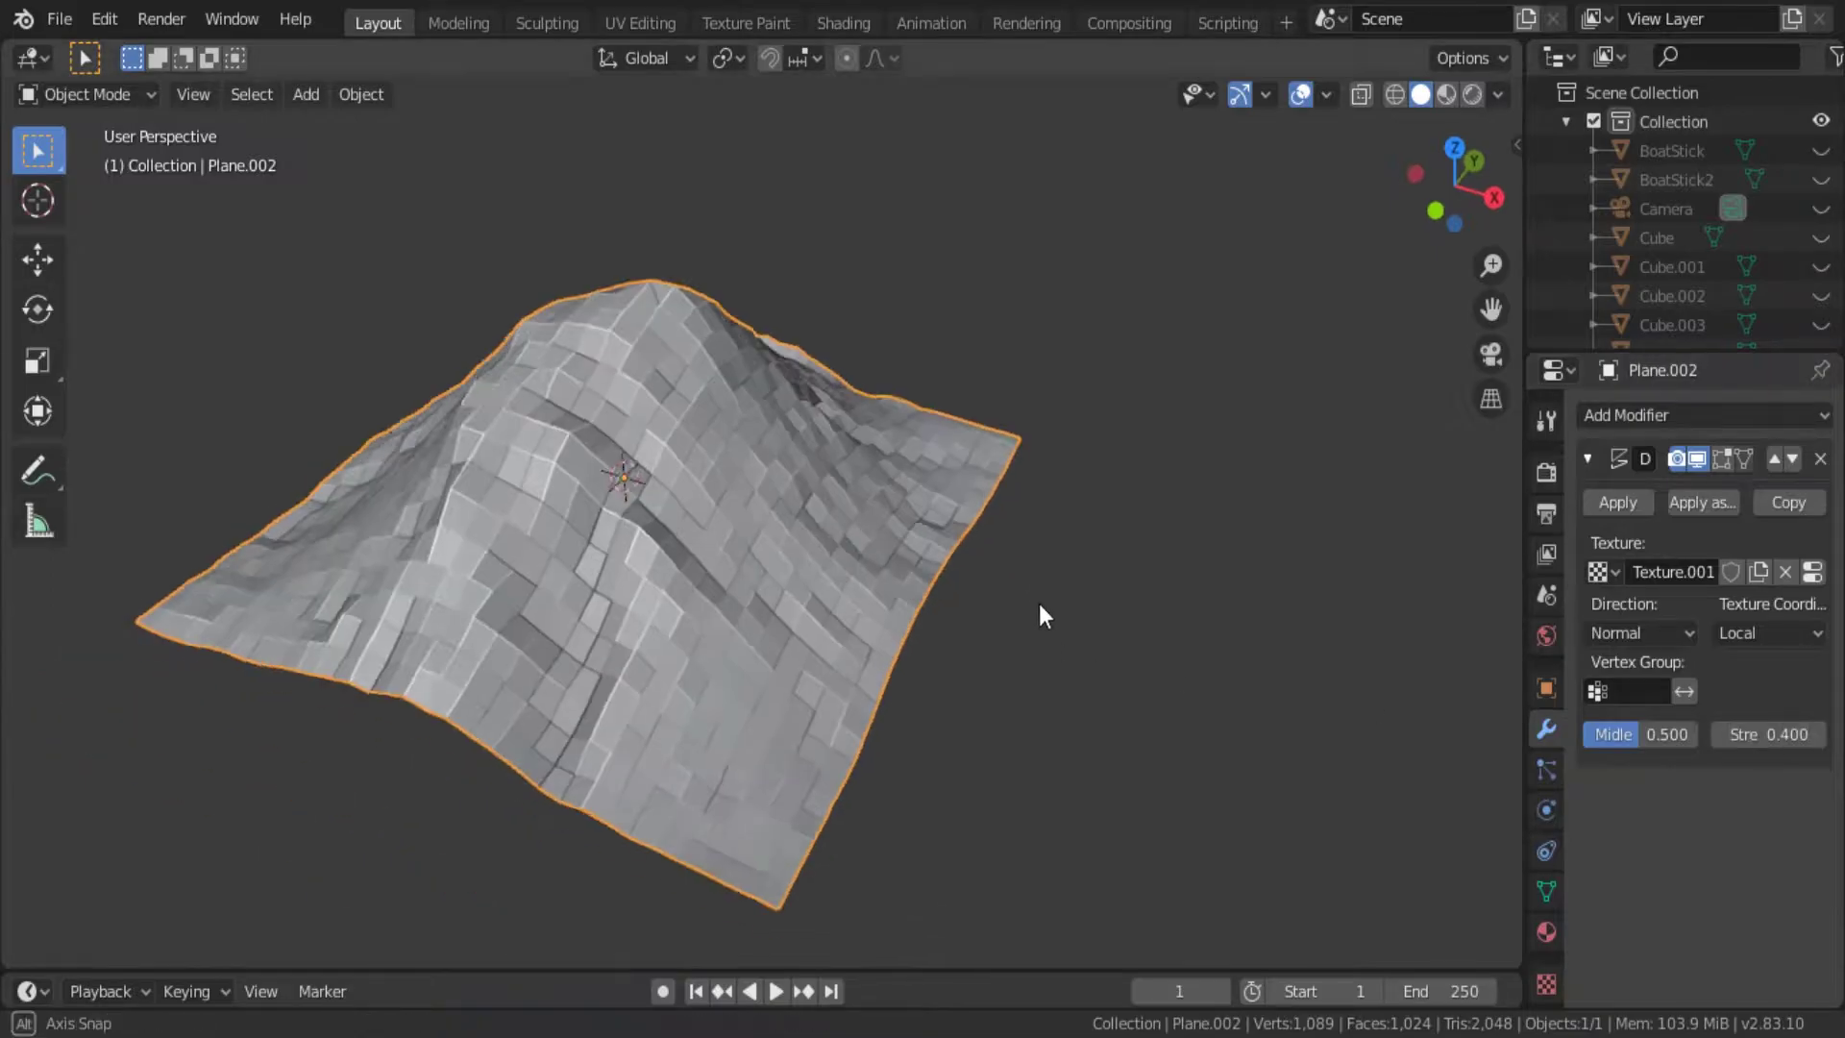
key("Tab")
key("g")
key("z")
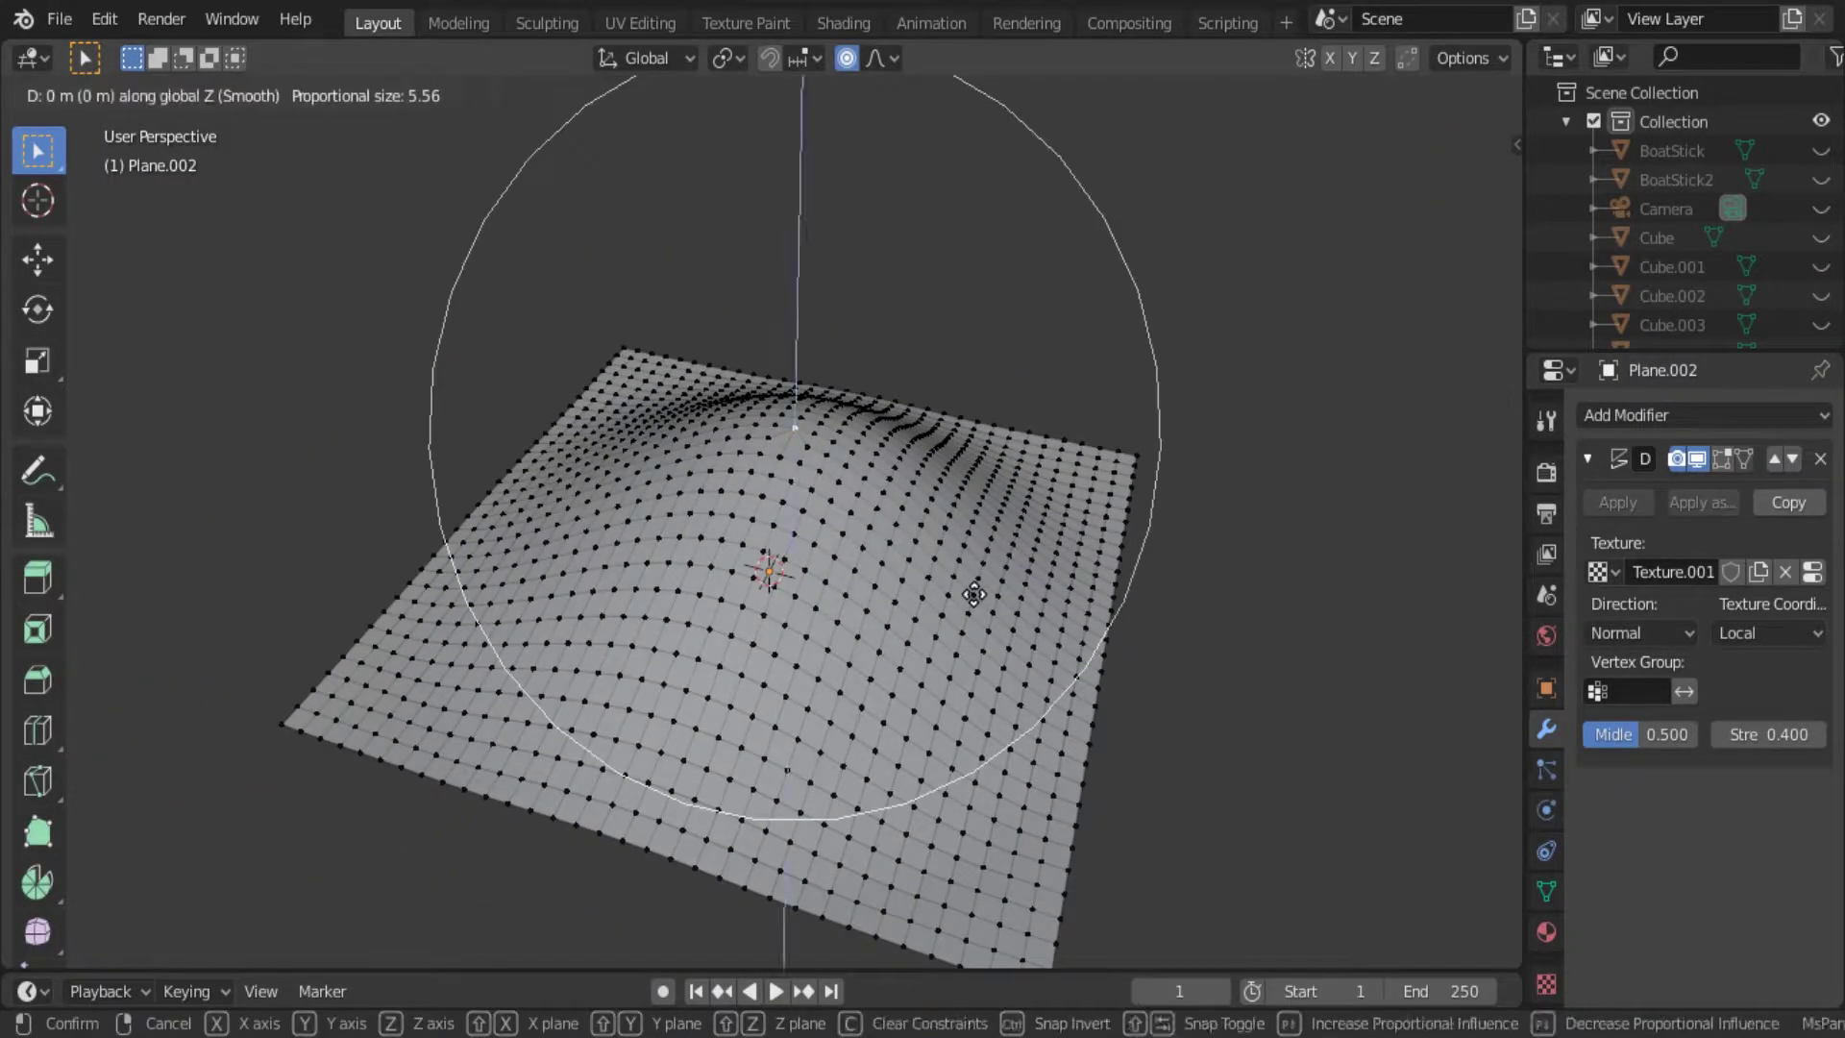
left_click(971, 632)
key("Tab")
mouse_move(970, 632)
middle_mouse_down()
mouse_move(918, 641)
mouse_move(970, 628)
mouse_move(989, 746)
mouse_move(1078, 750)
middle_mouse_up()
scroll(971, 629, "down", 5)
scroll(1078, 740, "up", 5)
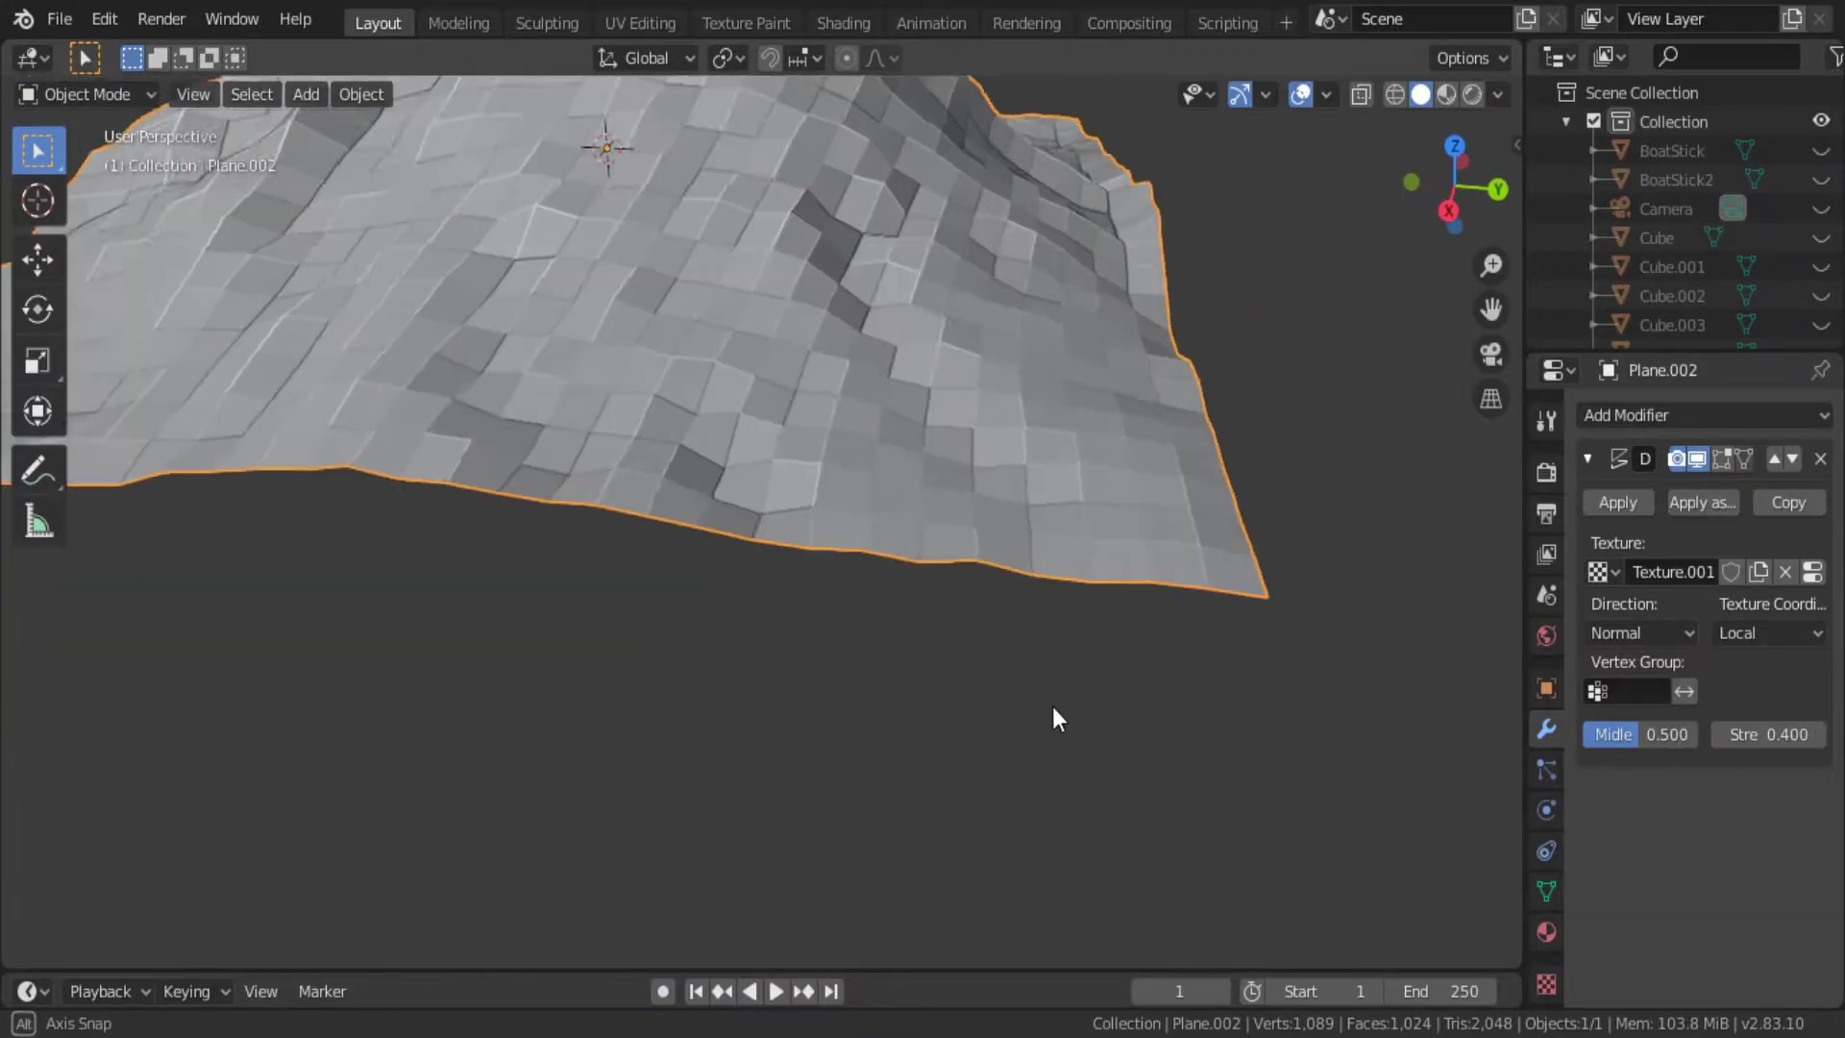
Apply the Displace modifier to make the terrain shape permanent.
left_click(1605, 503)
middle_click_drag(1311, 672, 1196, 689)
scroll(1196, 689, "down", 3)
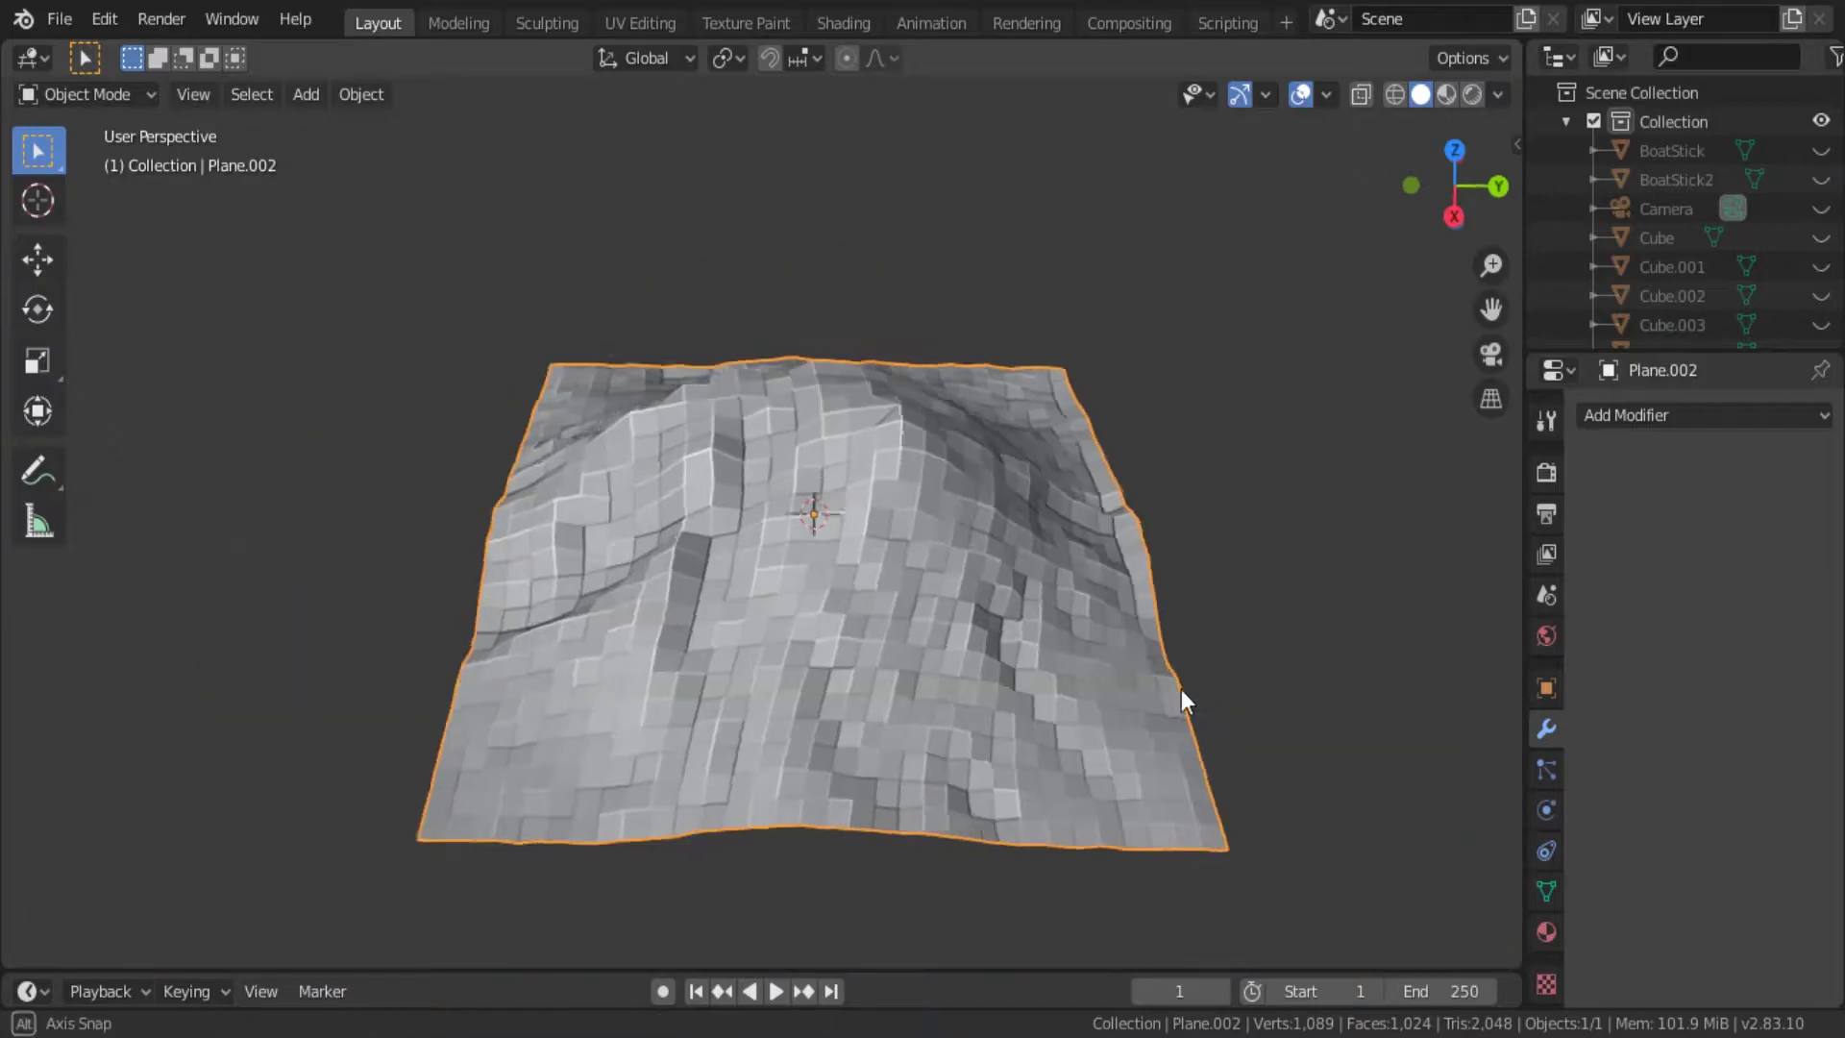
left_click(1585, 416)
Add a Decimate modifier and reduce the terrain's face count.
left_click(1332, 608)
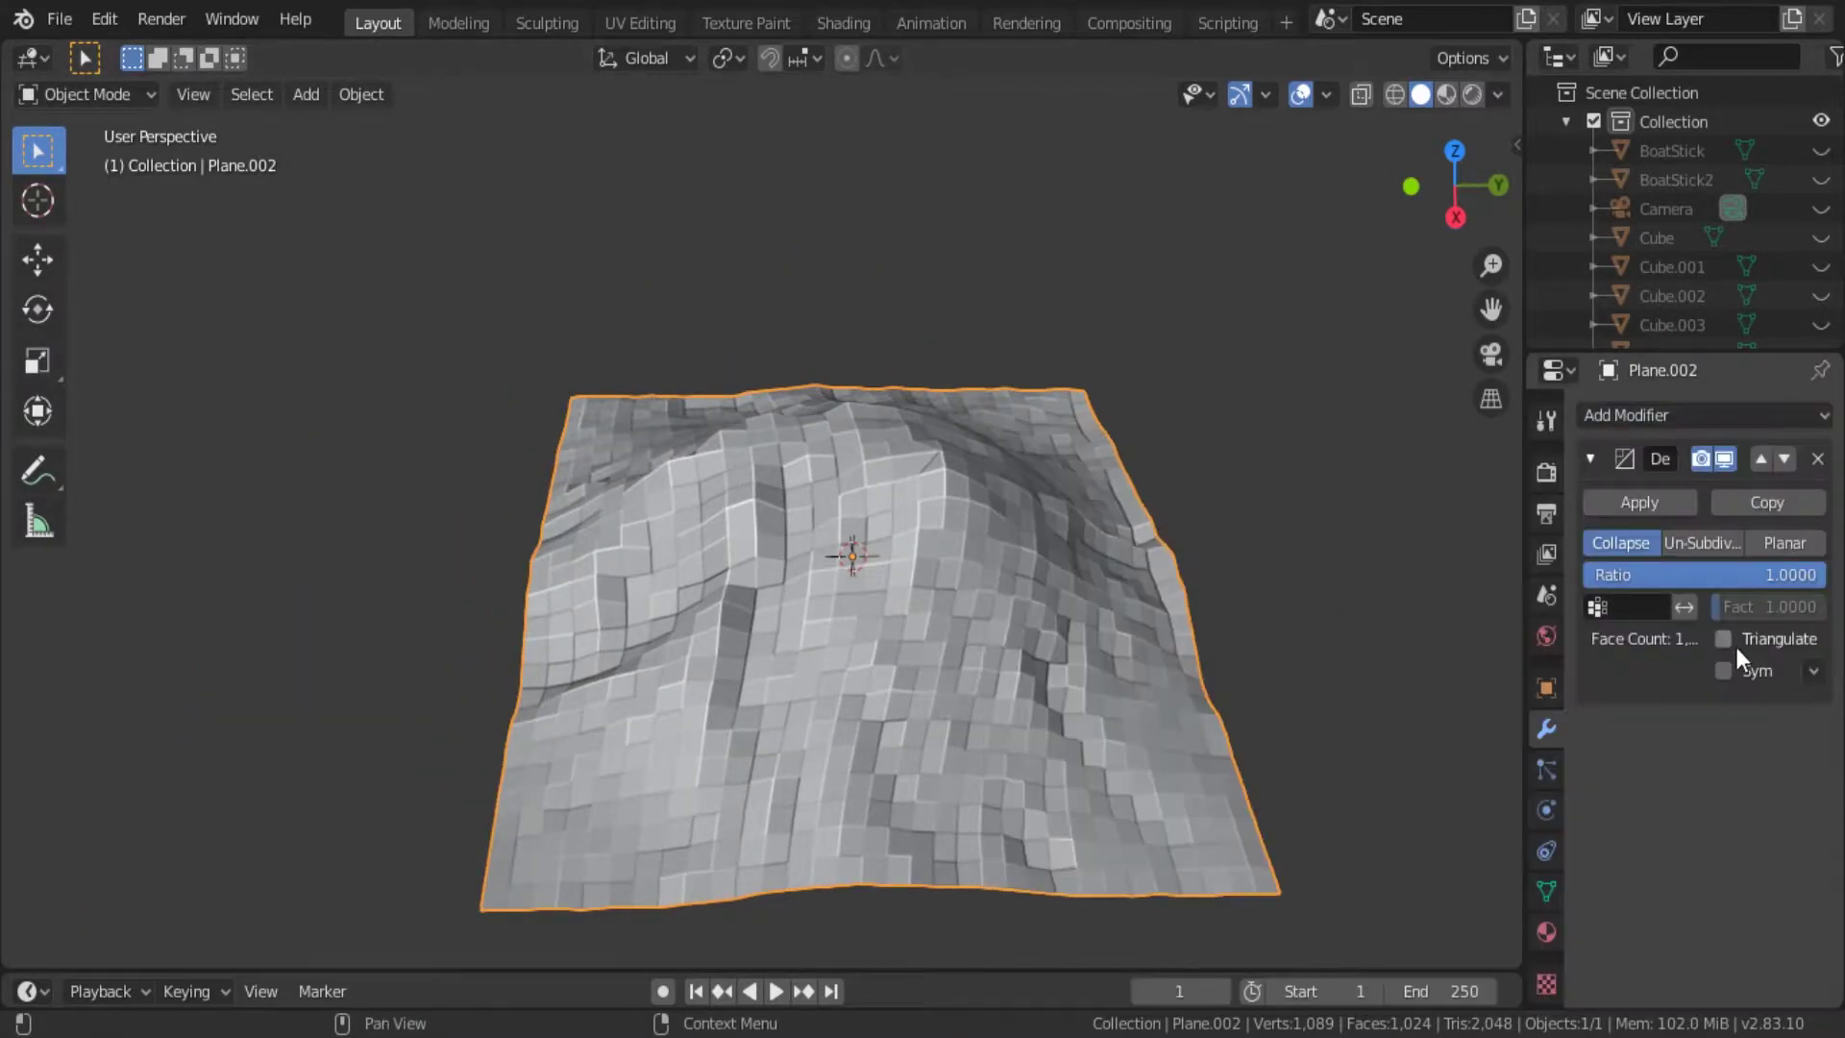
left_click_drag(1730, 574, 1670, 575)
mouse_move(1106, 692)
middle_mouse_down()
mouse_move(973, 695)
mouse_move(965, 640)
mouse_move(614, 751)
middle_mouse_up()
Level the terrain's border vertices by scaling them to 0 along Z.
key("Tab")
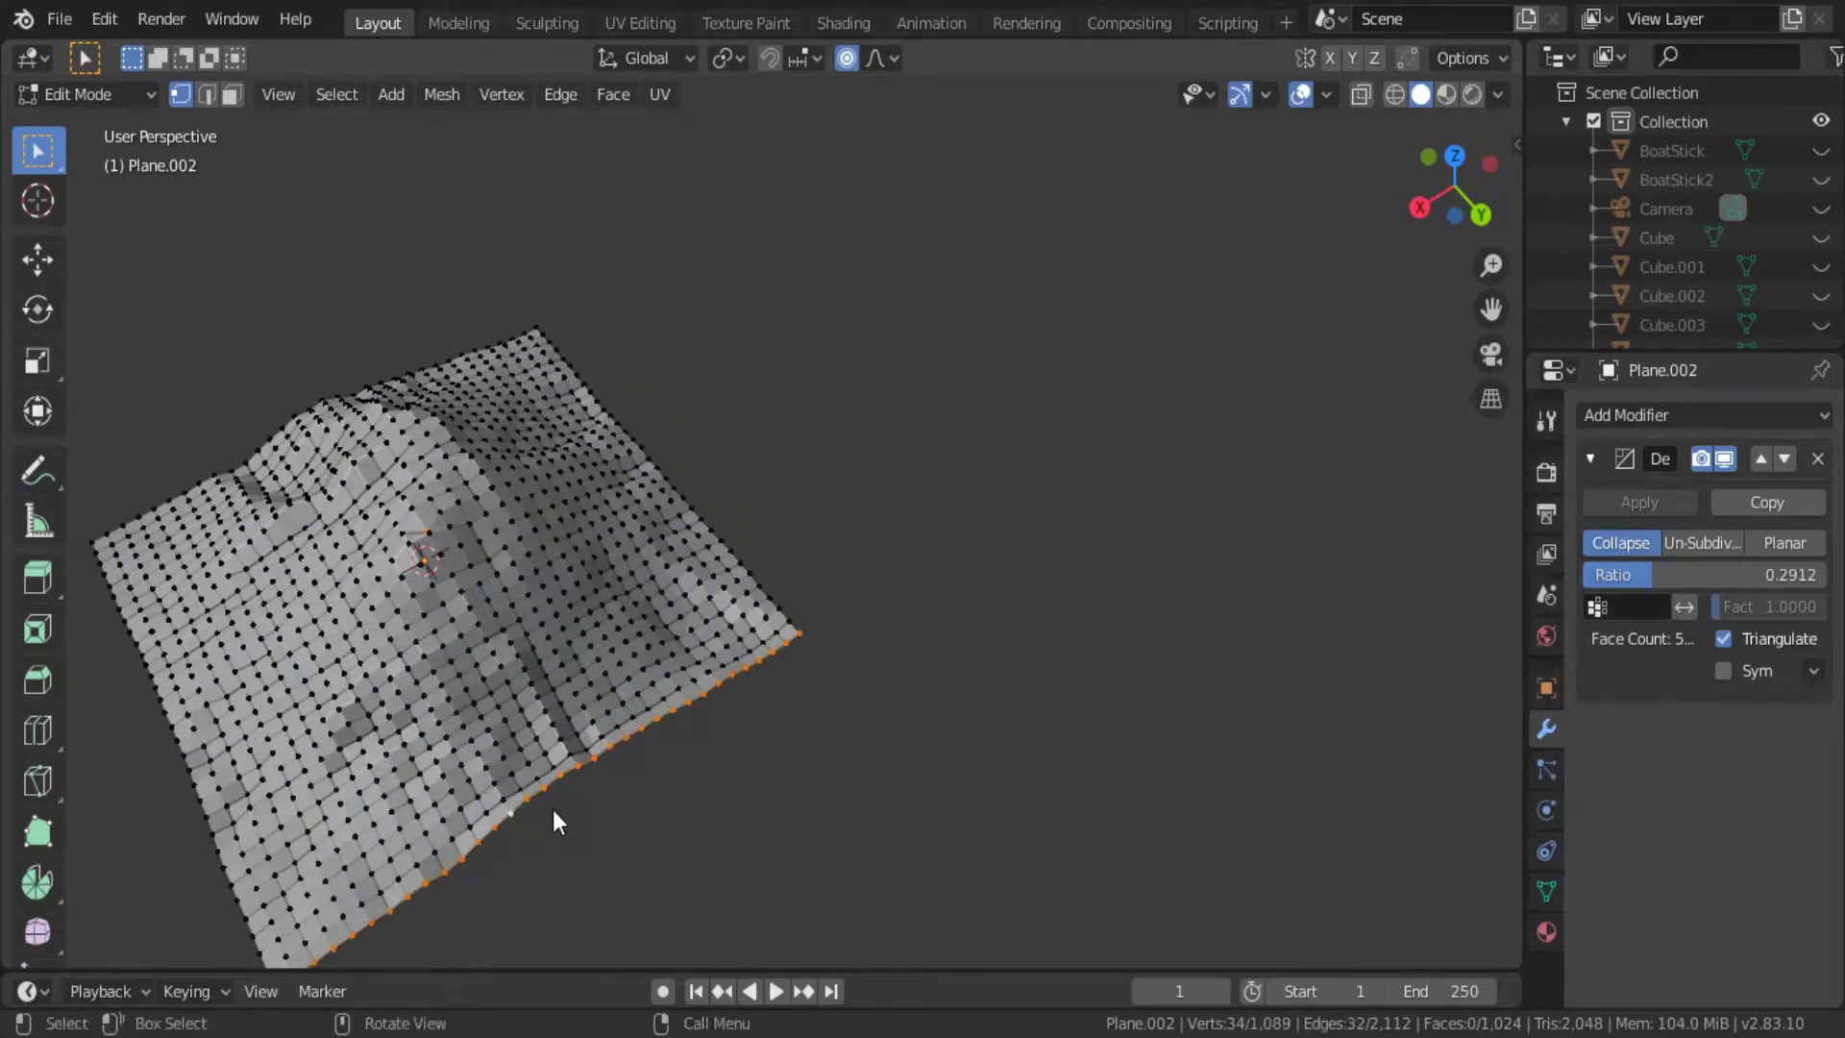
middle_click_drag(554, 822, 575, 754)
key("s")
left_click(575, 753)
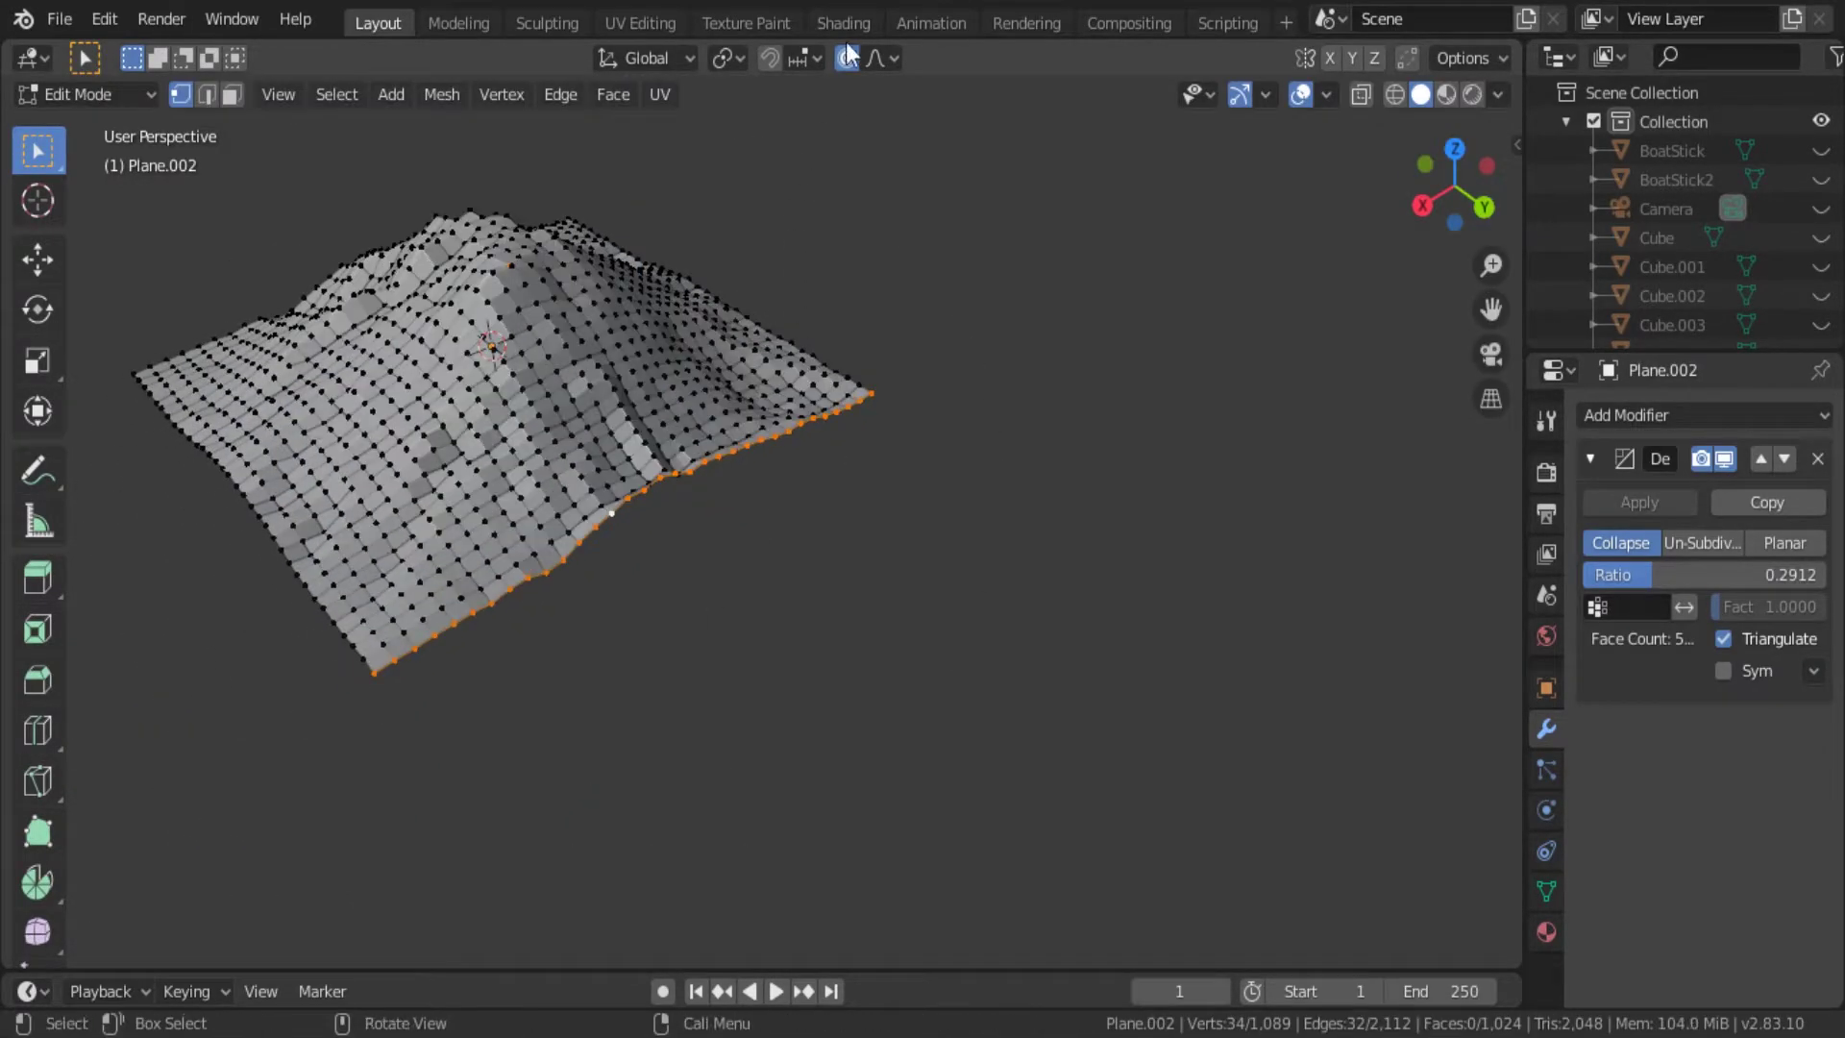
middle_click_drag(732, 432, 792, 487)
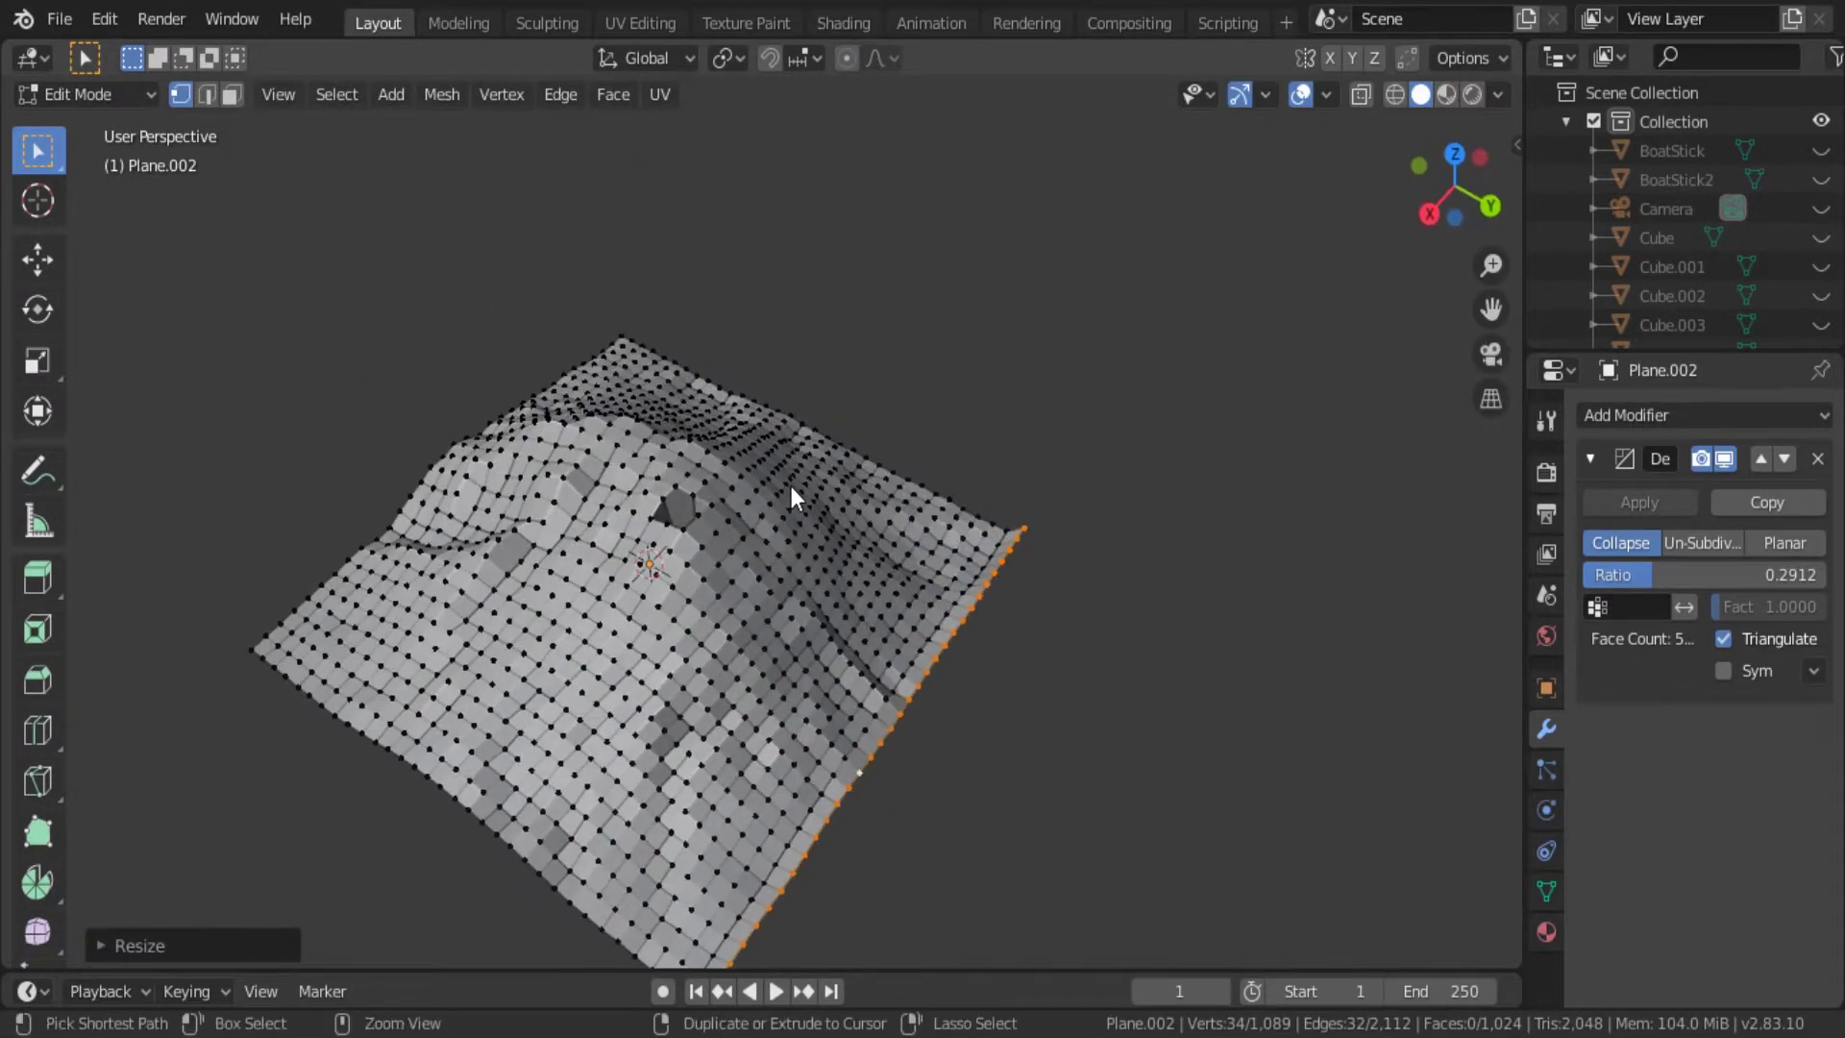
left_click(877, 747, "shift")
key("s")
key("z")
key("0")
key("Return")
key("Tab")
Lower the Decimate ratio to 0.2527, then 0.2308, for a faceted low-poly look.
mouse_move(878, 742)
middle_mouse_down()
mouse_move(914, 740)
mouse_move(908, 723)
mouse_move(908, 770)
mouse_move(896, 712)
middle_mouse_up()
scroll(909, 722, "up", 3)
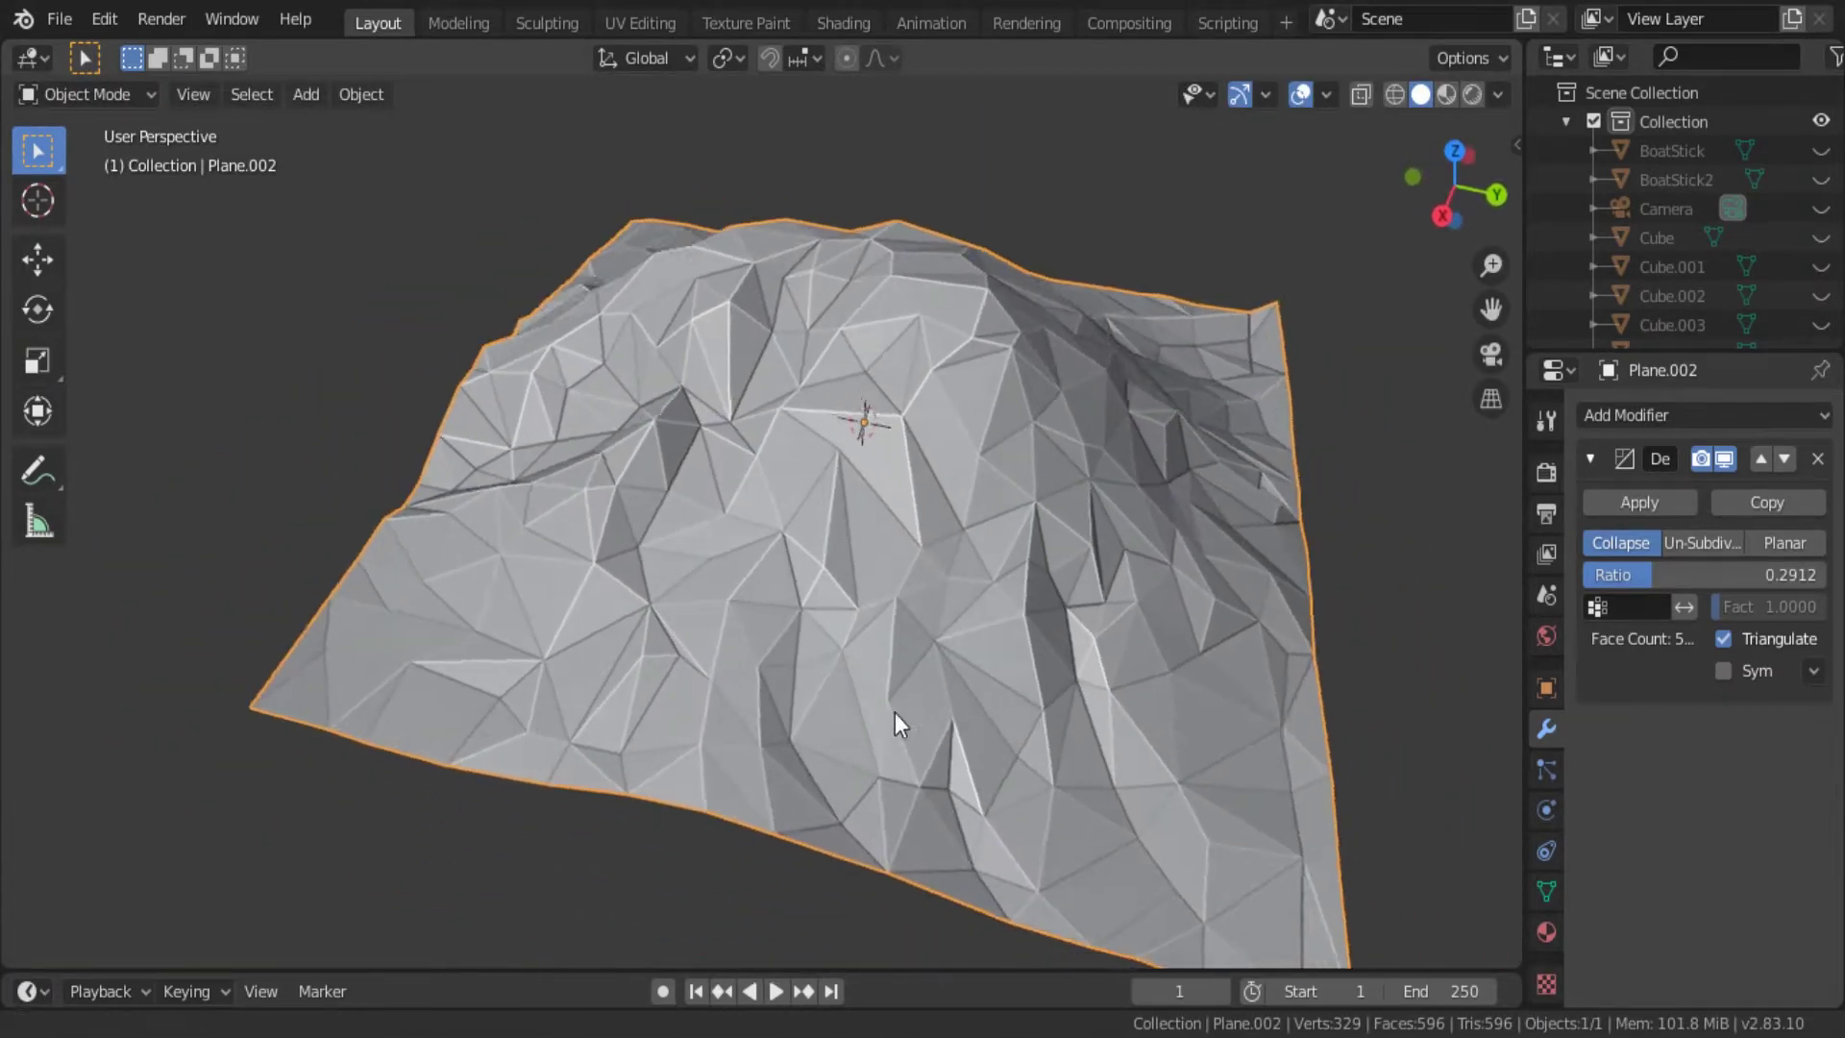
scroll(882, 788, "up", 2)
scroll(882, 788, "down", 3)
mouse_move(882, 788)
middle_mouse_down()
mouse_move(700, 595)
mouse_move(769, 567)
middle_mouse_up()
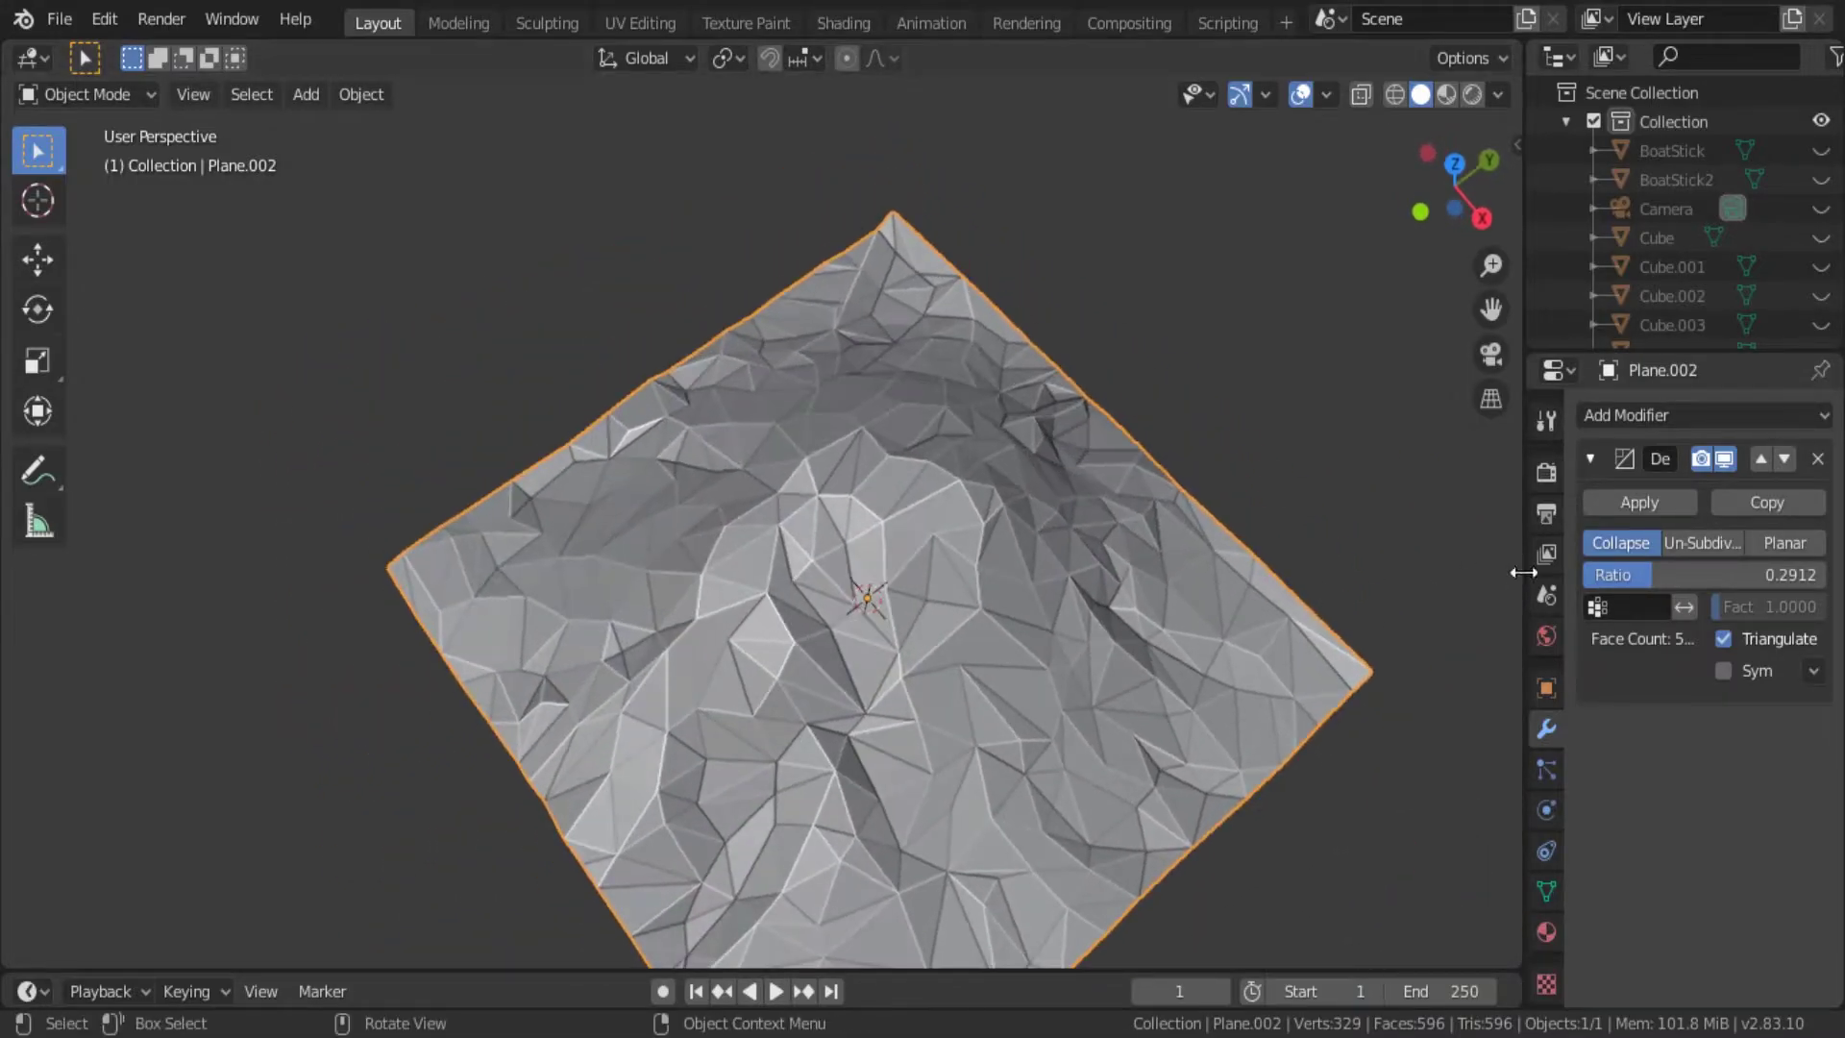
left_click_drag(1721, 575, 1668, 574)
middle_click_drag(1297, 635, 1249, 663)
Apply Decimate and delete the first selected corner faces in face select mode.
left_click(1640, 503)
key("Tab")
middle_click_drag(1174, 556, 1105, 533)
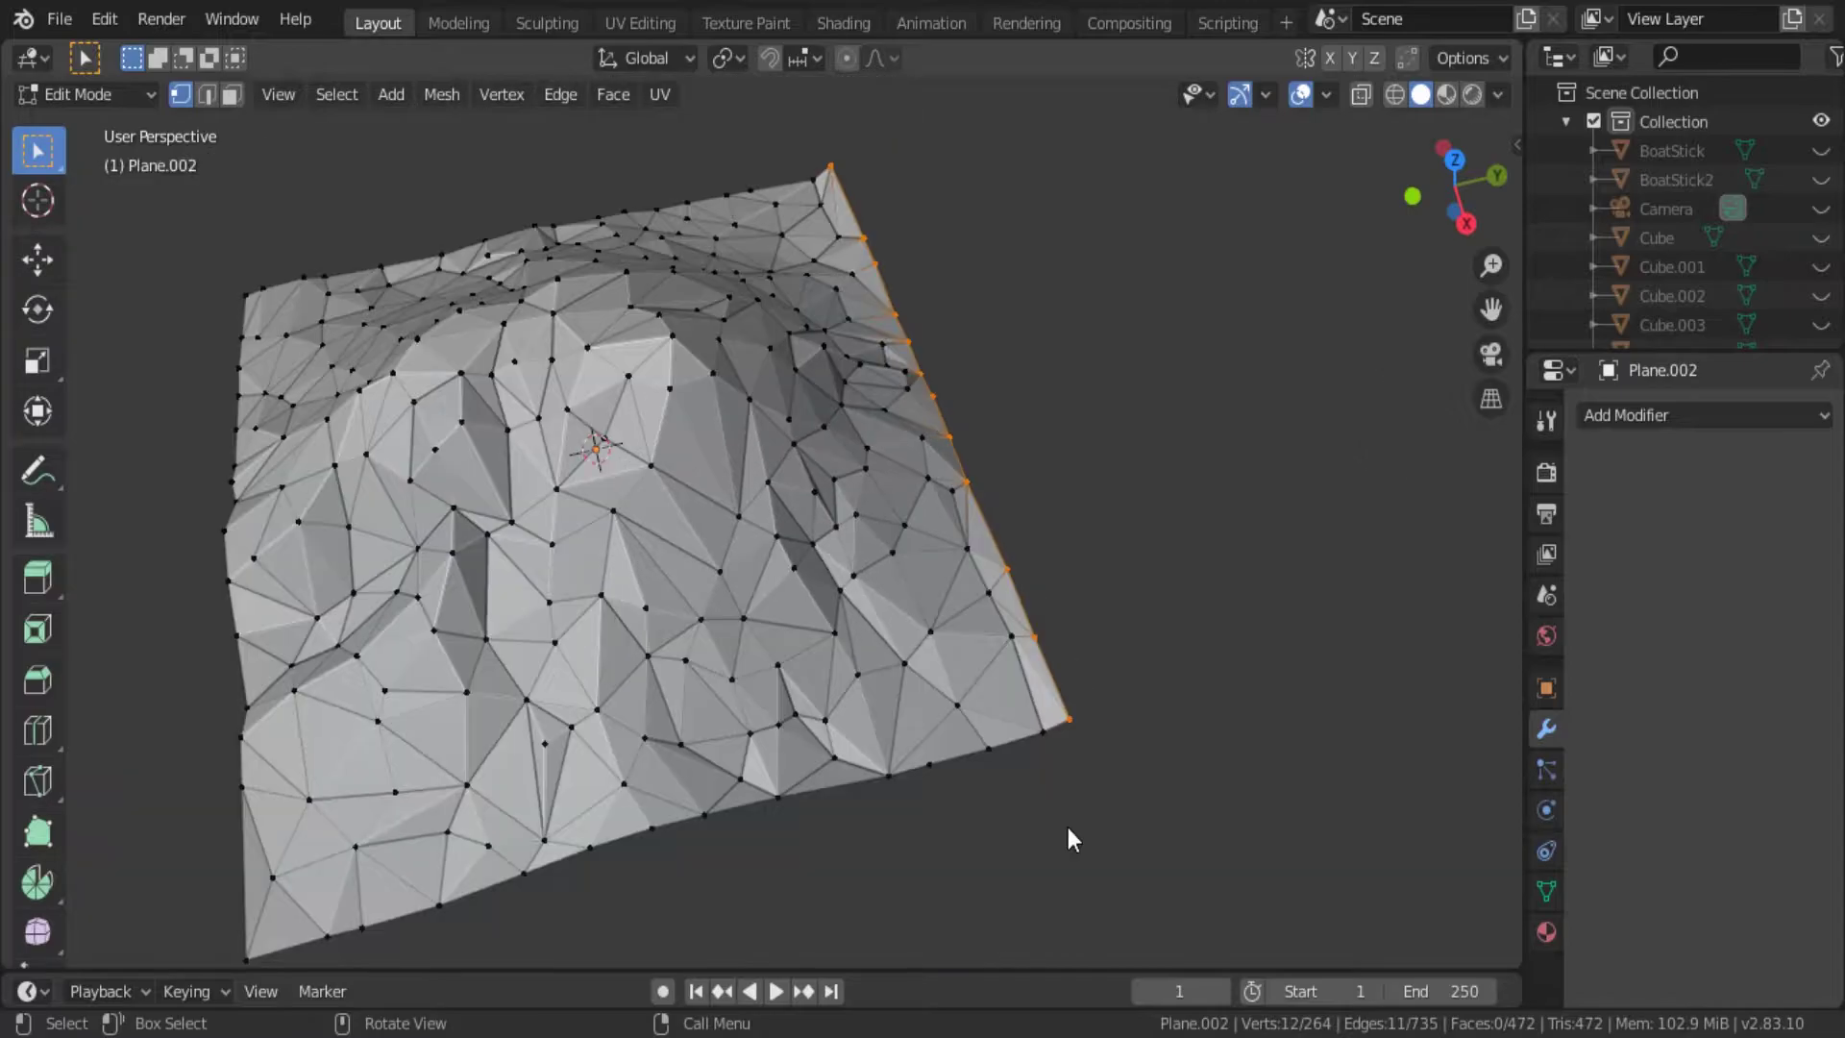
key("3")
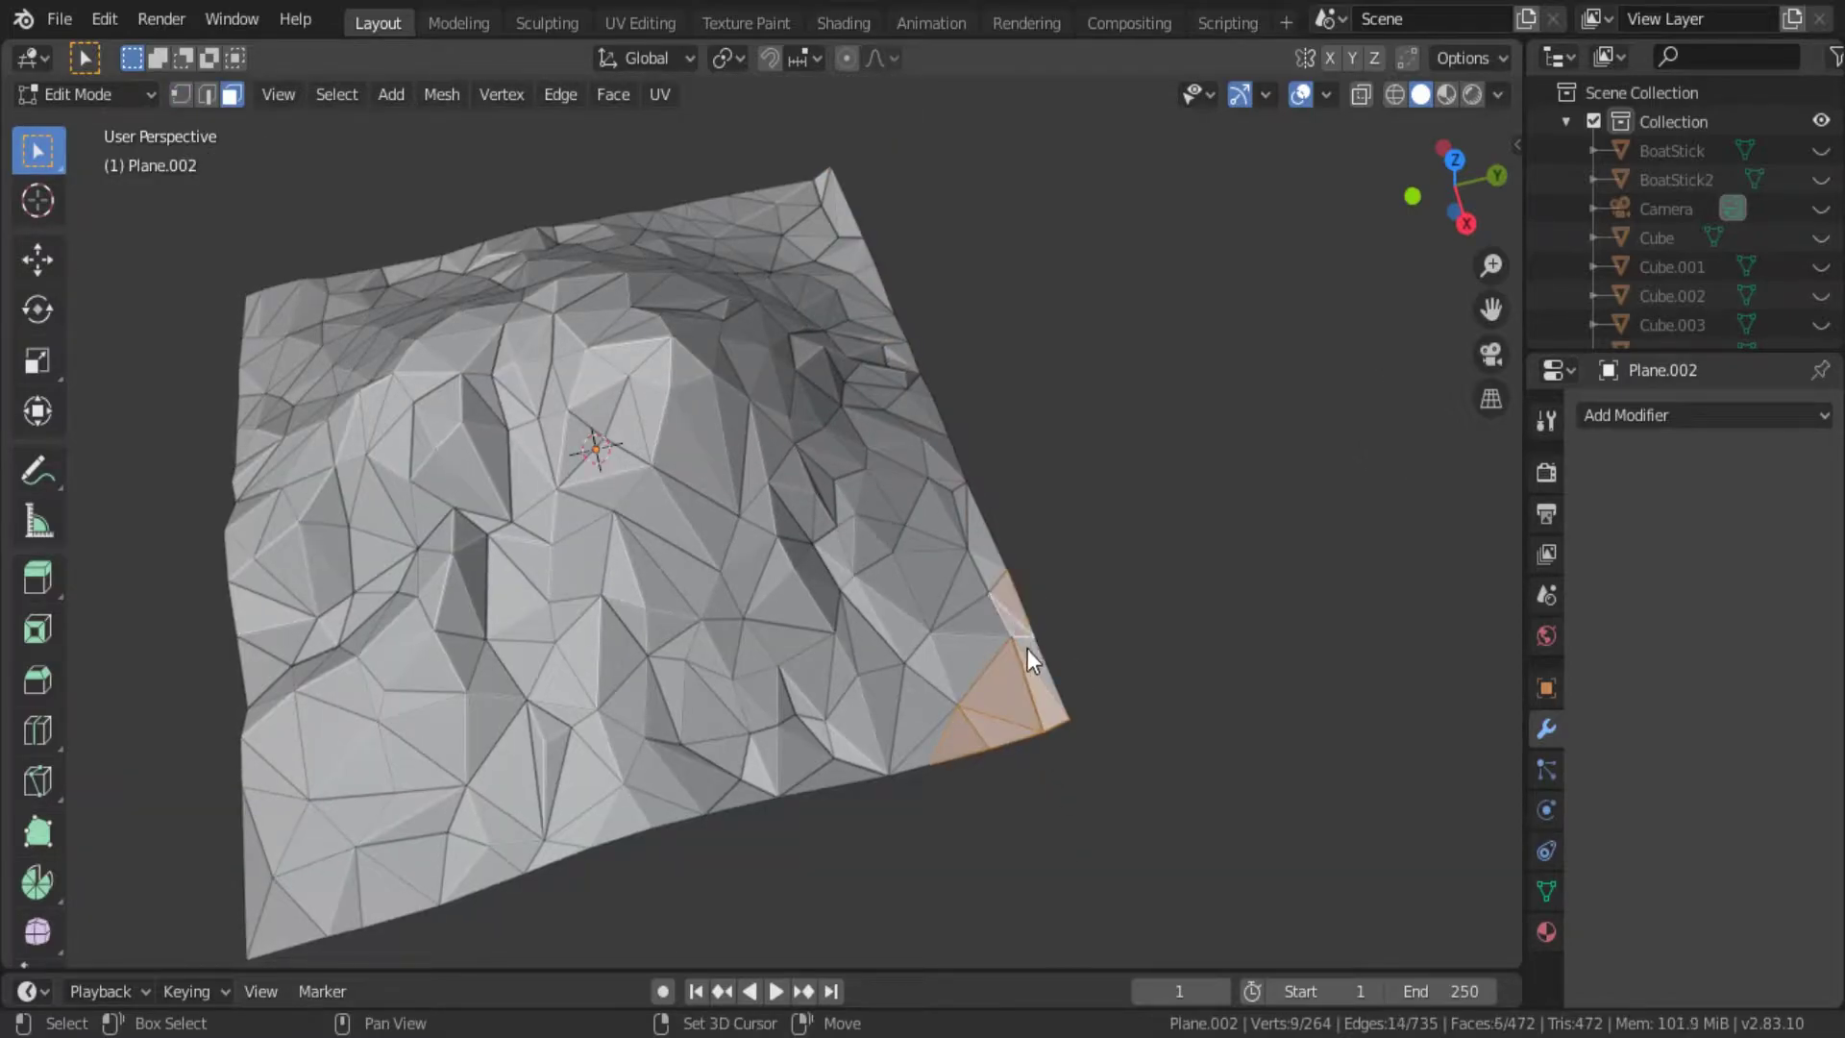
key("x")
left_click(924, 723)
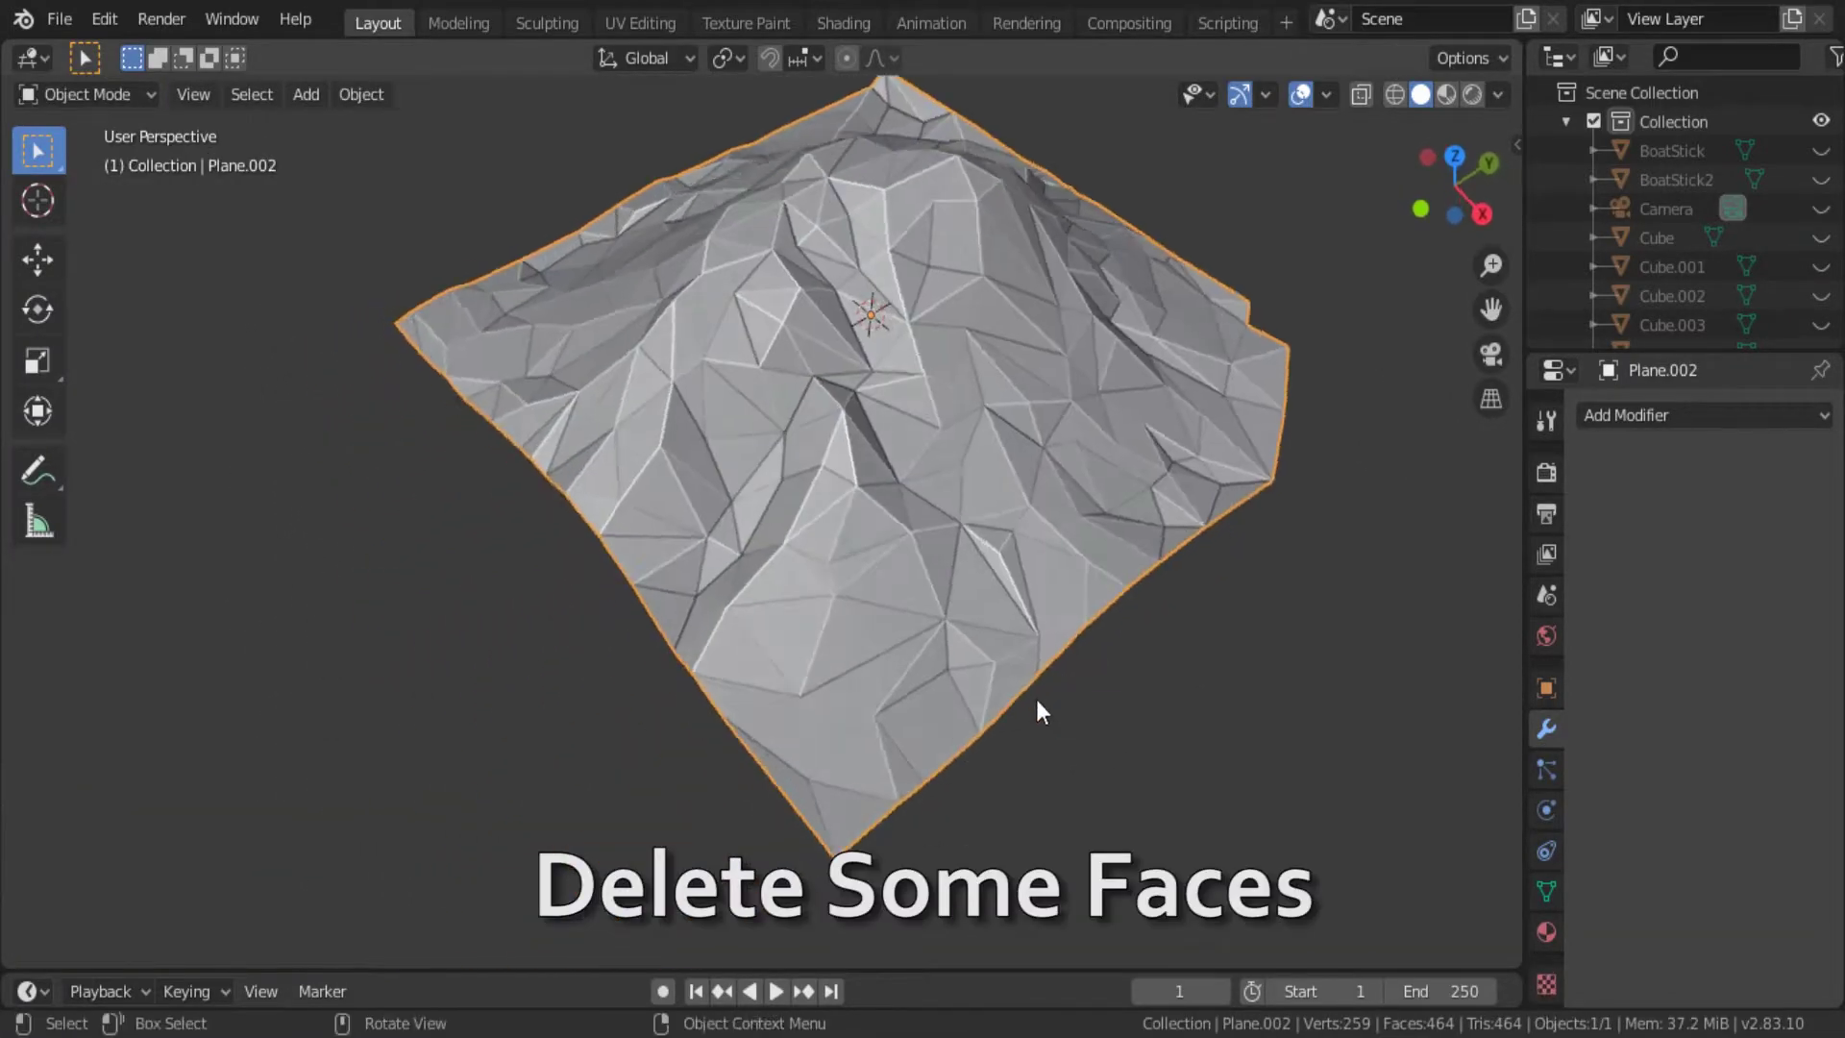
Delete more corner face clusters to carve an irregular island outline.
key("x")
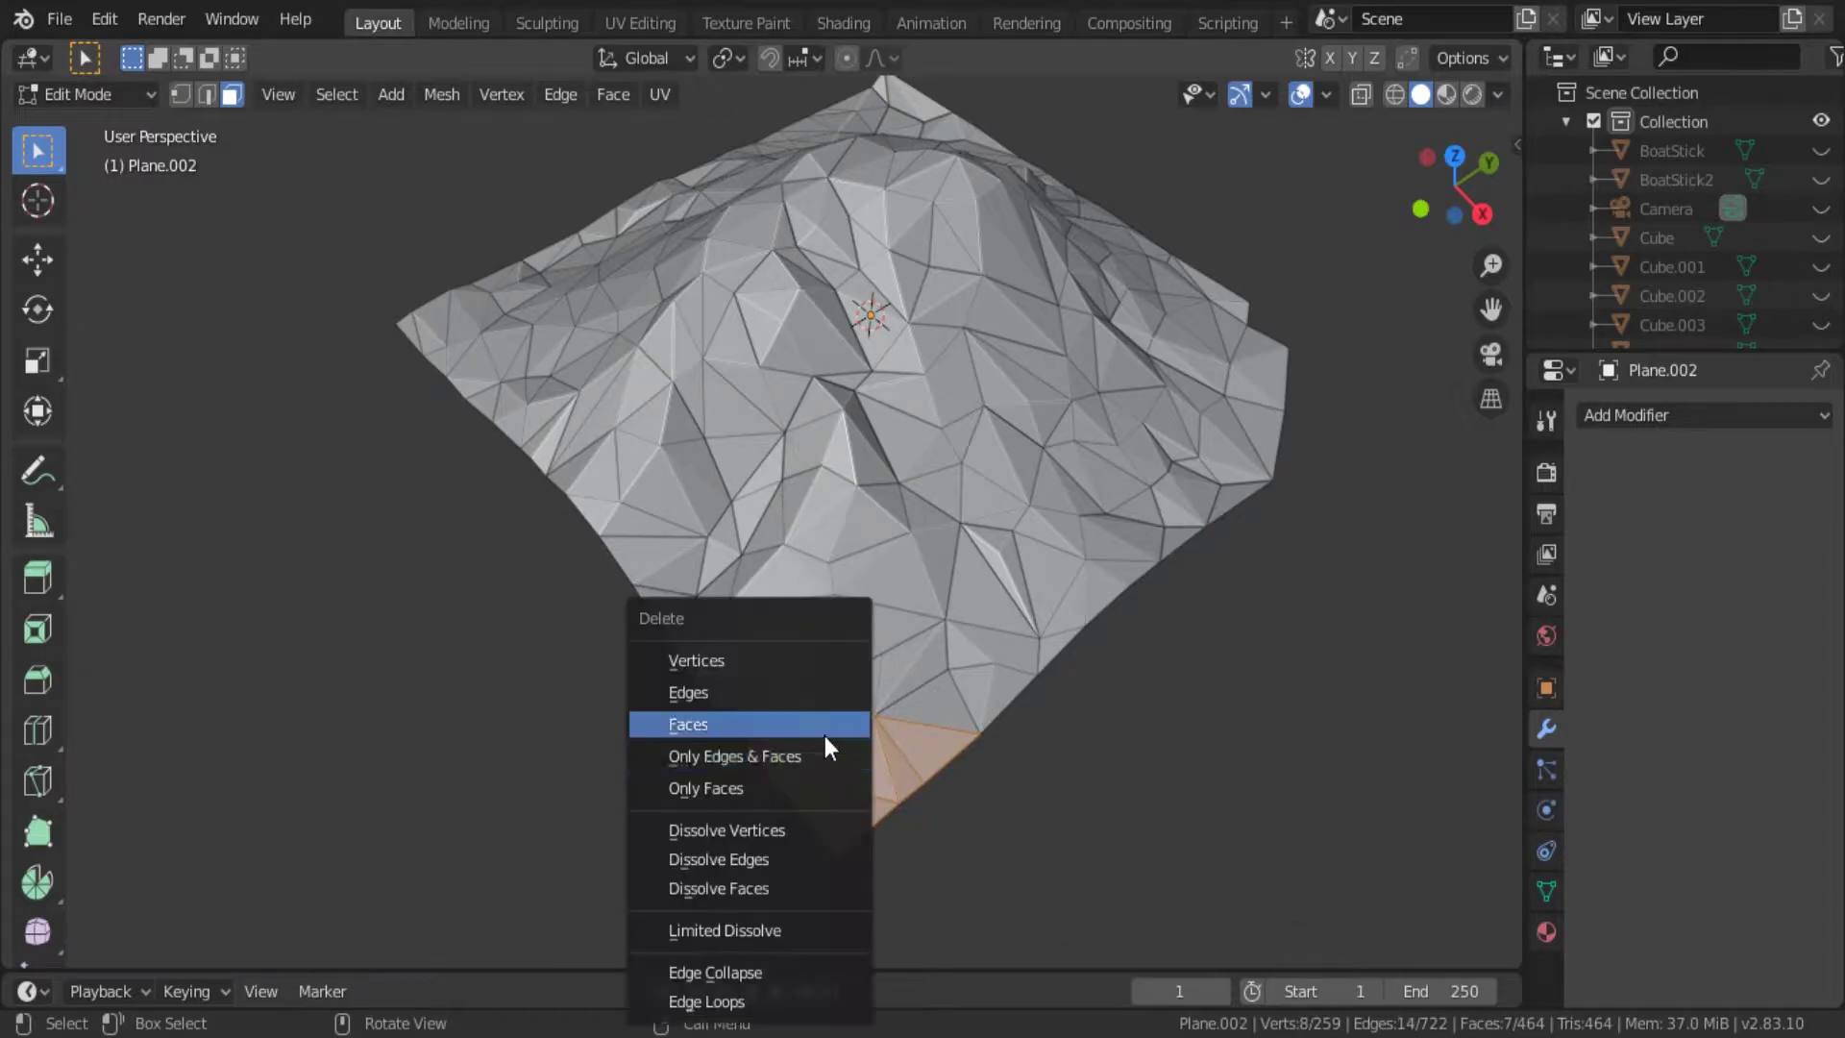
left_click(824, 736)
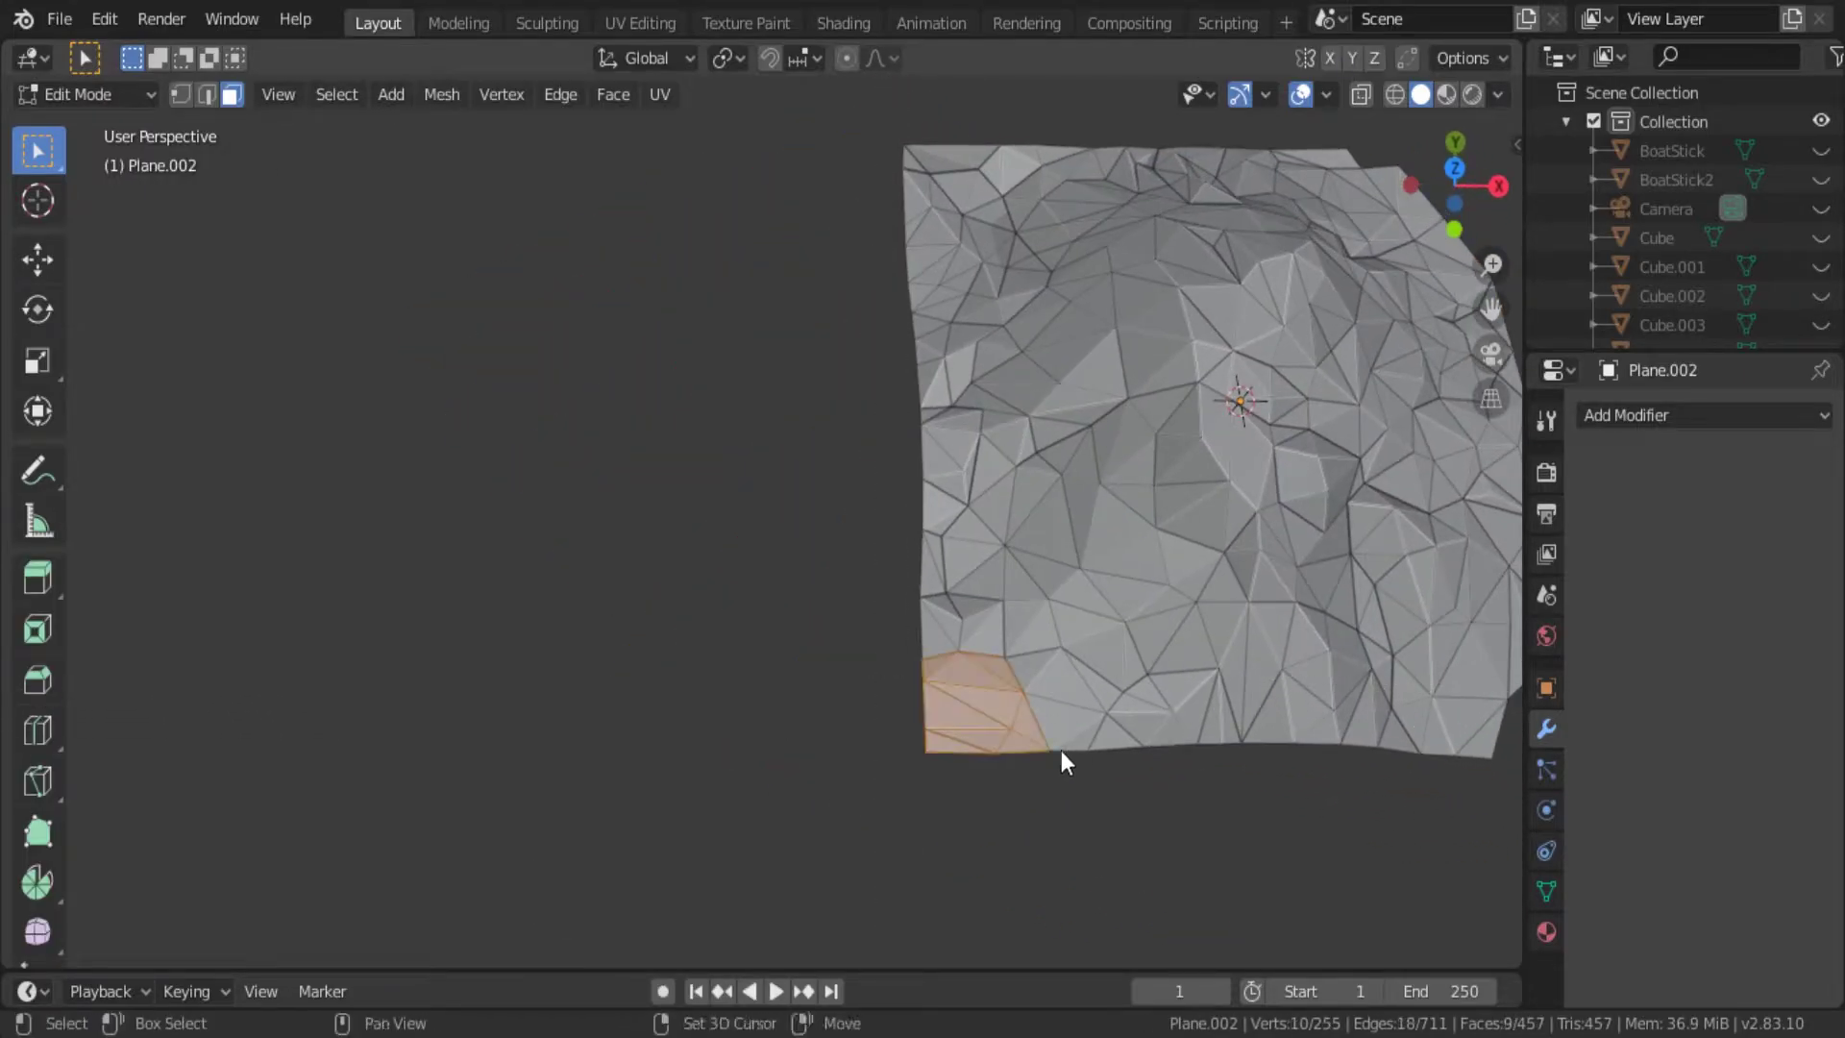
key("x")
left_click(1067, 731)
key("Tab")
mouse_move(1063, 717)
middle_mouse_down()
mouse_move(895, 700)
mouse_move(725, 516)
middle_mouse_up()
key("Tab")
left_click_drag(725, 517, 806, 608)
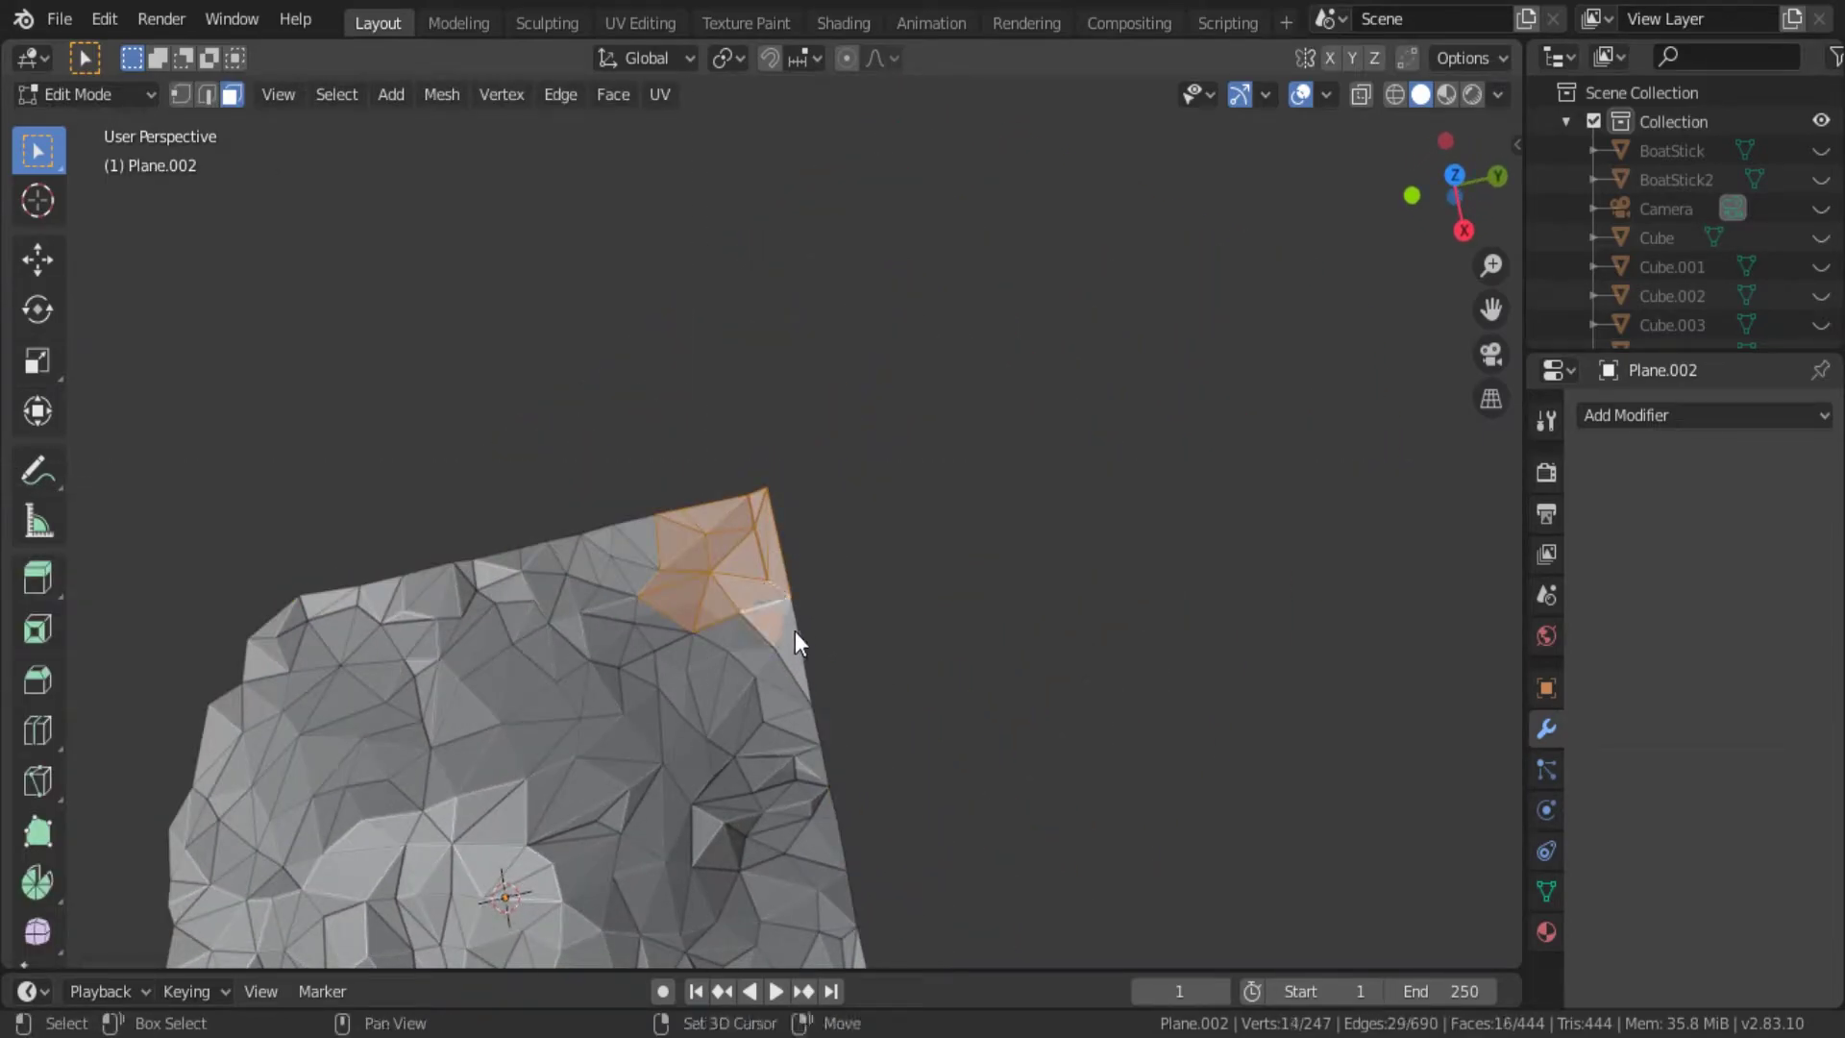
key("x")
left_click(774, 629)
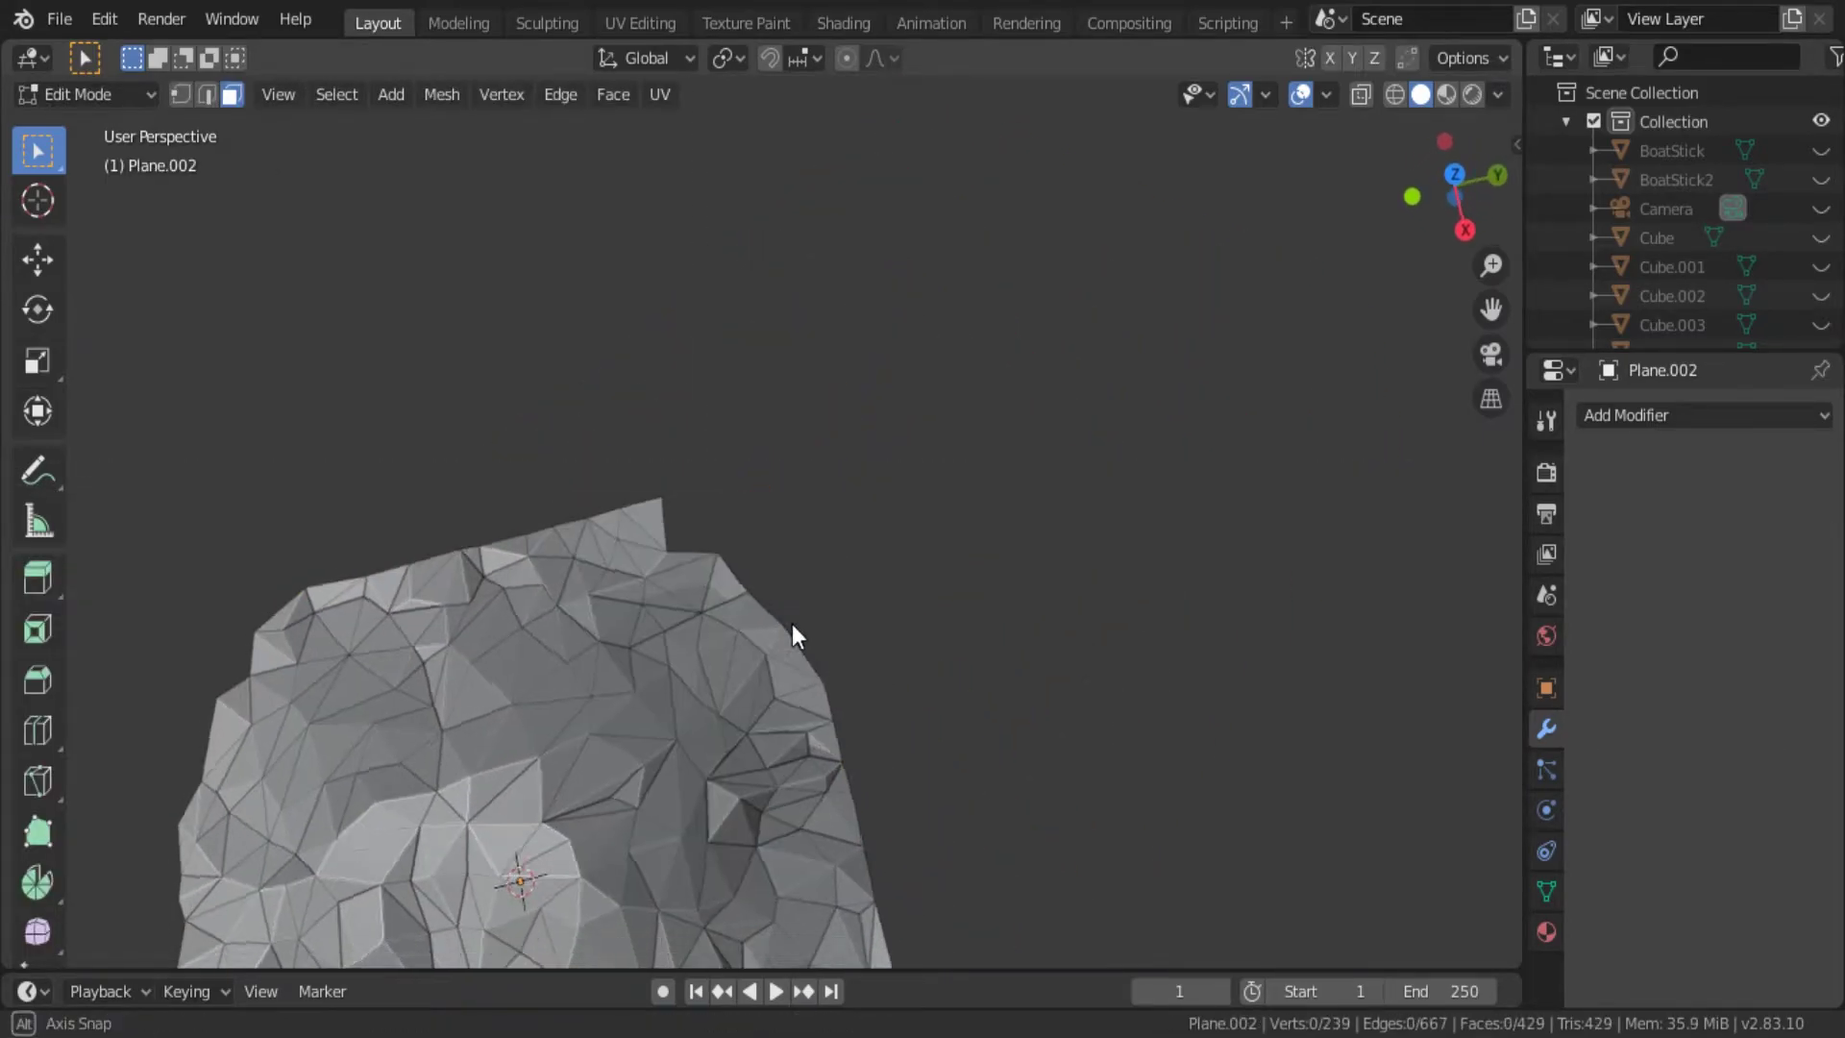
mouse_move(792, 629)
middle_mouse_down()
mouse_move(786, 669)
mouse_move(1097, 565)
middle_mouse_up()
Move selected edge vertices of the island, including vertically along Z.
key("g")
left_click(824, 631)
key("Tab")
key("Tab")
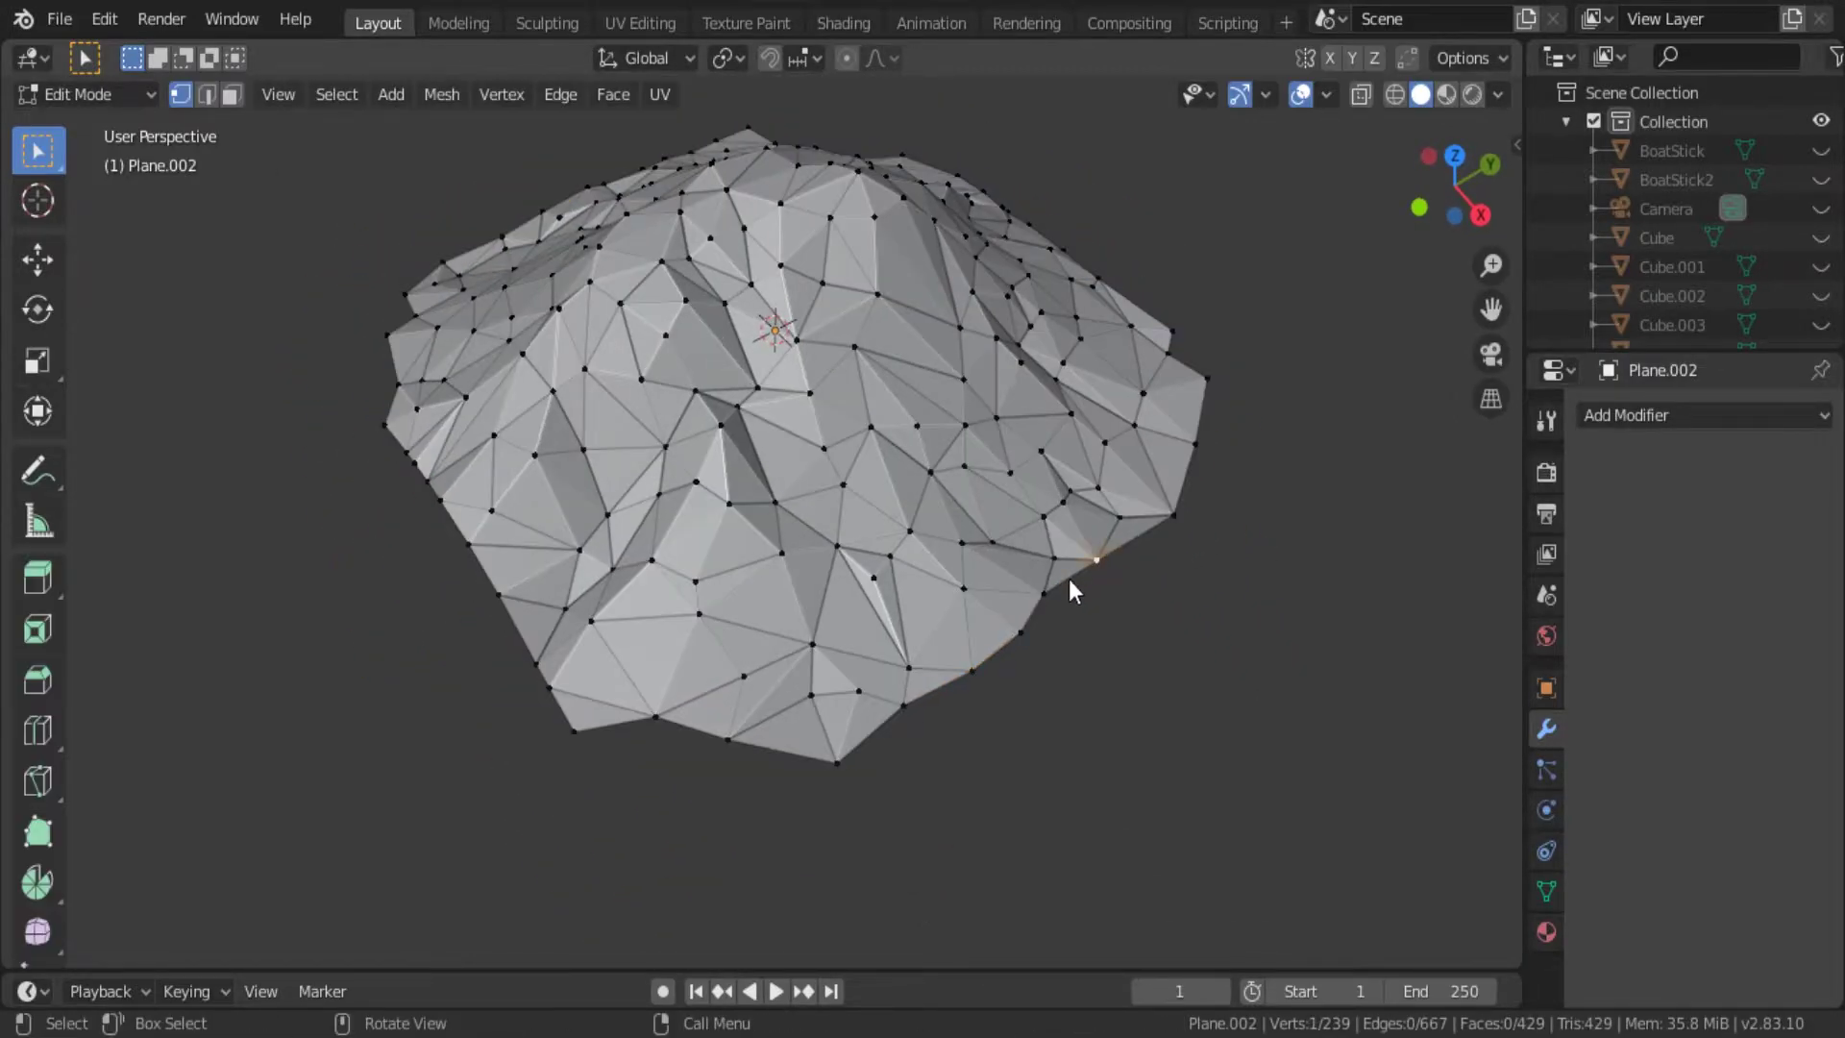
key("g")
key("z")
left_click(1084, 589)
scroll(1075, 546, "up", 4)
mouse_move(1074, 546)
middle_mouse_down("shift")
mouse_move(1064, 452)
mouse_move(1105, 595)
mouse_move(1086, 631)
middle_mouse_up("shift")
key("g")
left_click(1022, 413)
Try further outline vertex moves, undoing and redoing to compare results.
key("g")
key("x")
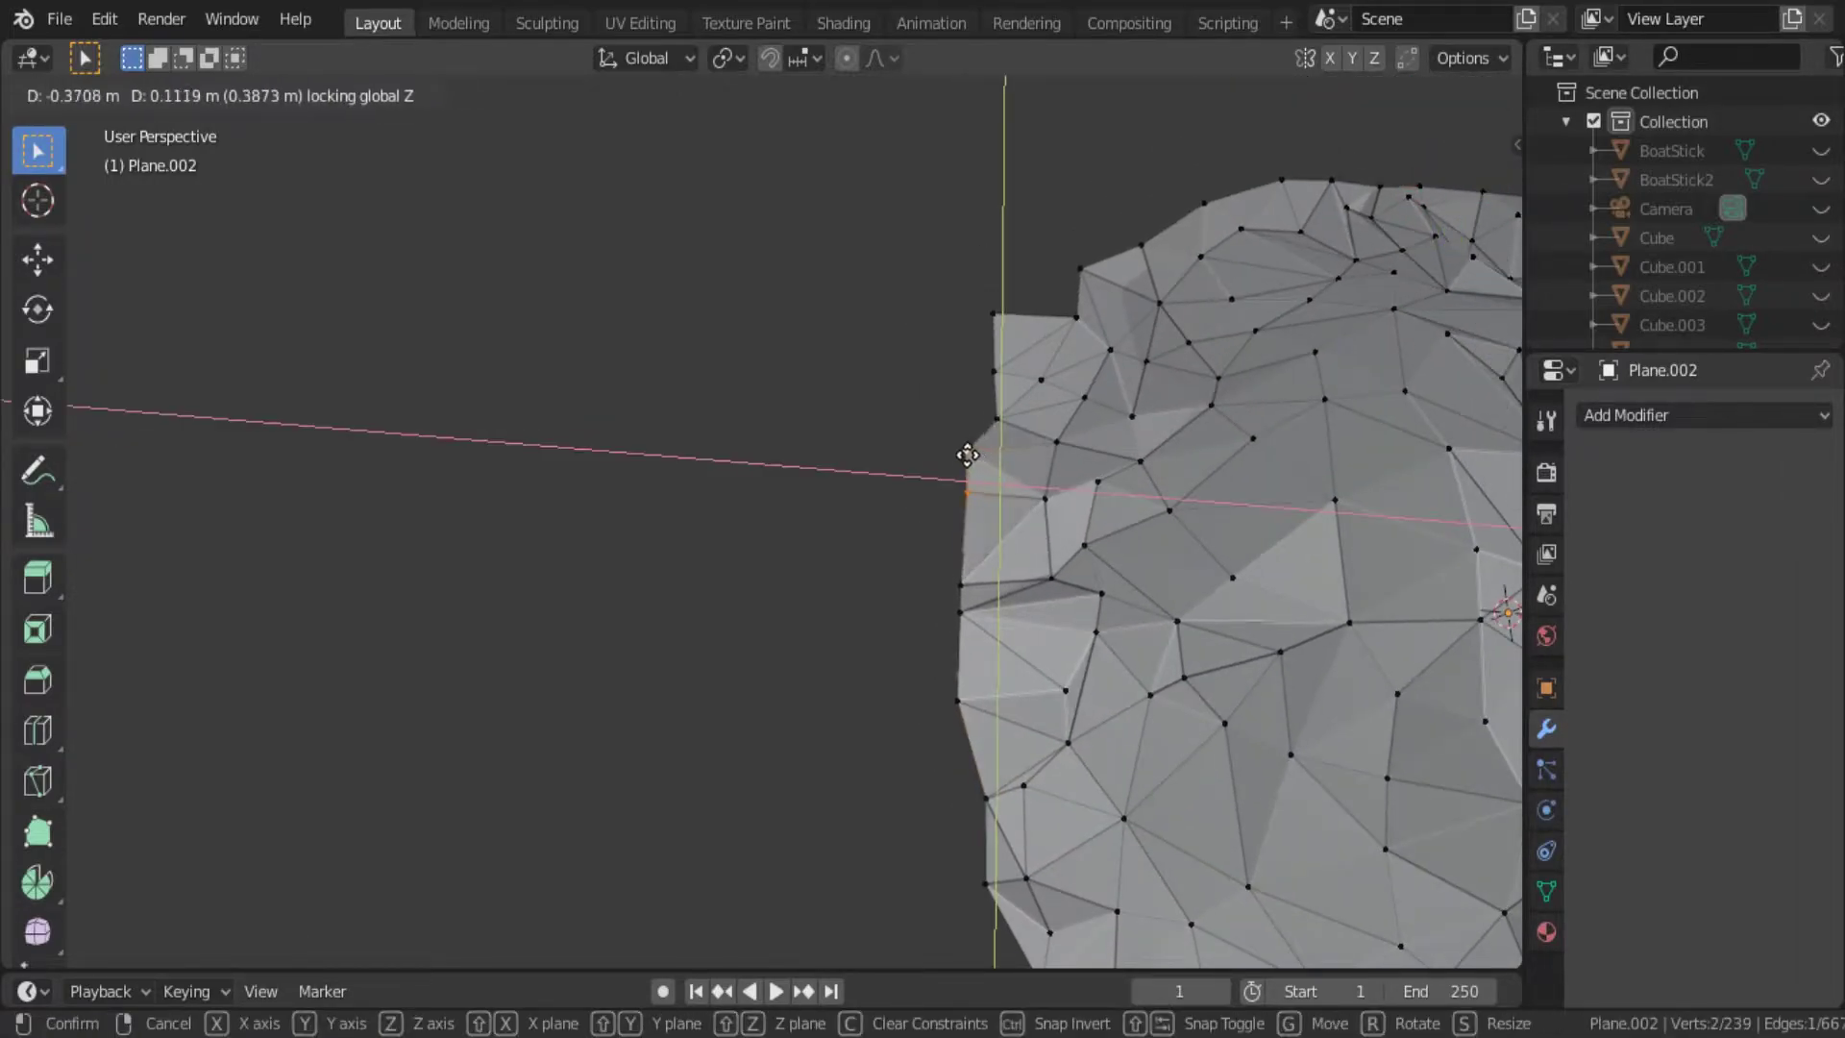
key("Escape")
key("ctrl+z")
key("ctrl+shift+z")
key("g")
key("Escape")
key("ctrl+z")
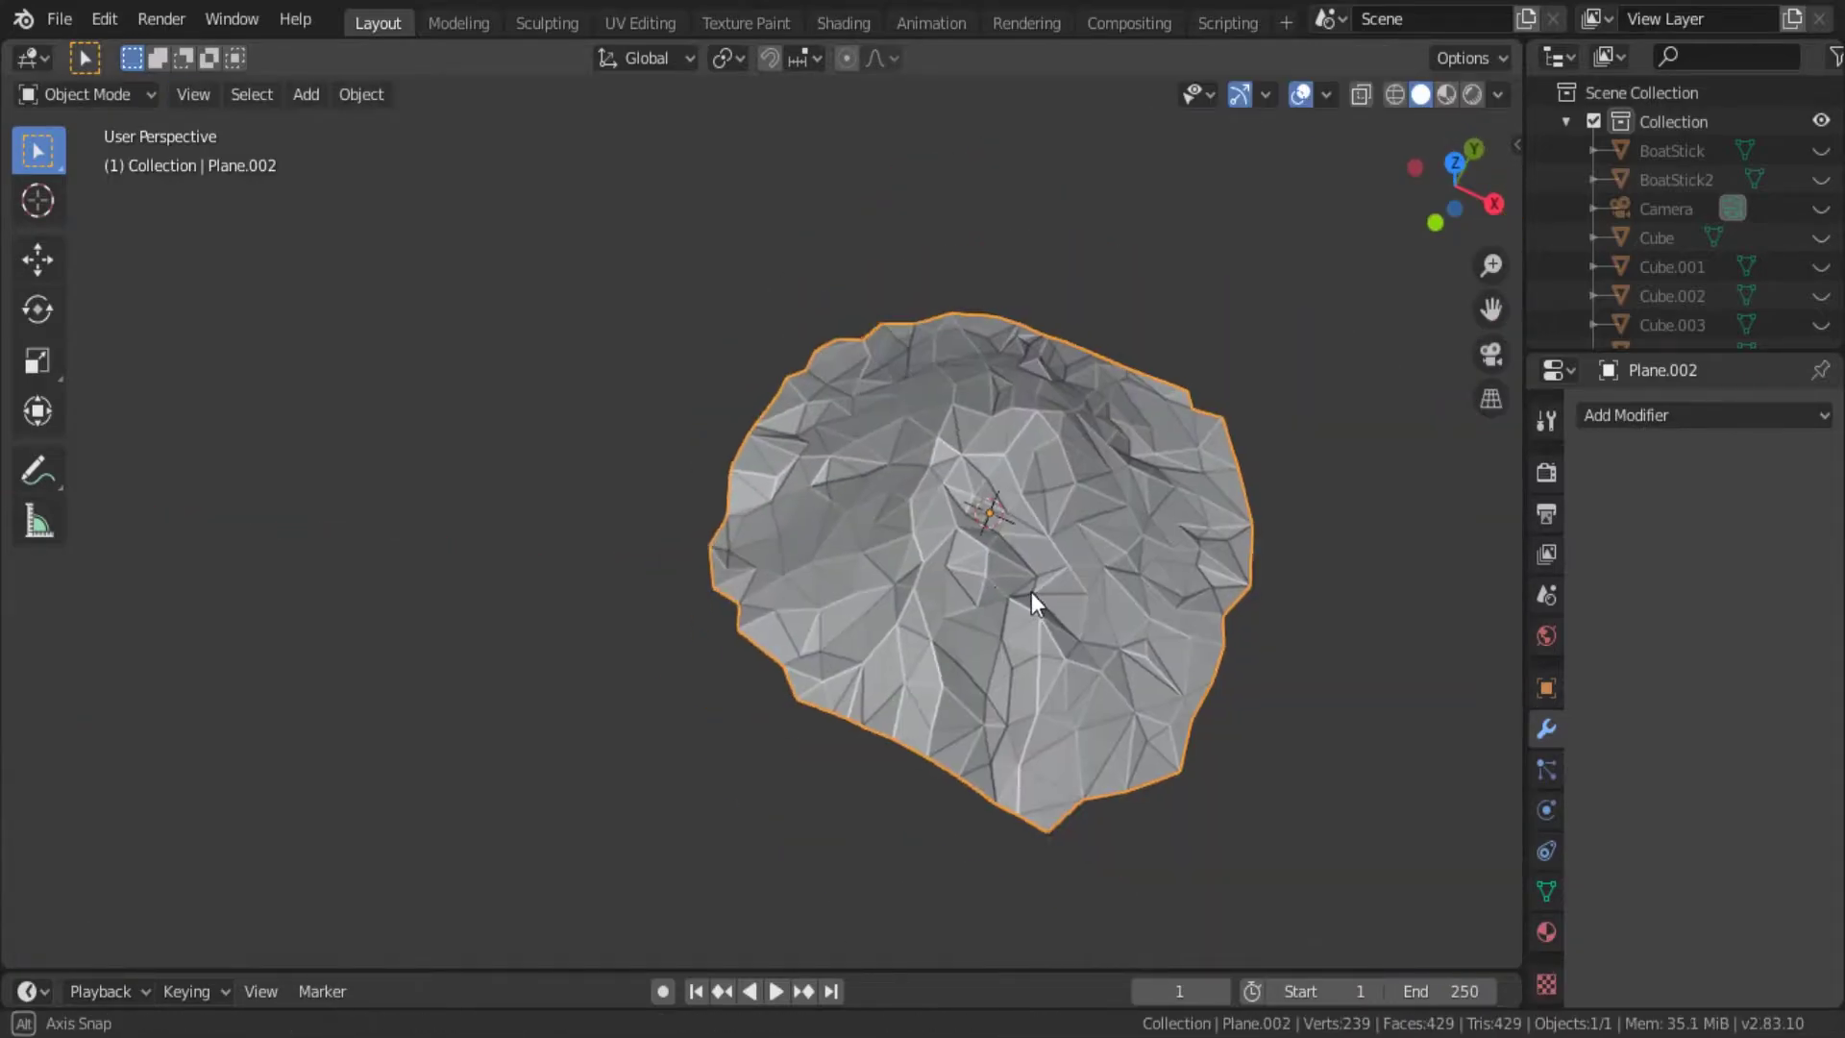
key("ctrl+shift+z")
Move a selected edge along Z and check the reshaped island outline.
key("g")
key("z")
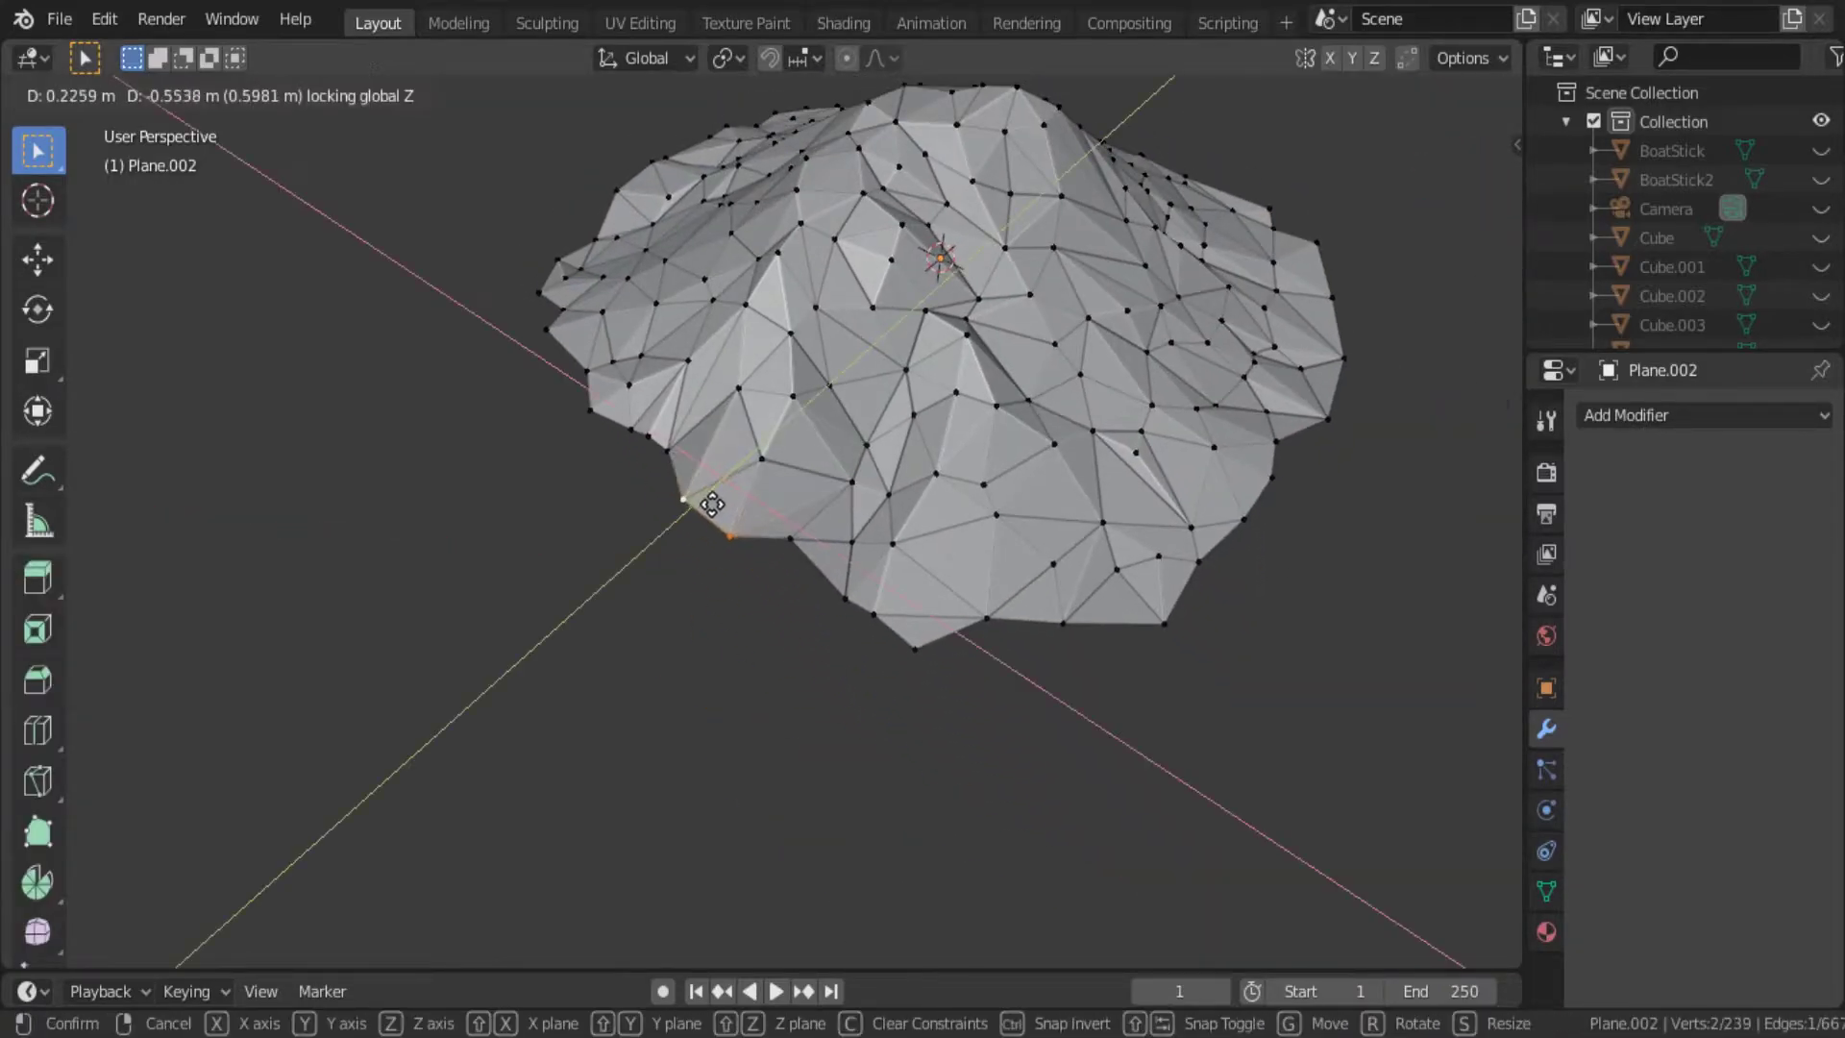
left_click(759, 476)
middle_click_drag(769, 476, 821, 684)
key("Tab")
scroll(868, 736, "down", 2)
key("Tab")
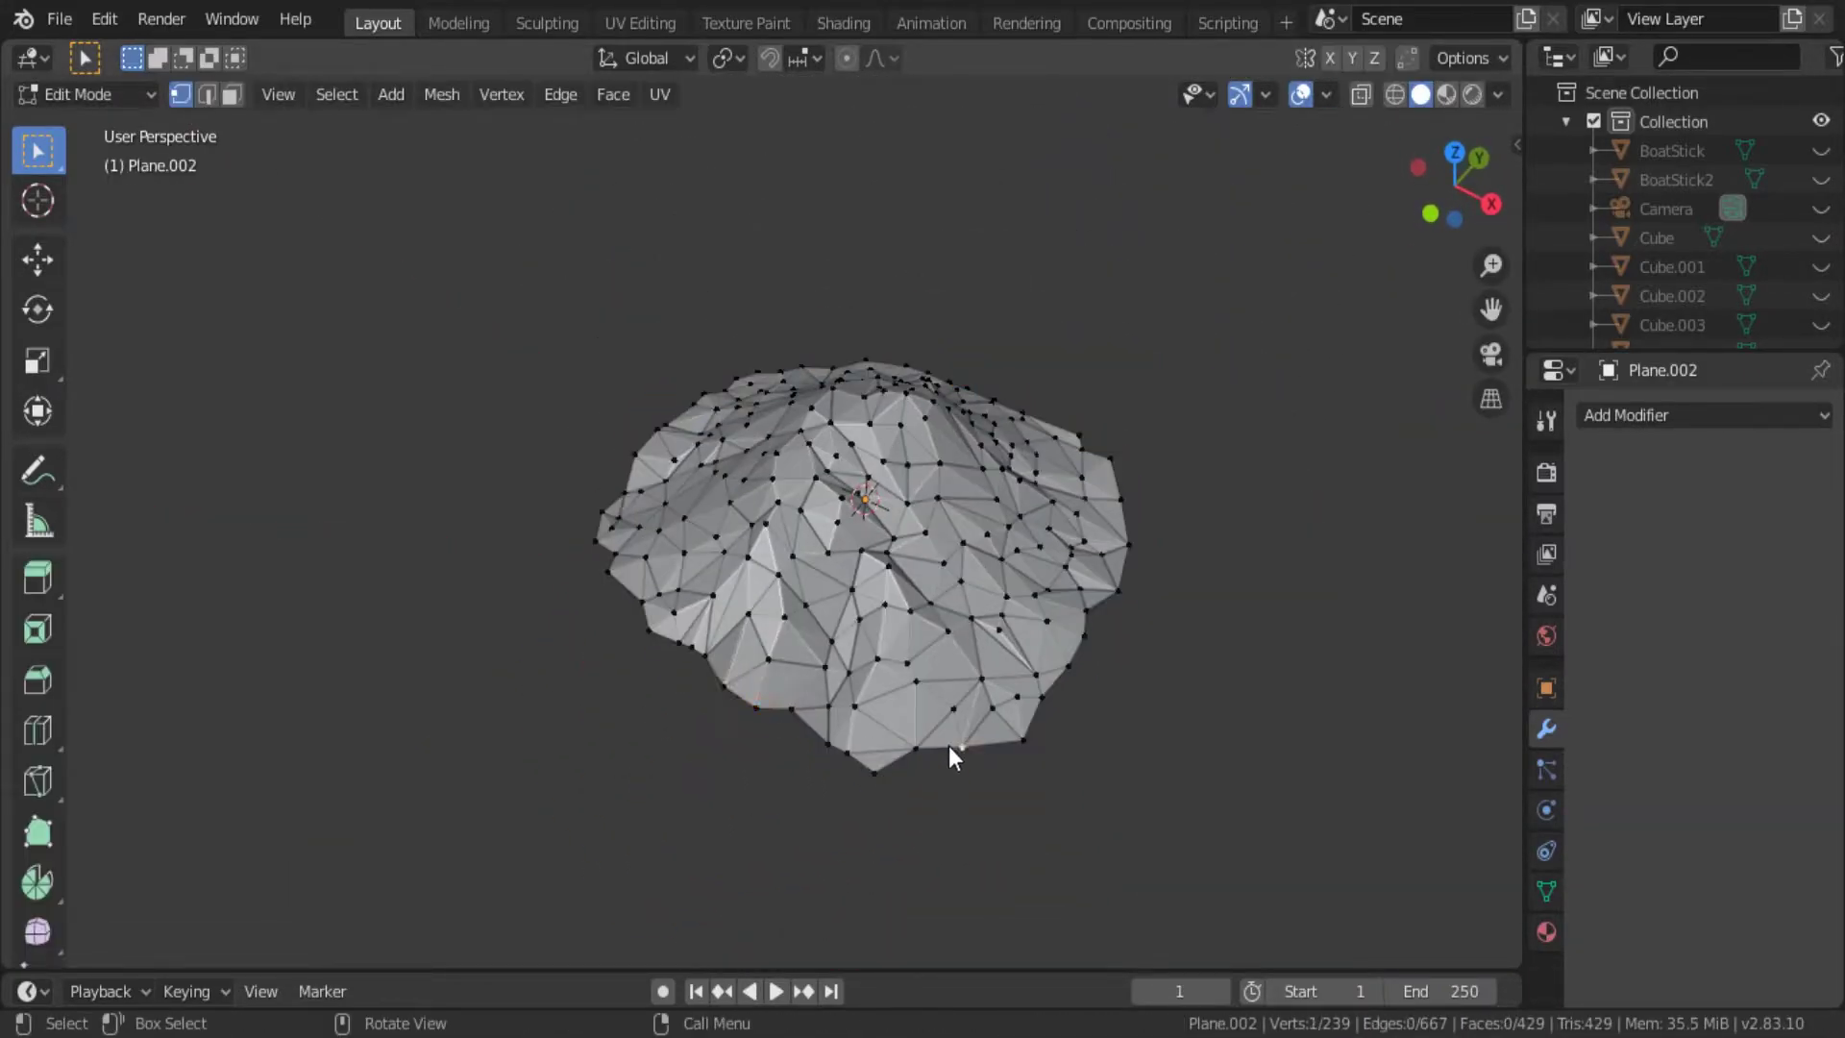
Select the island's boundary loop and extrude it down along Z into a rim.
left_click(945, 745, "alt")
mouse_move(892, 776)
middle_mouse_down()
mouse_move(905, 765)
mouse_move(885, 780)
middle_mouse_up()
key("e")
key("z")
left_click(902, 762)
Widen the island's rim outward with a horizontal-only (Shift+Z) scale.
key("s")
key("shift+z")
left_click(910, 757)
key("Tab")
key("Tab")
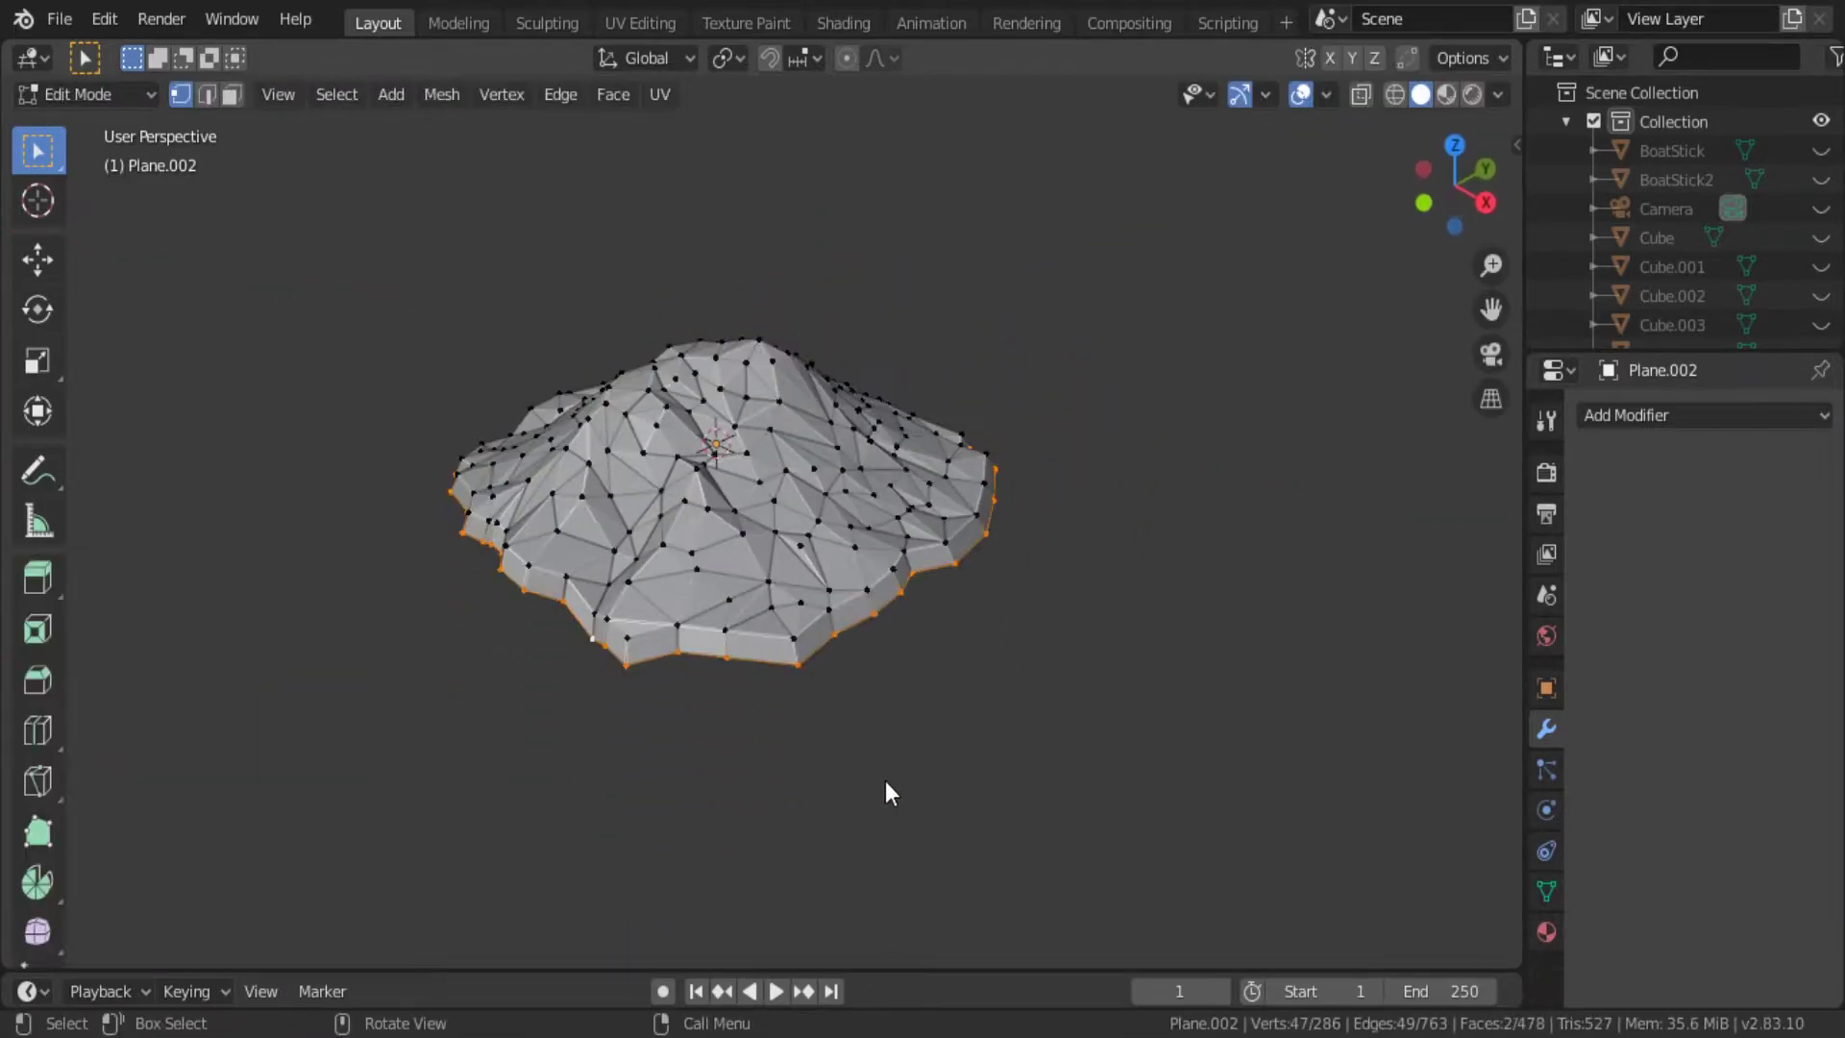
Extrude the boundary rim again, scale it wider and form a lower stepped ledge.
key("e")
right_click(886, 780)
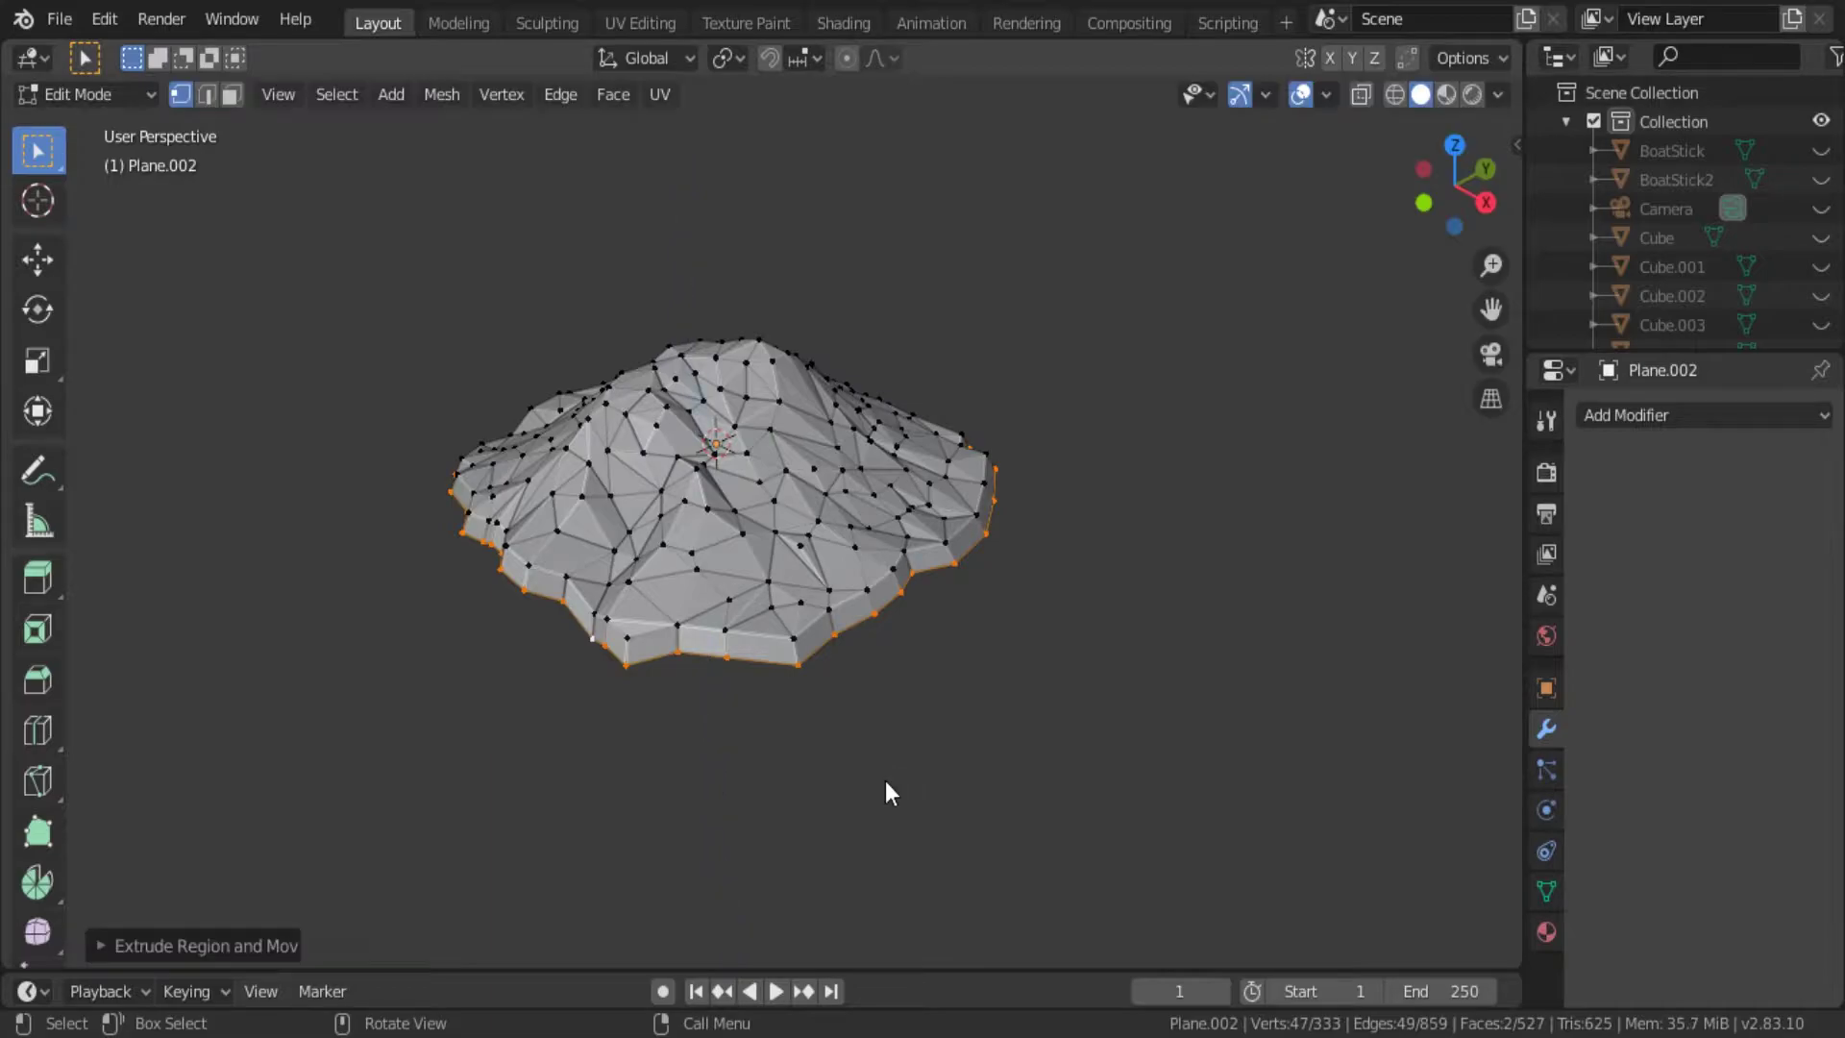
key("s")
left_click(901, 794)
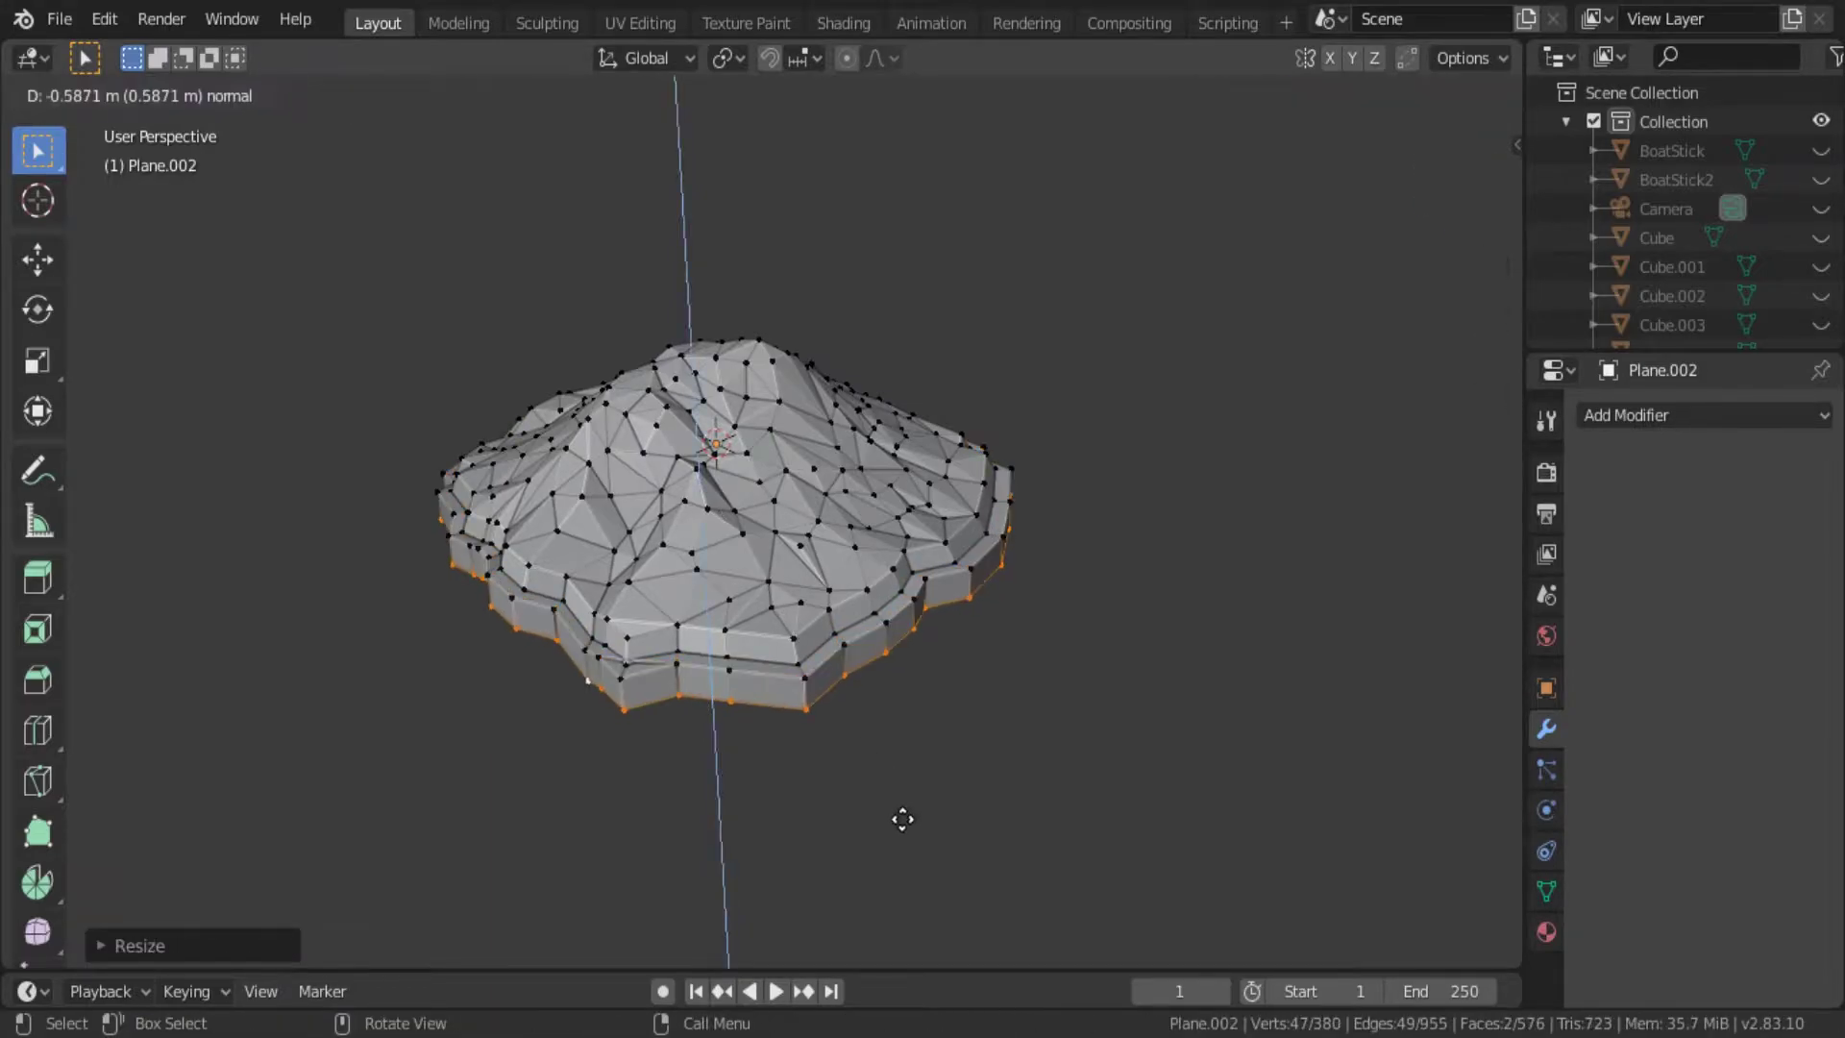
left_click(903, 820)
key("s")
key("shift+z")
key("Tab")
Inspect the terraced island and nudge a ledge vertex into place.
mouse_move(919, 829)
middle_mouse_down()
mouse_move(1000, 867)
mouse_move(924, 823)
middle_mouse_up()
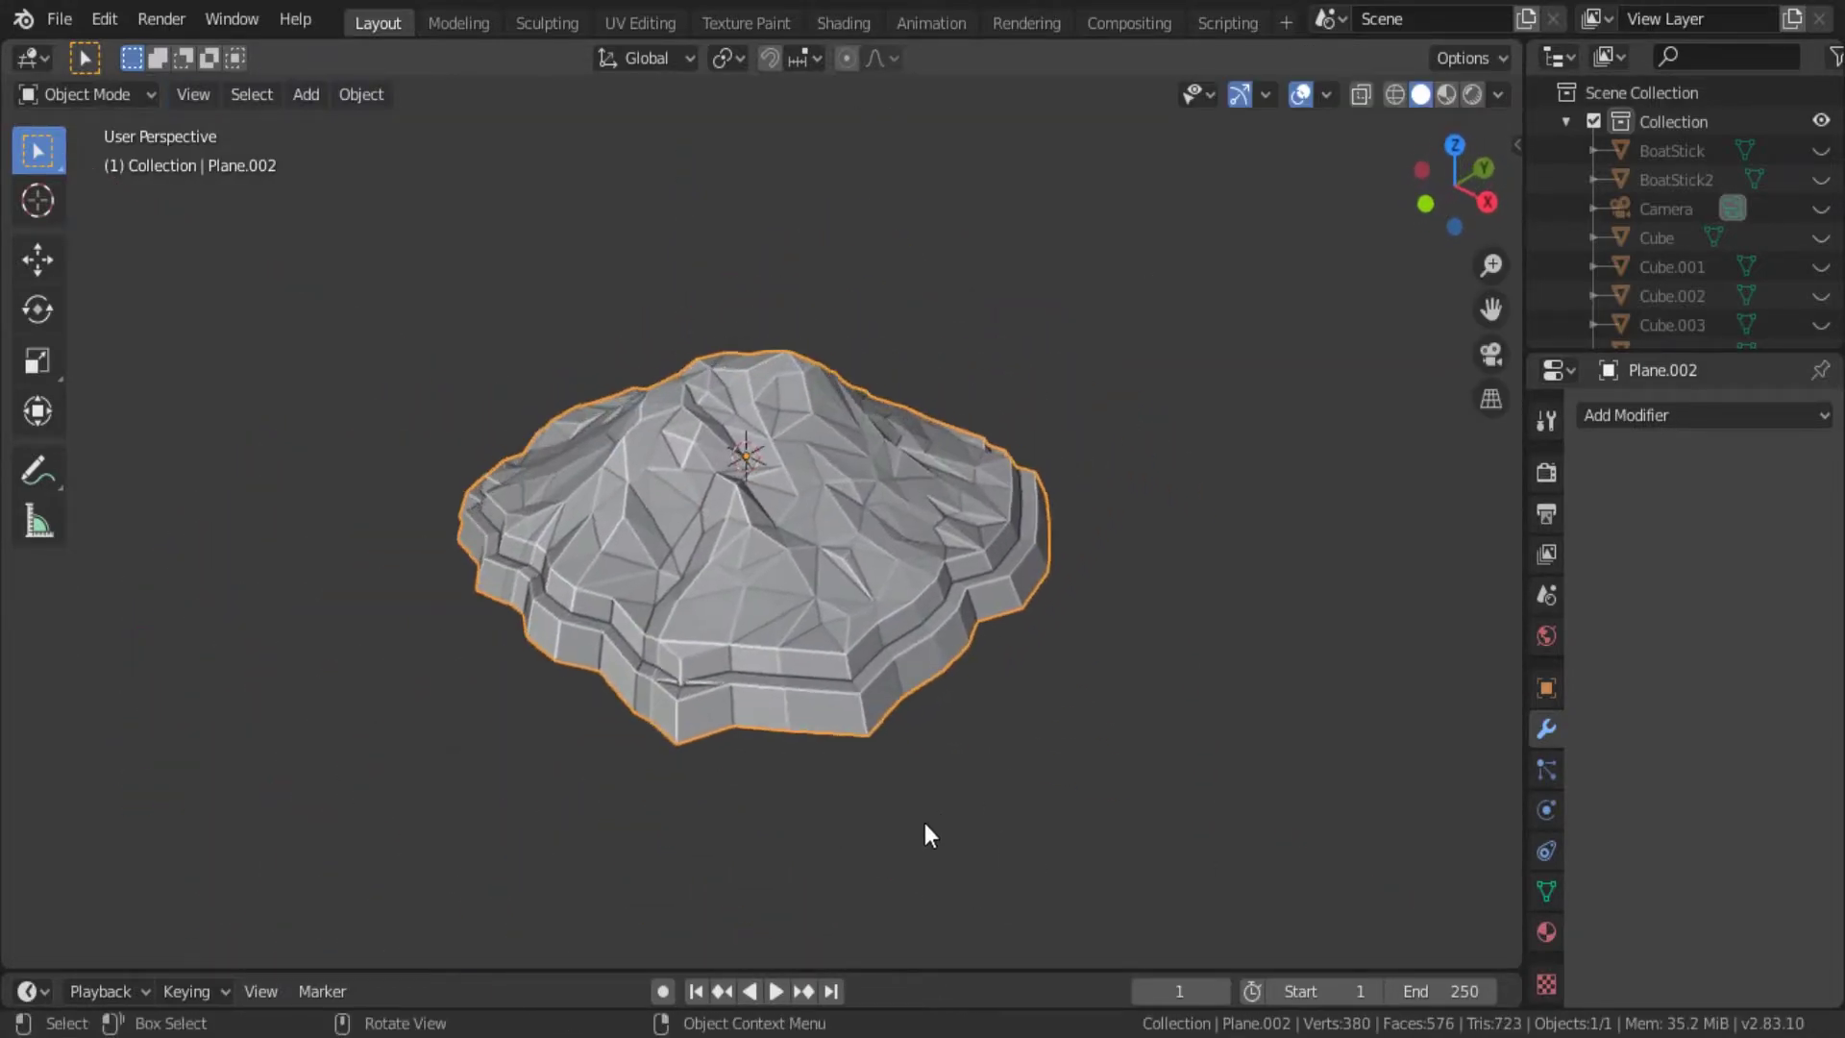
scroll(925, 822, "up", 3)
scroll(926, 764, "up", 4)
key("Tab")
scroll(592, 777, "down", 5)
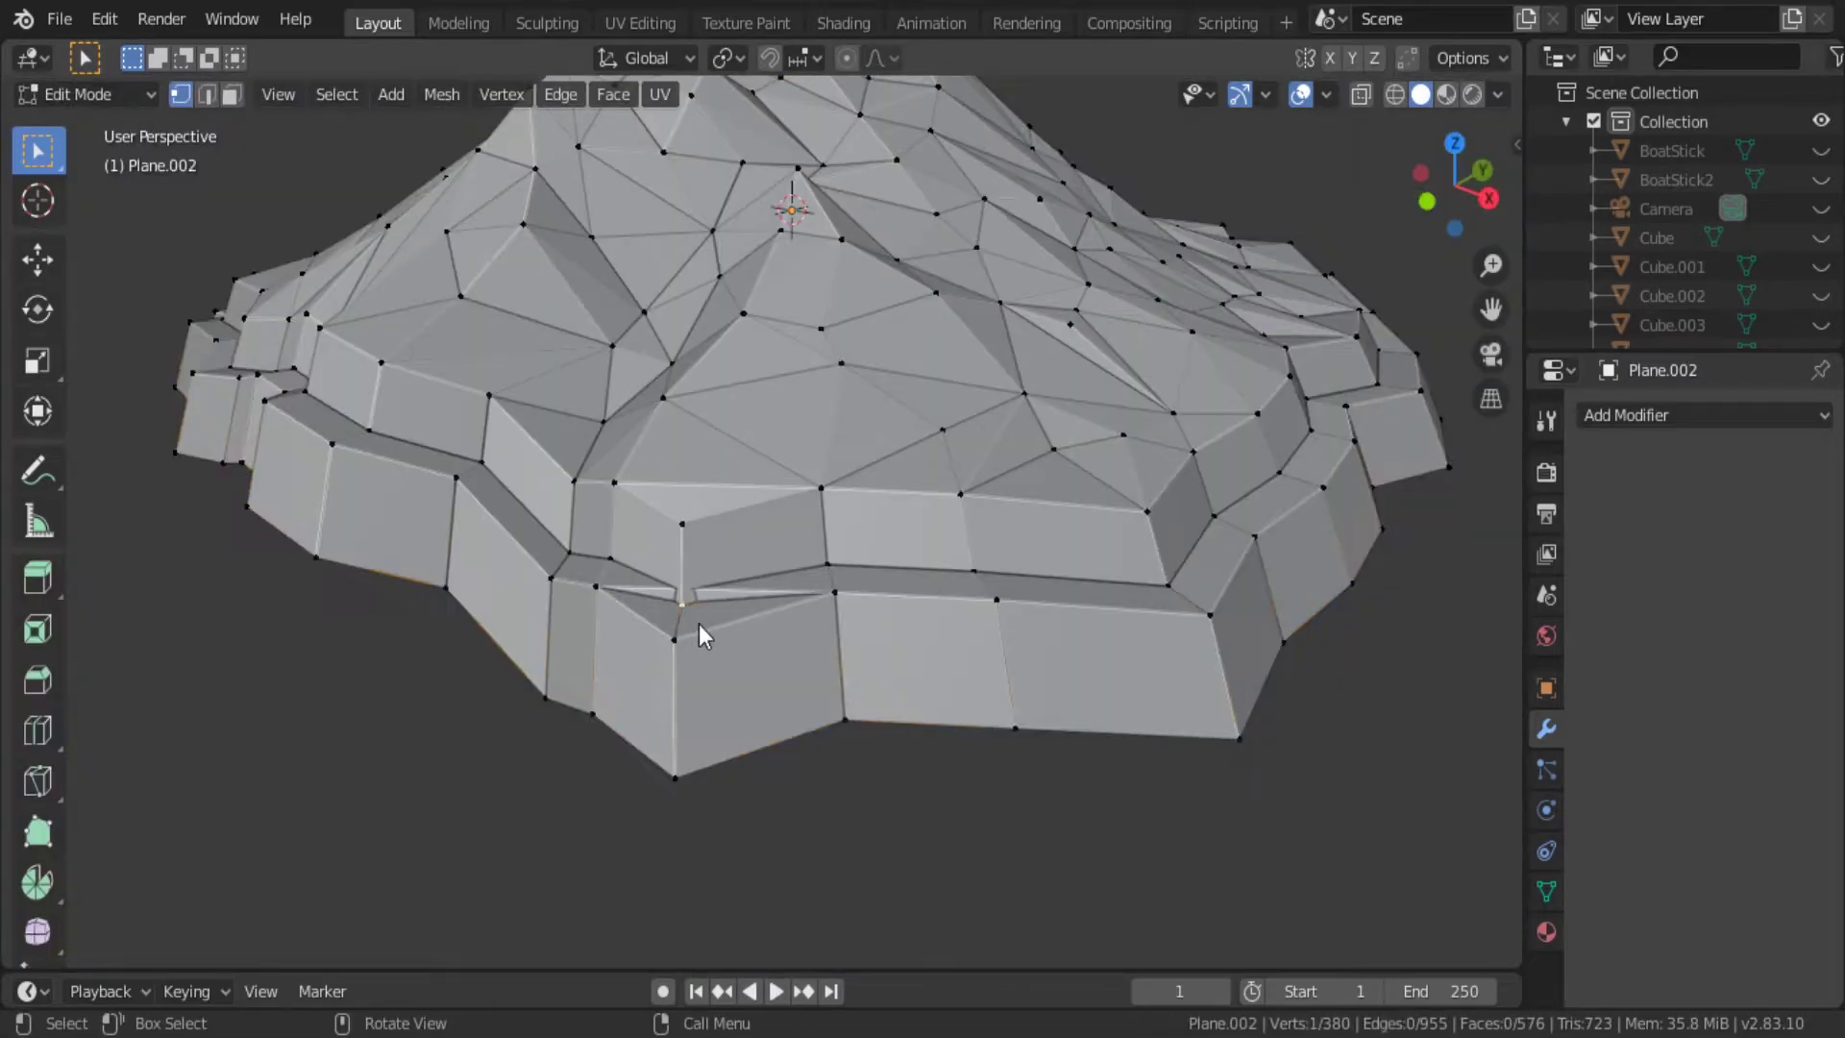
key("g")
left_click(696, 623)
key("Tab")
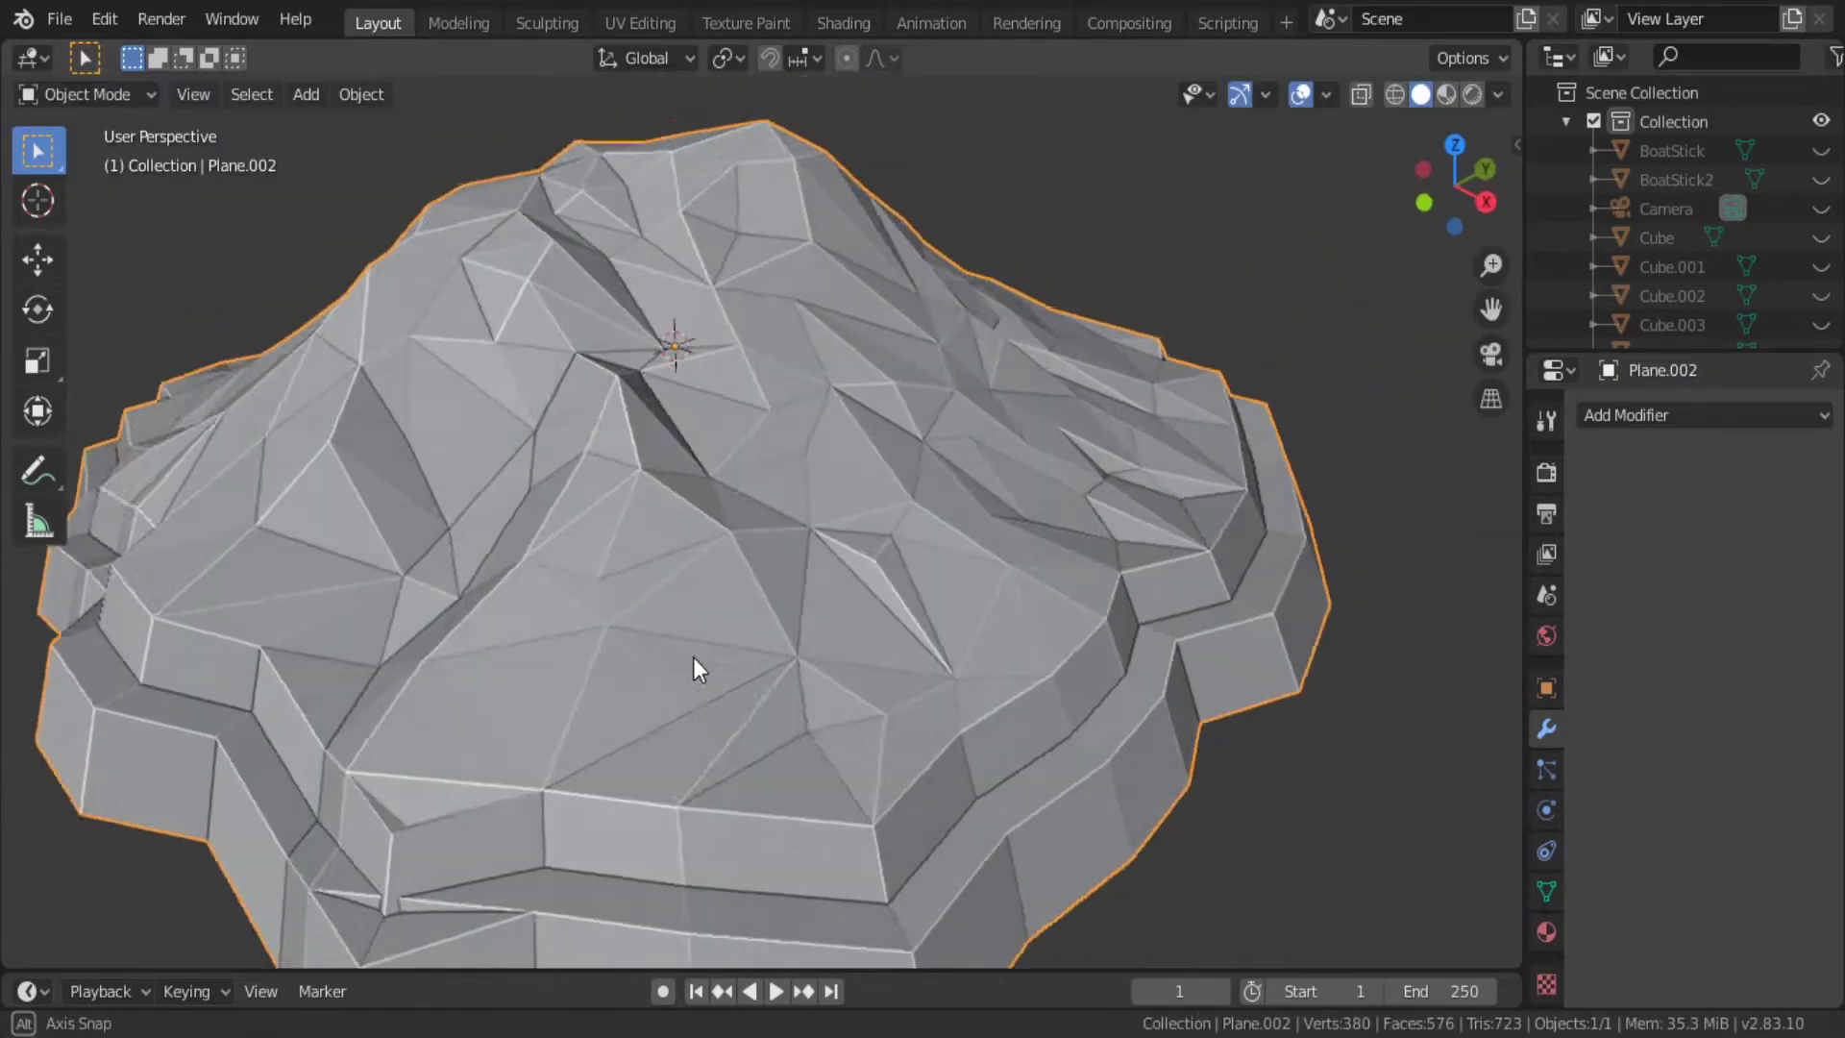
mouse_move(694, 657)
middle_mouse_down()
mouse_move(742, 684)
mouse_move(794, 590)
mouse_move(815, 610)
mouse_move(729, 621)
mouse_move(776, 607)
middle_mouse_up()
scroll(708, 681, "down", 3)
key("Tab")
Select the hilltop faces by picking the peak face and growing the selection.
key("3")
left_click(815, 609)
key("ctrl+KP_Add")
key("ctrl+KP_Add")
key("ctrl+KP_Add")
key("ctrl+KP_Add")
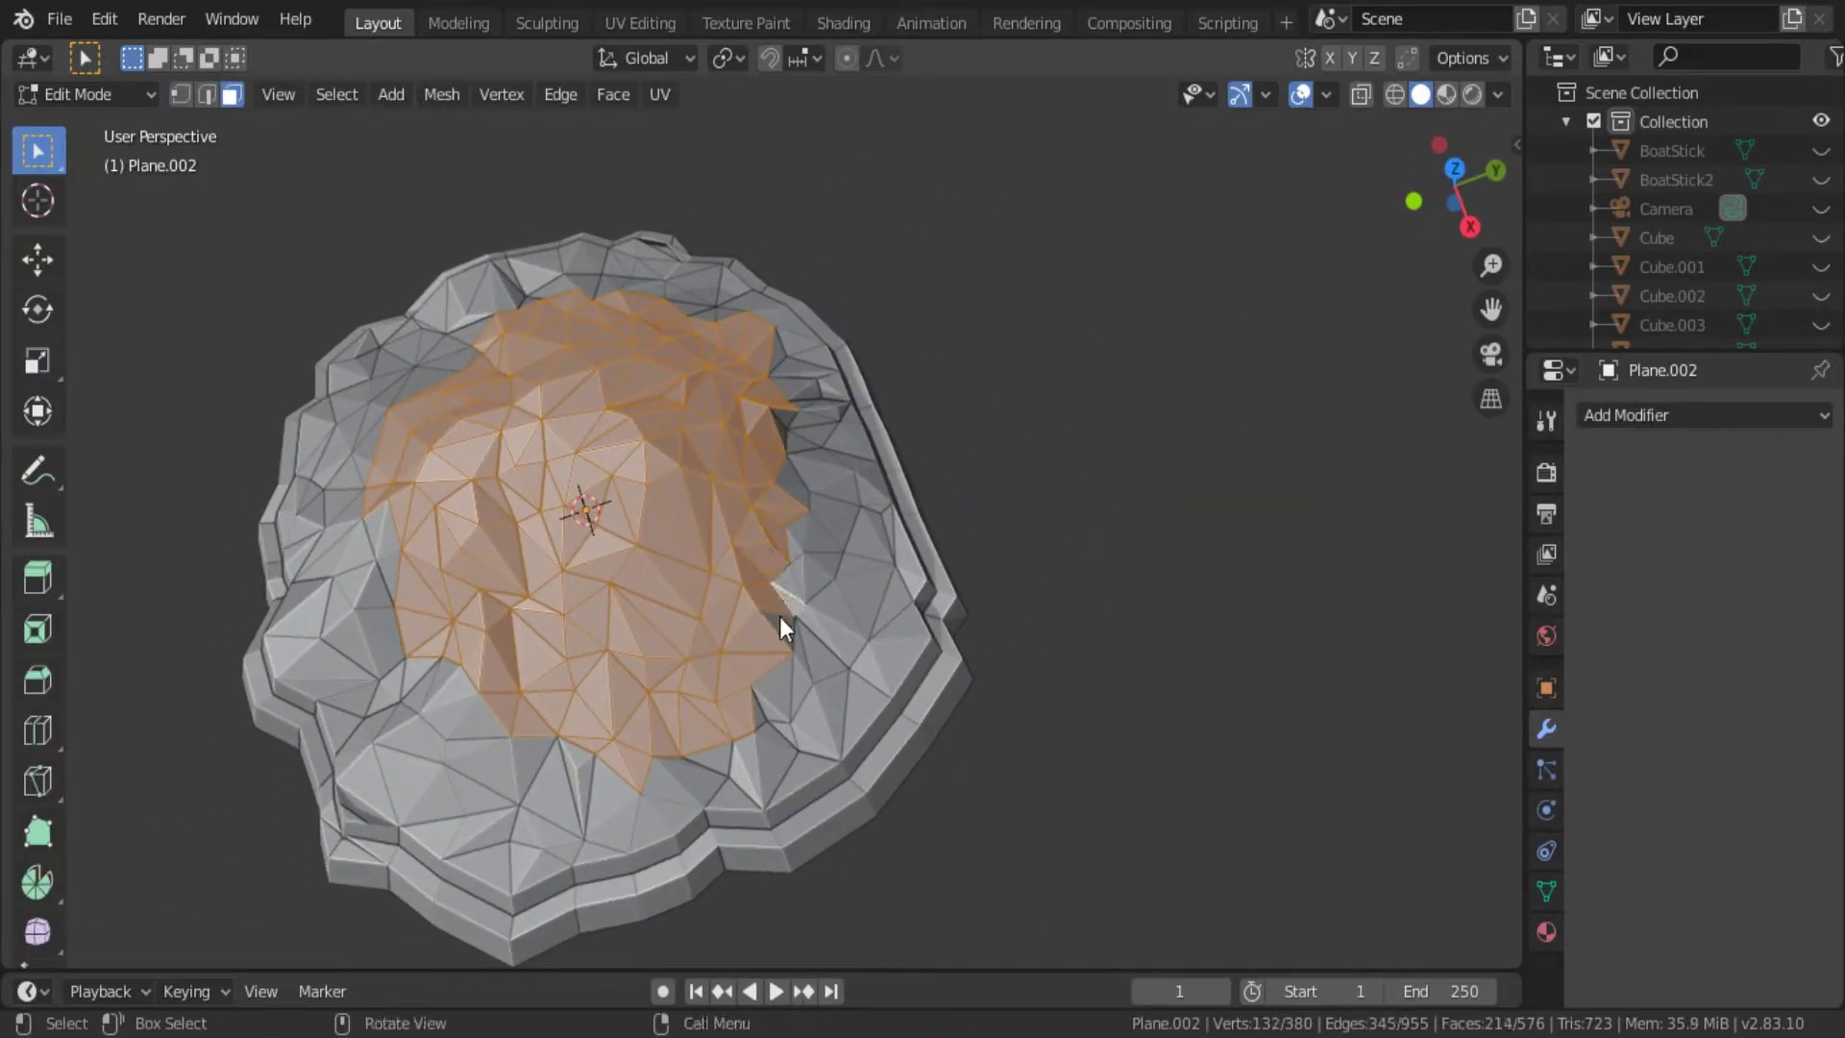
mouse_move(794, 498)
middle_mouse_down()
mouse_move(713, 672)
mouse_move(586, 598)
mouse_move(611, 659)
mouse_move(682, 659)
mouse_move(636, 643)
mouse_move(771, 625)
mouse_move(769, 724)
middle_mouse_up()
left_click(682, 660, "shift")
Extrude the hilltop faces straight up along Z and separate them into their own piece.
key("e")
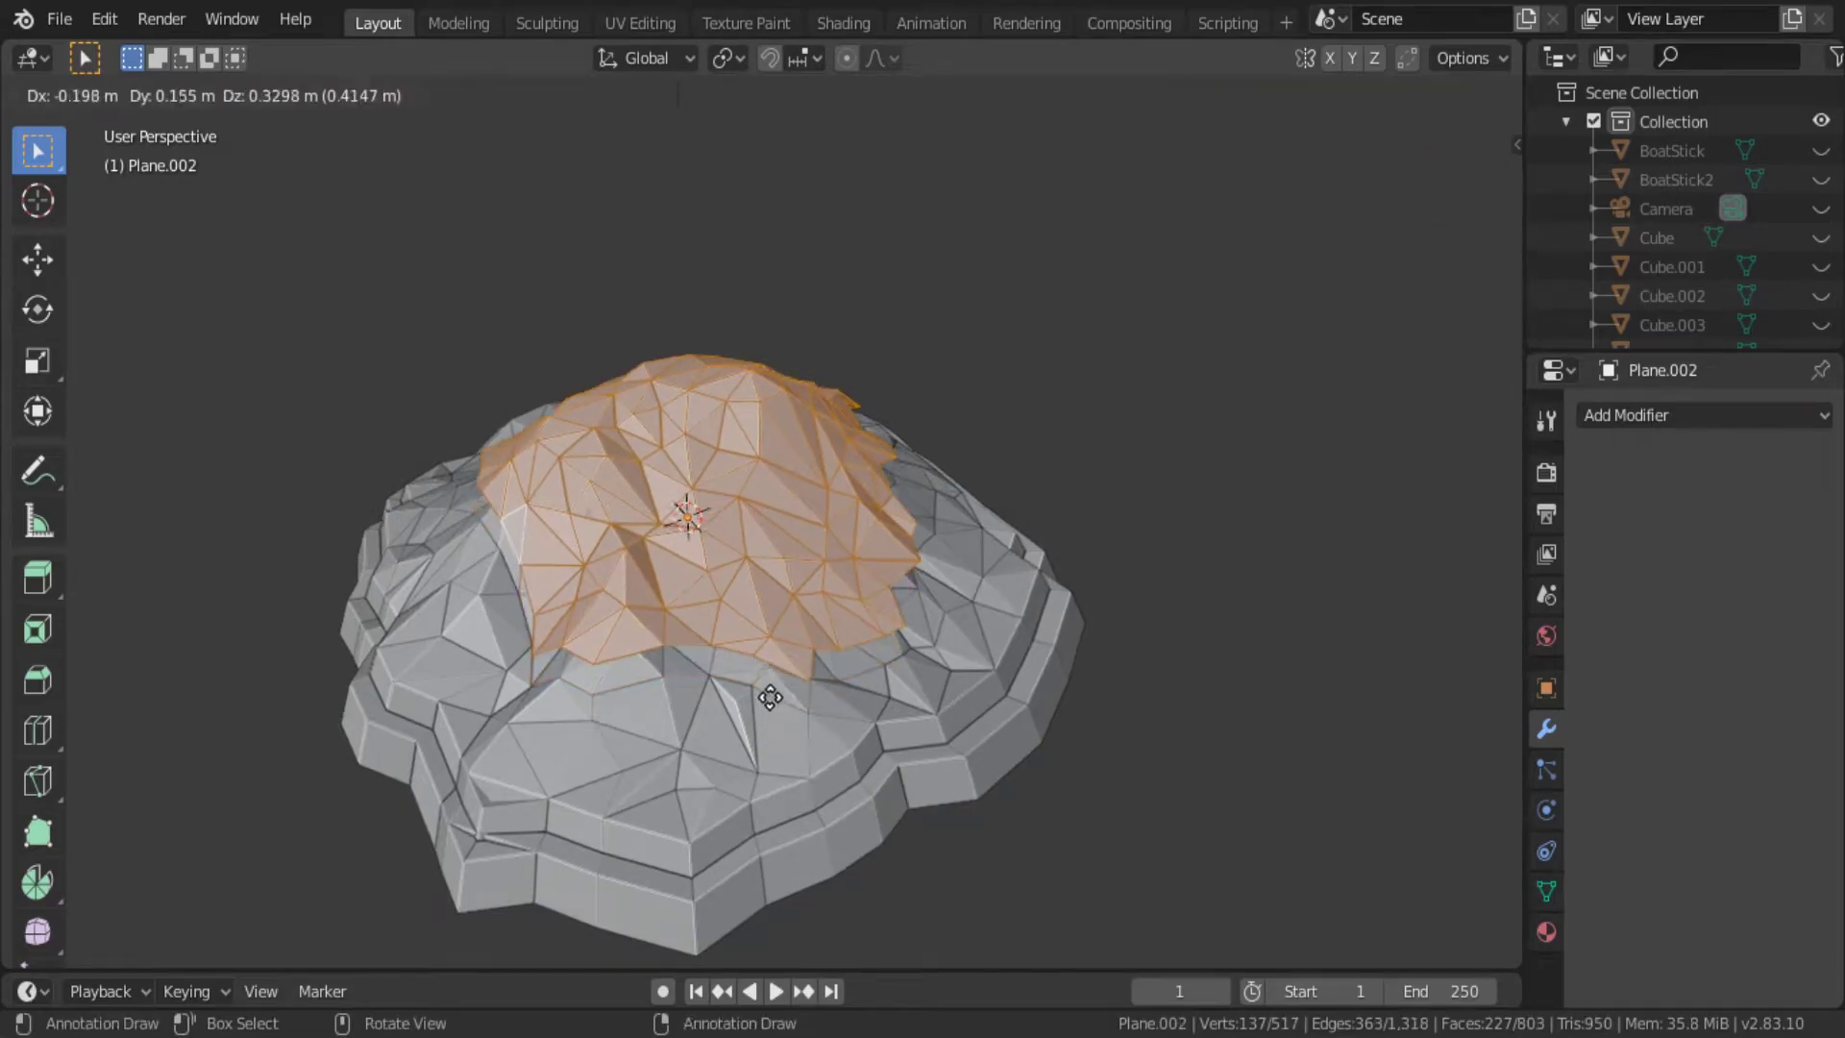
key("z")
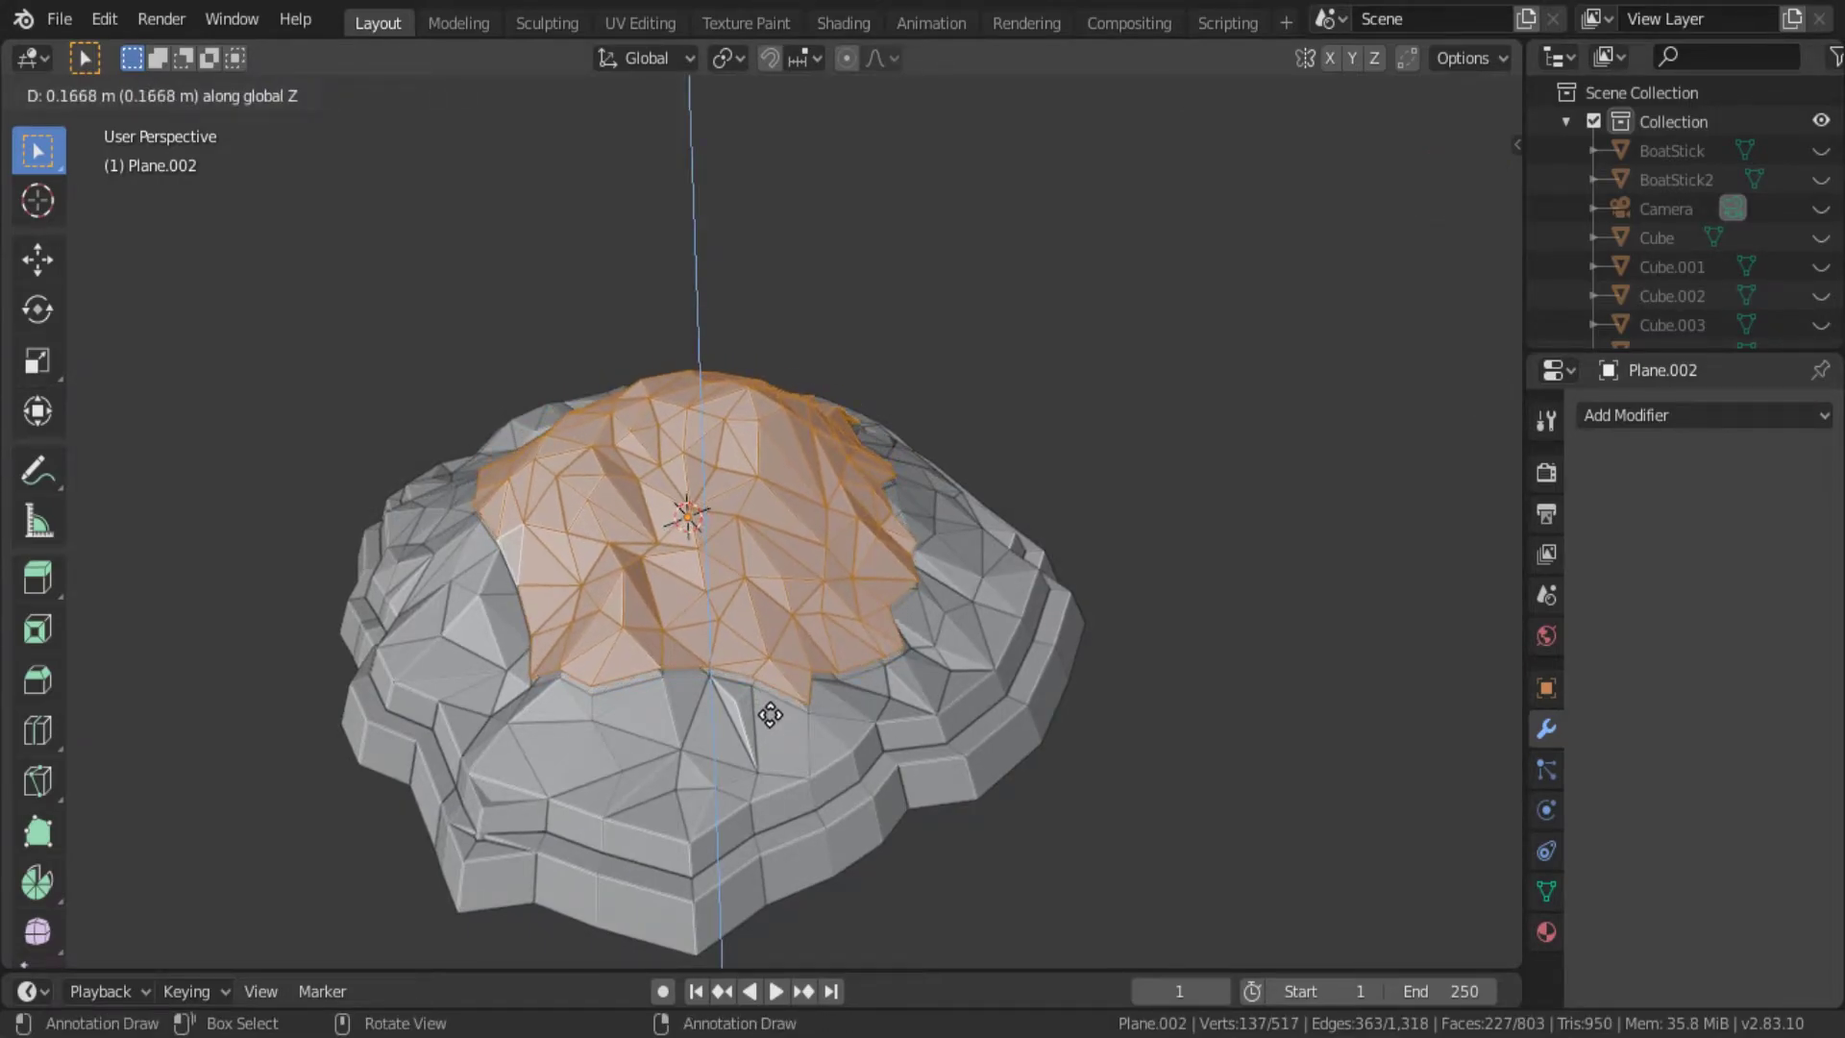
left_click(770, 715)
key("p")
Select the separated hilltop piece, Plane.003, and extrude it to give it thickness.
key("Tab")
middle_click_drag(741, 724, 676, 557)
scroll(764, 586, "up", 6)
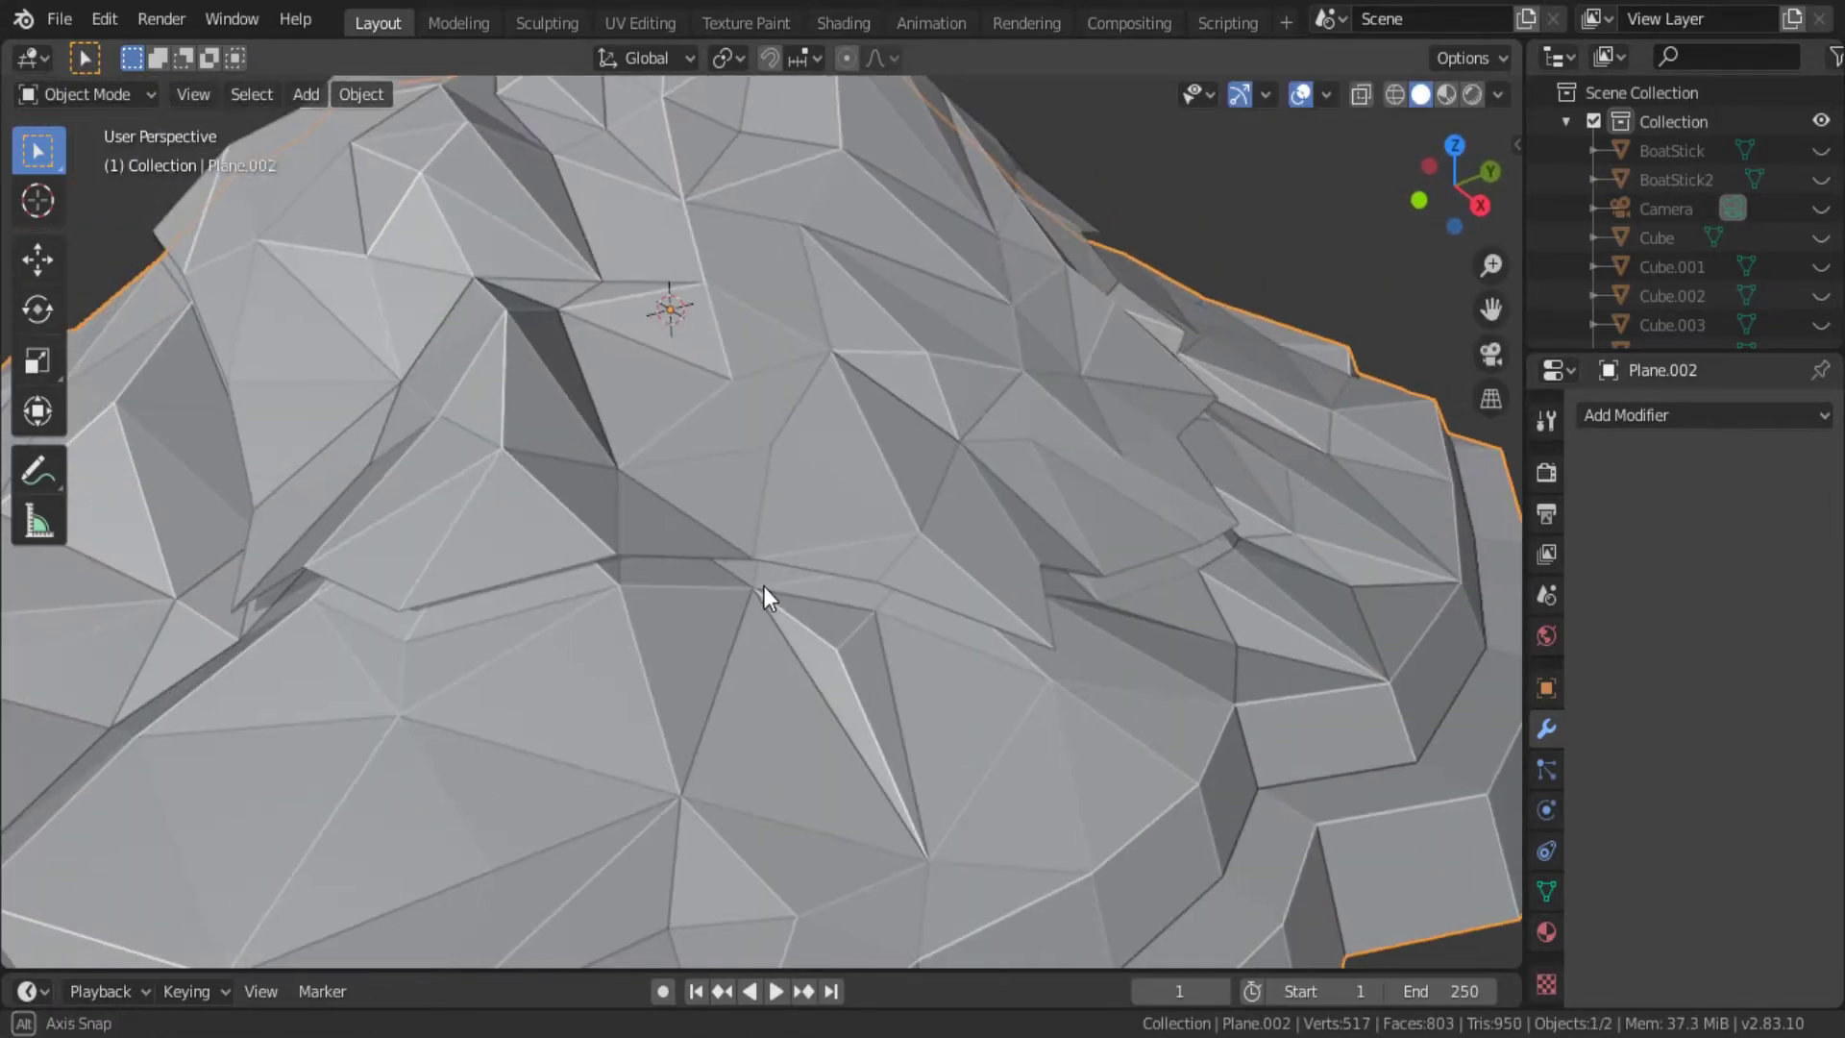
key("Tab")
key("Tab")
left_click(900, 499)
key("Tab")
key("e")
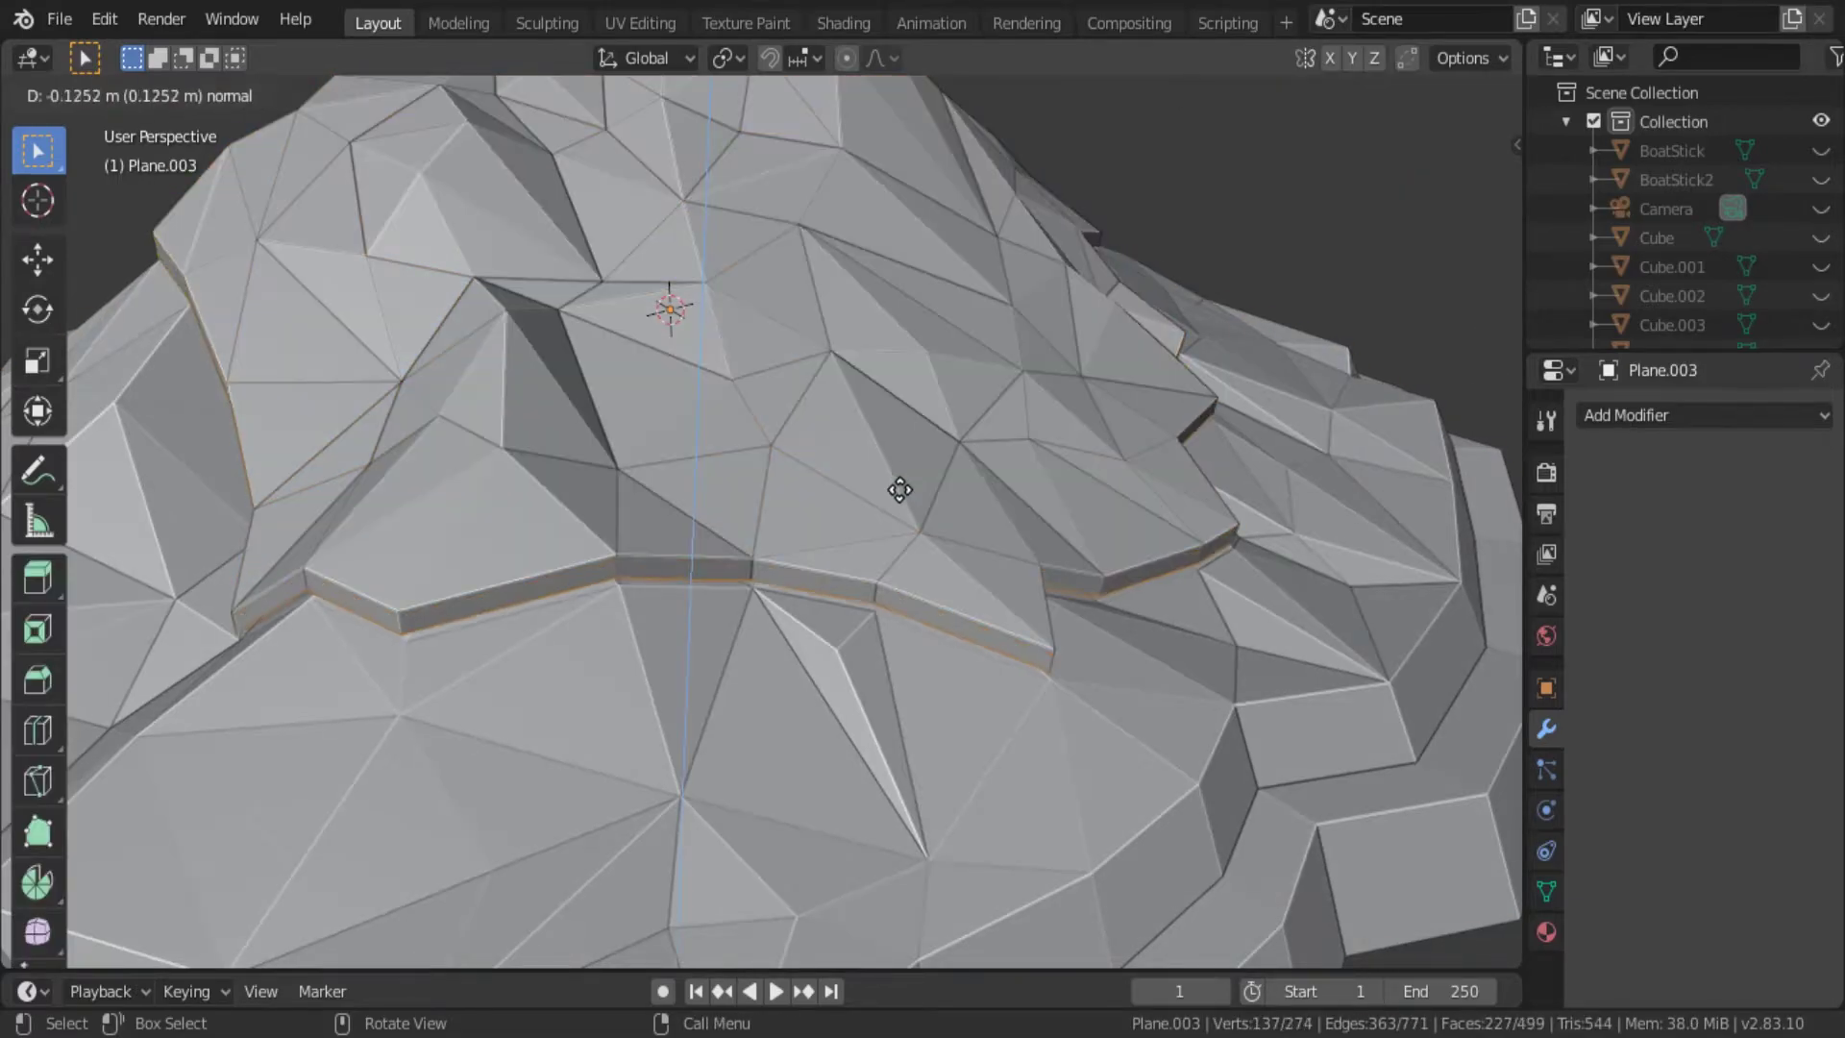
left_click(900, 490)
key("Tab")
scroll(905, 505, "down", 5)
key("Tab")
key("Tab")
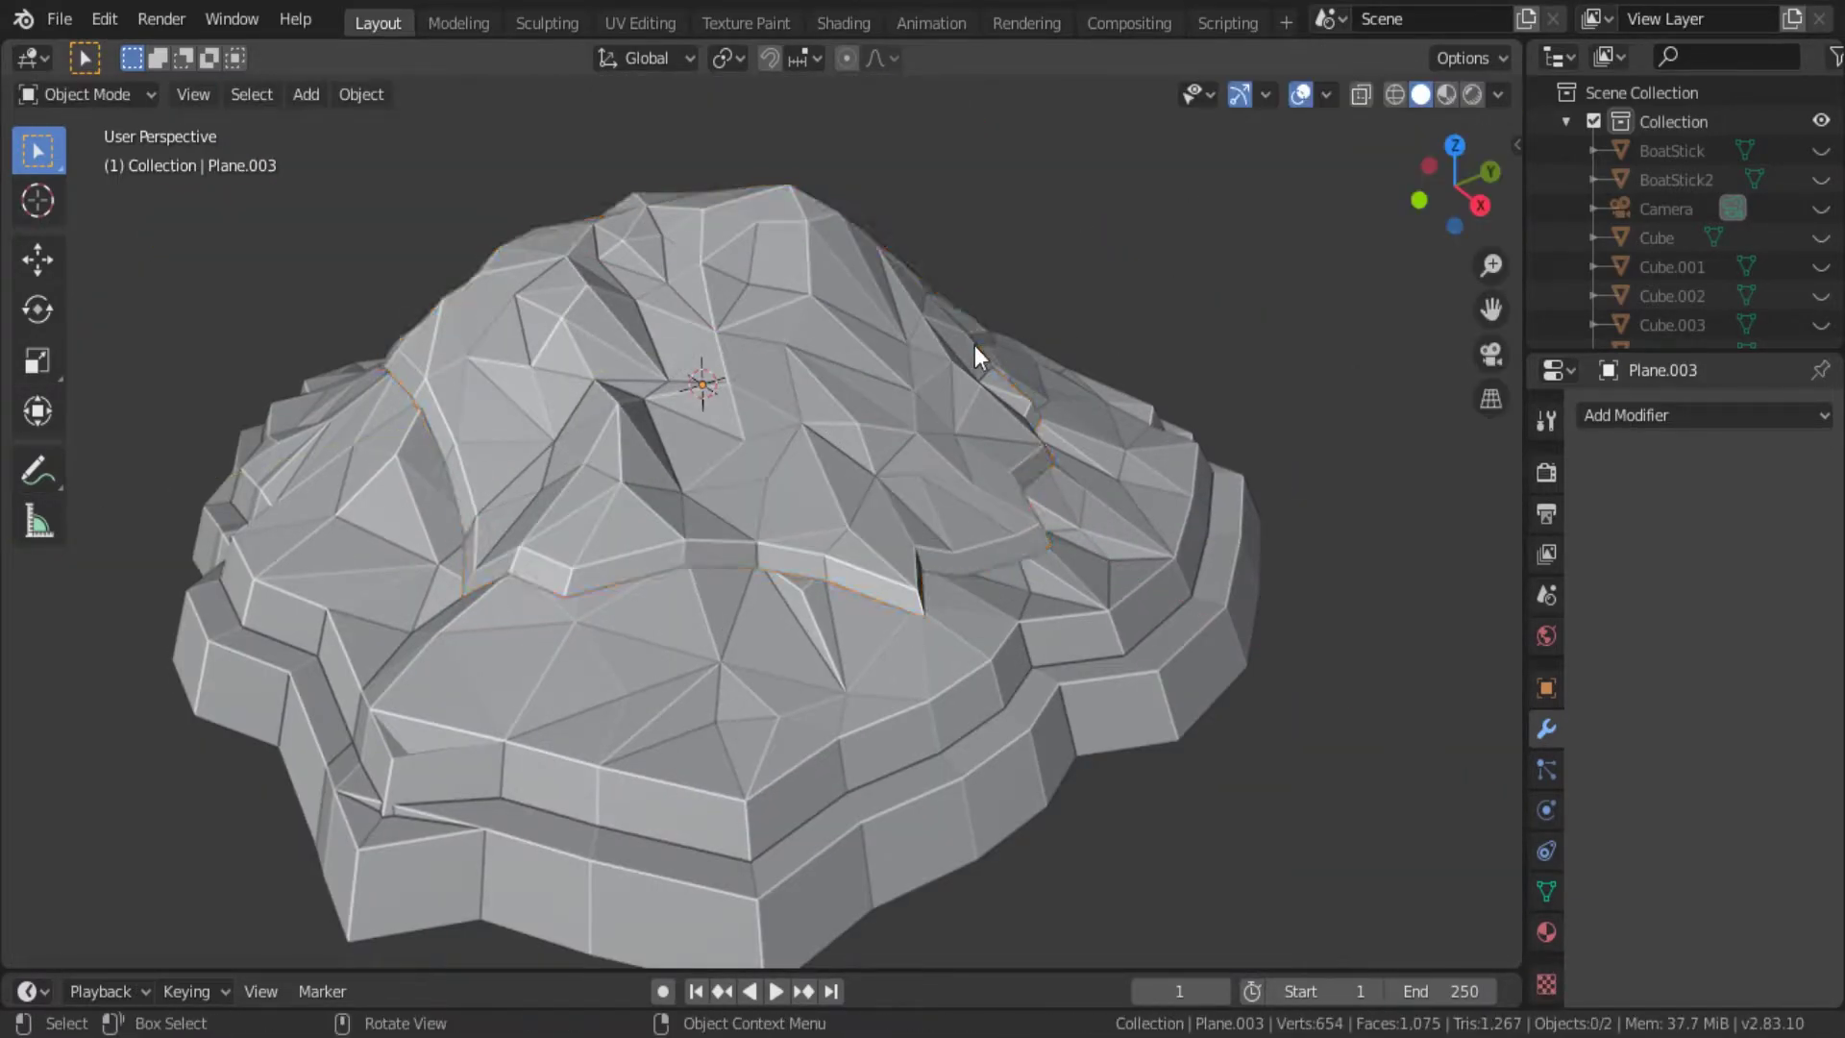
Raise the hilltop piece vertically, then hide all objects and switch to front view.
key("g")
key("z")
left_click(966, 361)
key("a")
key("h")
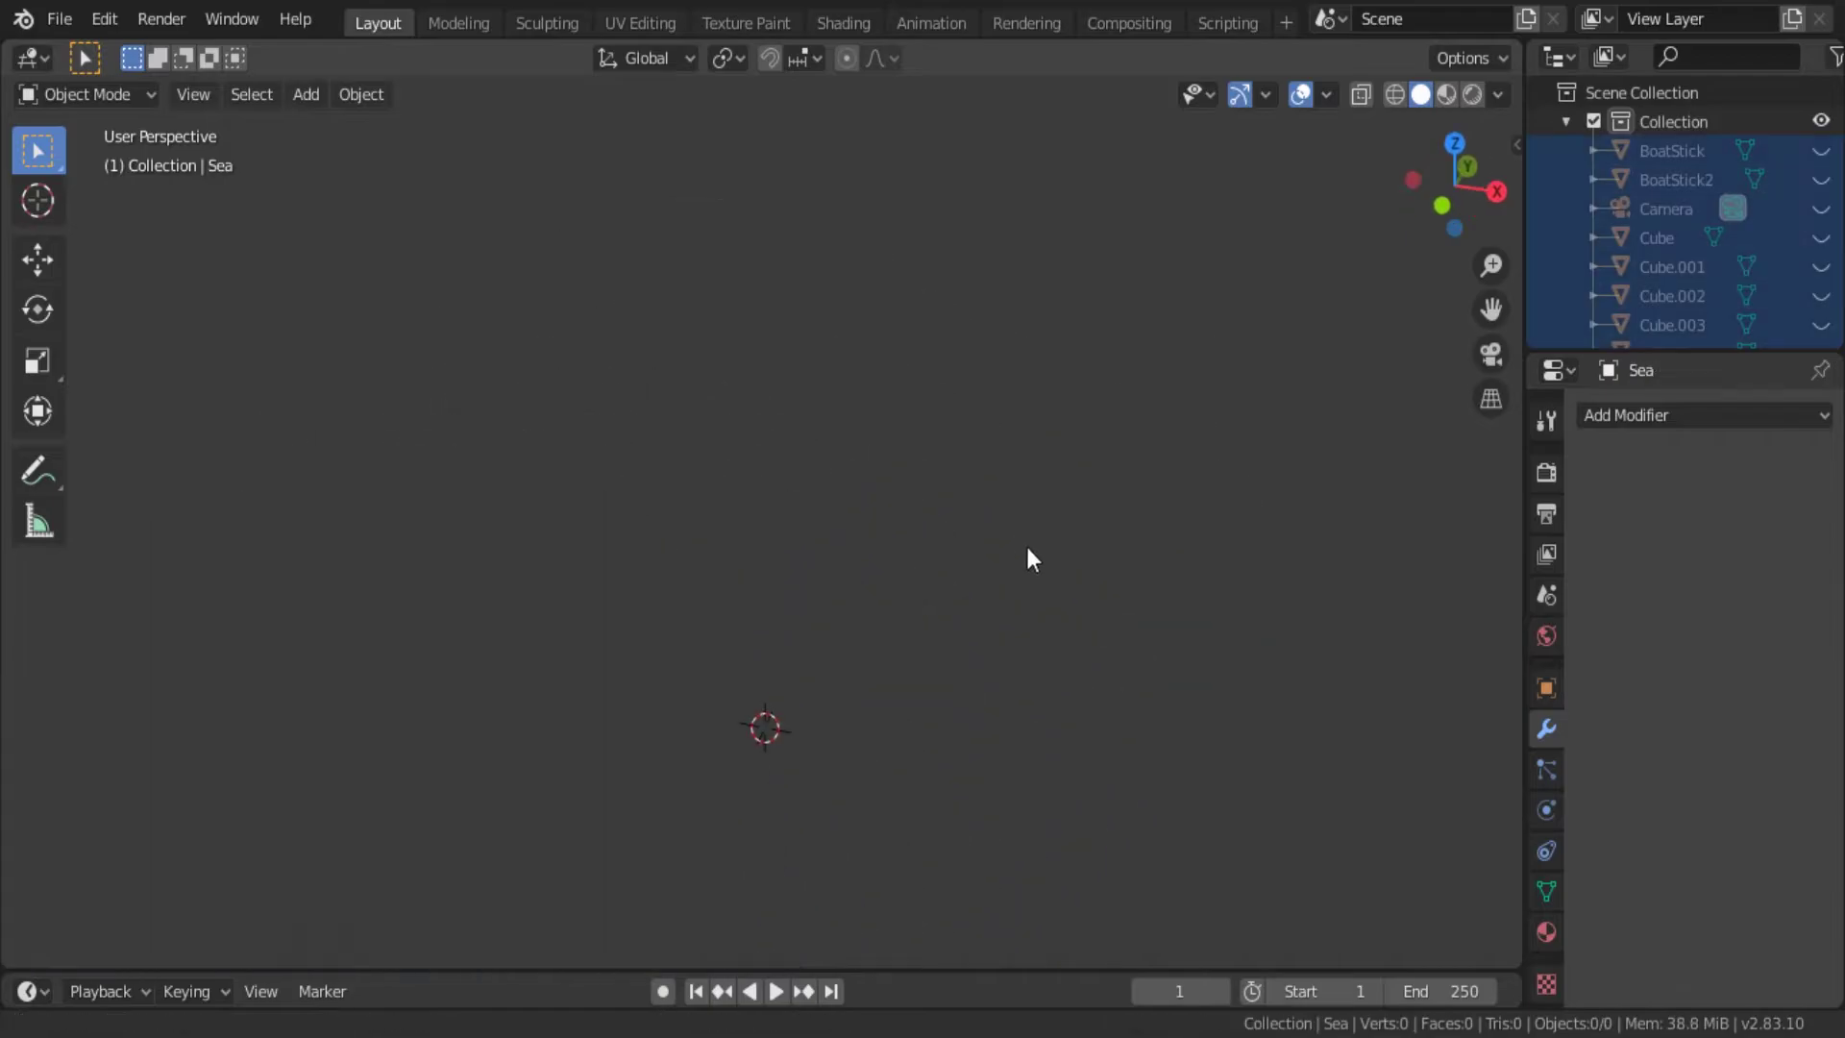
key("KP_1")
Add a new plane for the sea and scale it up.
key("shift+a")
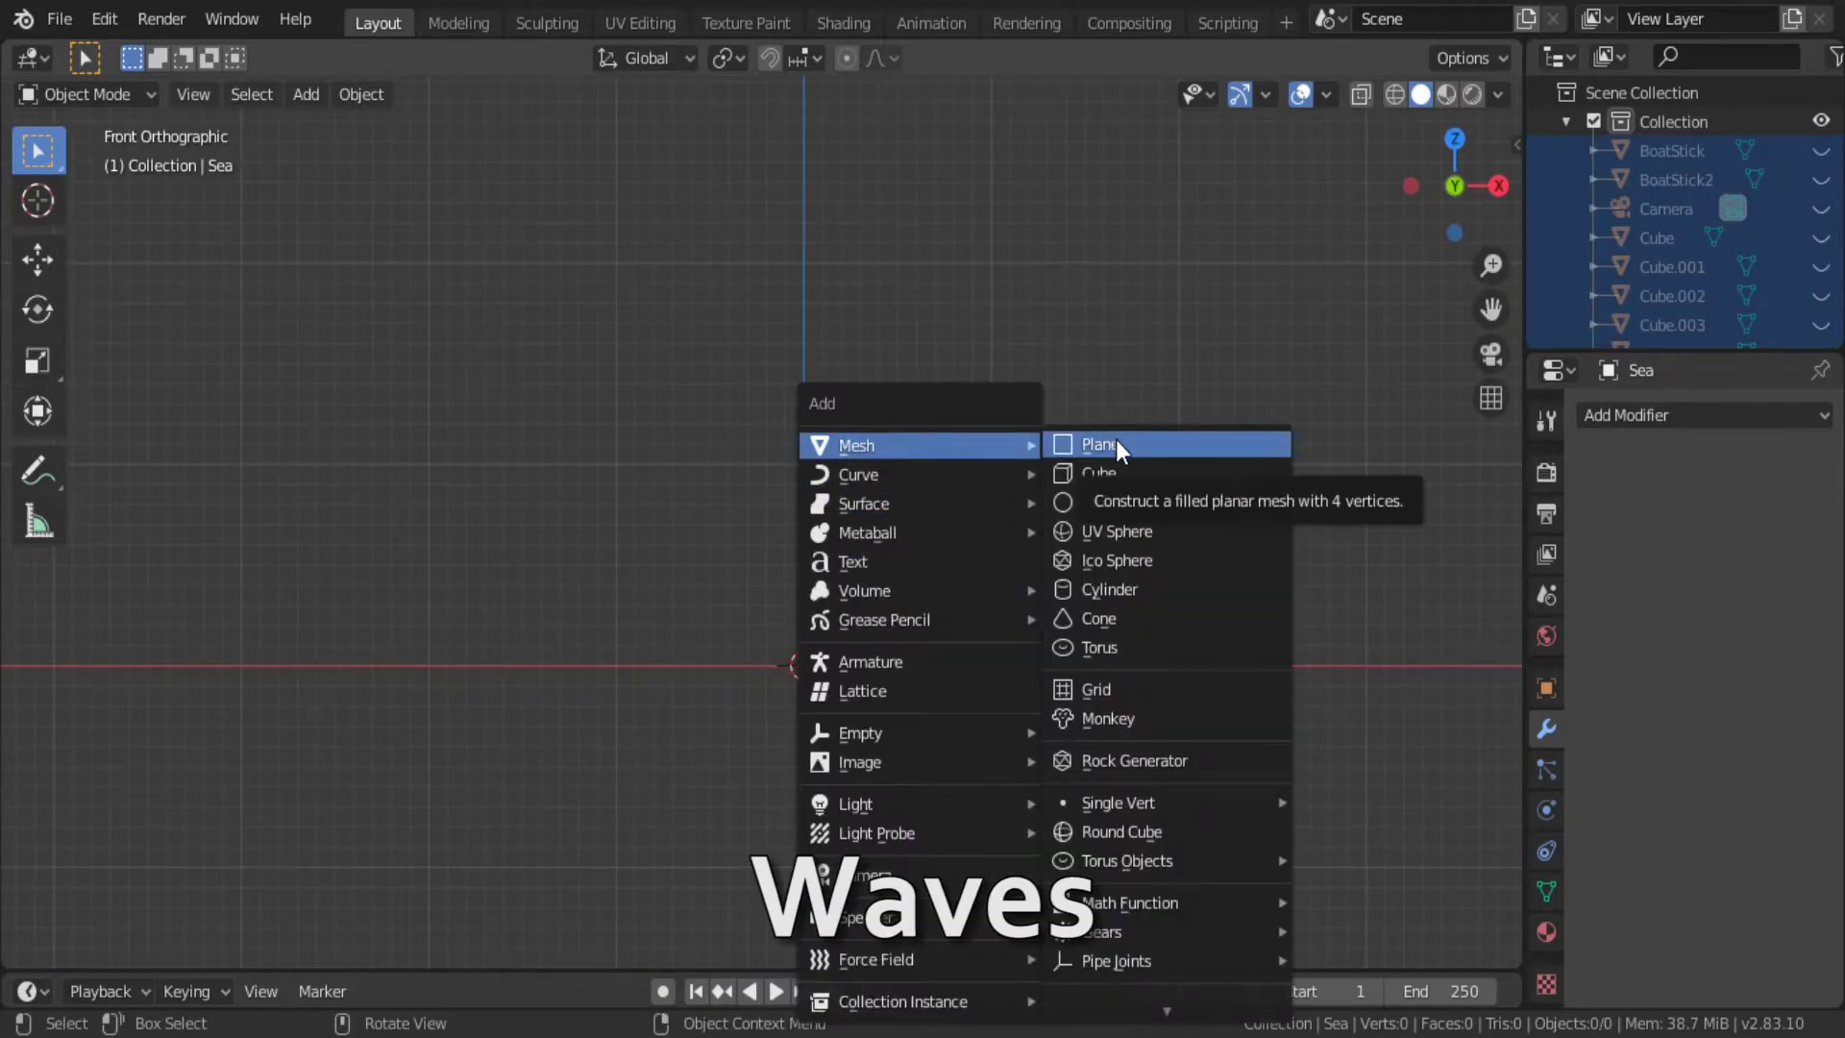
left_click(1116, 440)
middle_click_drag(1116, 440, 911, 824)
scroll(936, 654, "up", 3)
key("s")
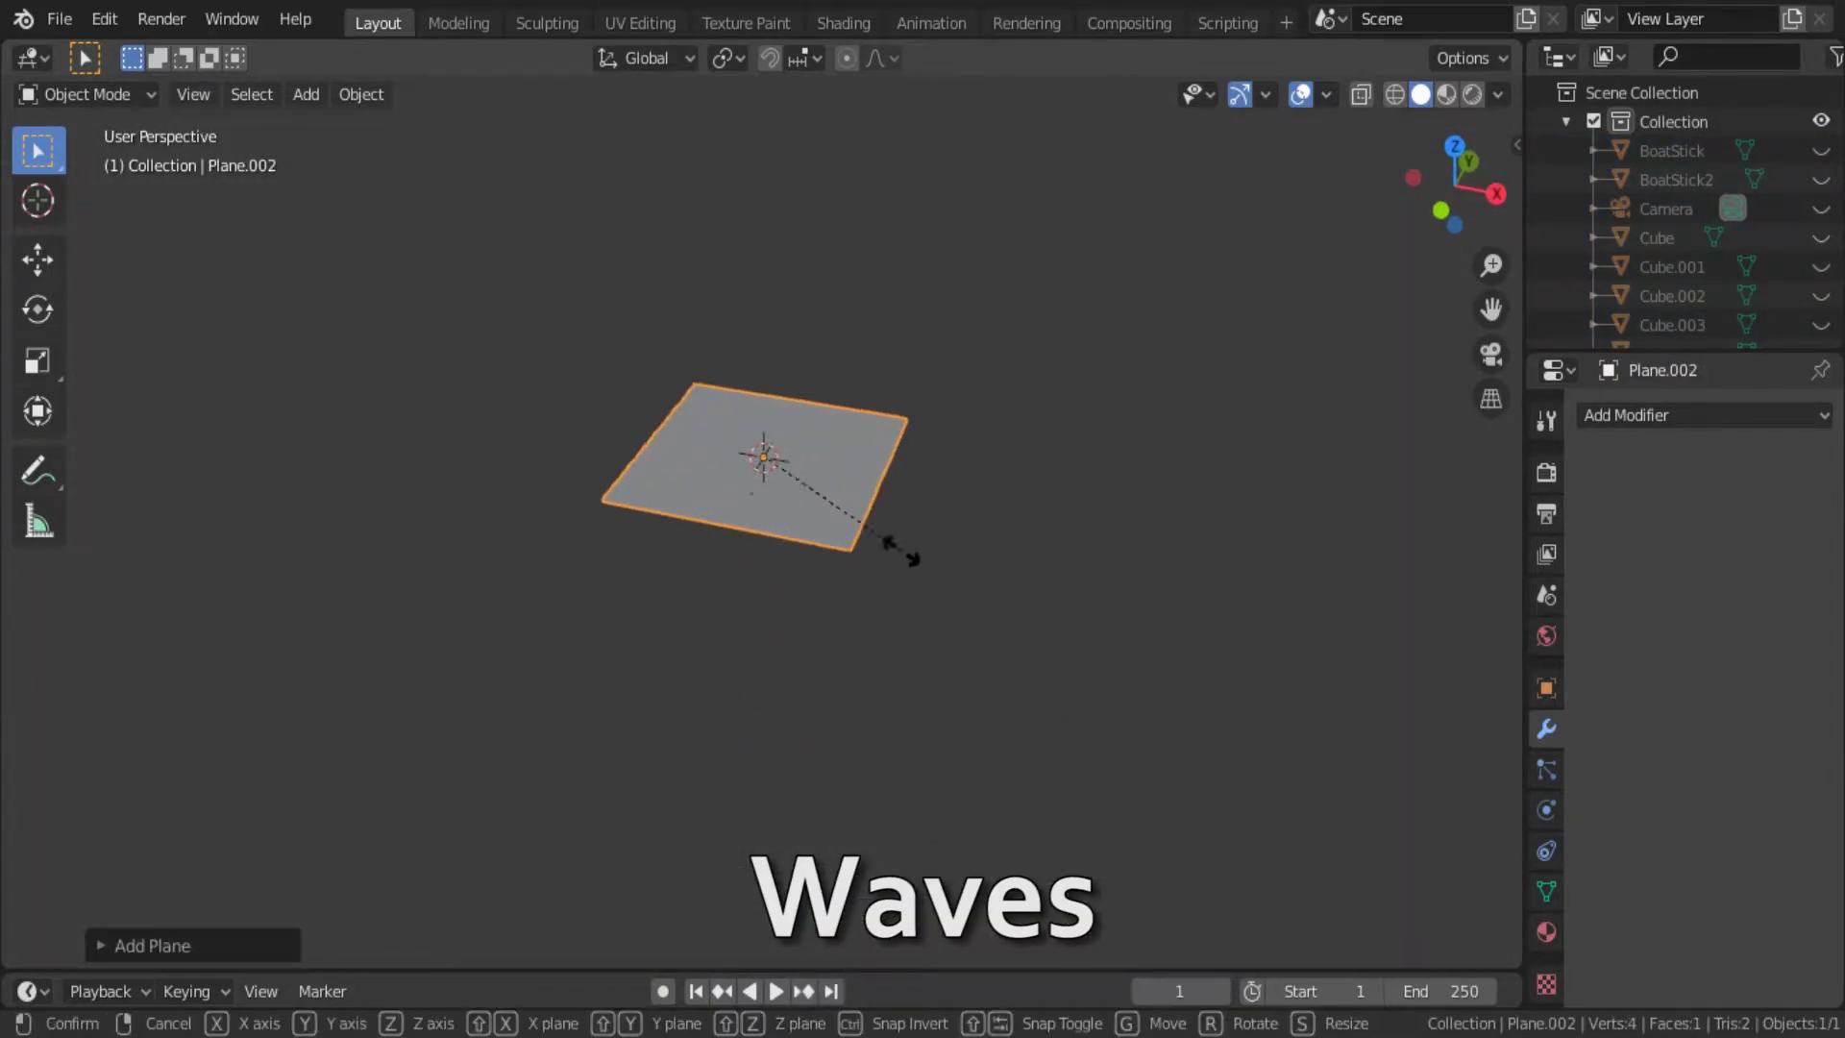
left_click(919, 562)
scroll(932, 575, "down", 3)
Subdivide the sea plane three times in Edit Mode.
key("Tab")
right_click(855, 481)
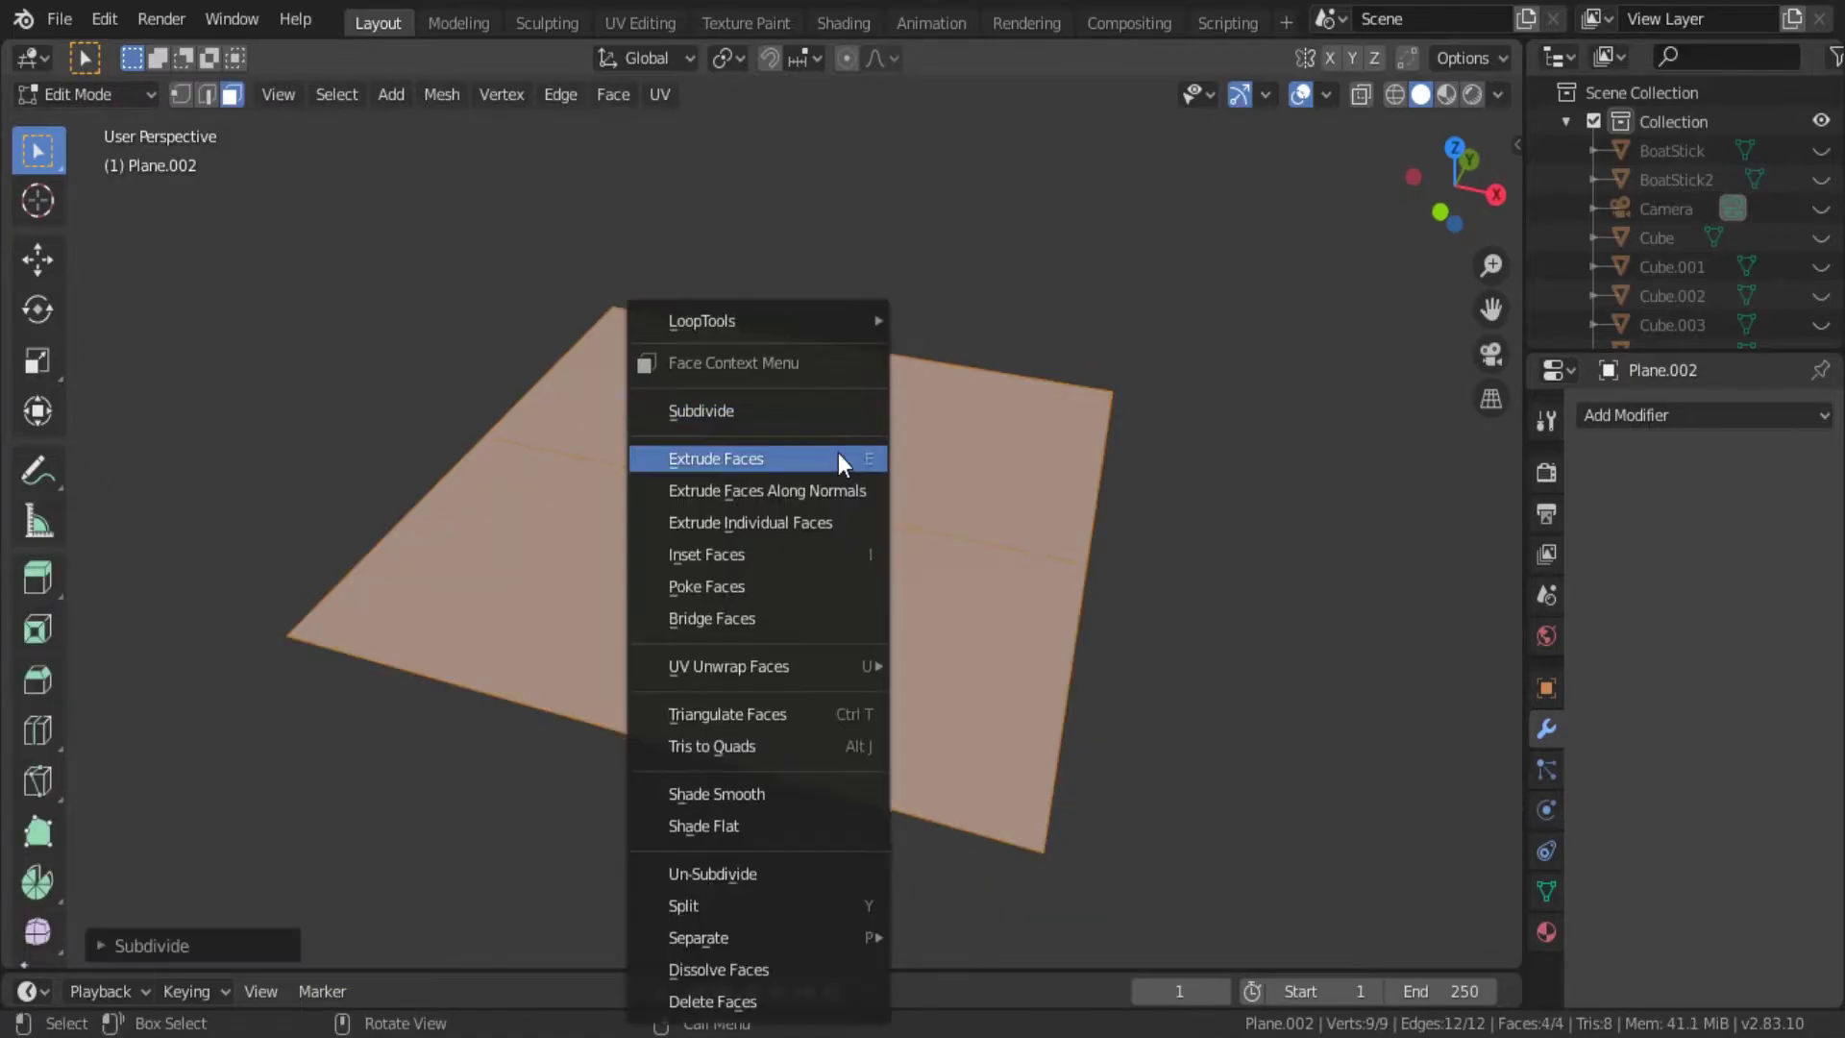
left_click(832, 417)
right_click(833, 418)
left_click(833, 418)
right_click(832, 418)
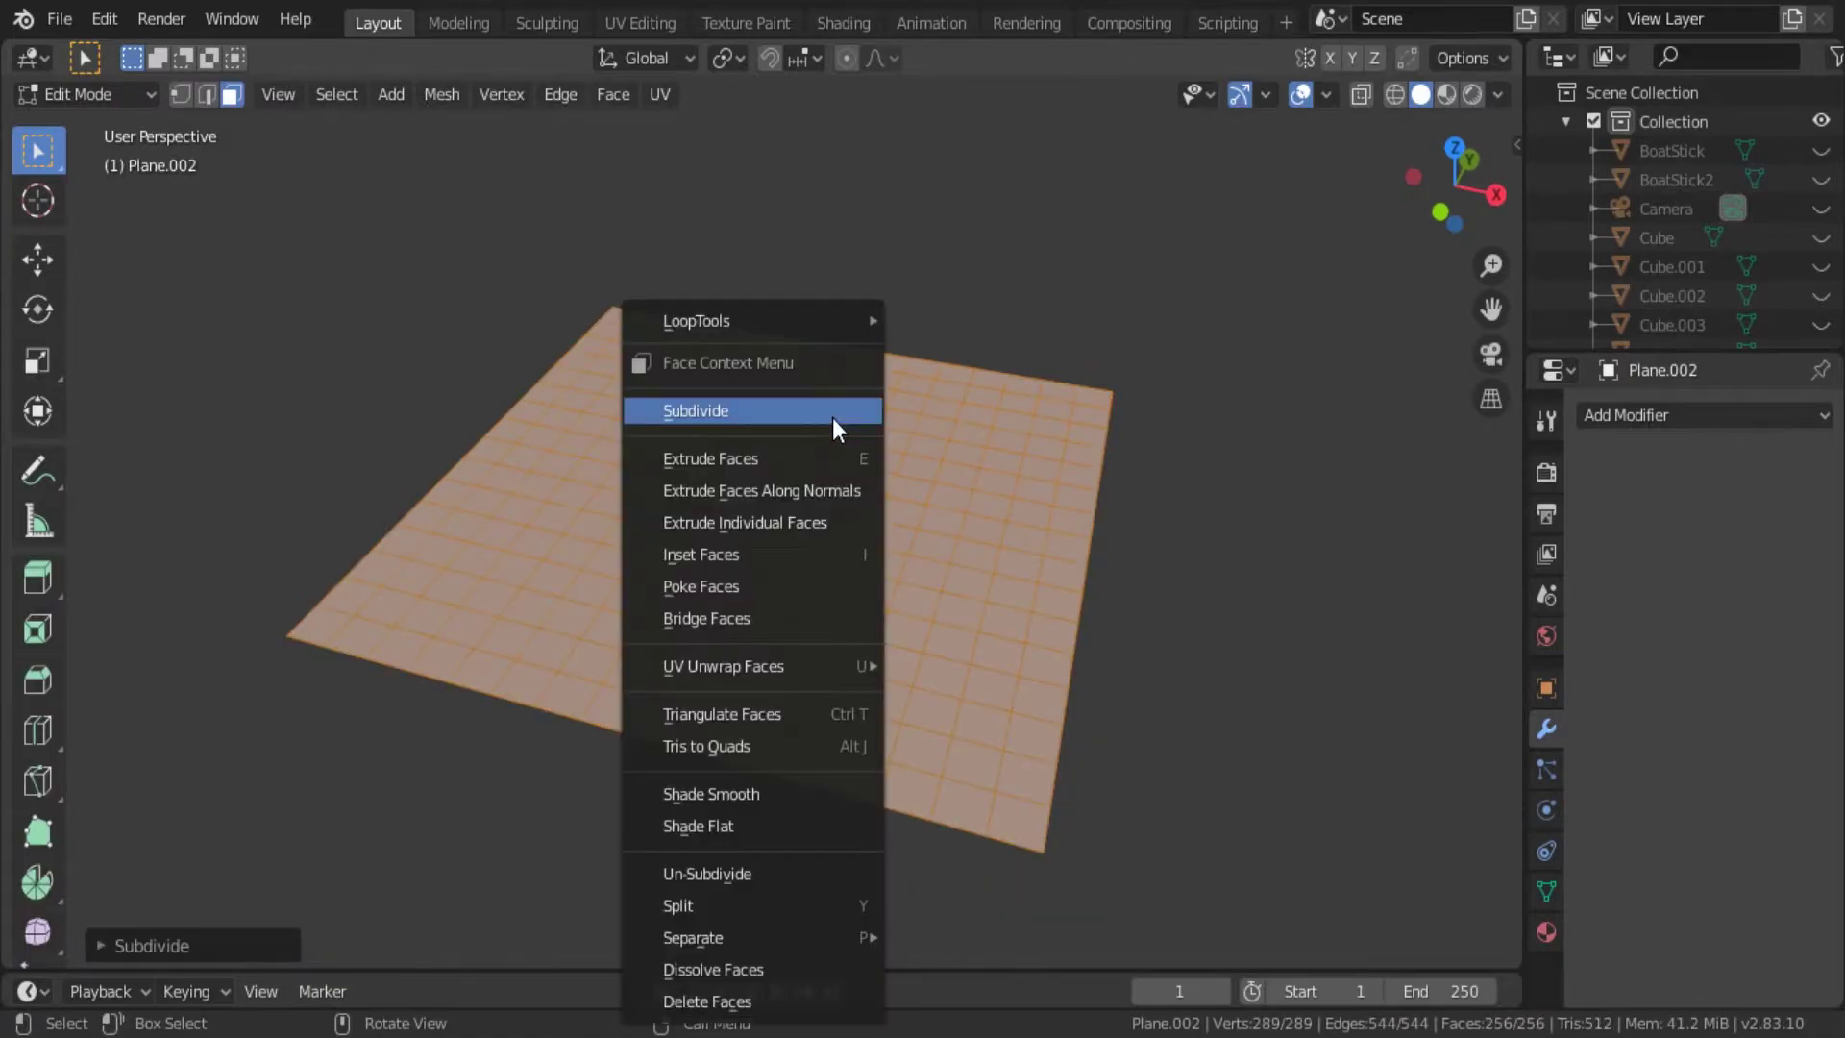
left_click(832, 418)
key("Tab")
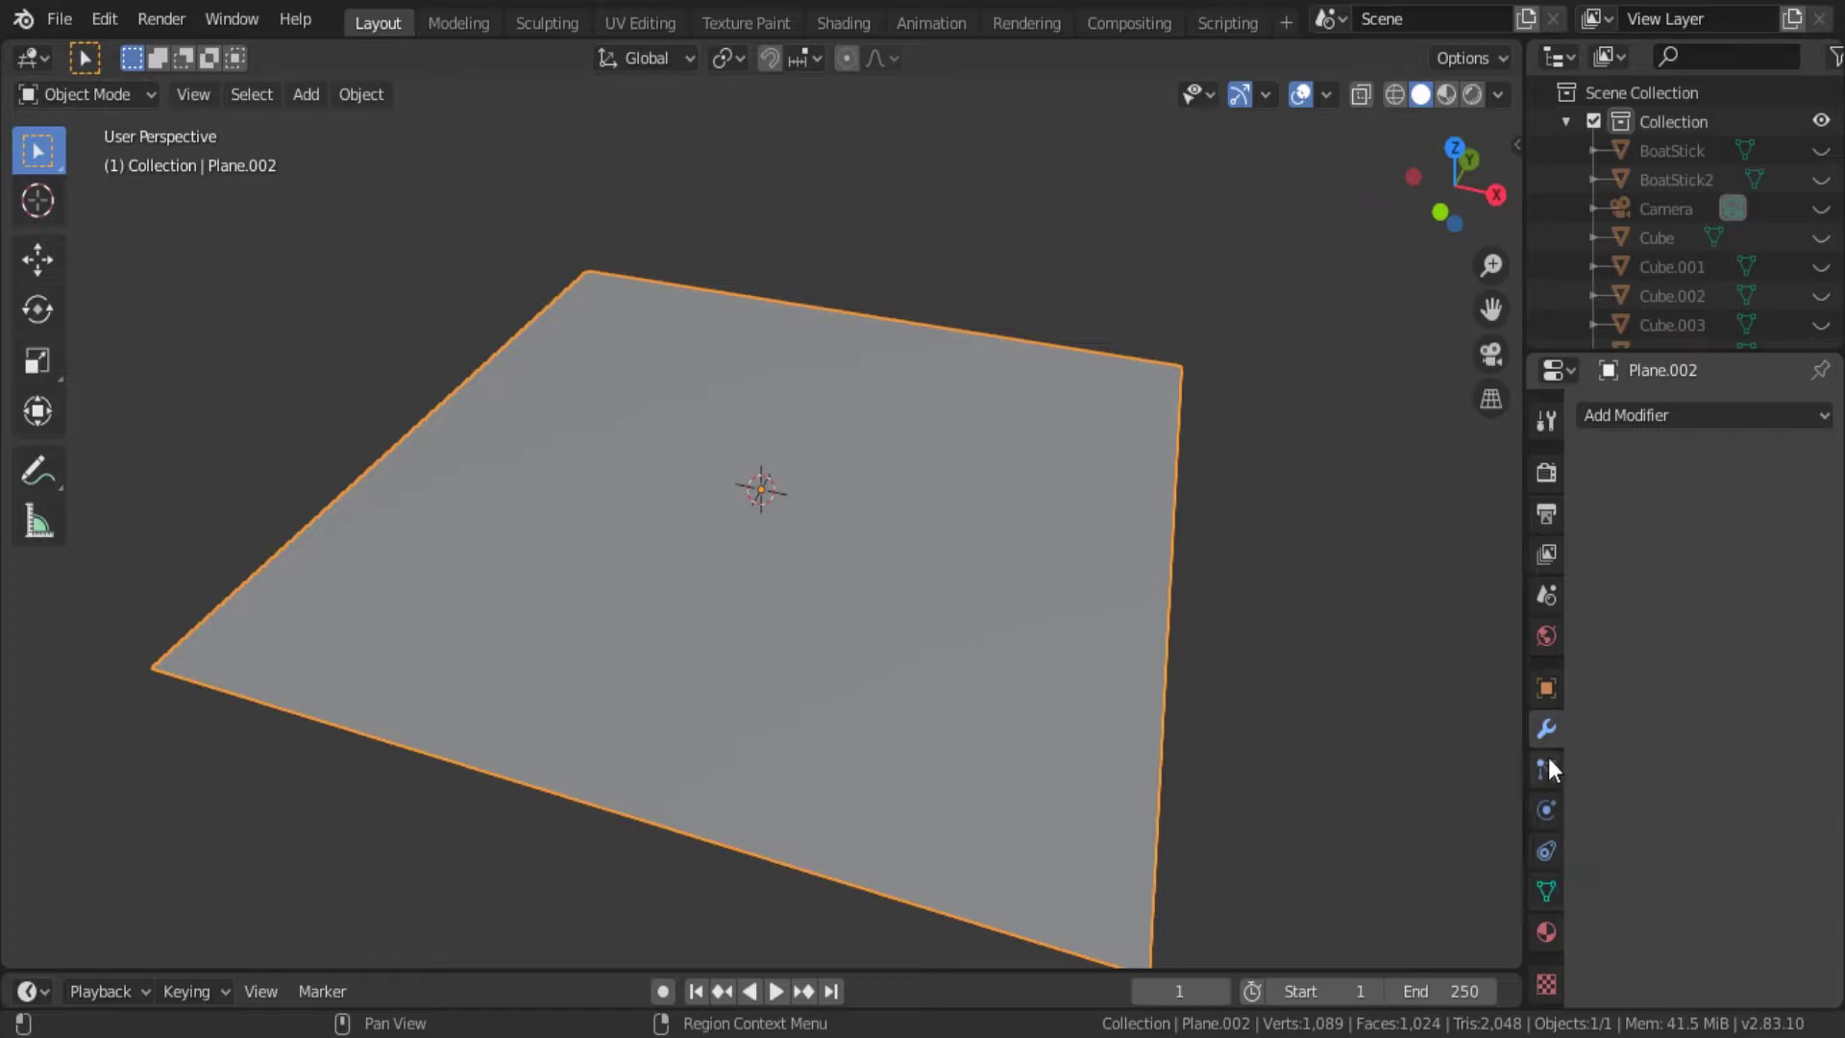
Add a Displace modifier driven by a new Clouds texture.
left_click(1657, 415)
left_click(1475, 577)
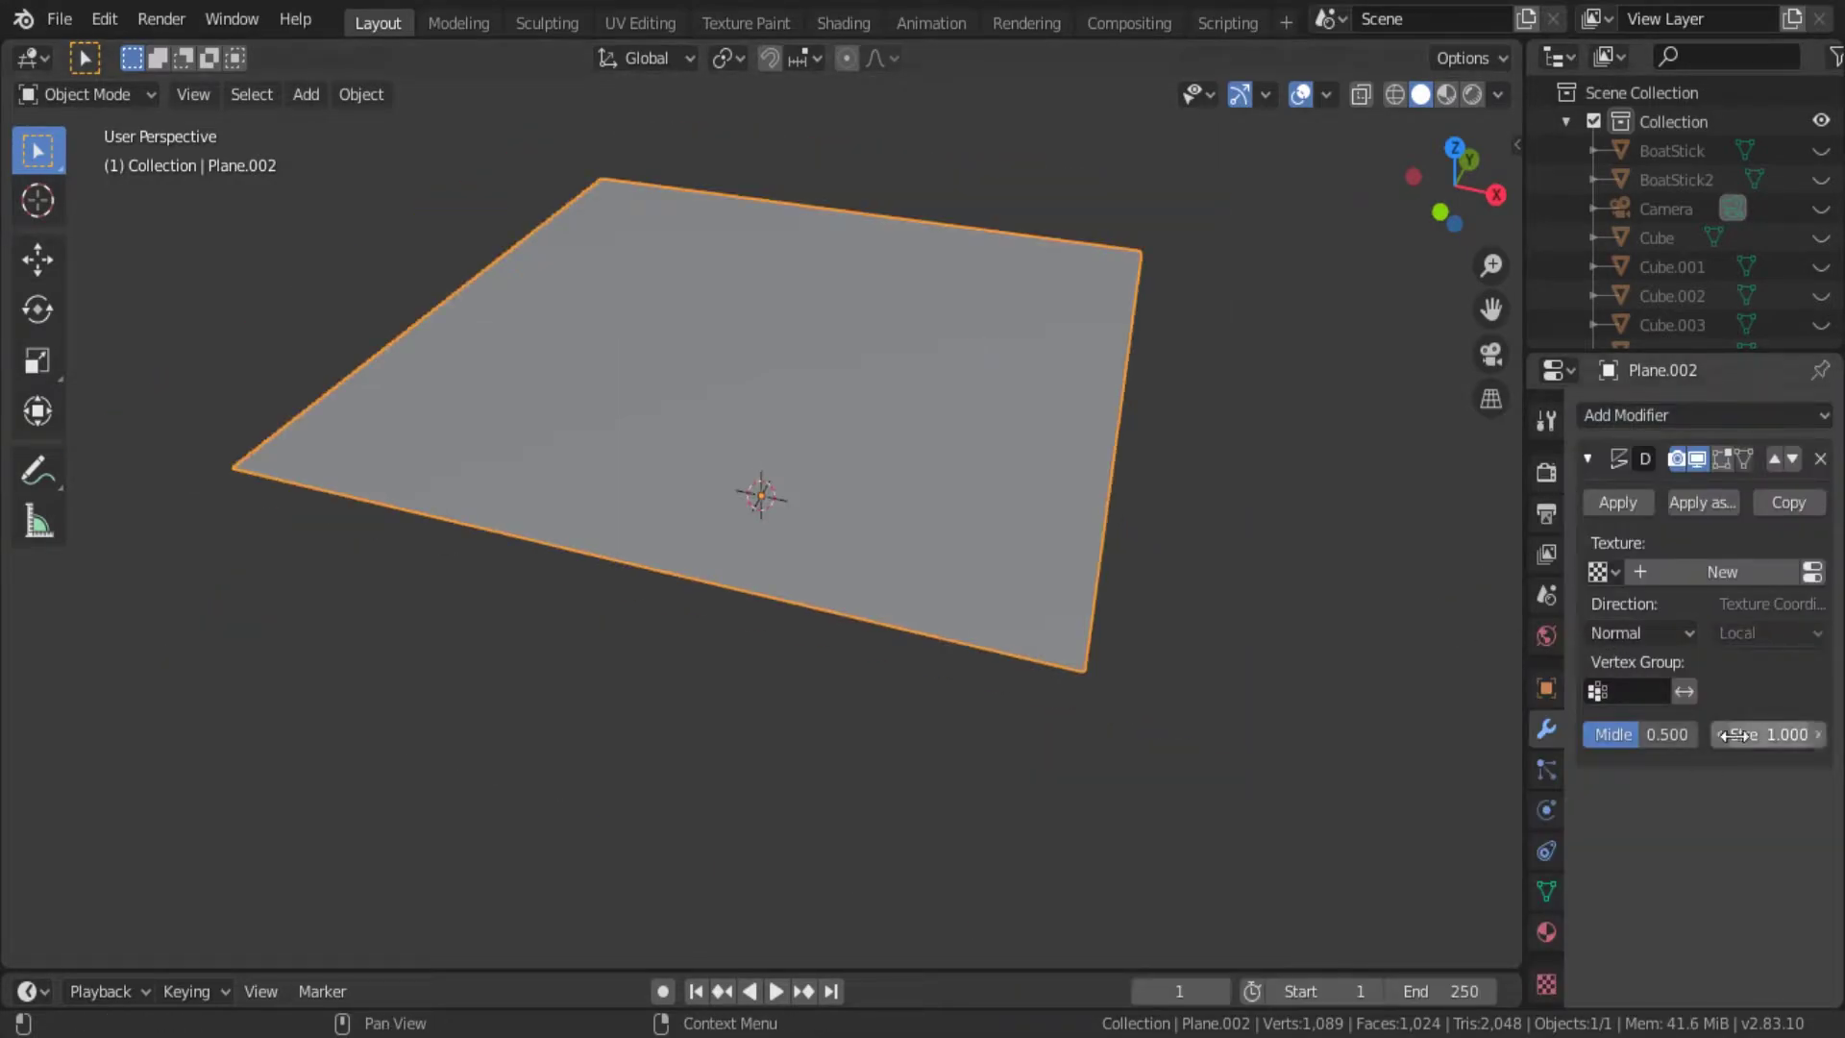
left_click(1547, 984)
left_click(1717, 462)
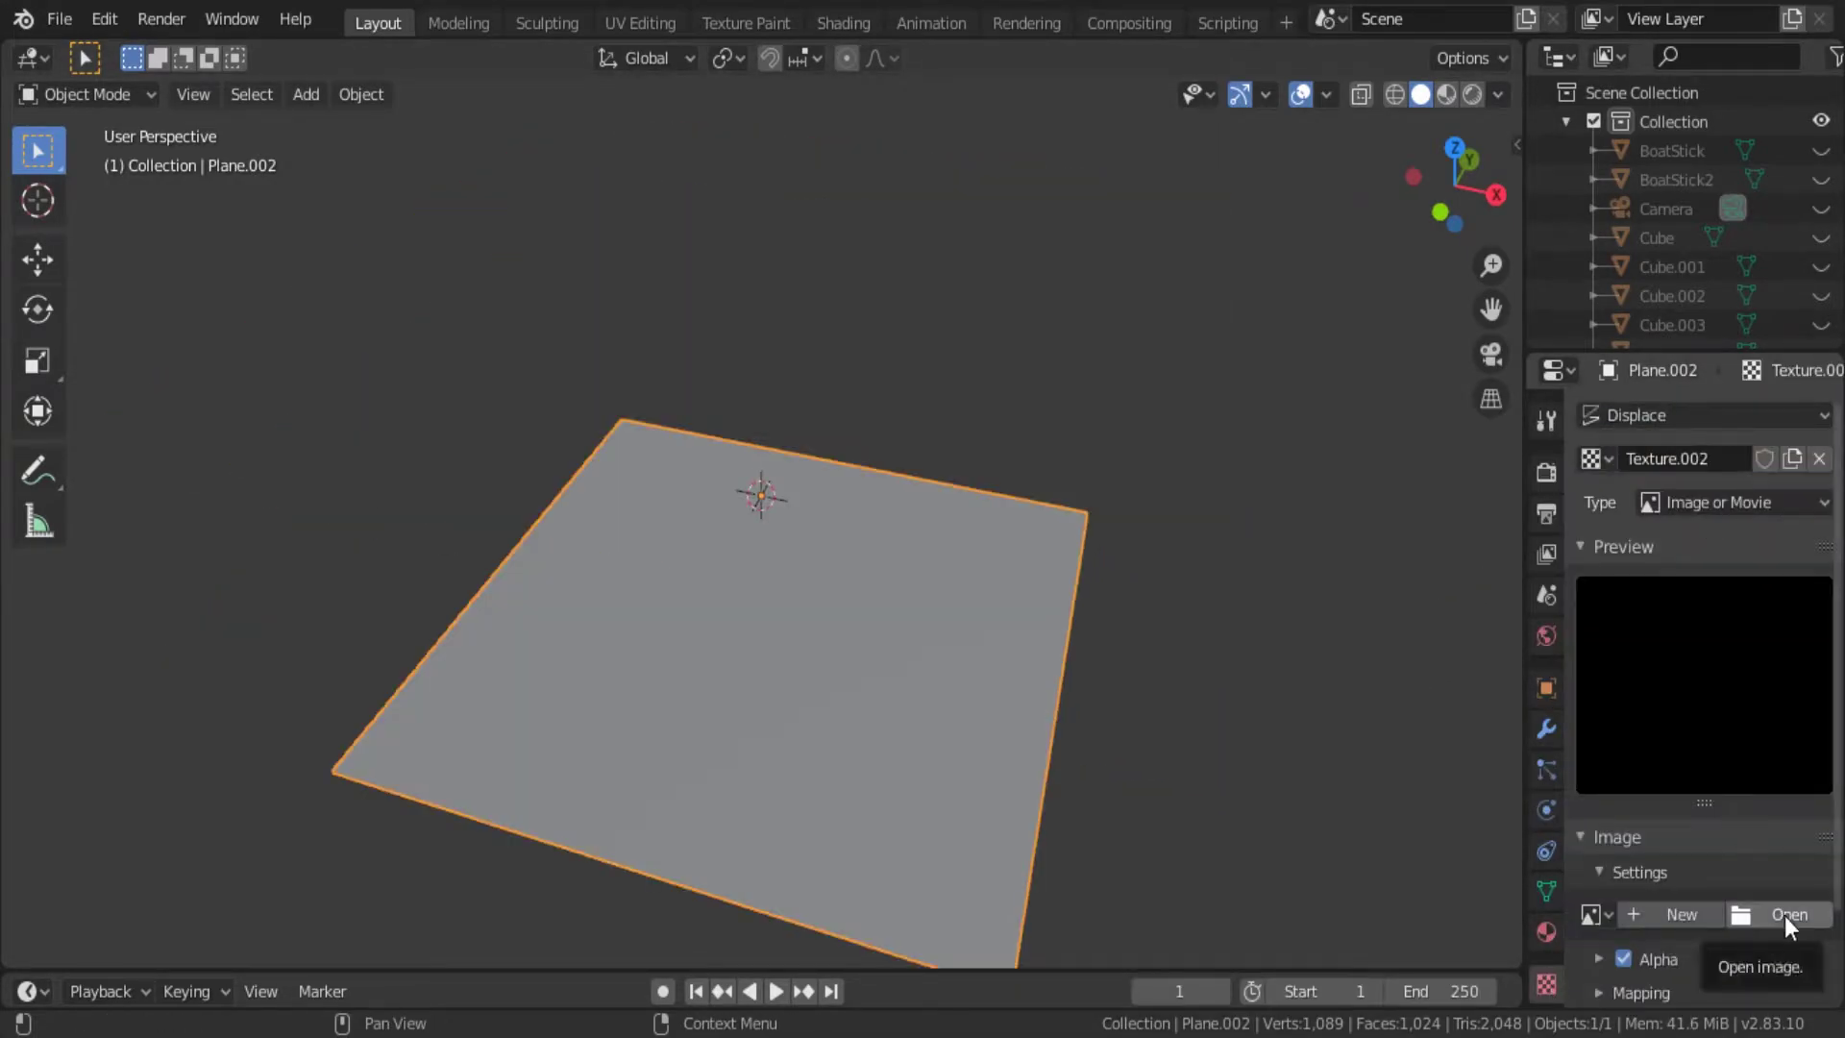
left_click(1730, 503)
left_click(1779, 599)
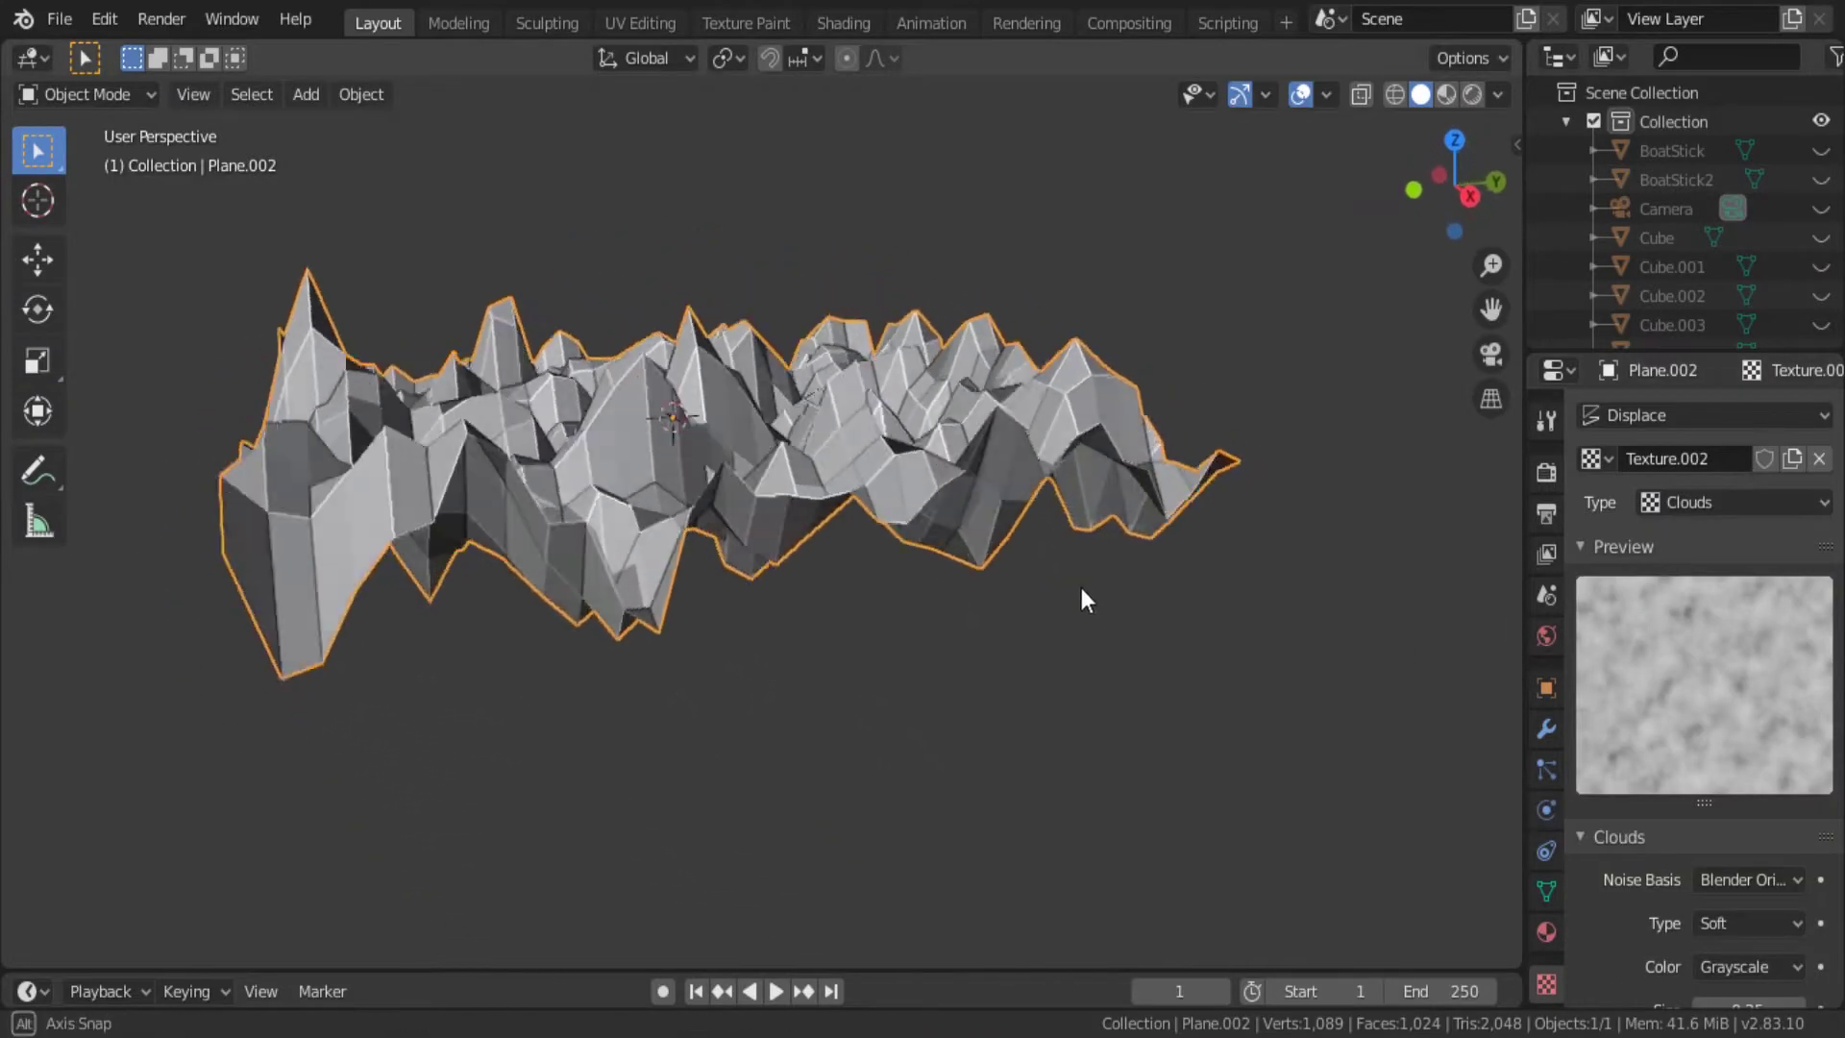
Lower the Displace strength to 0.2 and inspect the gentle waves from a low angle.
middle_click_drag(1085, 600, 1190, 659)
left_click(1546, 728)
mouse_move(1773, 735)
left_mouse_down()
mouse_move(1721, 735)
mouse_move(1788, 734)
left_mouse_up()
key("BackSpace")
key("BackSpace")
key("BackSpace")
type("0.5")
key("Return")
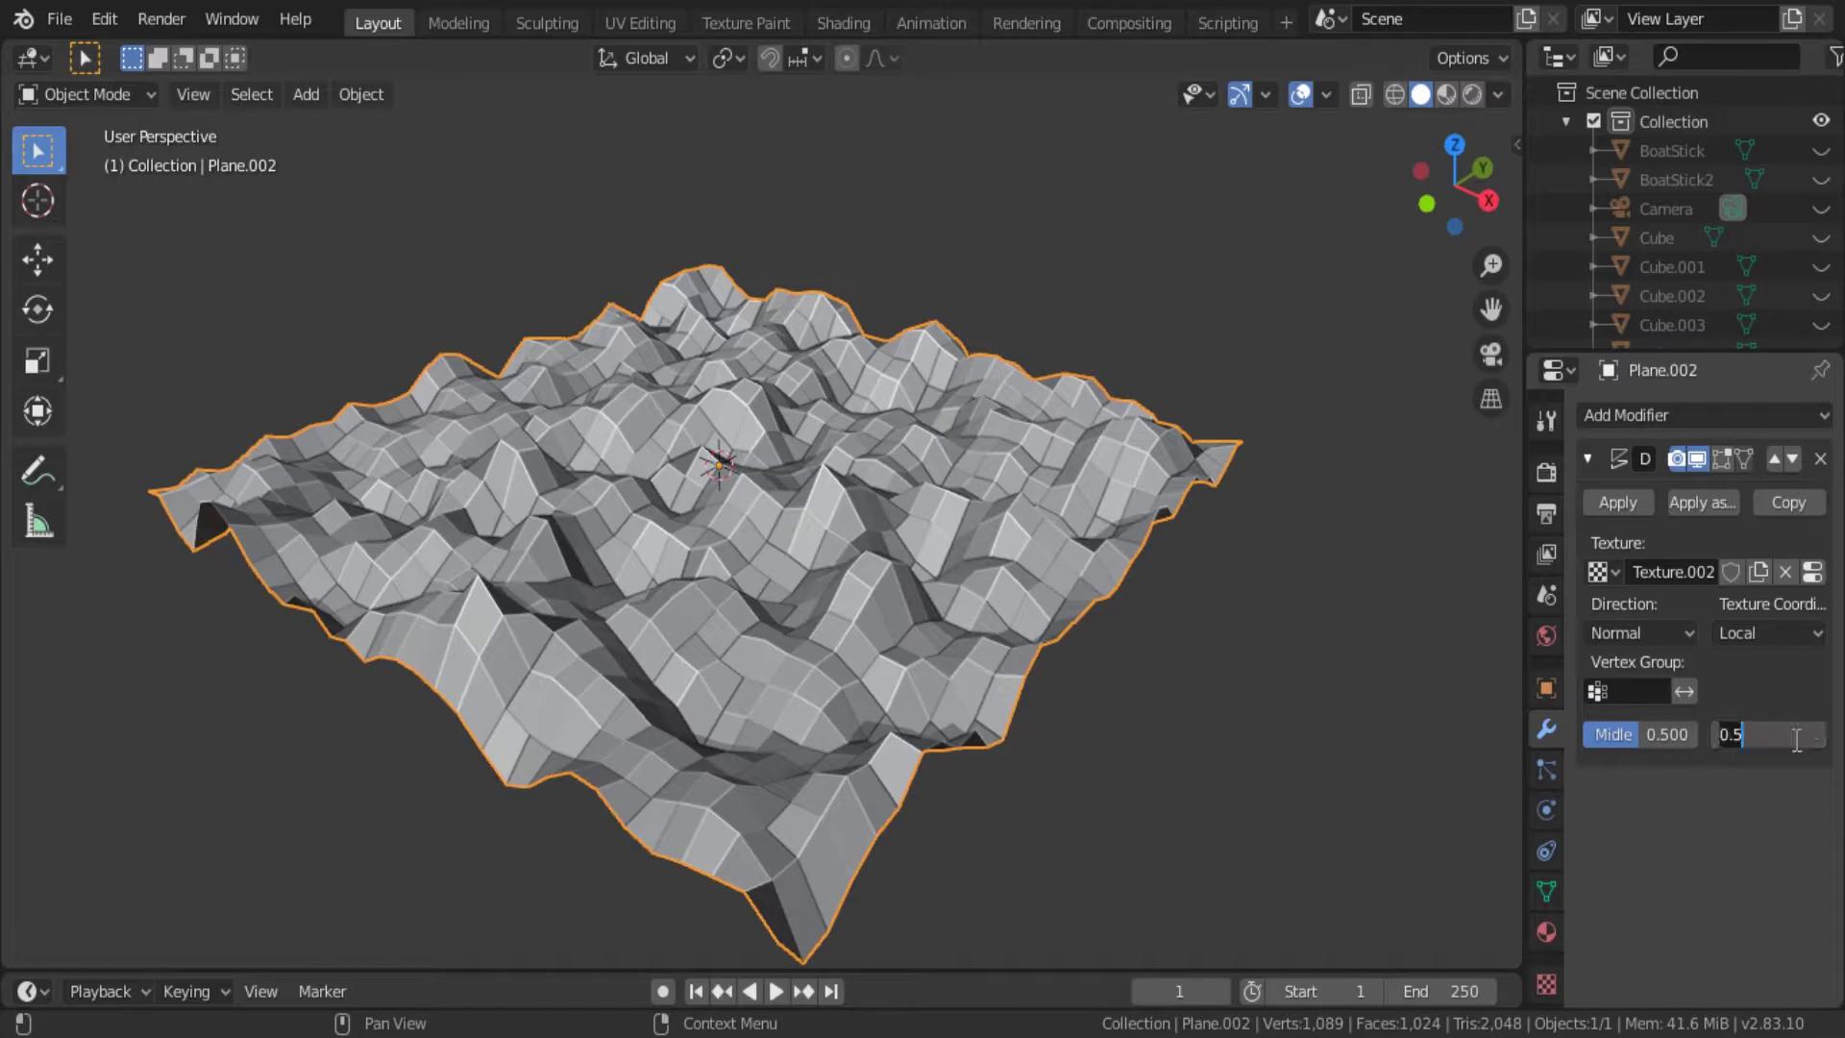
key("Return")
mouse_move(1270, 792)
middle_mouse_down()
mouse_move(1284, 660)
mouse_move(1048, 642)
mouse_move(1105, 562)
mouse_move(921, 747)
mouse_move(1115, 590)
middle_mouse_up()
key("Tab")
key("Tab")
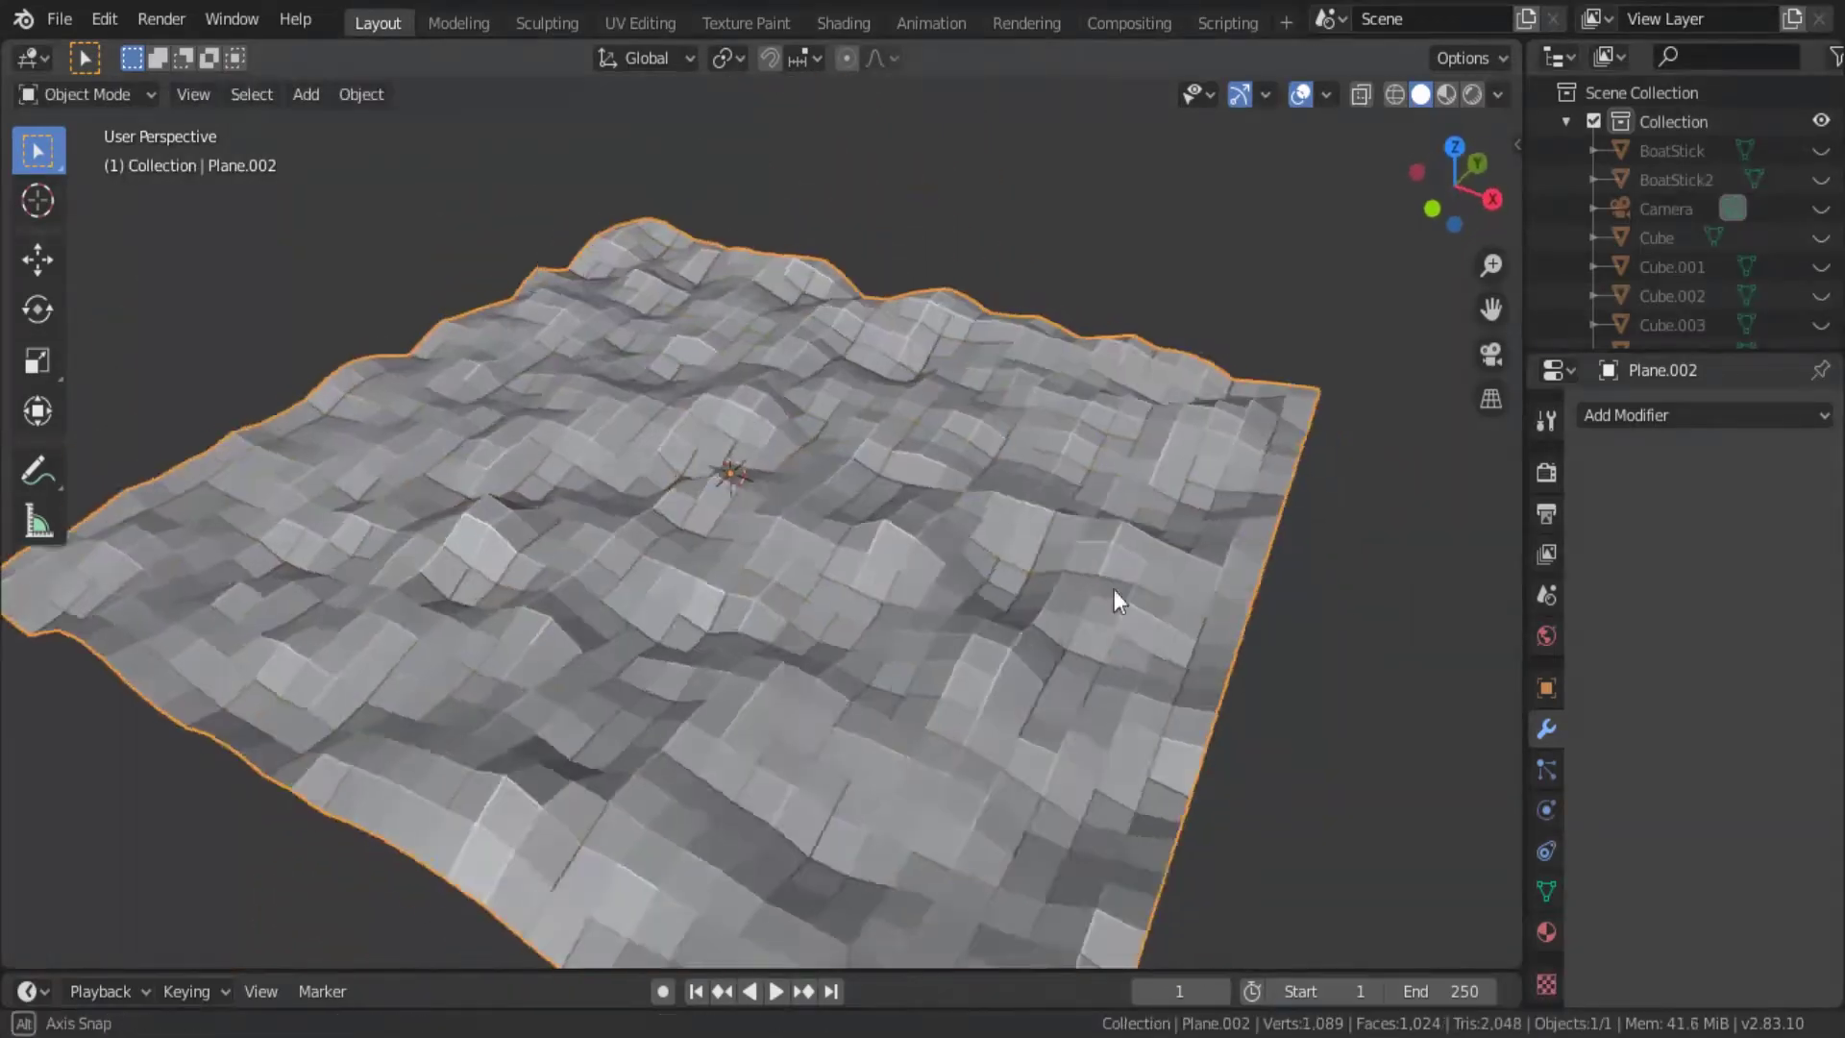
Add a Decimate modifier, set its ratio to about 0.45, and apply it.
left_click(1610, 415)
left_click(1321, 606)
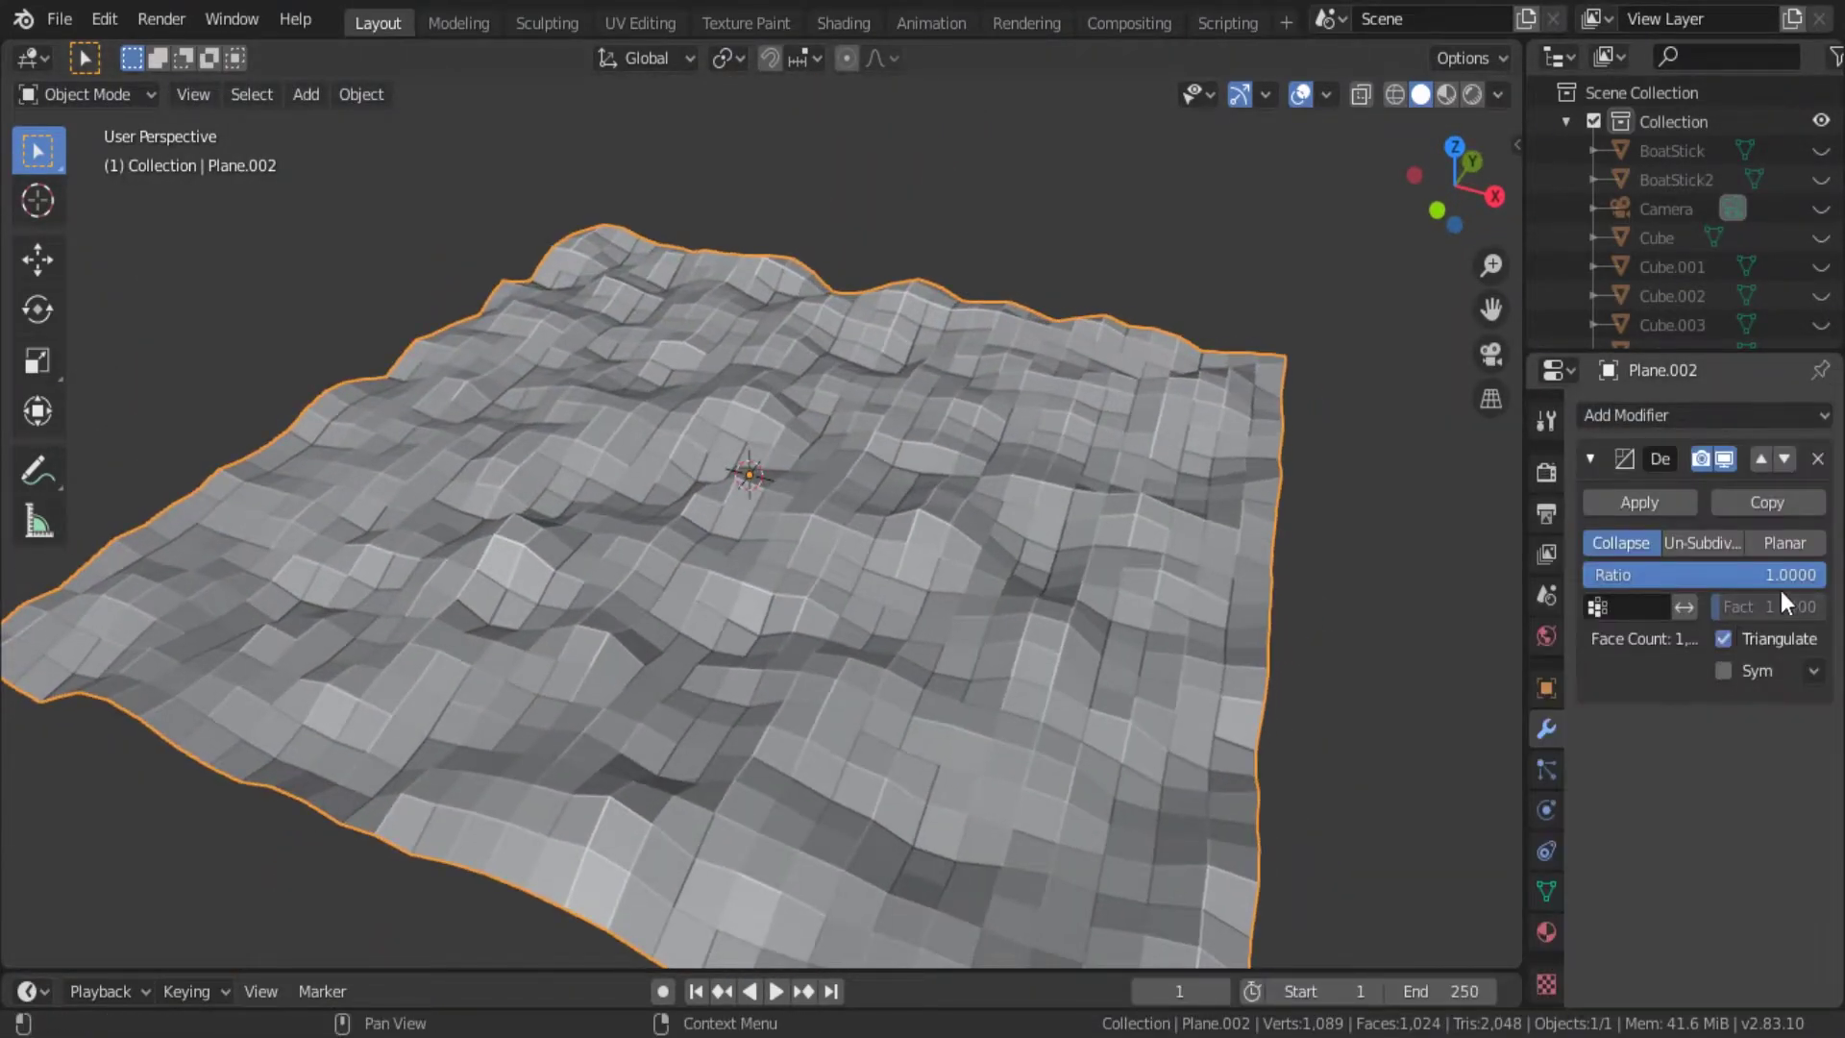
left_click_drag(1778, 575, 1662, 575)
mouse_move(1126, 503)
middle_mouse_down()
mouse_move(1169, 524)
mouse_move(1157, 667)
mouse_move(1188, 558)
middle_mouse_up()
scroll(1188, 557, "up", 4)
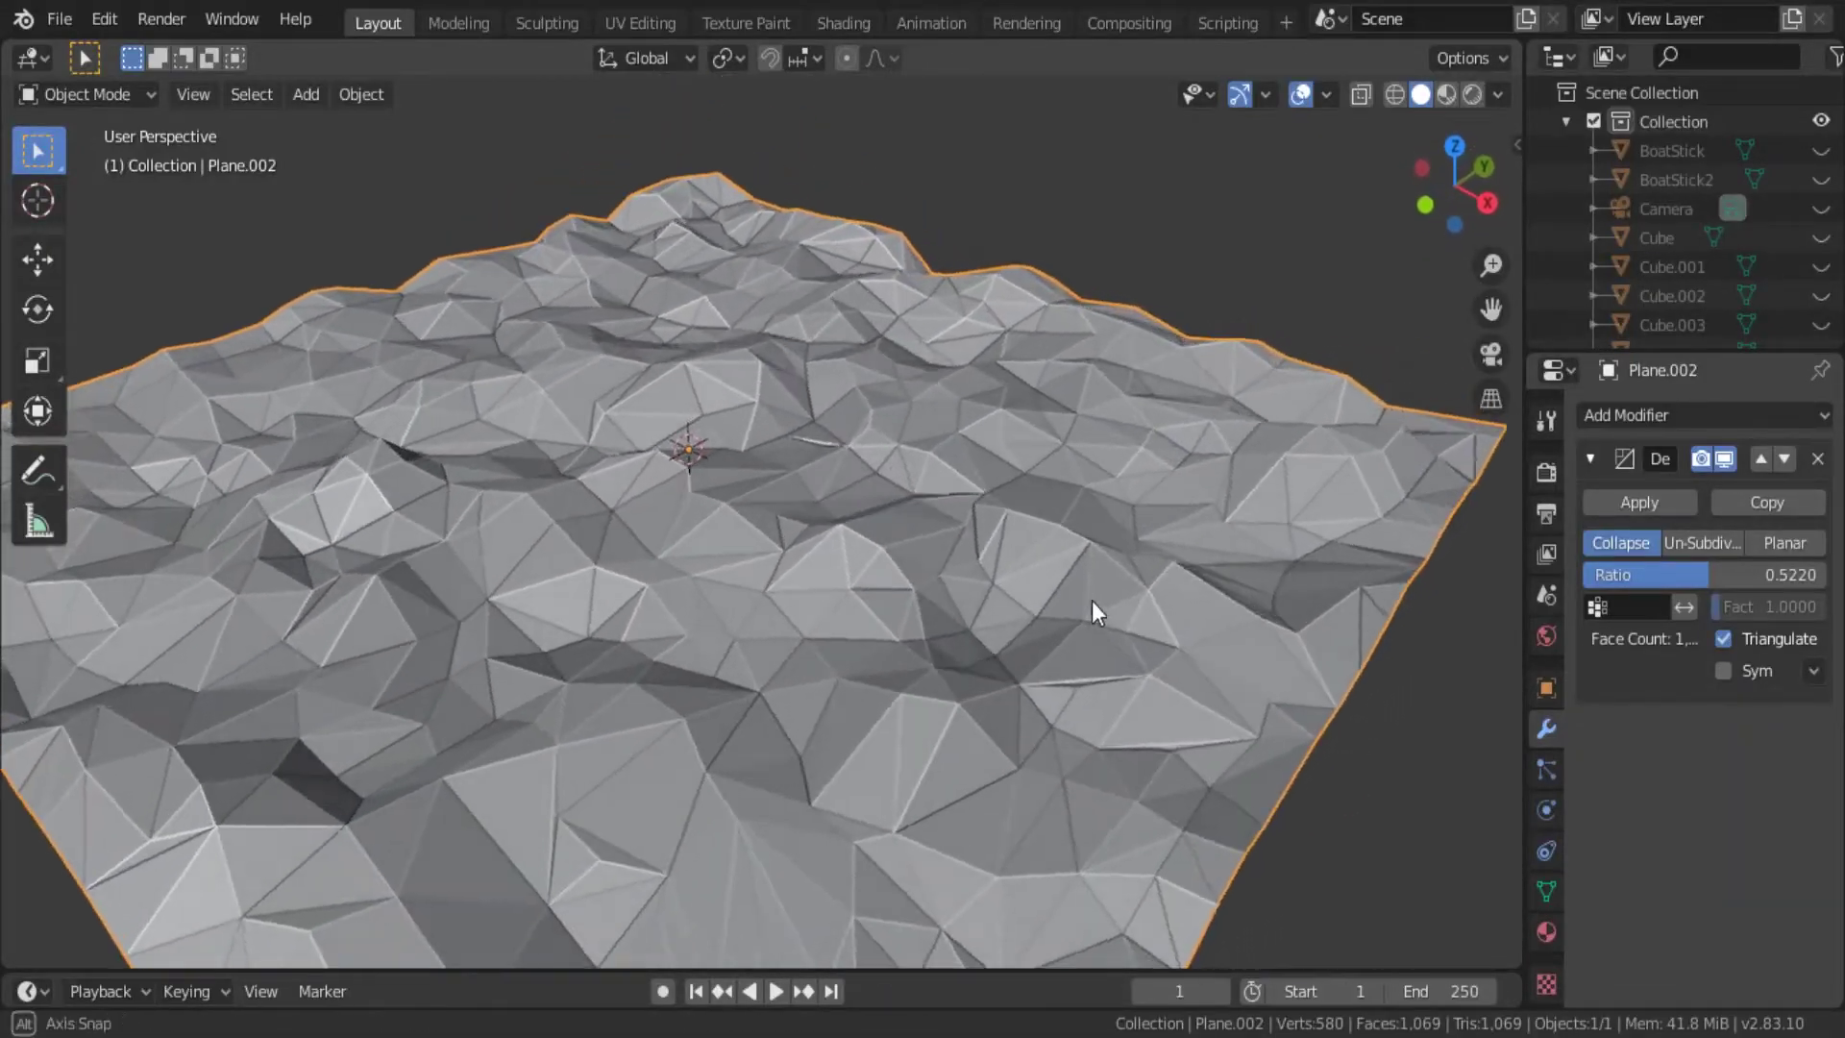
mouse_move(1705, 575)
left_mouse_down()
mouse_move(1671, 575)
mouse_move(1692, 575)
left_mouse_up()
mouse_move(1038, 606)
middle_mouse_down()
mouse_move(990, 576)
mouse_move(955, 697)
middle_mouse_up()
left_click(1638, 503)
Orbit to a near top-down view of the faceted sea and reselect the plane.
mouse_move(898, 623)
middle_mouse_down()
mouse_move(961, 527)
mouse_move(869, 673)
middle_mouse_up()
key("Tab")
mouse_move(1259, 362)
middle_mouse_down()
mouse_move(1195, 452)
mouse_move(1242, 400)
mouse_move(1261, 192)
mouse_move(1209, 342)
mouse_move(1284, 333)
middle_mouse_up()
left_click(1195, 452)
left_click(1284, 332)
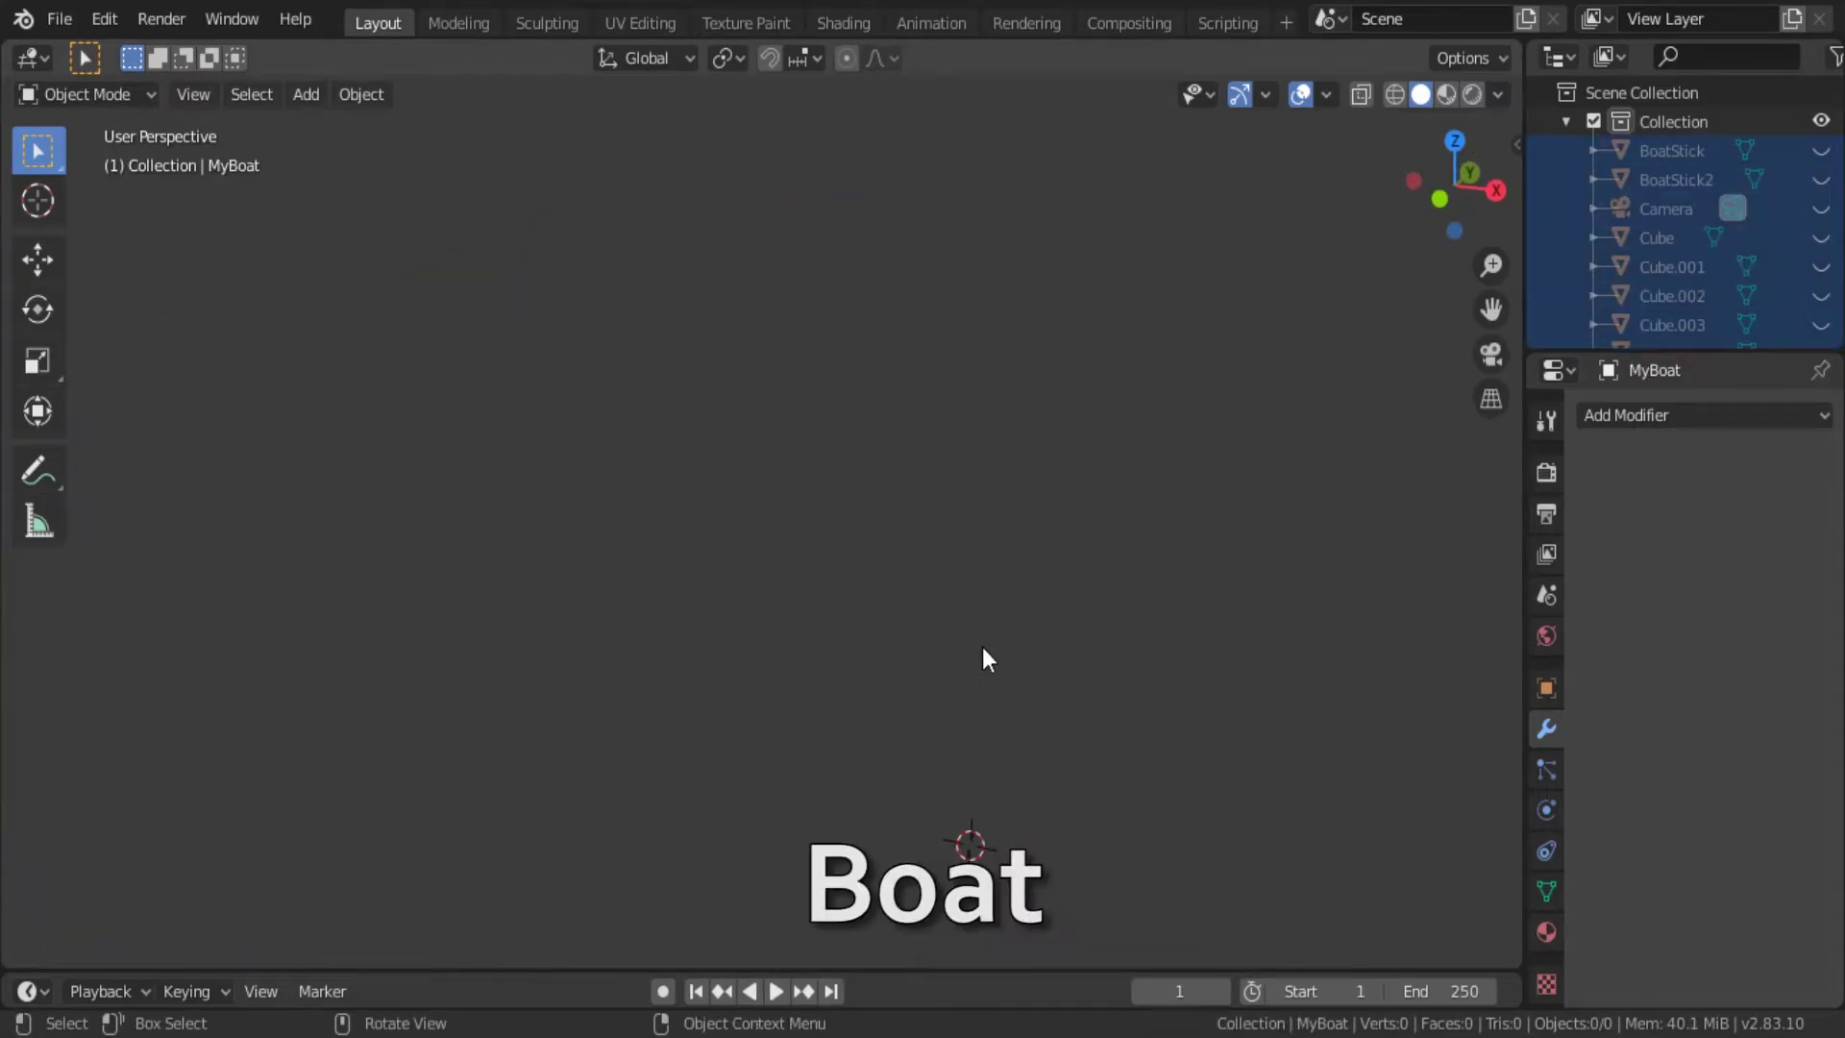
Add a new cube and delete its top face to make an open box.
key("KP_1")
key("shift+a")
left_click(1077, 471)
middle_click_drag(1076, 471, 911, 562)
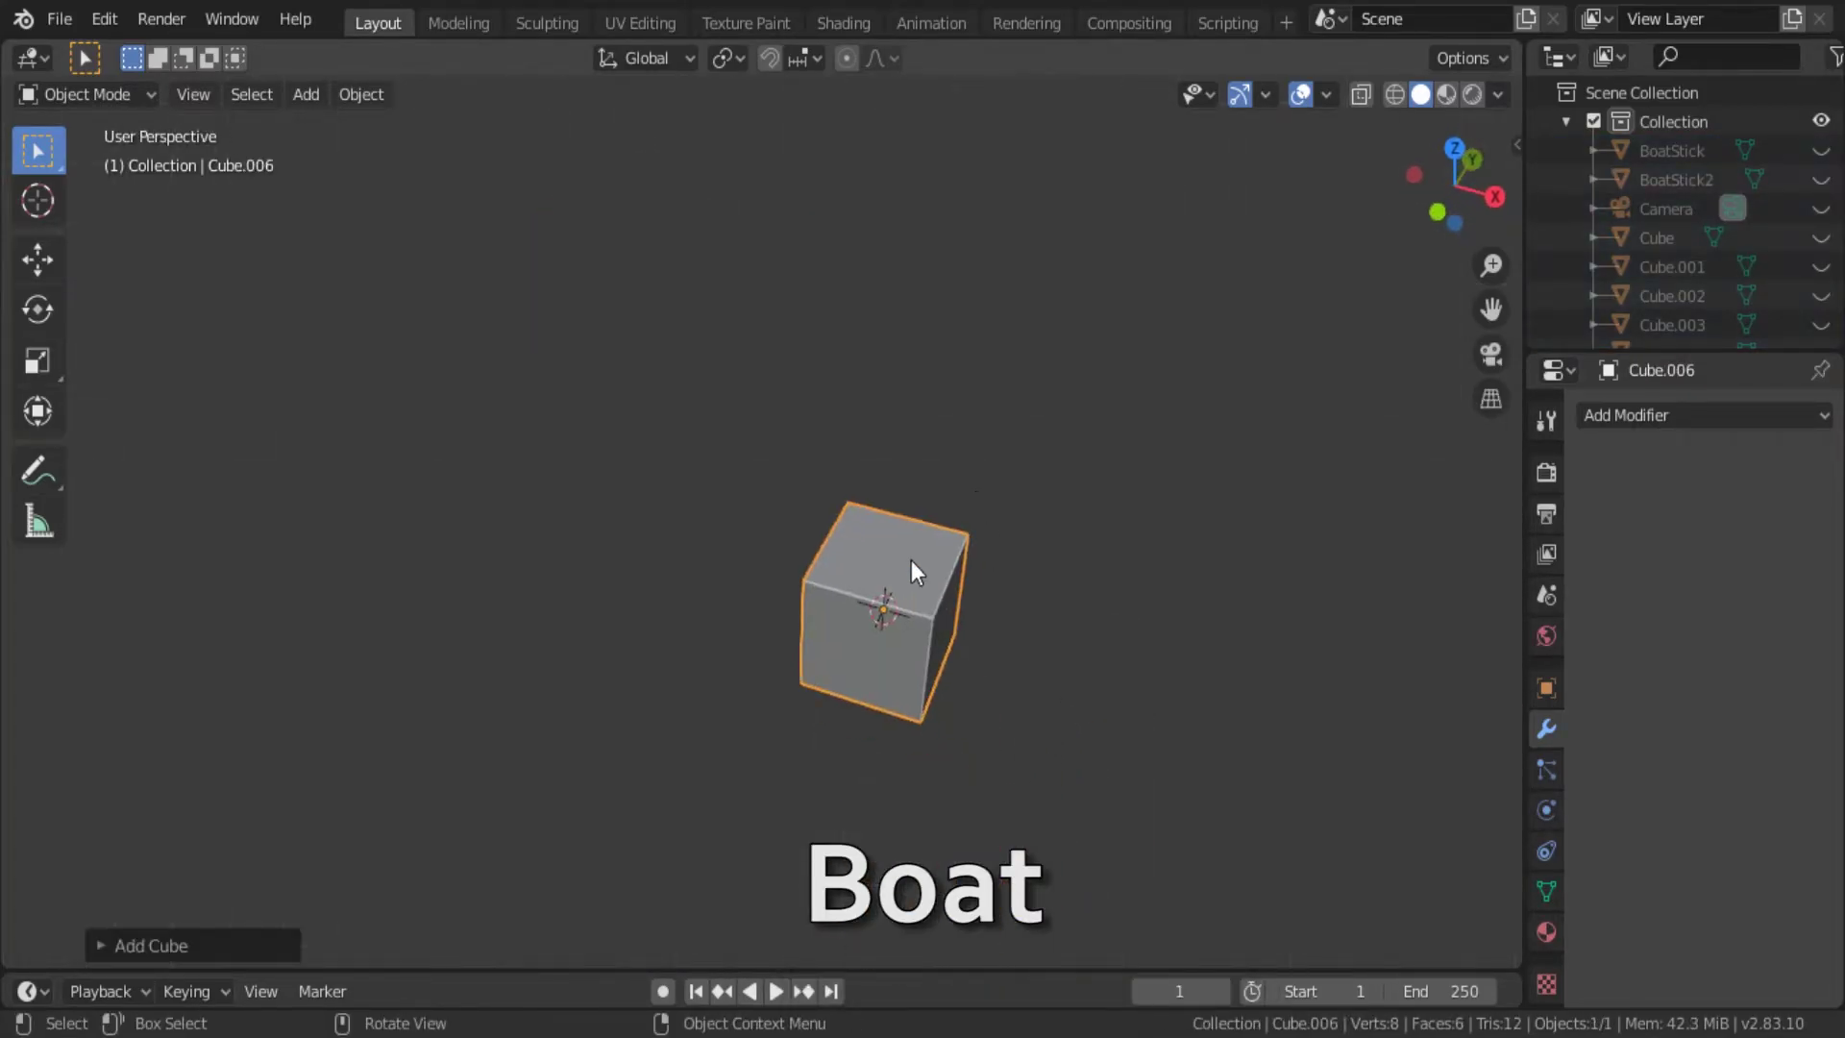
key("Tab")
key("3")
left_click(1064, 615)
key("x")
key("f")
mouse_move(1064, 615)
middle_mouse_down()
mouse_move(698, 763)
mouse_move(725, 786)
middle_mouse_up()
Stretch the open box lengthwise along the Y axis.
key("a")
key("s")
key("y")
left_click(955, 759)
key("KP_7")
scroll(965, 625, "up", 2)
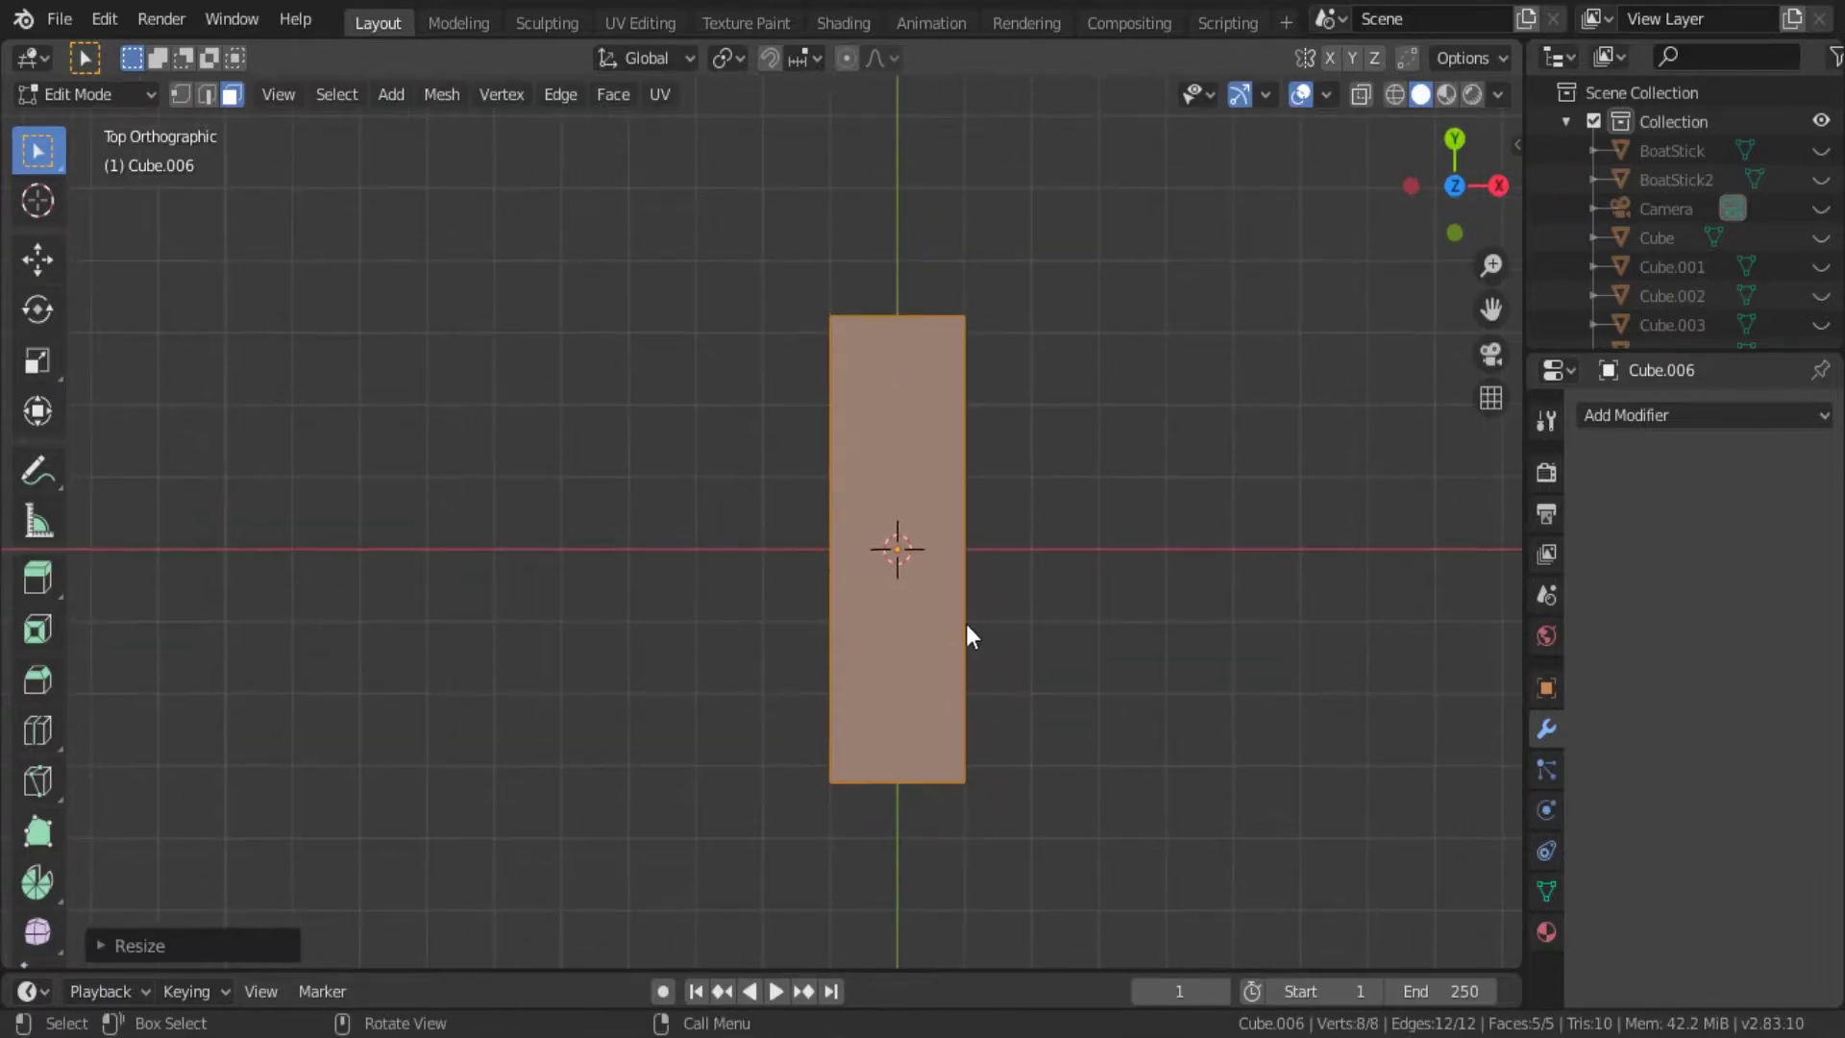
key("alt+a")
middle_click_drag(1128, 603, 1192, 408)
key("KP_7")
Scale the box along X to set the hull's width.
key("a")
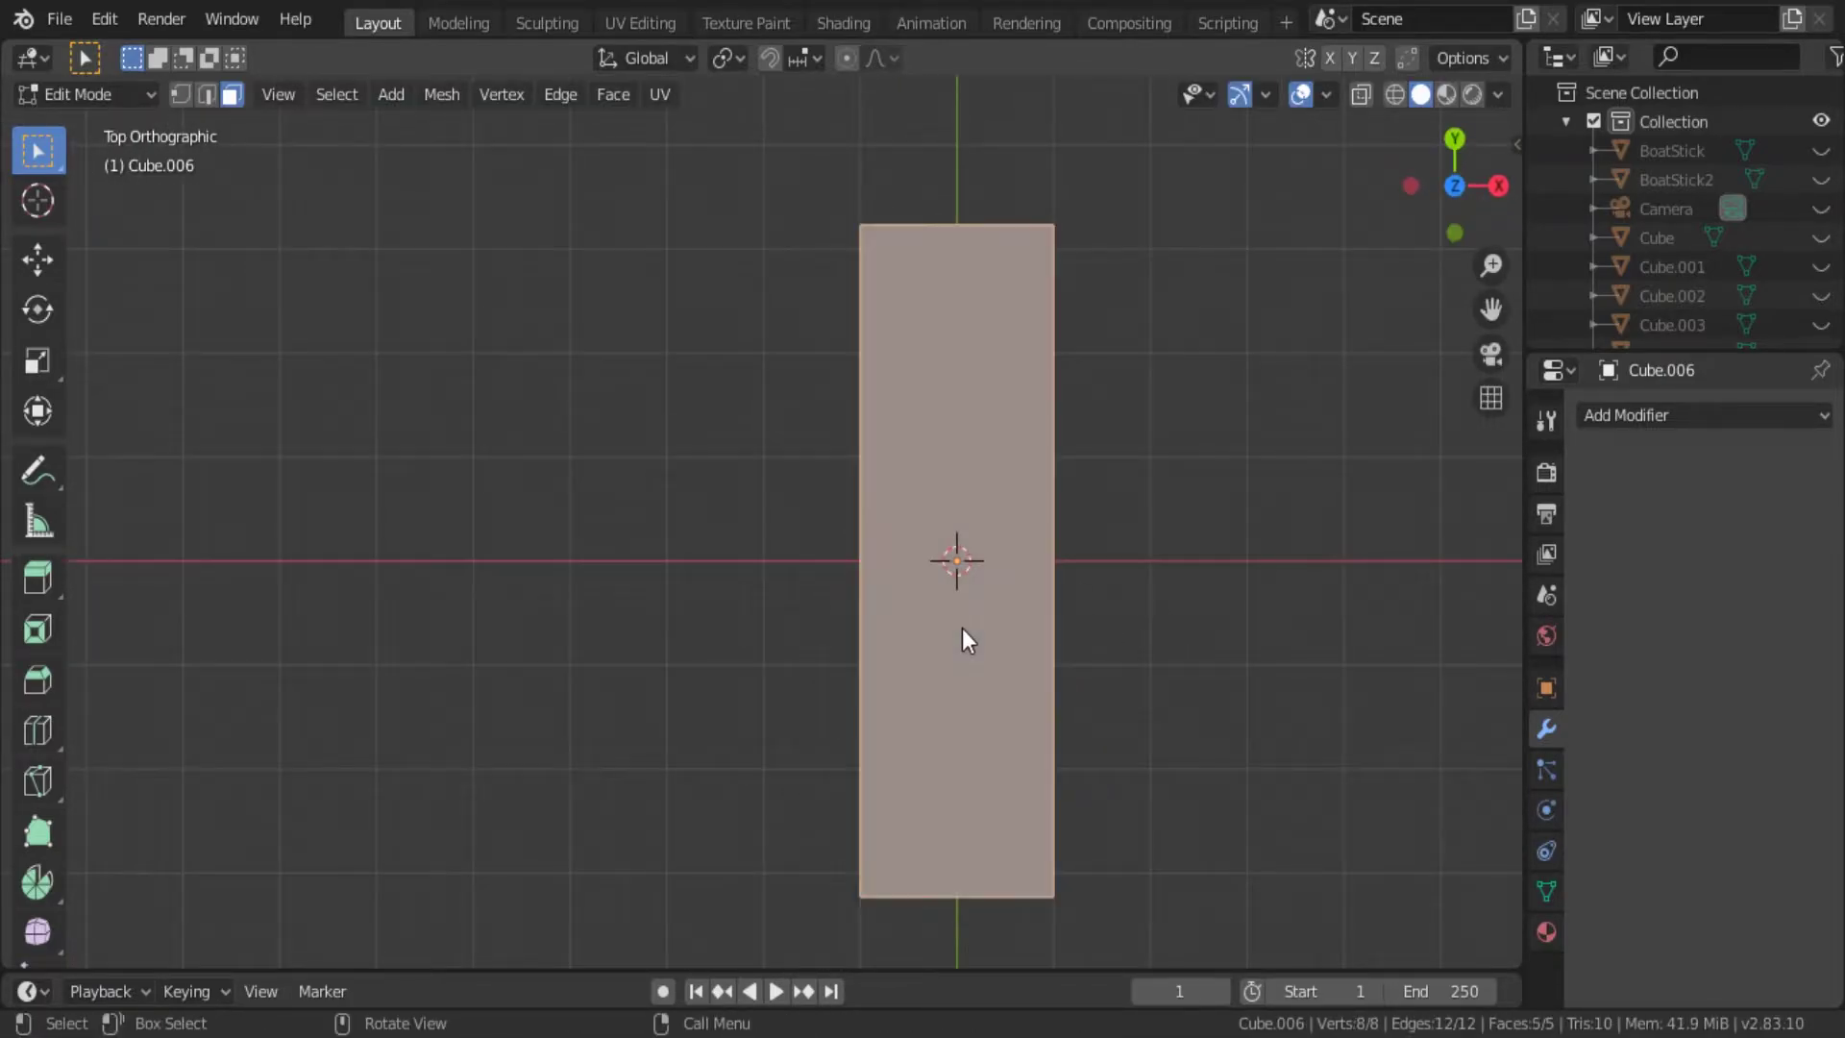
key("s")
key("x")
left_click(1009, 626)
mouse_move(1010, 626)
middle_mouse_down()
mouse_move(949, 419)
mouse_move(1075, 597)
mouse_move(921, 594)
middle_mouse_up()
key("KP_7")
key("alt+a")
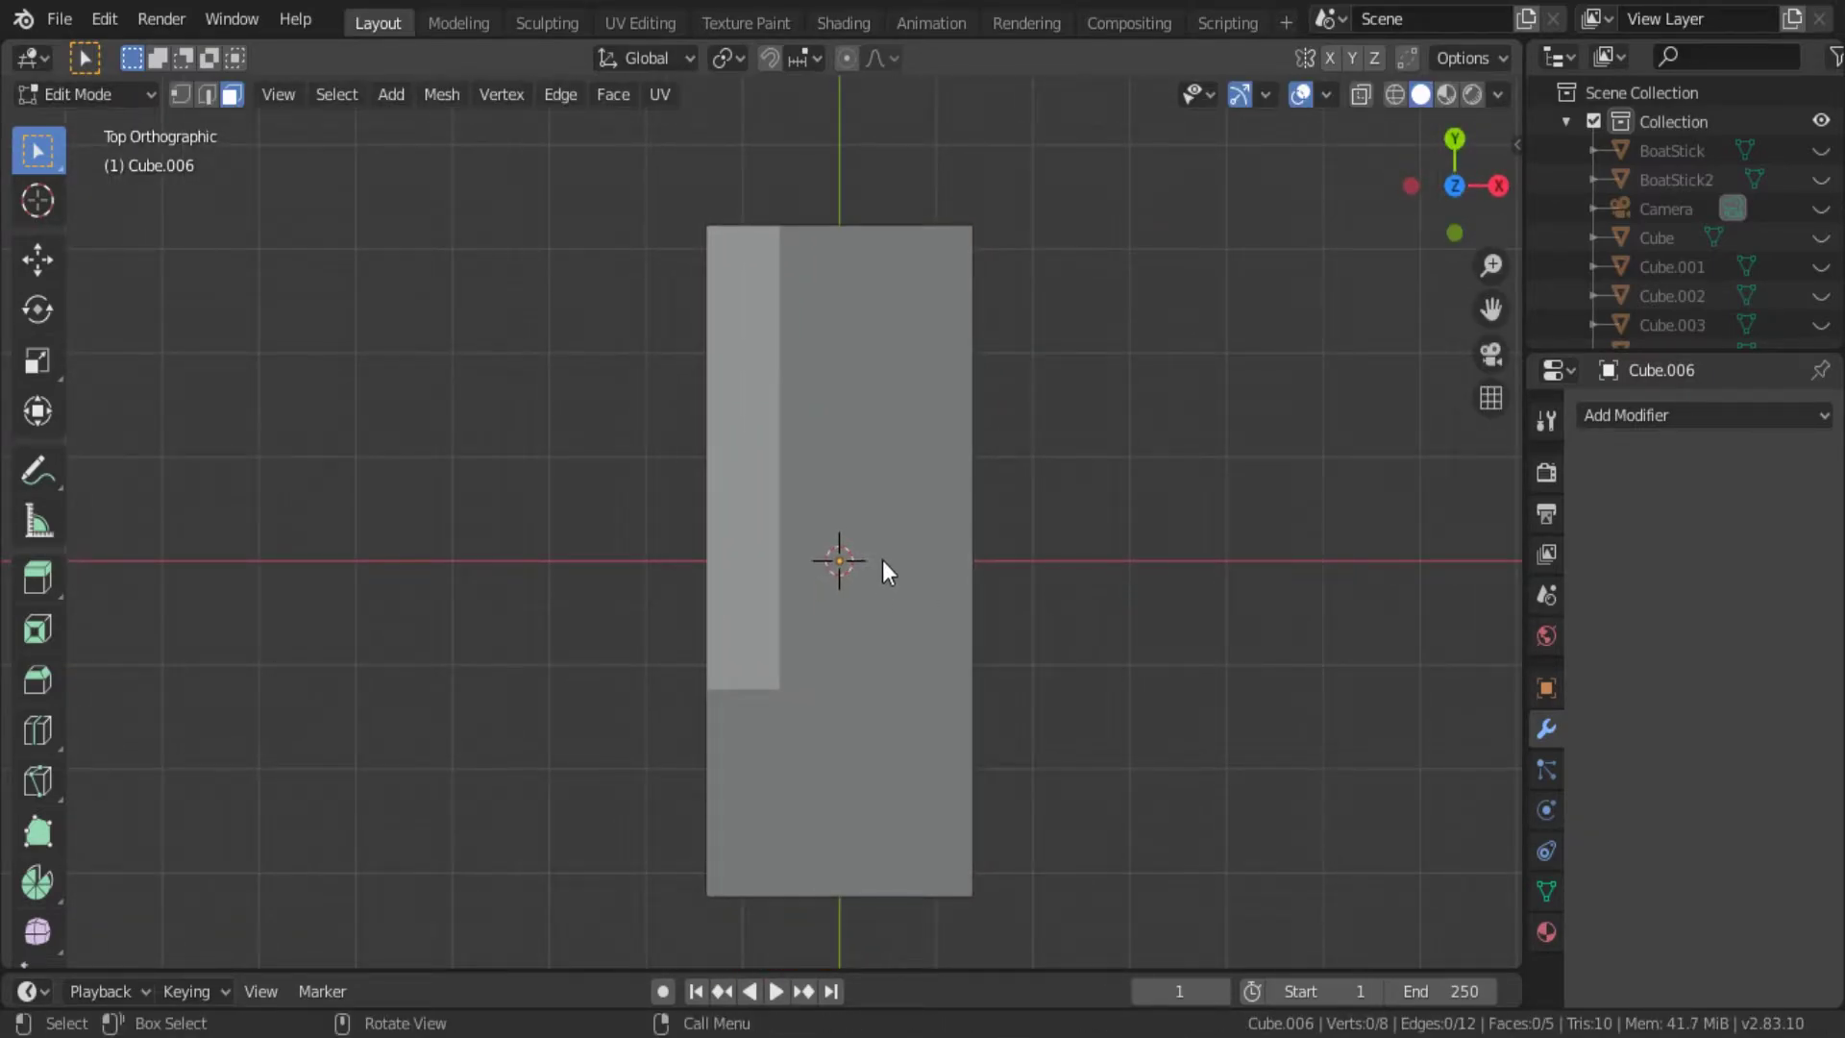
Add loop cuts: one near the lower end, two in the upper half, two in the lower section.
key("ctrl+r")
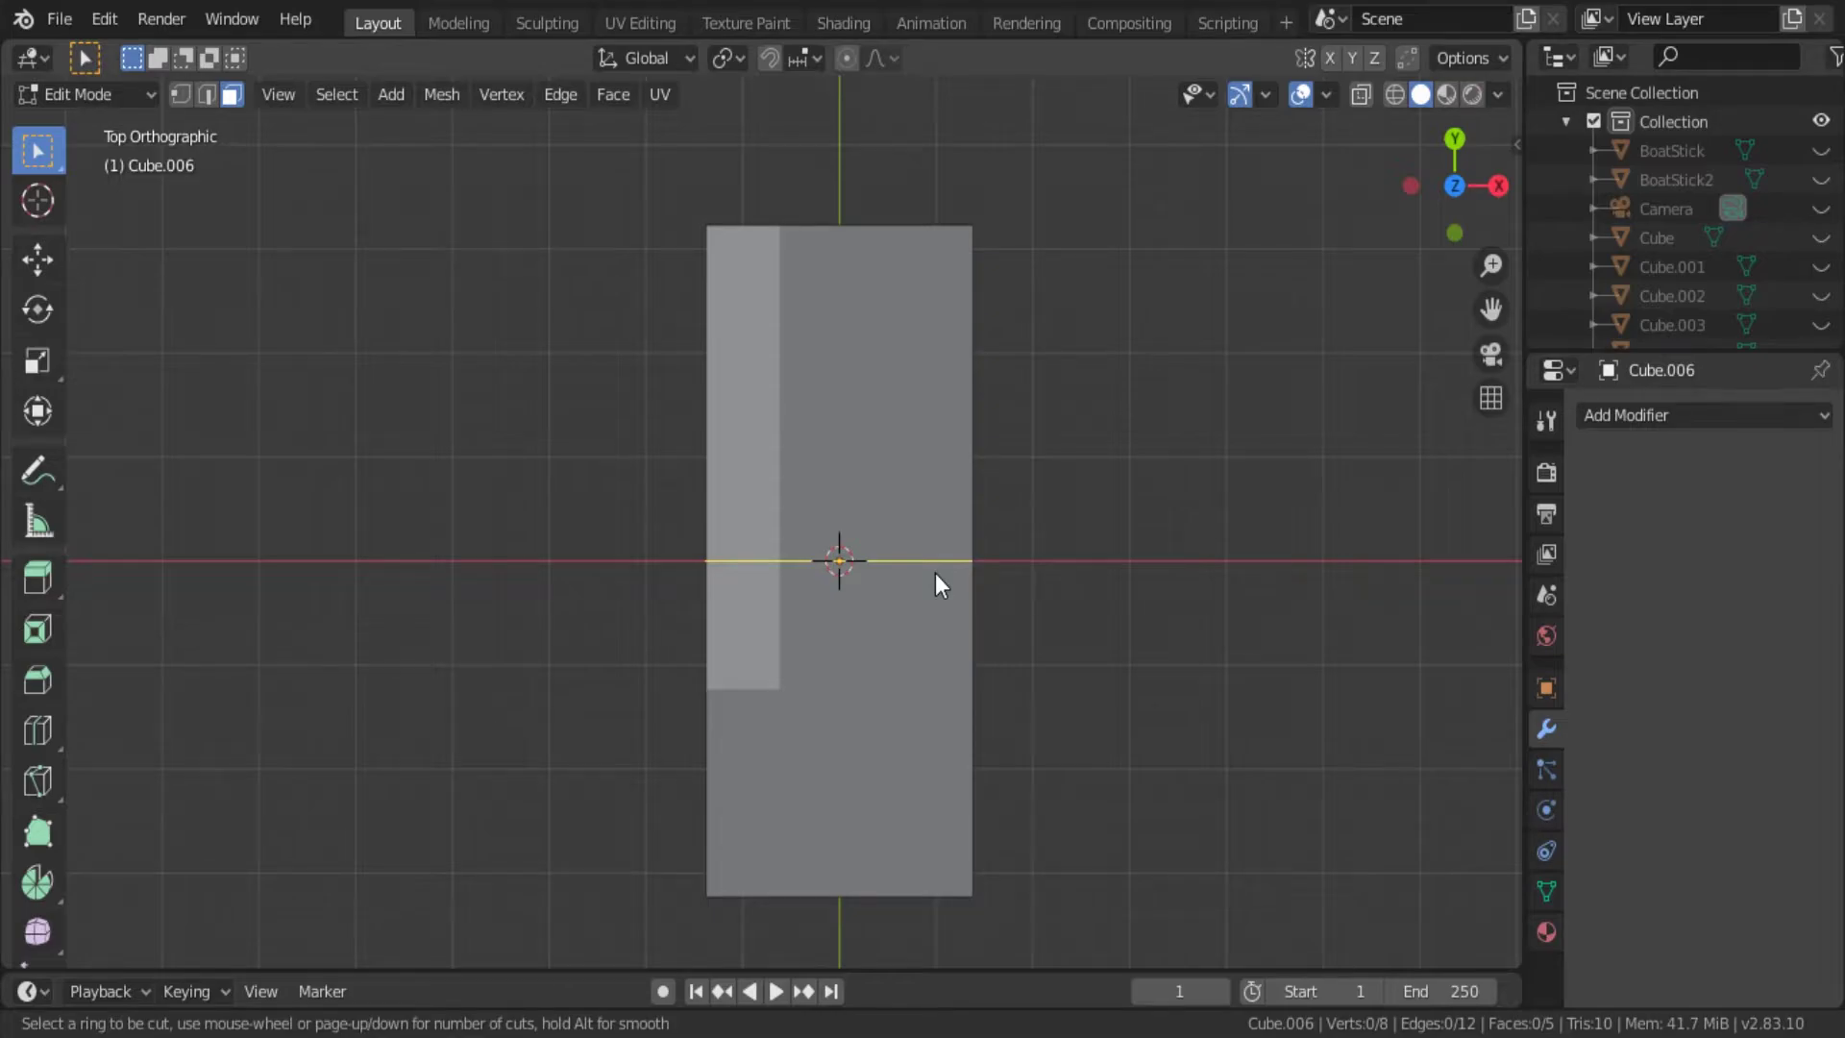
left_click(936, 572)
left_click(934, 718)
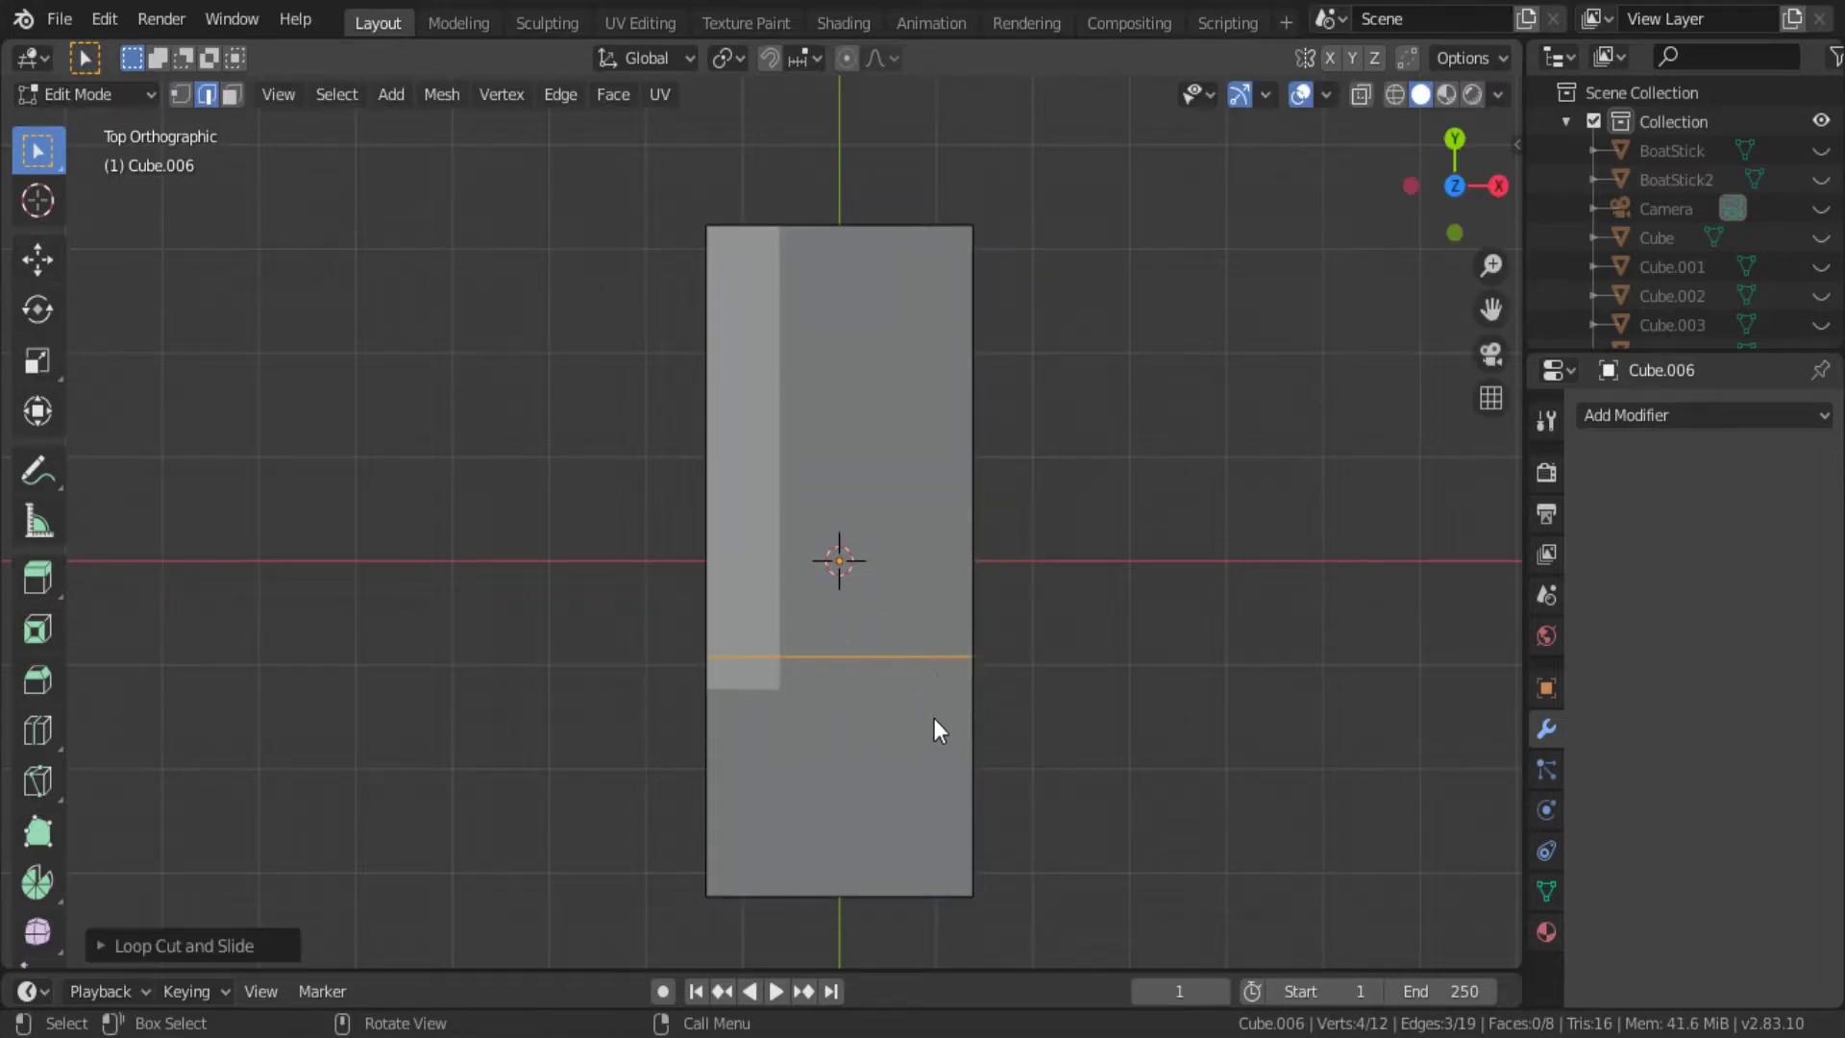
key("ctrl+r")
scroll(955, 430, "up", 1)
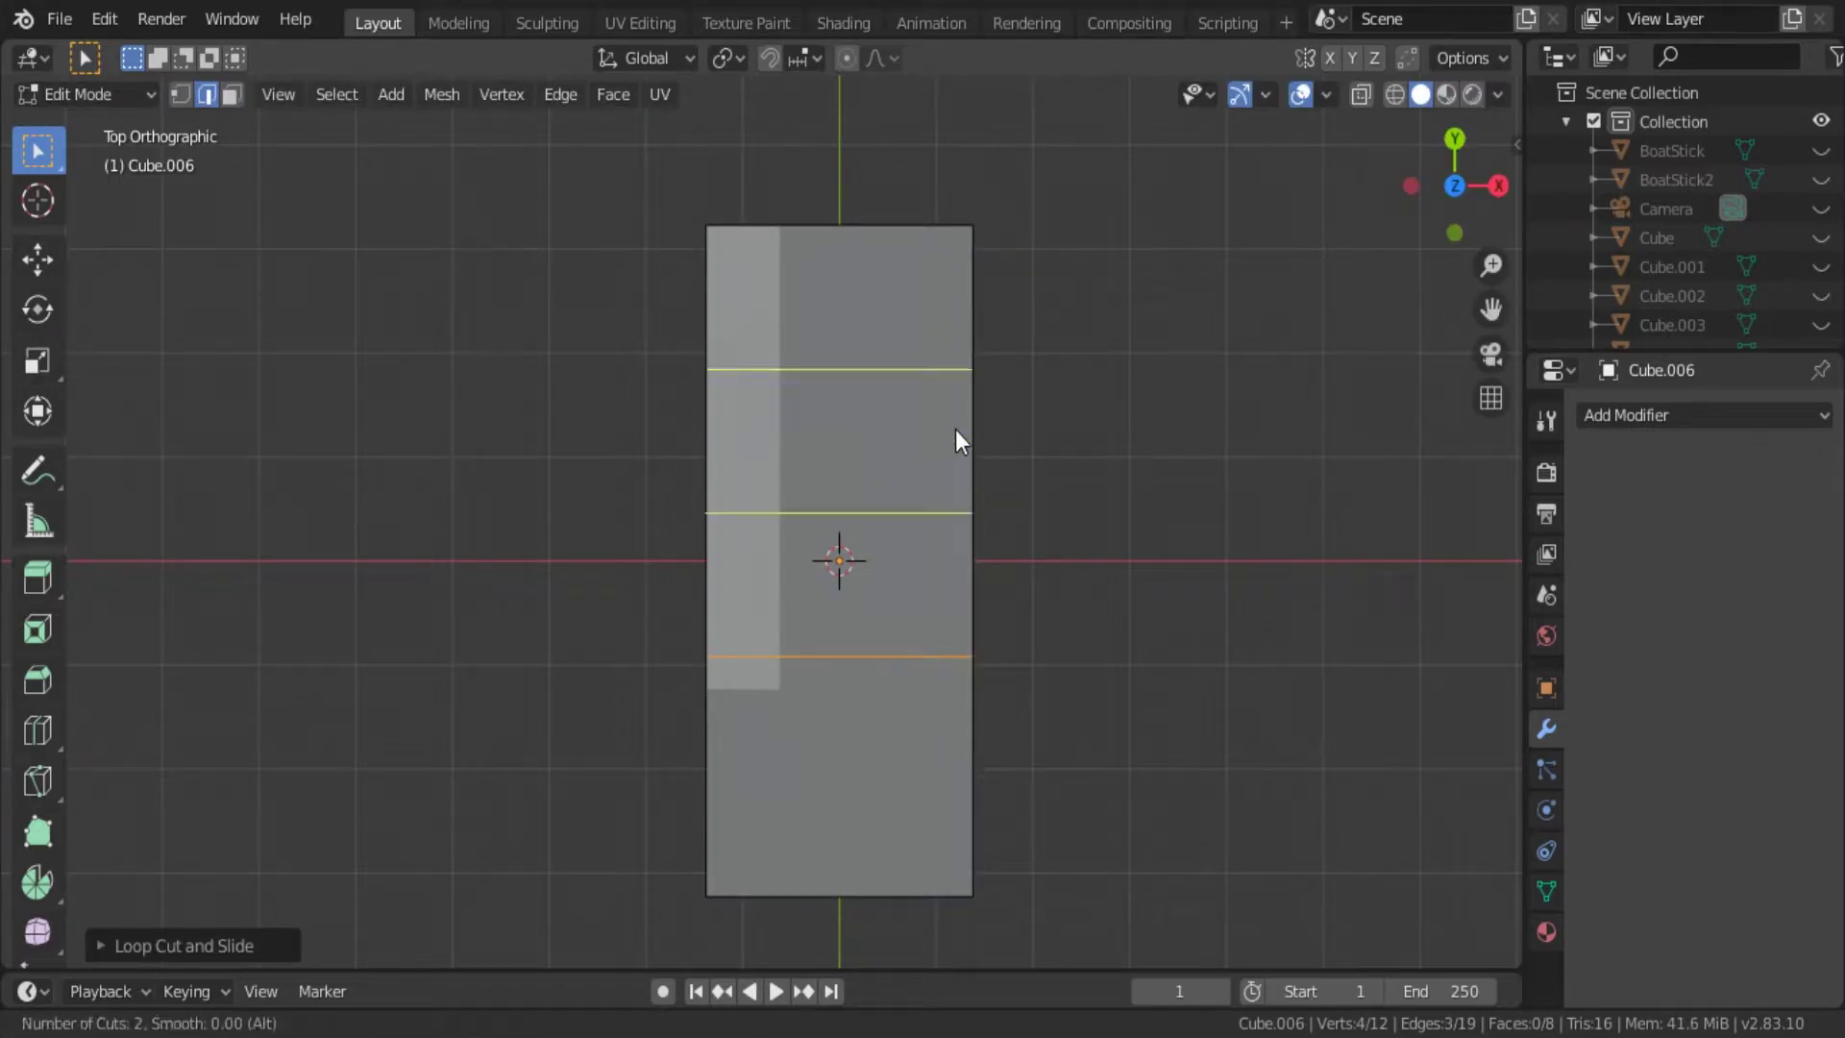
left_click(956, 429)
right_click(955, 429)
key("ctrl+r")
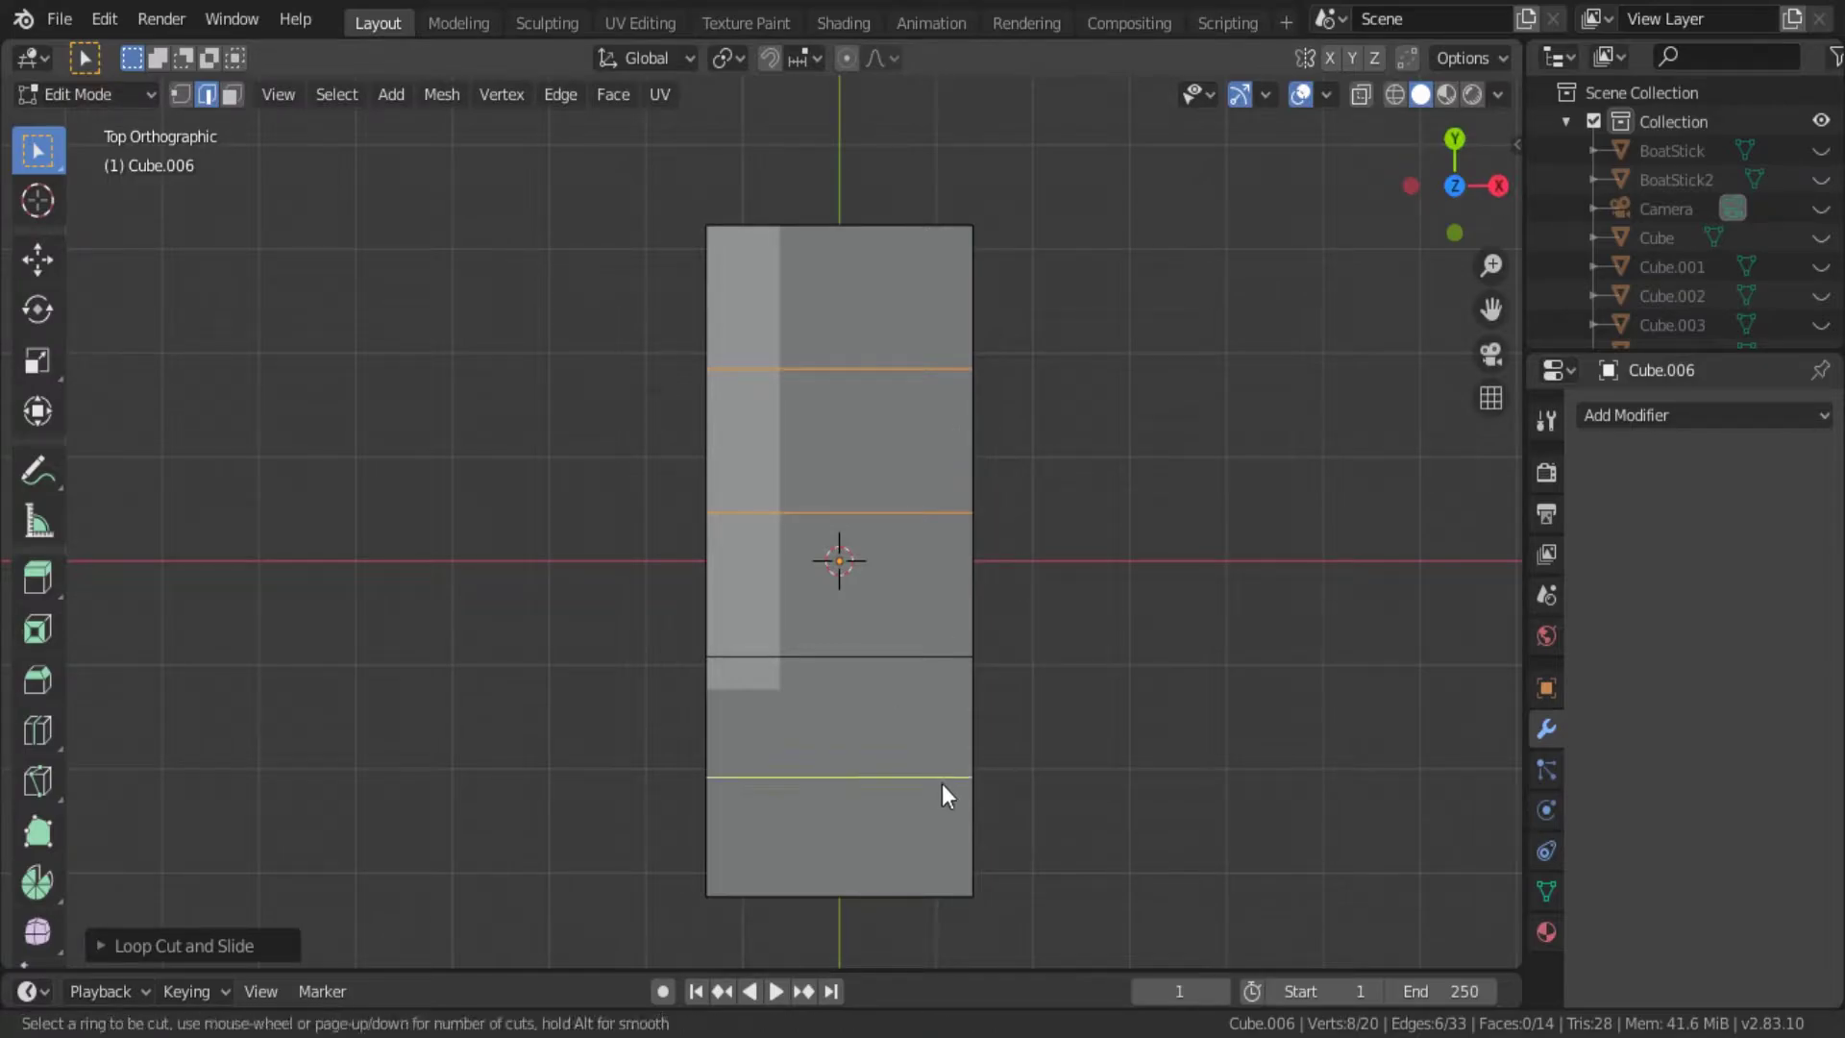
left_click(942, 783)
right_click(942, 786)
left_click(642, 783)
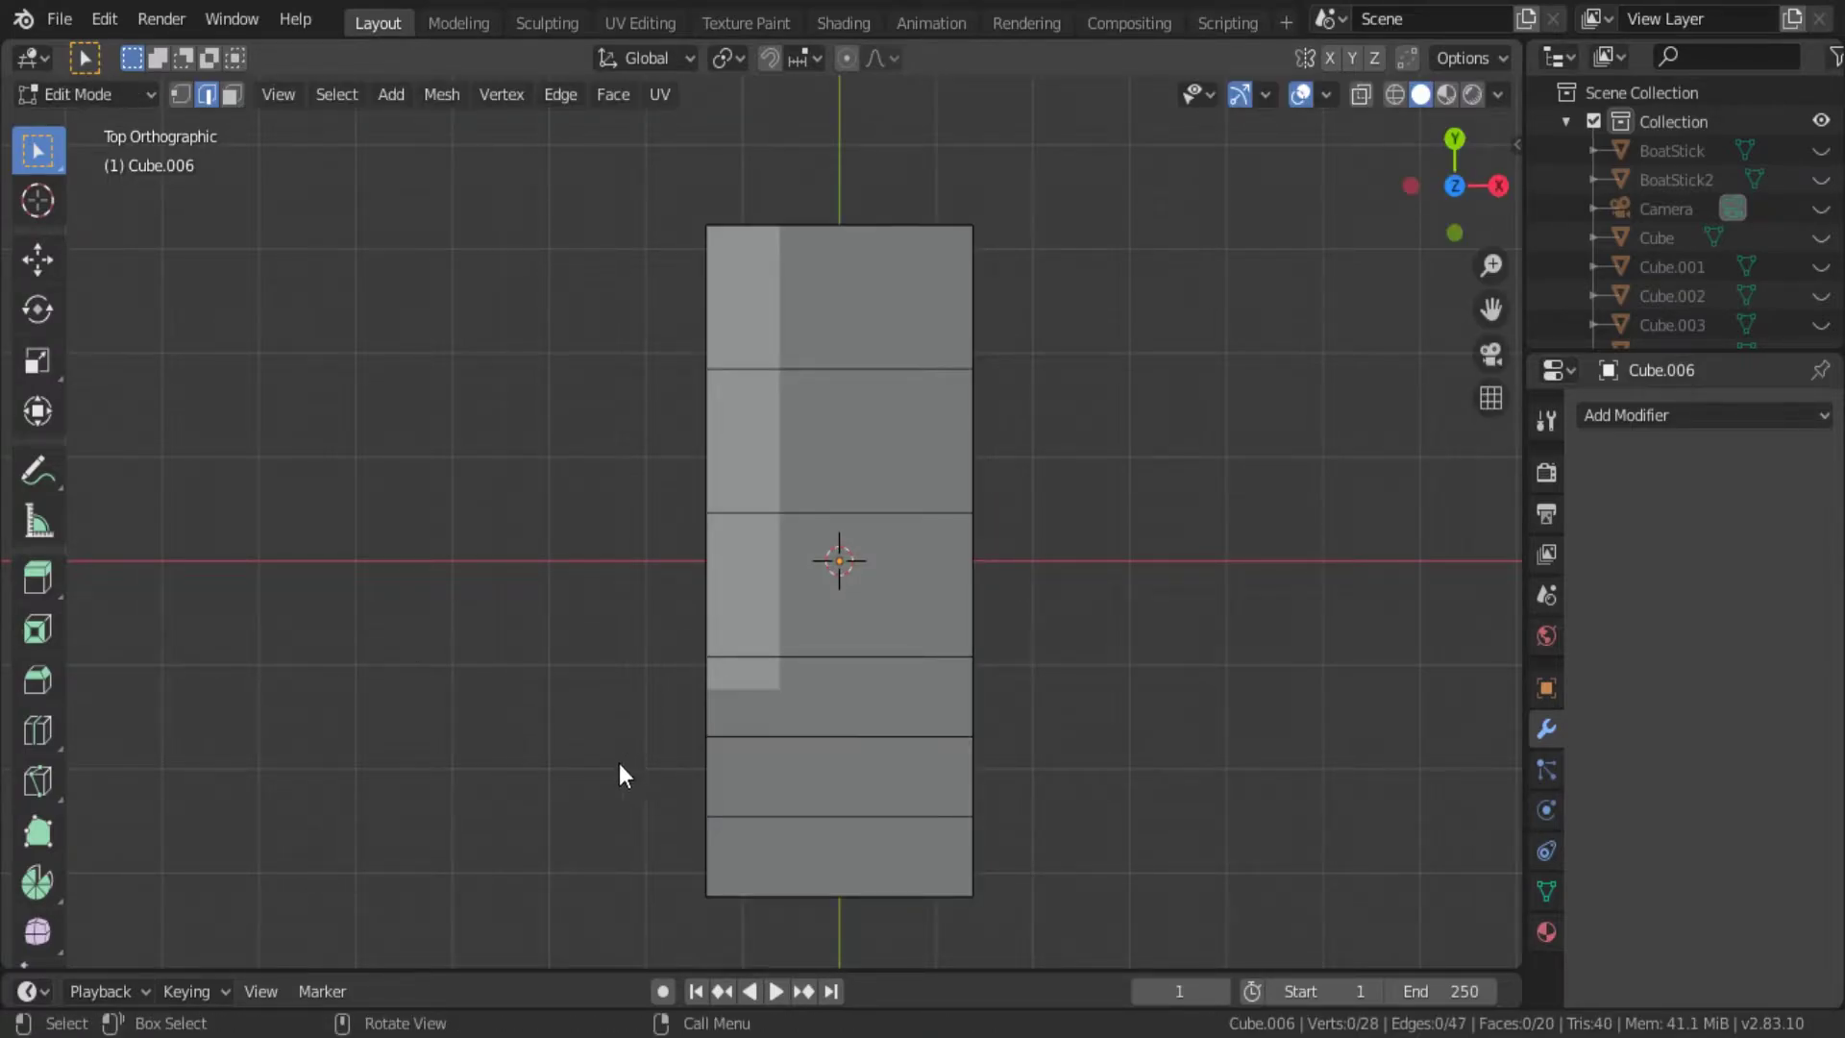
Turn on X-ray and widen the hull's middle edge loop along X.
left_click(1361, 93)
middle_click_drag(908, 493, 933, 448, "shift")
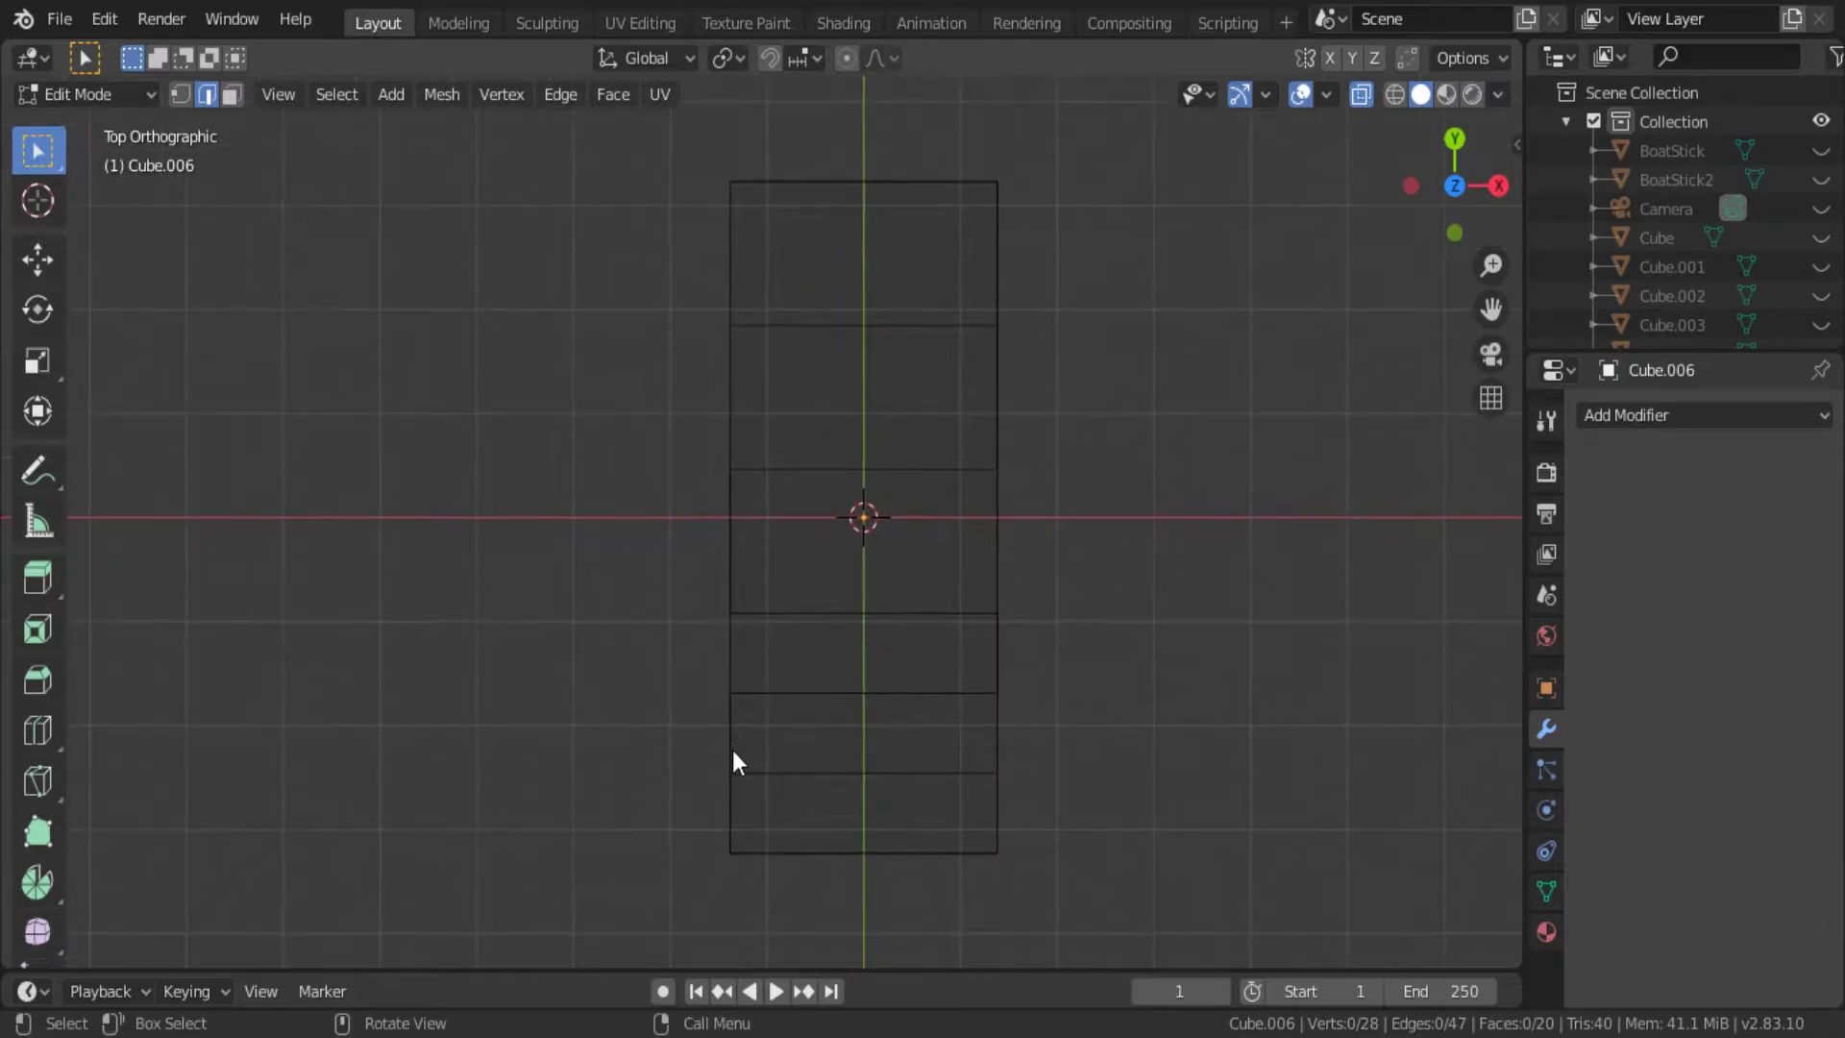
key("1")
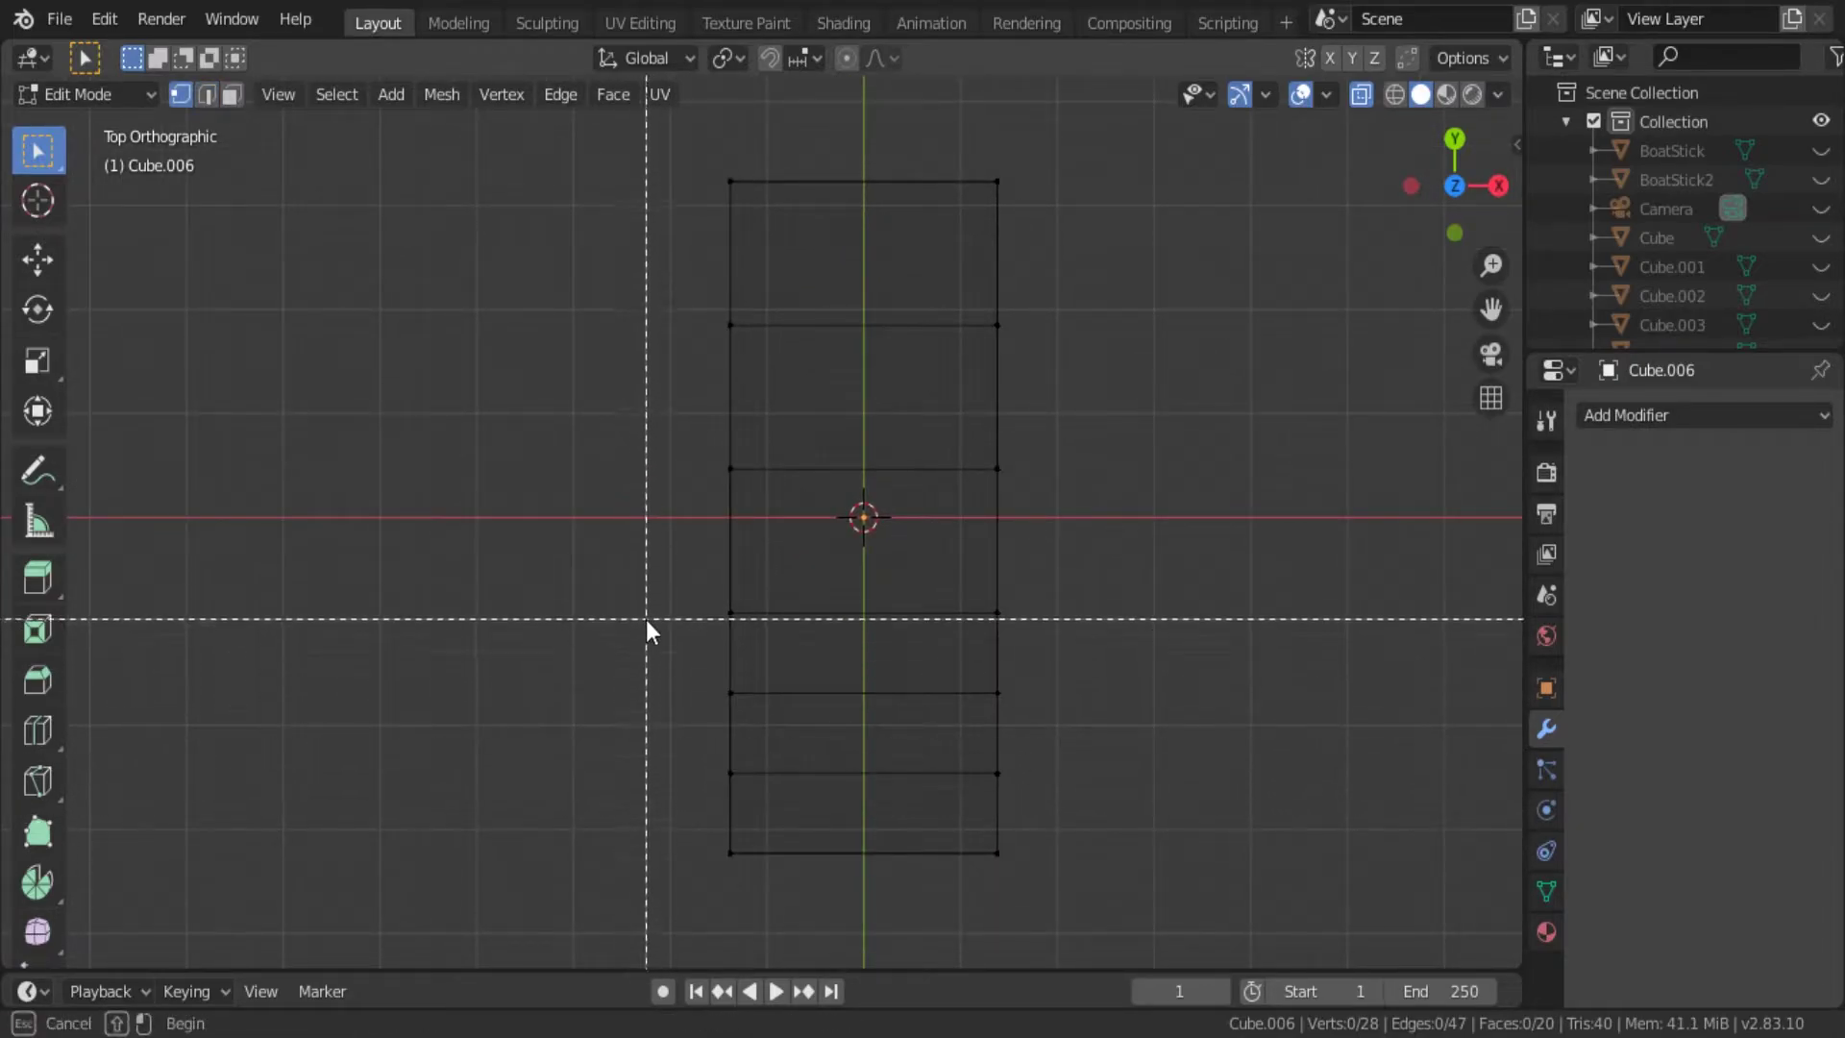
left_click_drag(644, 478, 1081, 684)
key("s")
key("x")
left_click(1105, 652)
Scale the upper section and the loop just above the middle along X.
key("alt+a")
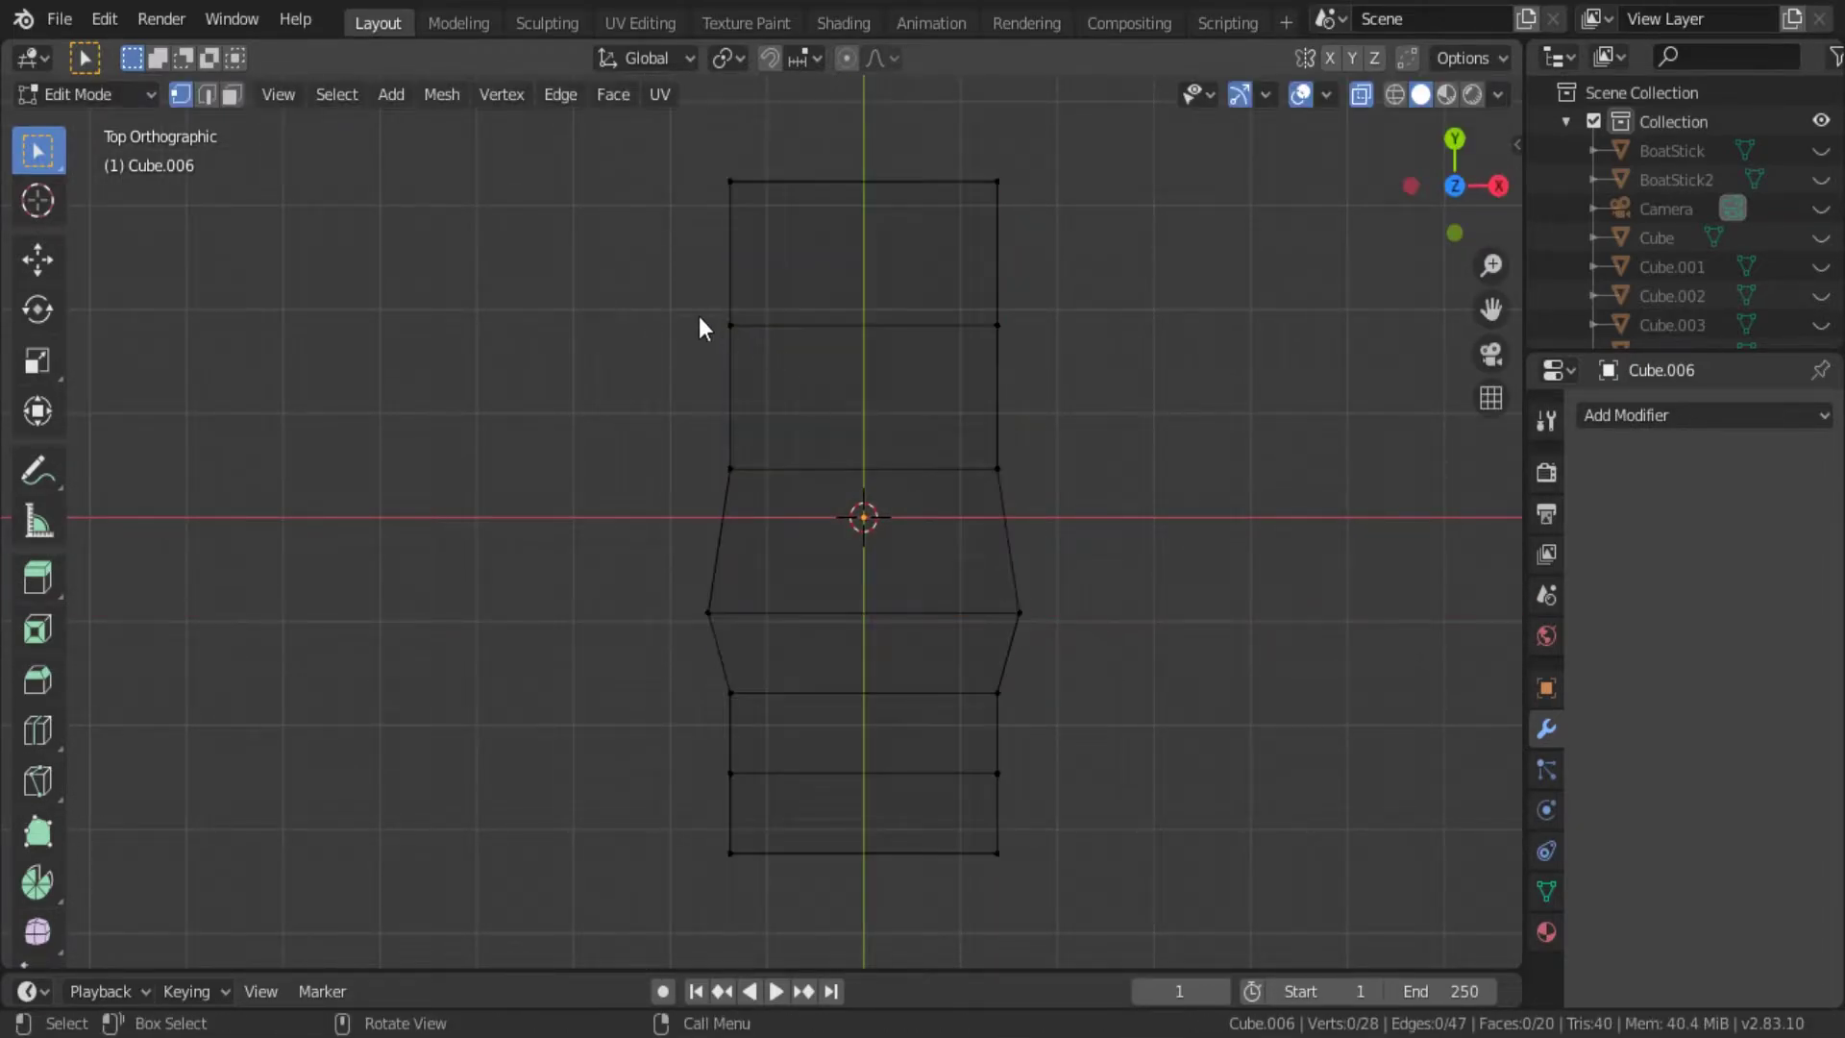
left_click_drag(651, 257, 1113, 498)
key("s")
key("x")
left_click(1105, 485)
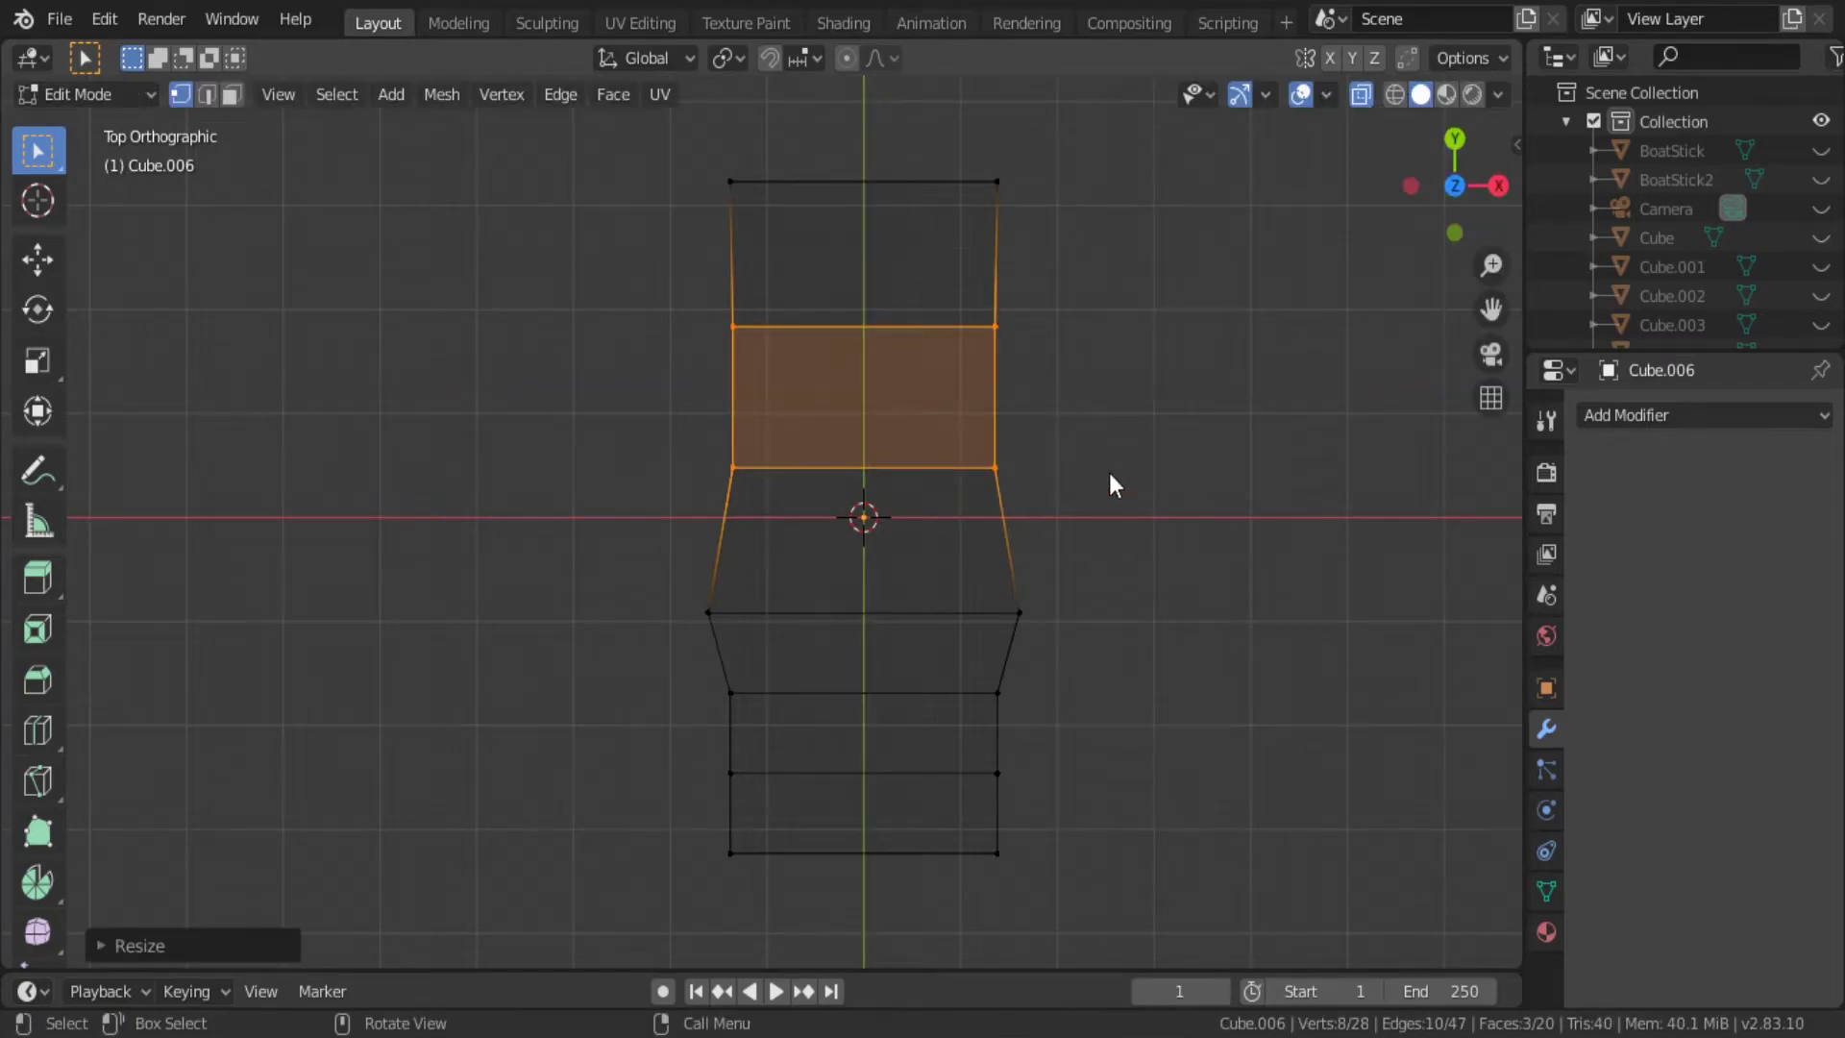
key("s")
key("x")
left_click(1106, 471)
key("alt+a")
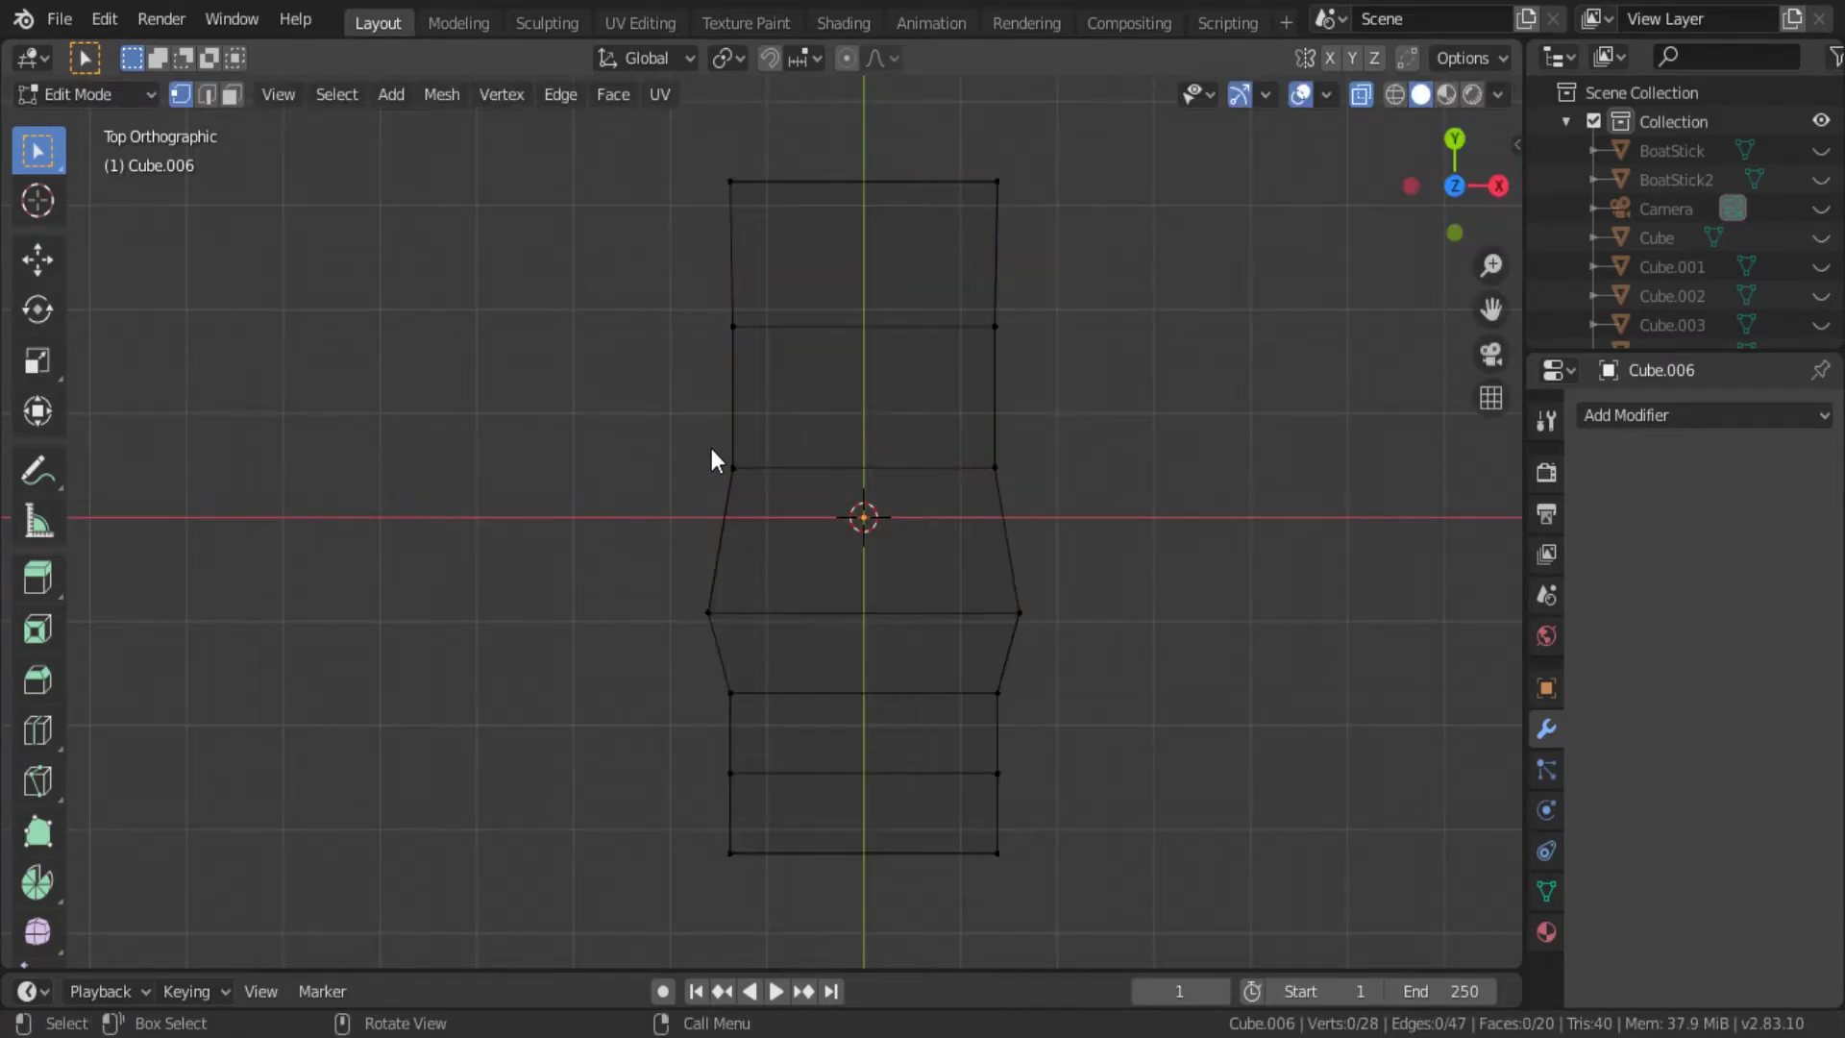
left_click_drag(709, 444, 1084, 538)
key("s")
key("x")
left_click(1090, 524)
Narrow the top edge loop and the loop near the upper end along X.
scroll(750, 274, "down", 1)
key("alt+a")
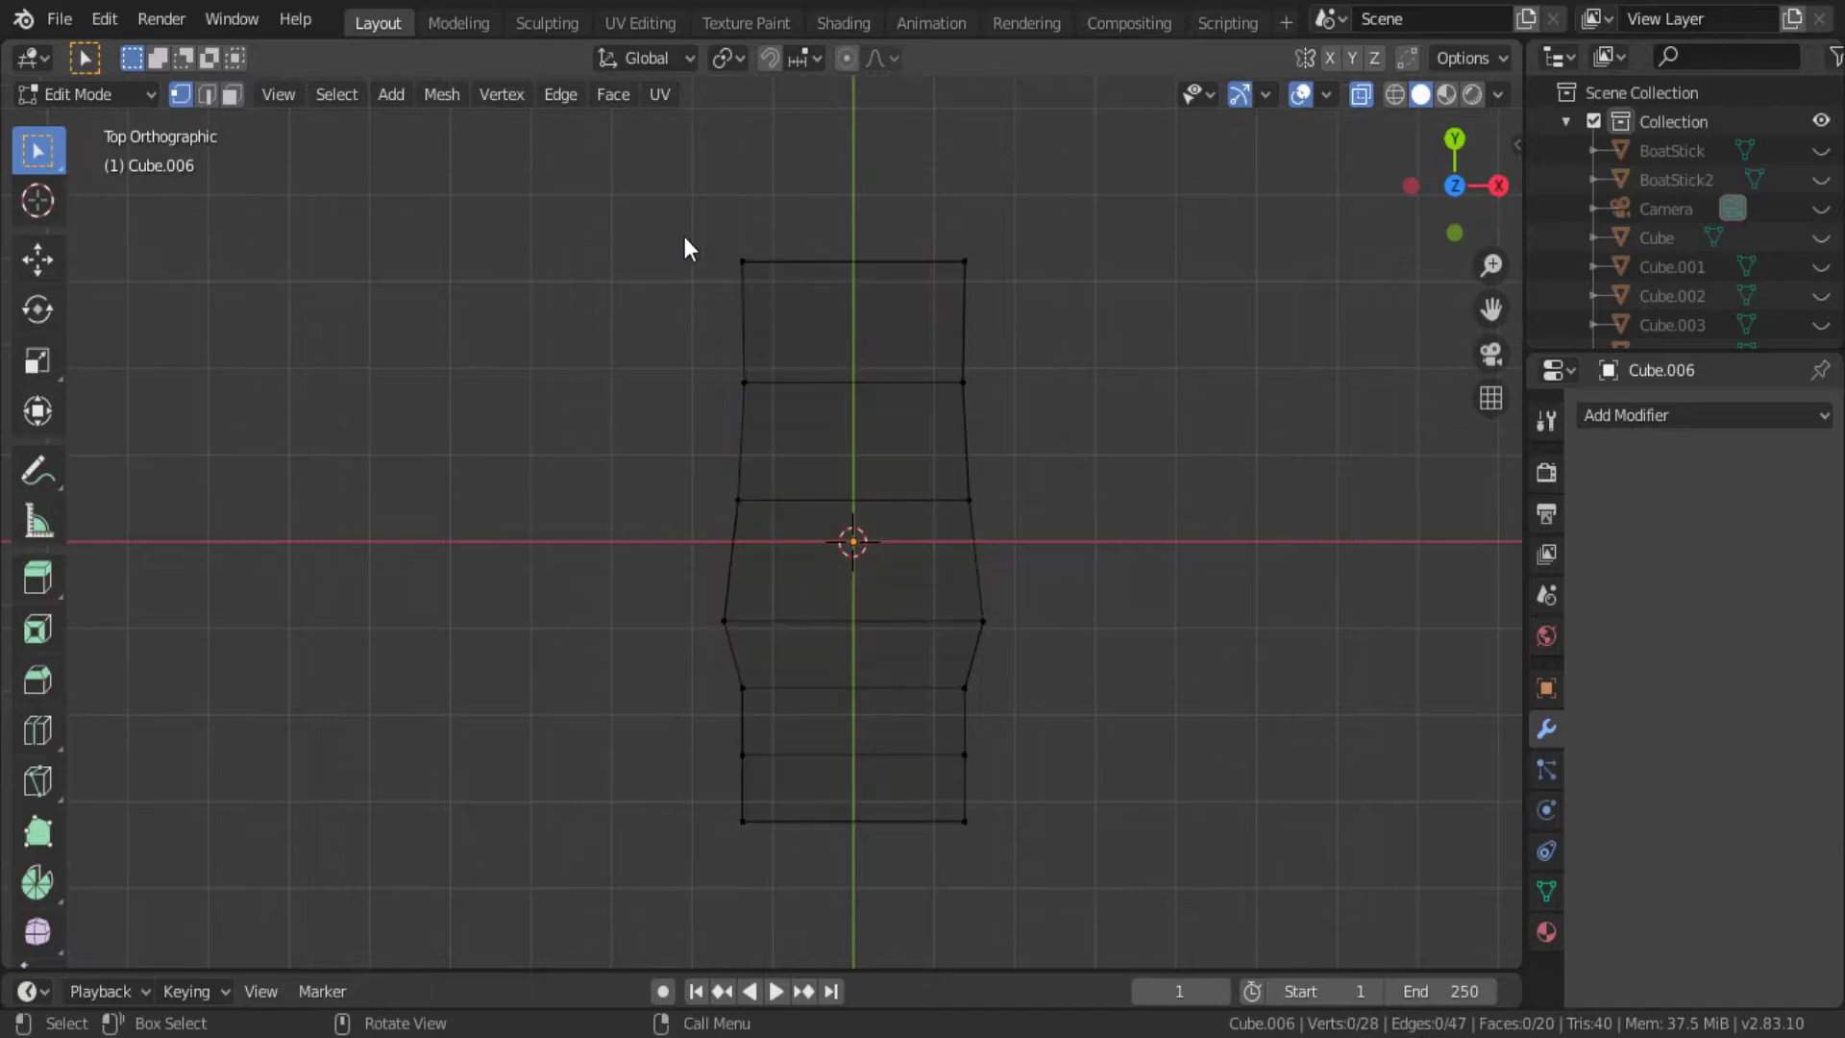
left_click_drag(632, 190, 1054, 342)
key("s")
key("x")
left_click(1002, 346)
key("alt+a")
scroll(755, 350, "up", 1)
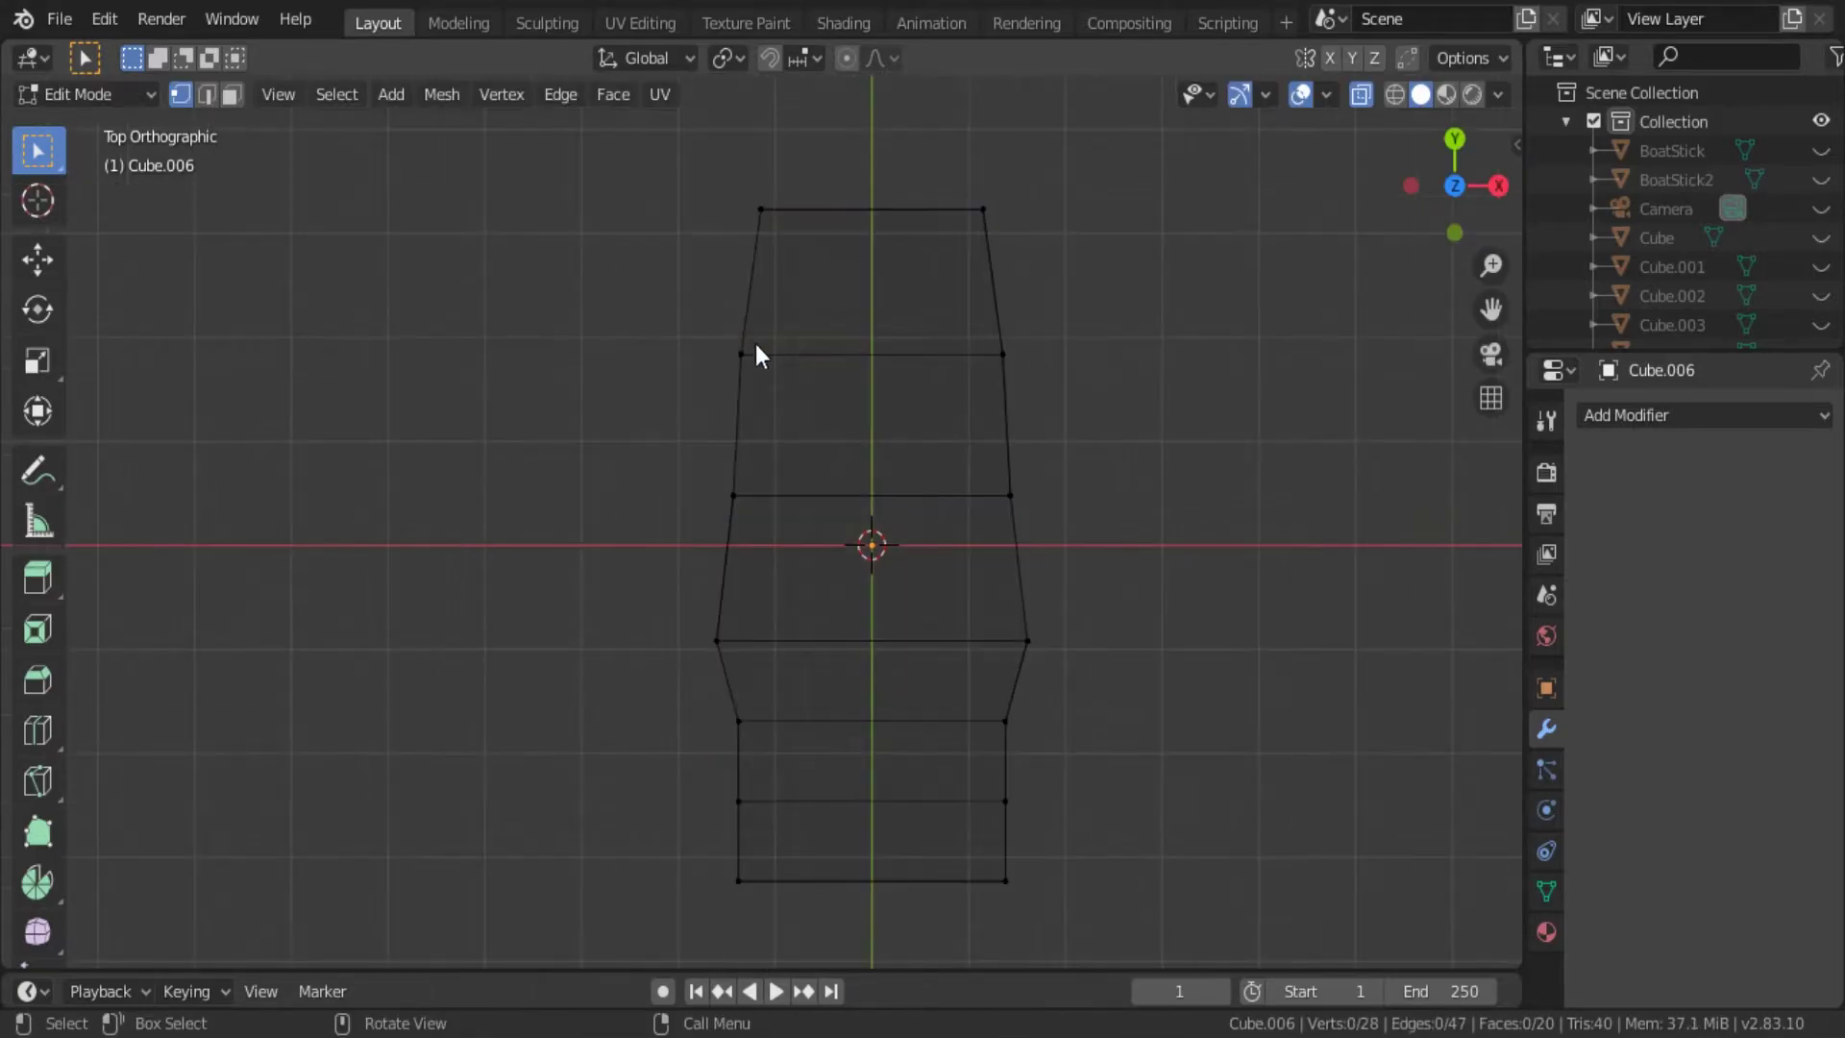
left_click_drag(673, 308, 1071, 437)
key("s")
key("x")
left_click(1024, 428)
Pinch the bottom end loop into a point to form the bow.
key("alt+a")
key("b")
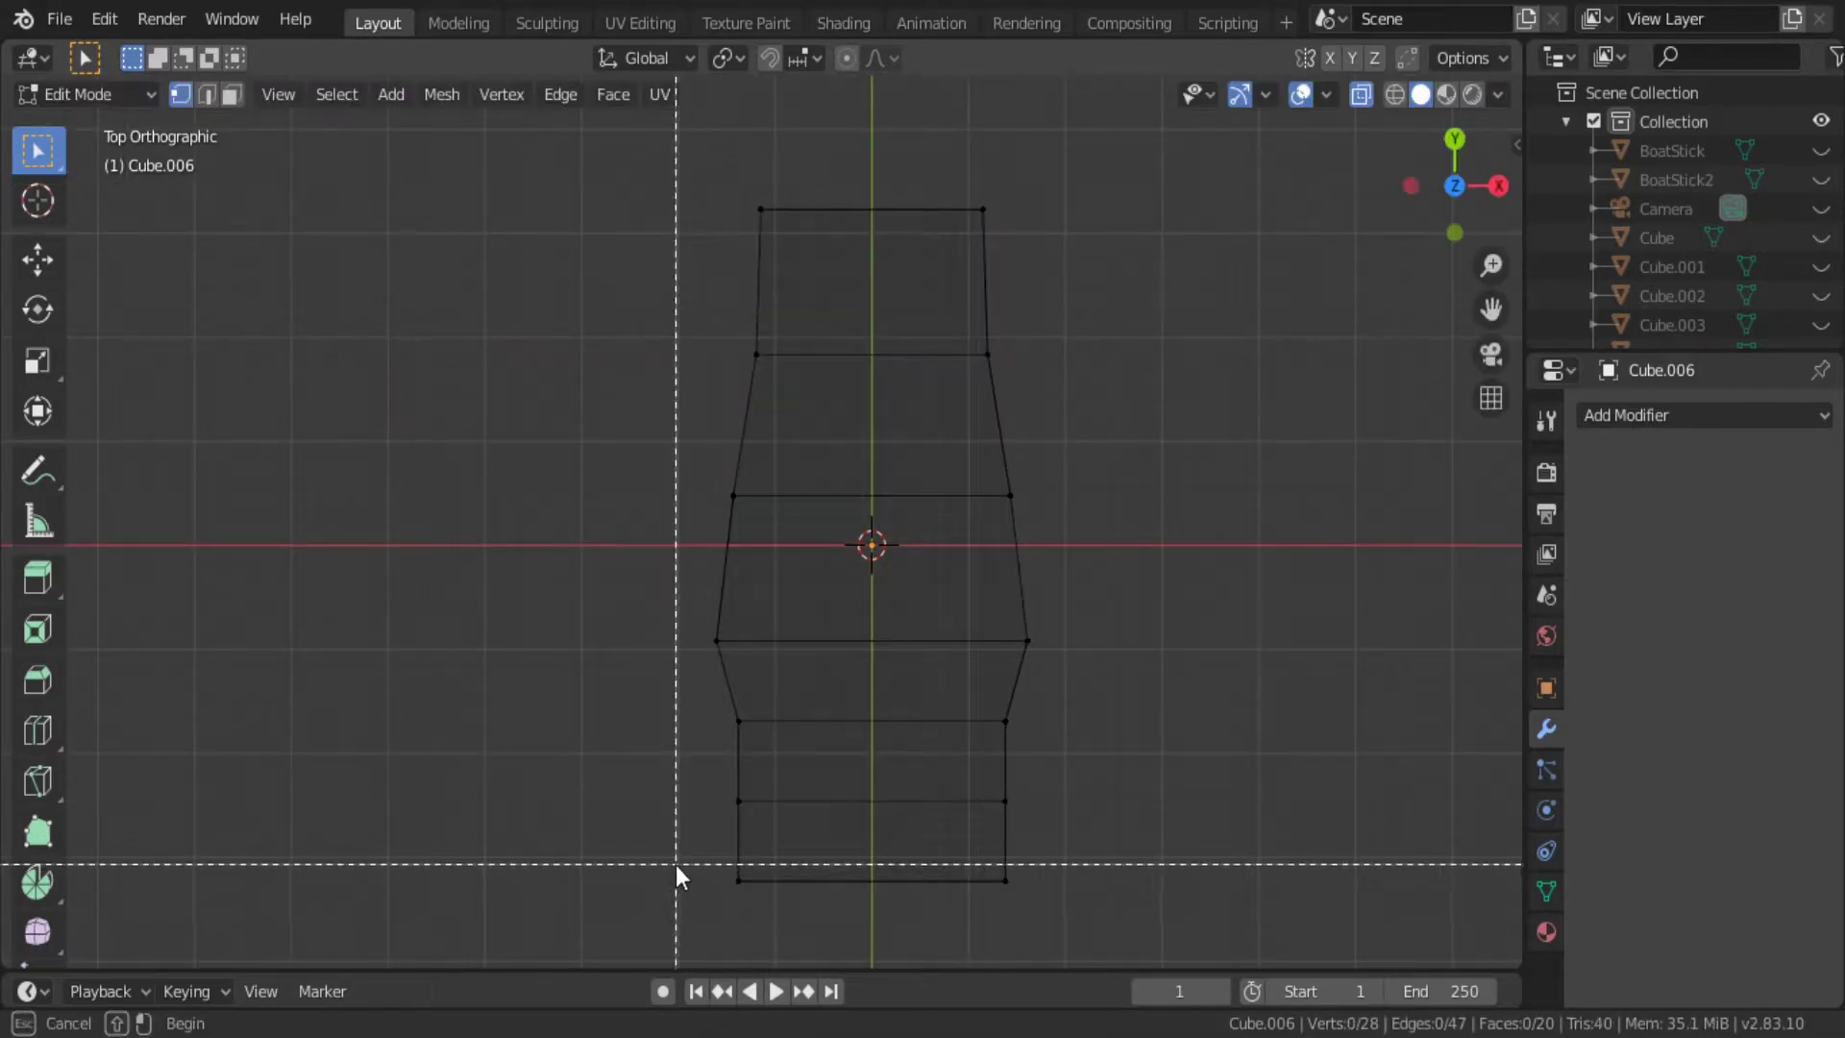
left_click_drag(677, 865, 1047, 898)
key("s")
key("x")
left_click(899, 875)
Narrow the two loops above the bow tip to finish the tapered hull.
key("alt+a")
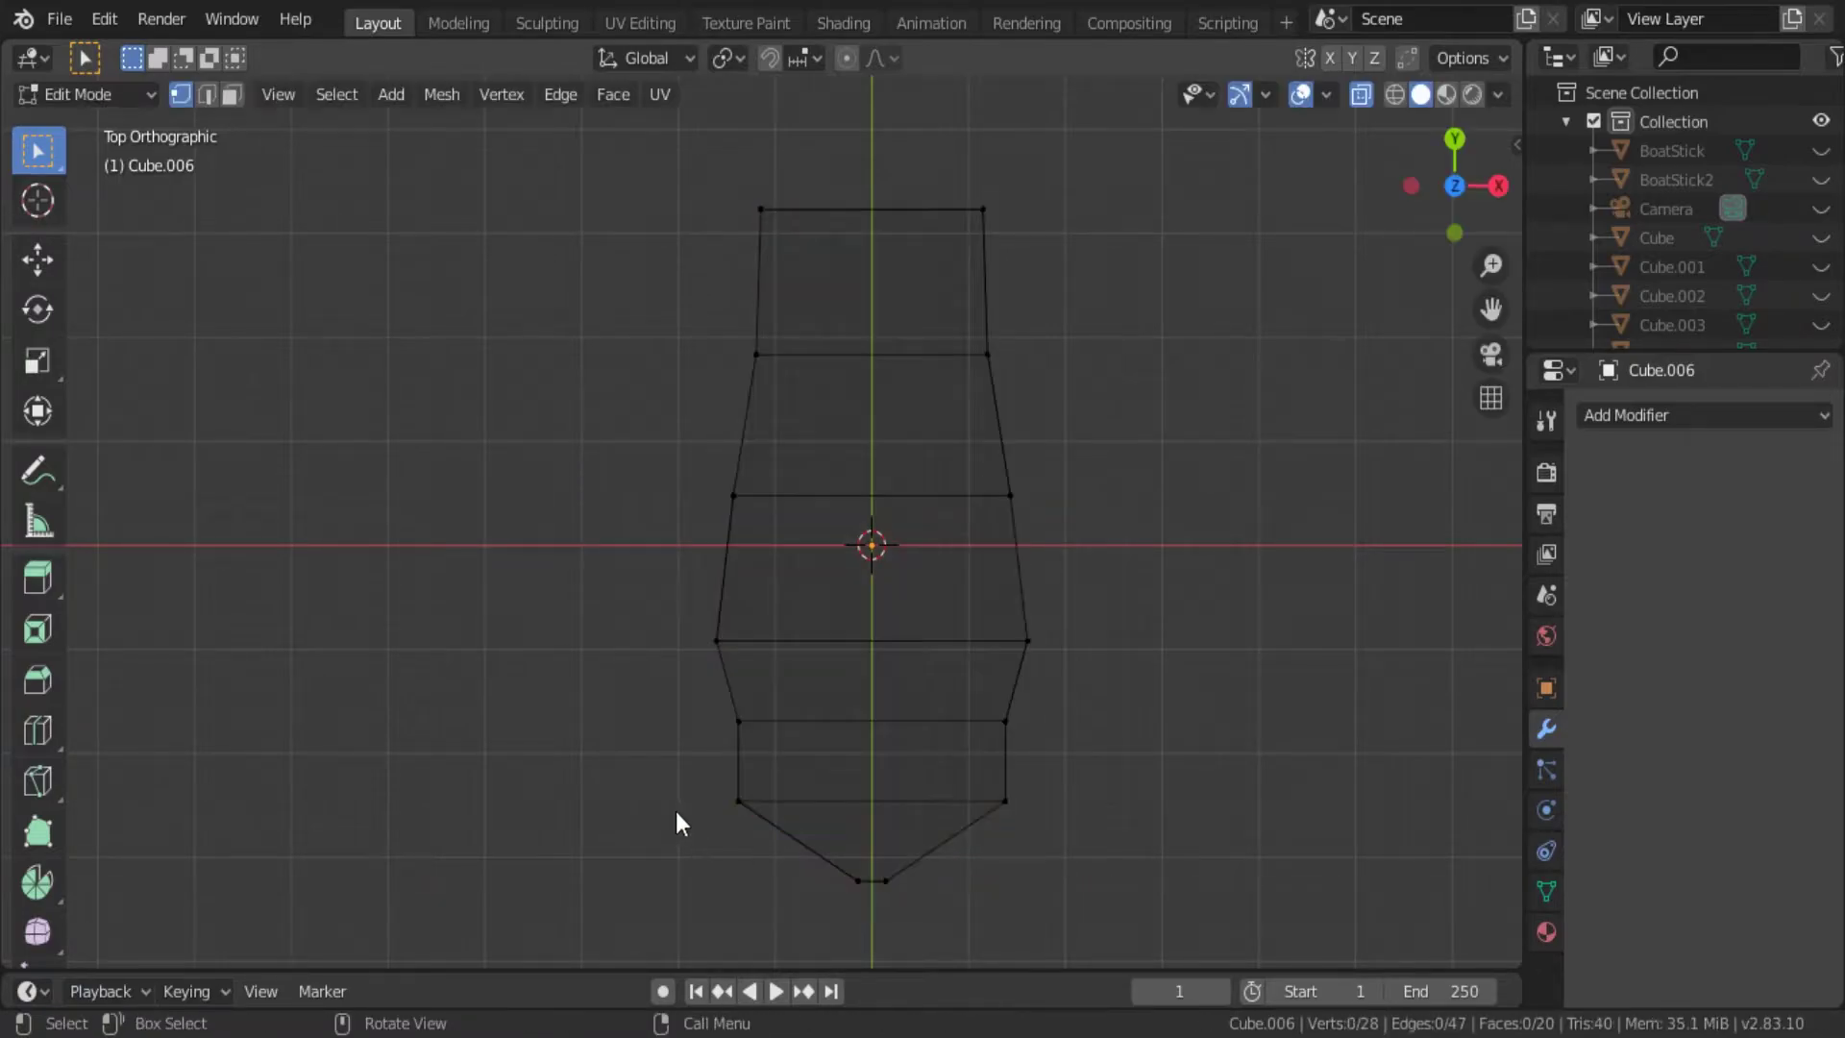
key("b")
left_click_drag(645, 785, 1070, 831)
key("s")
key("x")
left_click(1000, 823)
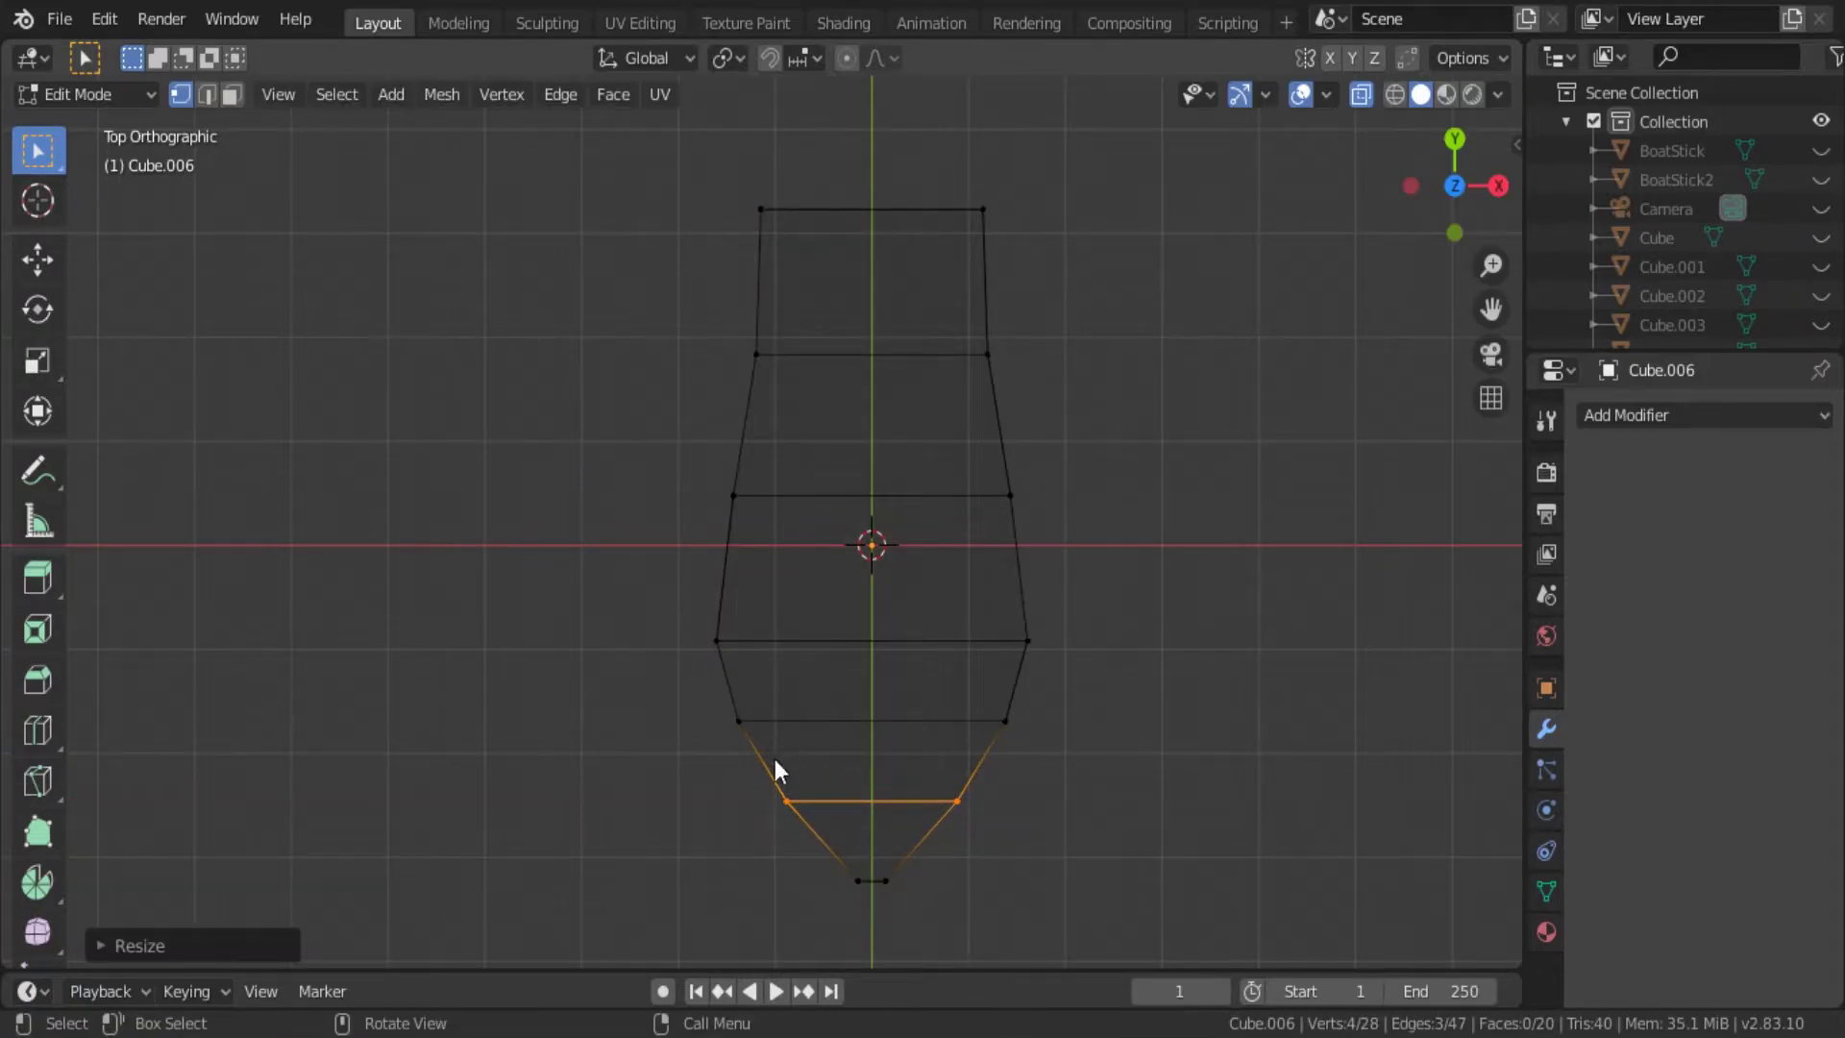
key("alt+a")
left_click_drag(673, 716, 1086, 775)
key("s")
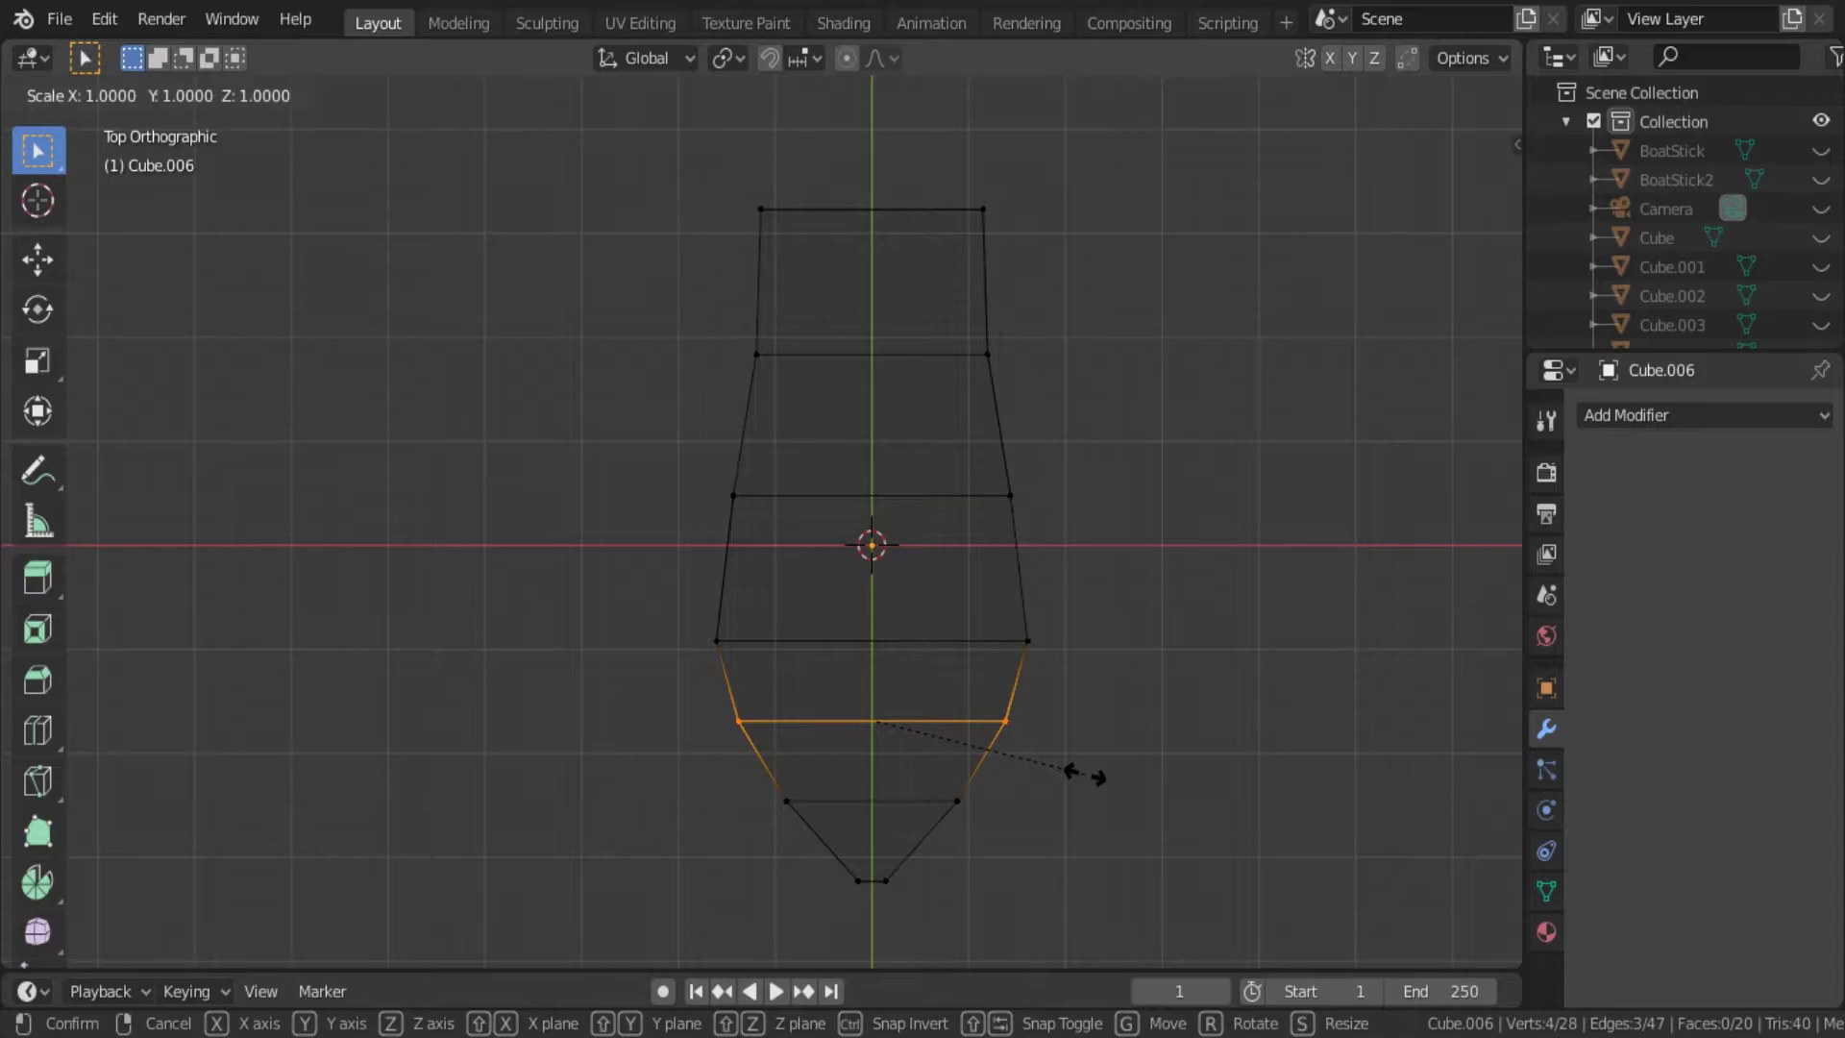
key("x")
left_click(1084, 779)
key("alt+a")
mouse_move(788, 888)
middle_mouse_down()
mouse_move(471, 628)
mouse_move(504, 579)
middle_mouse_up()
From the side view, raise the top vertices at one end of the hull.
key("KP_3")
scroll(445, 413, "up", 1)
key("b")
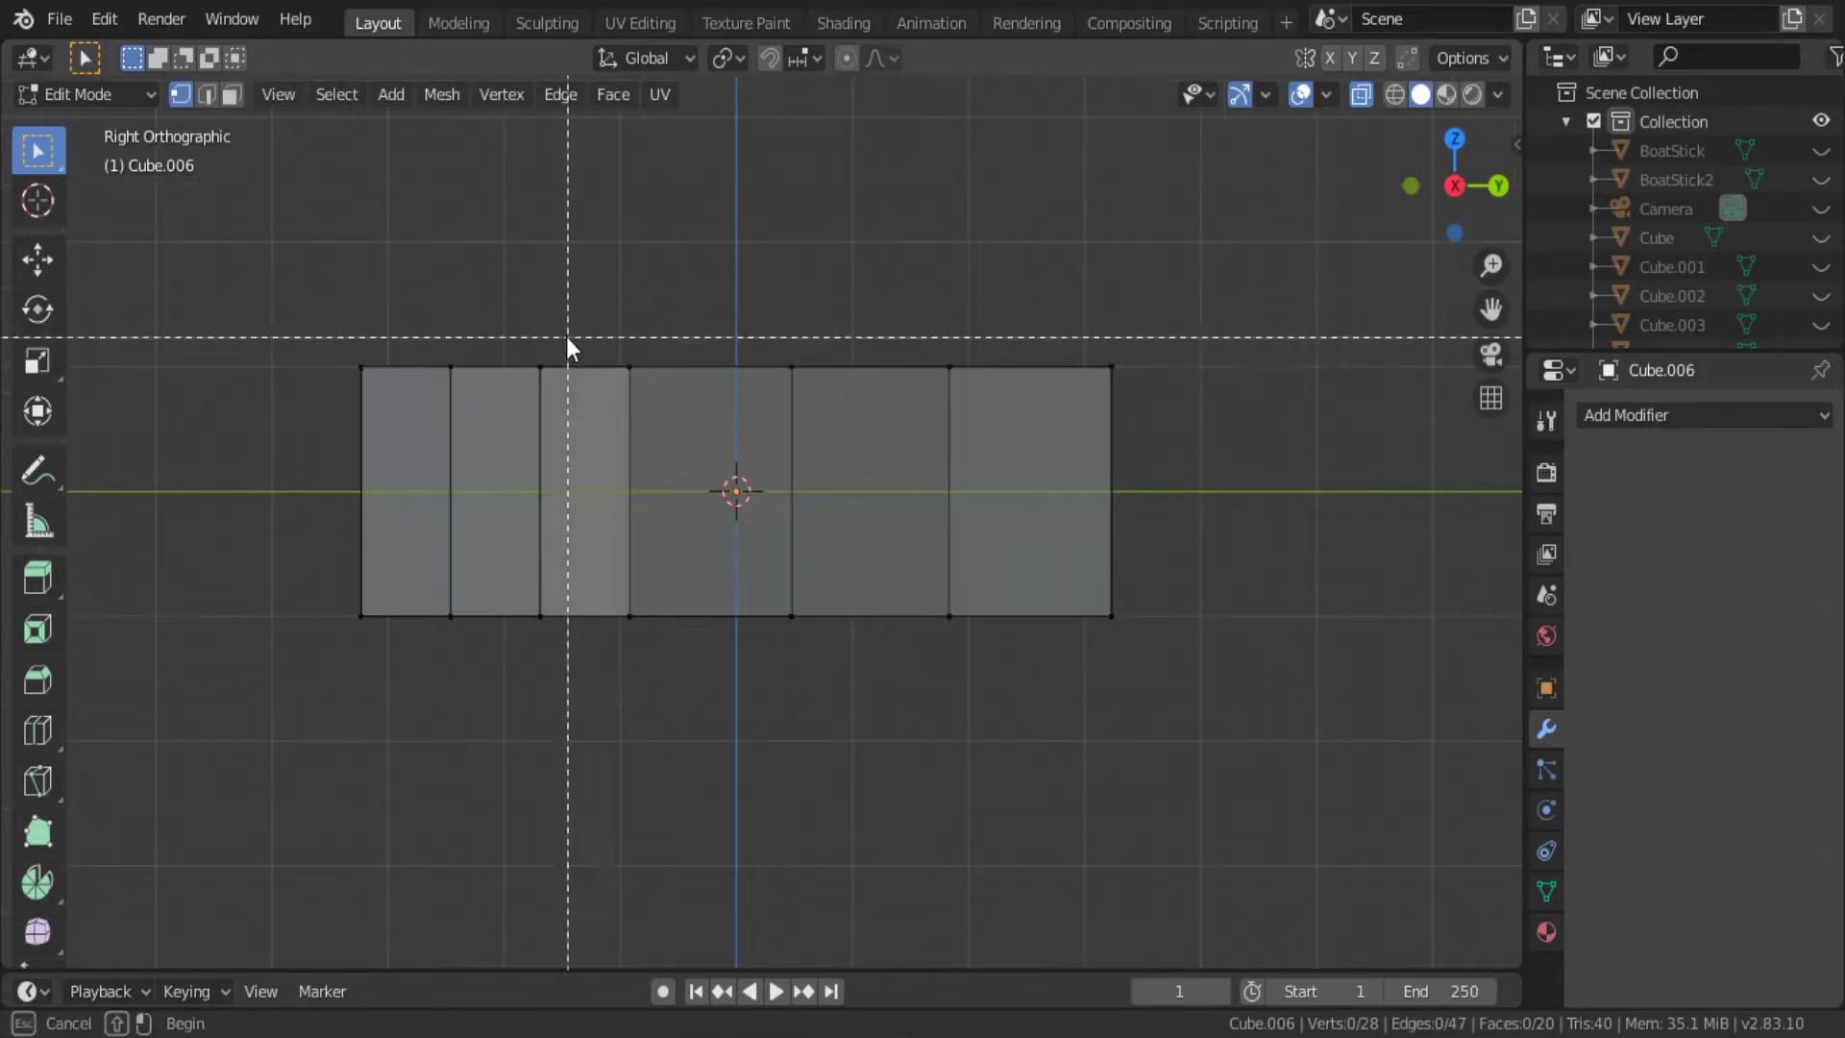
left_click_drag(308, 327, 1180, 498)
key("g")
key("z")
left_click(1211, 596)
mouse_move(1211, 596)
middle_mouse_down()
mouse_move(1334, 742)
mouse_move(1230, 811)
mouse_move(1255, 642)
mouse_move(1184, 651)
middle_mouse_up()
key("KP_3")
key("alt+a")
Raise the stern's top vertices and readjust their height.
scroll(754, 455, "up", 1)
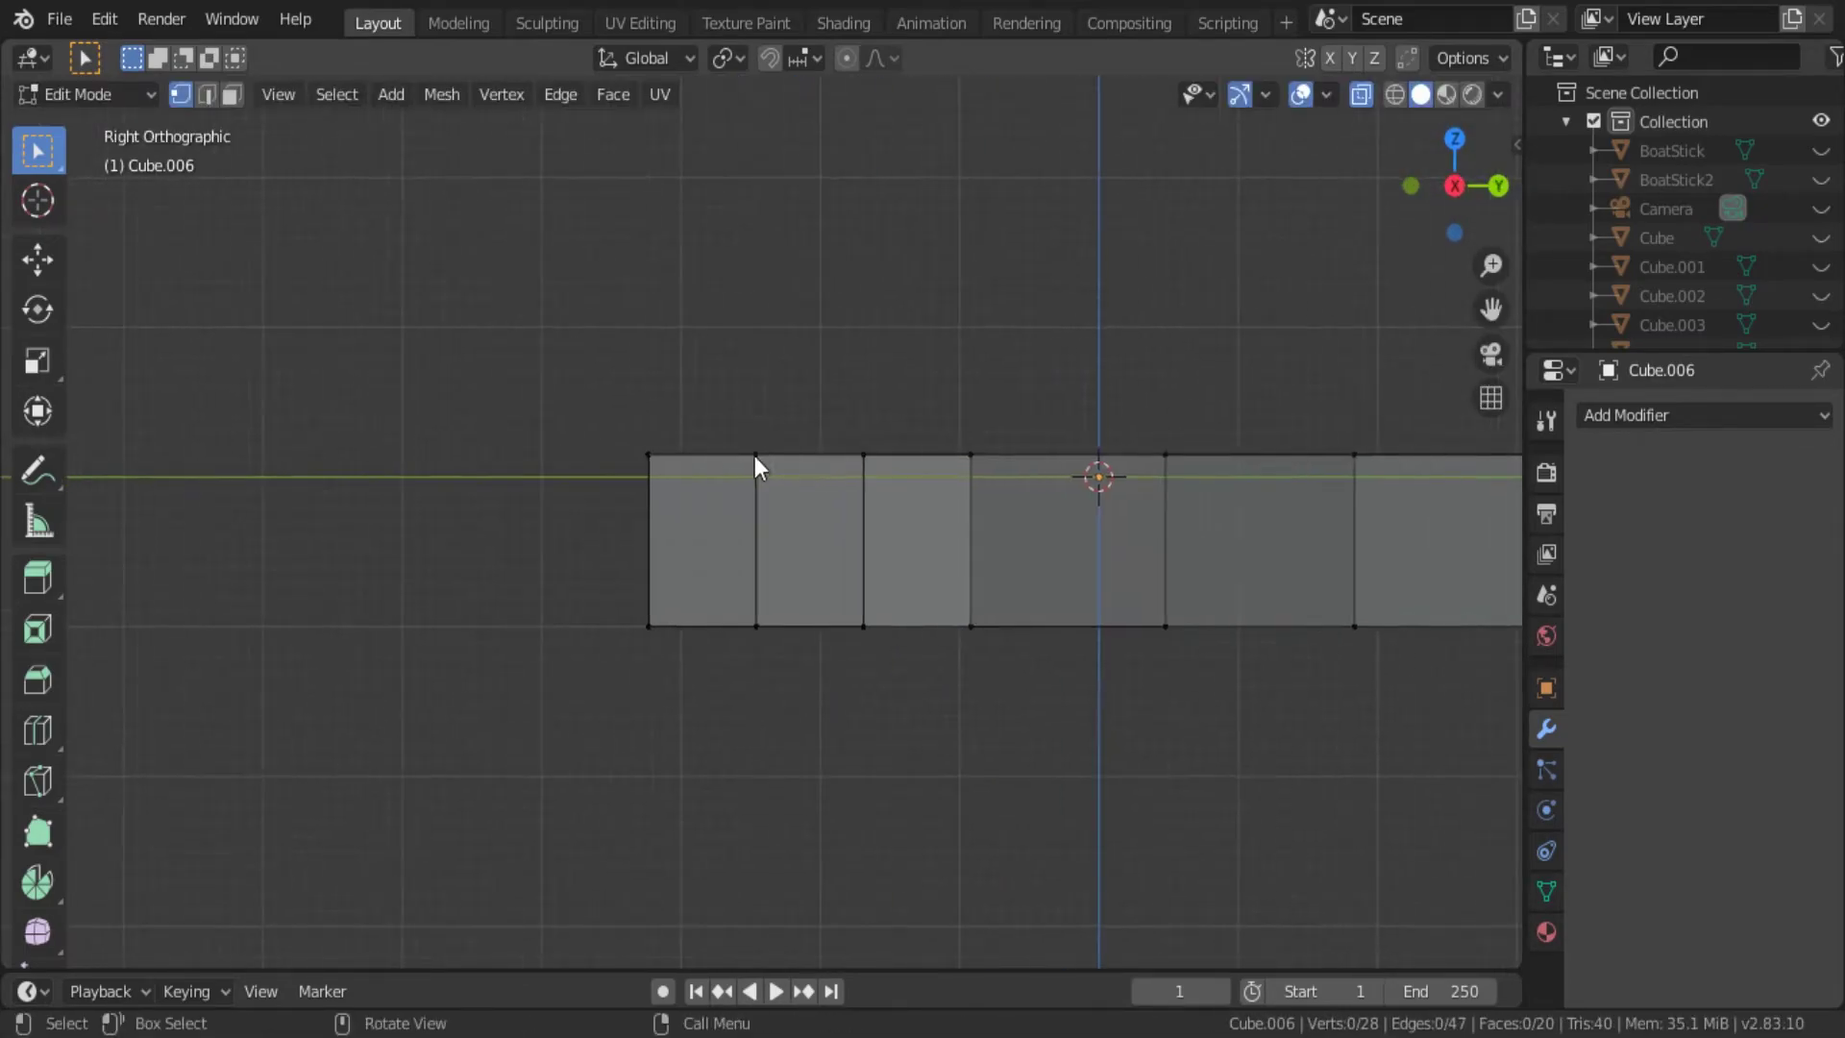
key("b")
left_click_drag(556, 411, 1013, 517)
key("g")
key("z")
left_click(896, 453)
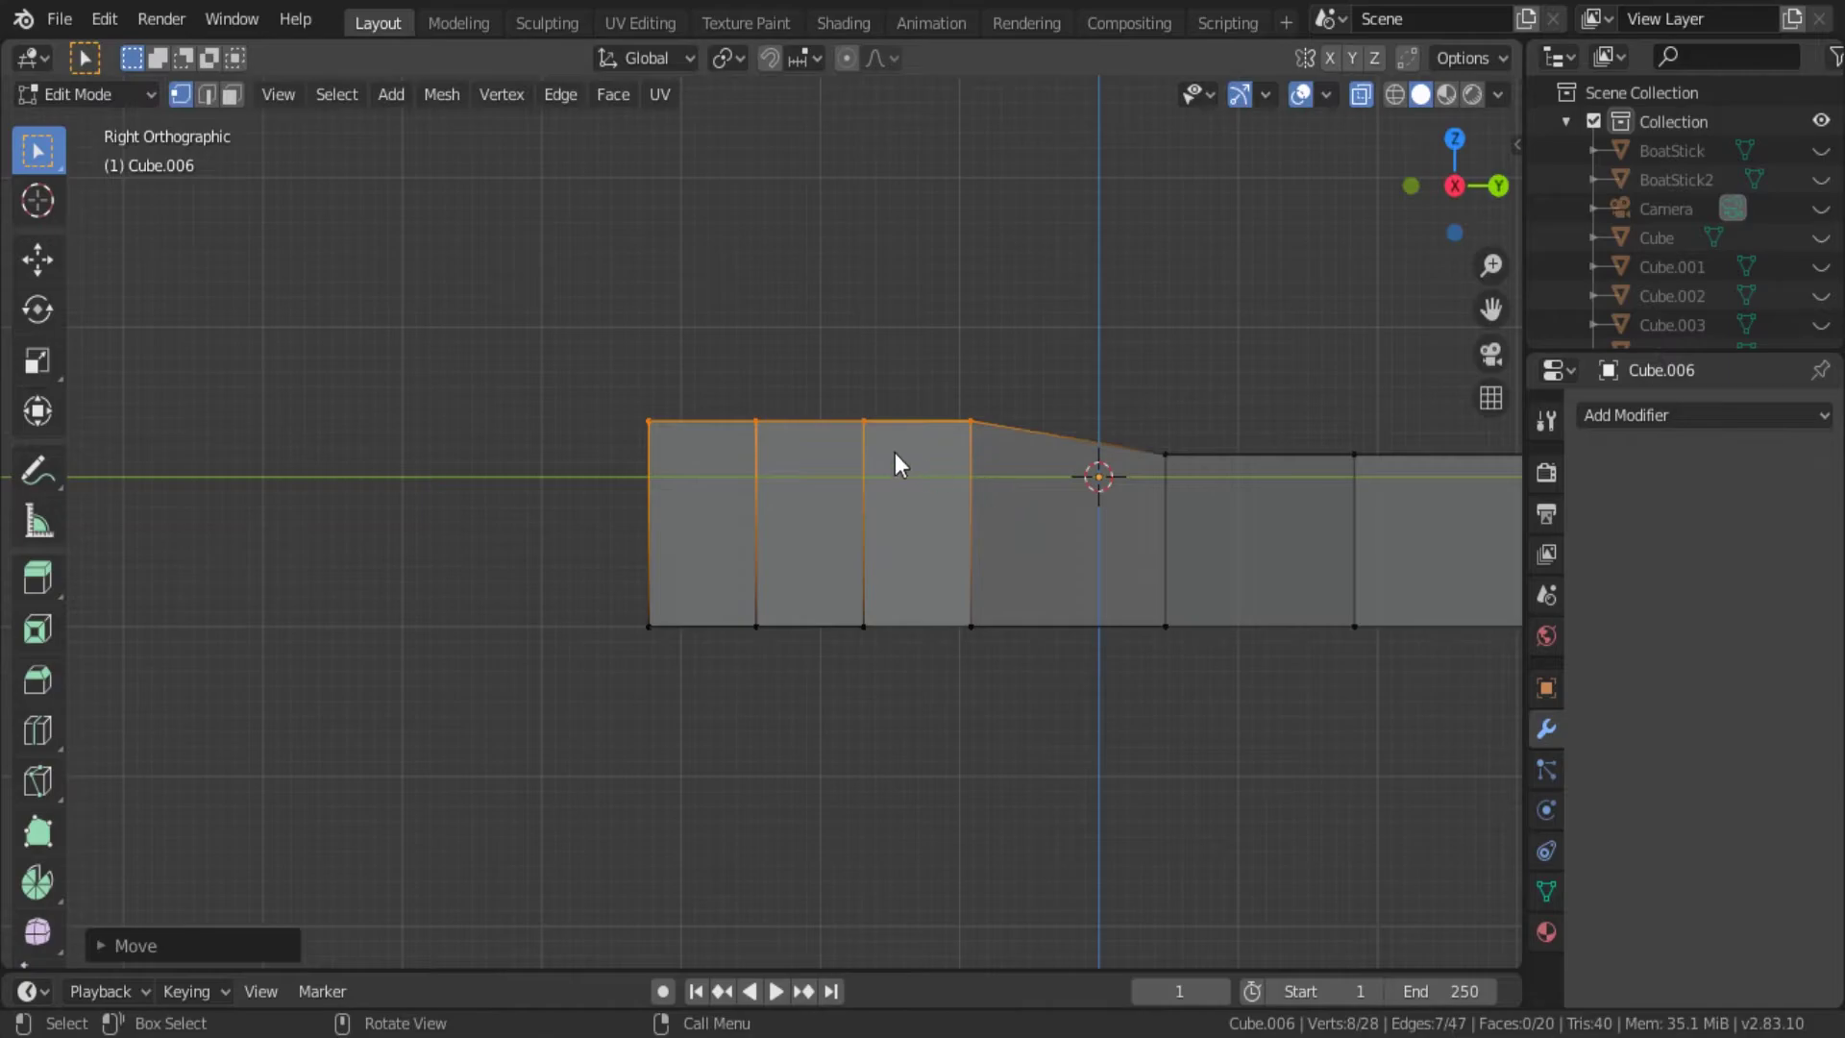
key("g")
key("Escape")
left_click_drag(577, 387, 879, 492)
key("g")
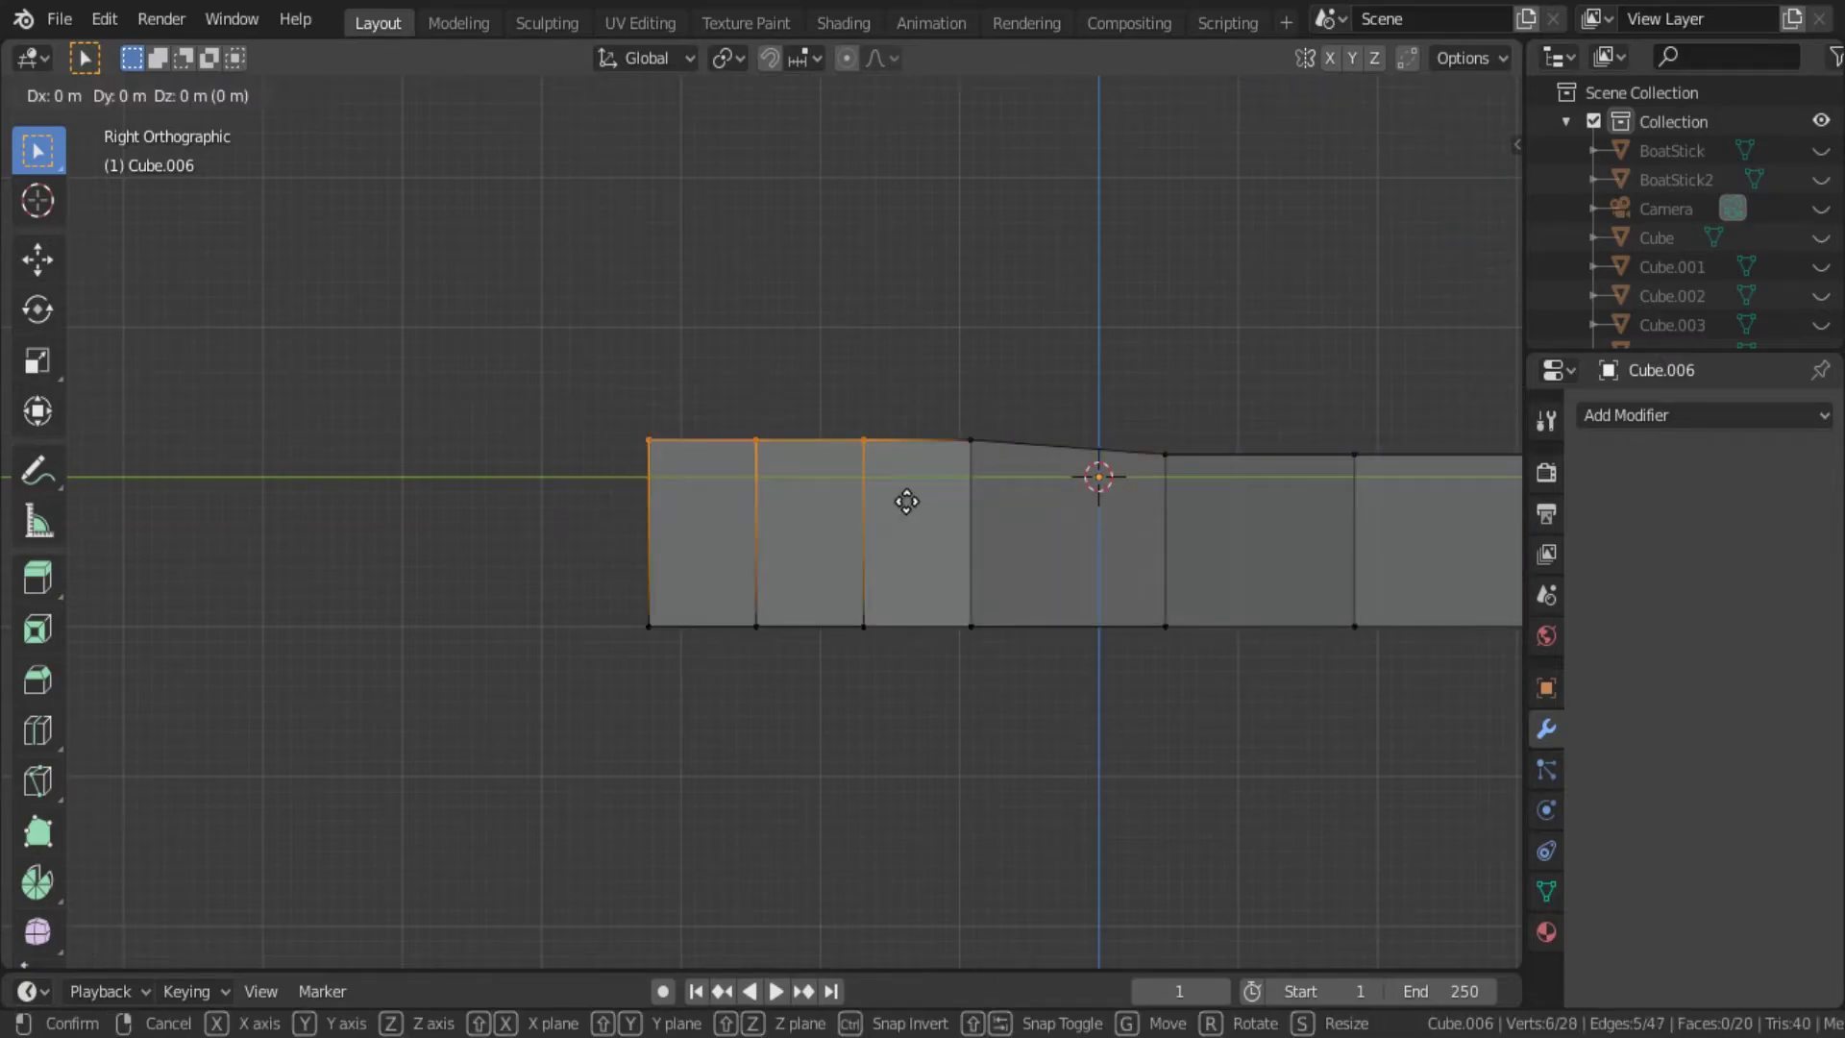
left_click(907, 503)
Raise the two top-left vertices and then the top-left corner further along Z.
key("a")
key("alt+a")
left_click_drag(613, 402, 811, 471)
key("g")
key("z")
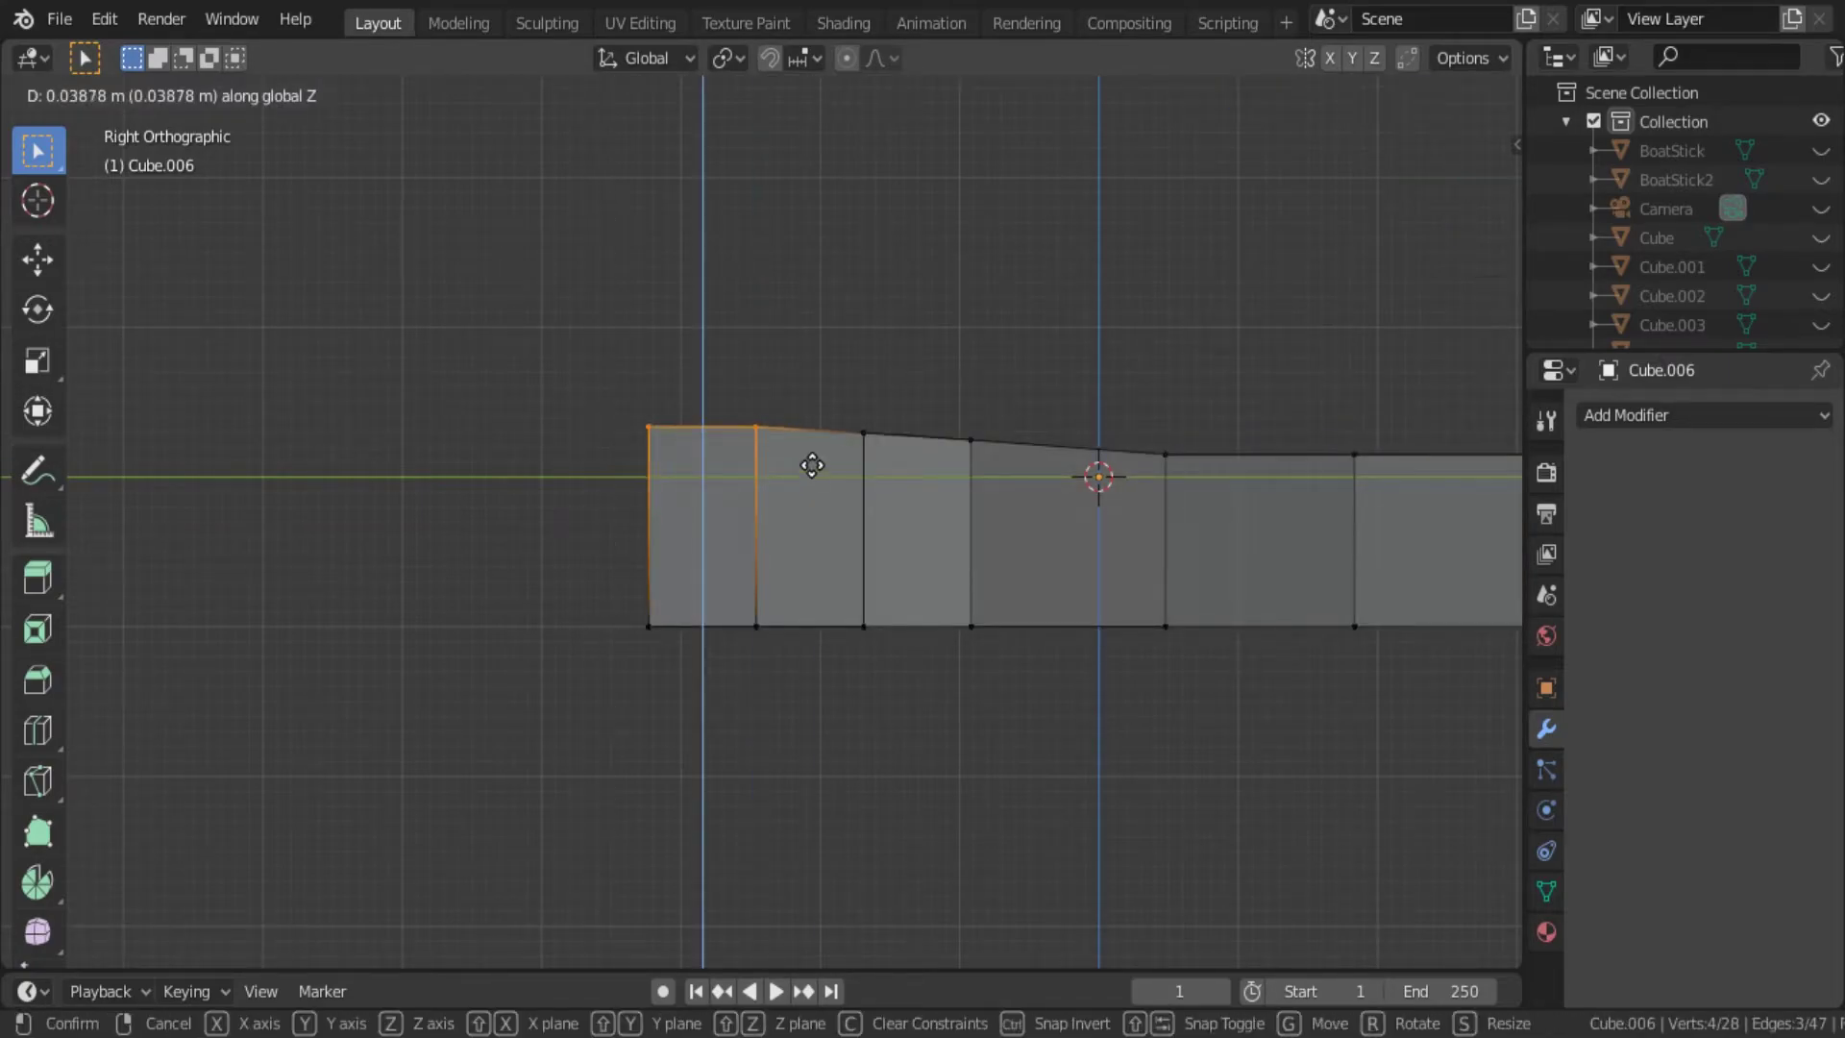
left_click(812, 466)
key("alt+a")
left_click_drag(610, 405, 683, 462)
key("g")
key("z")
left_click(731, 498)
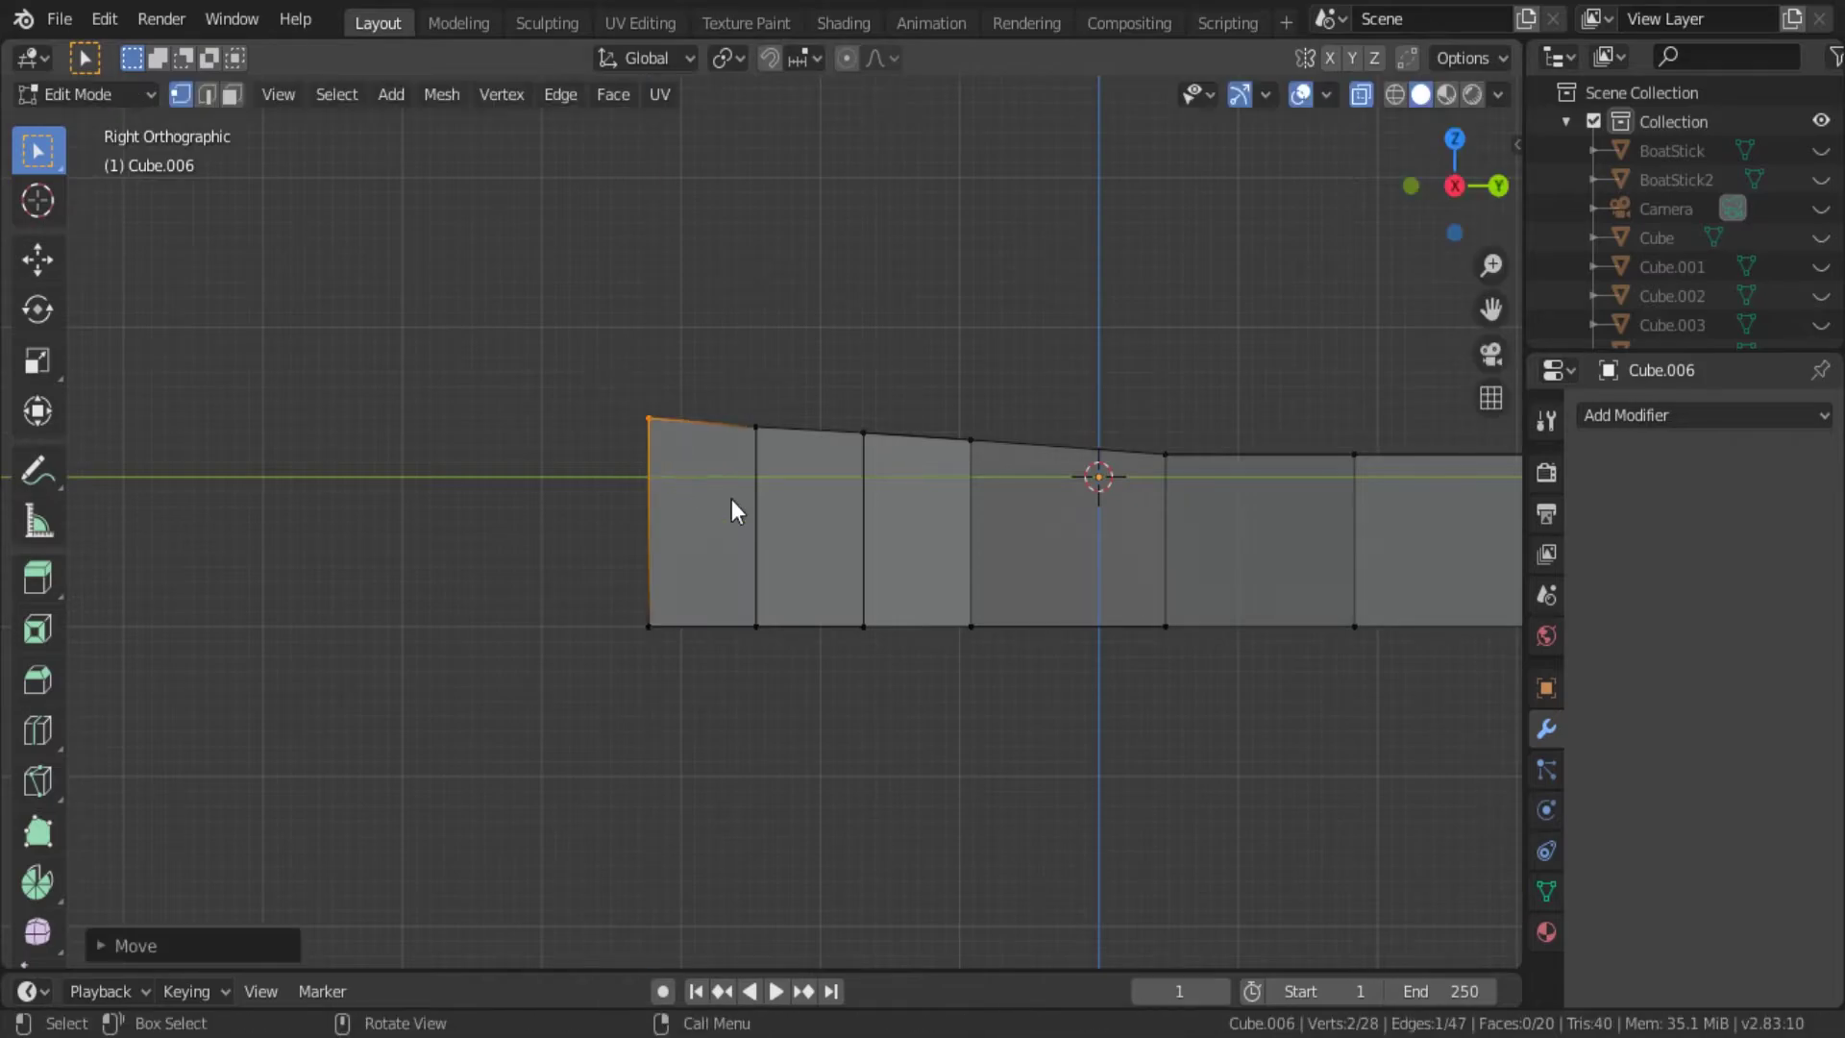
mouse_move(730, 499)
middle_mouse_down()
mouse_move(603, 670)
mouse_move(539, 551)
mouse_move(596, 575)
mouse_move(436, 519)
mouse_move(570, 573)
middle_mouse_up()
key("KP_3")
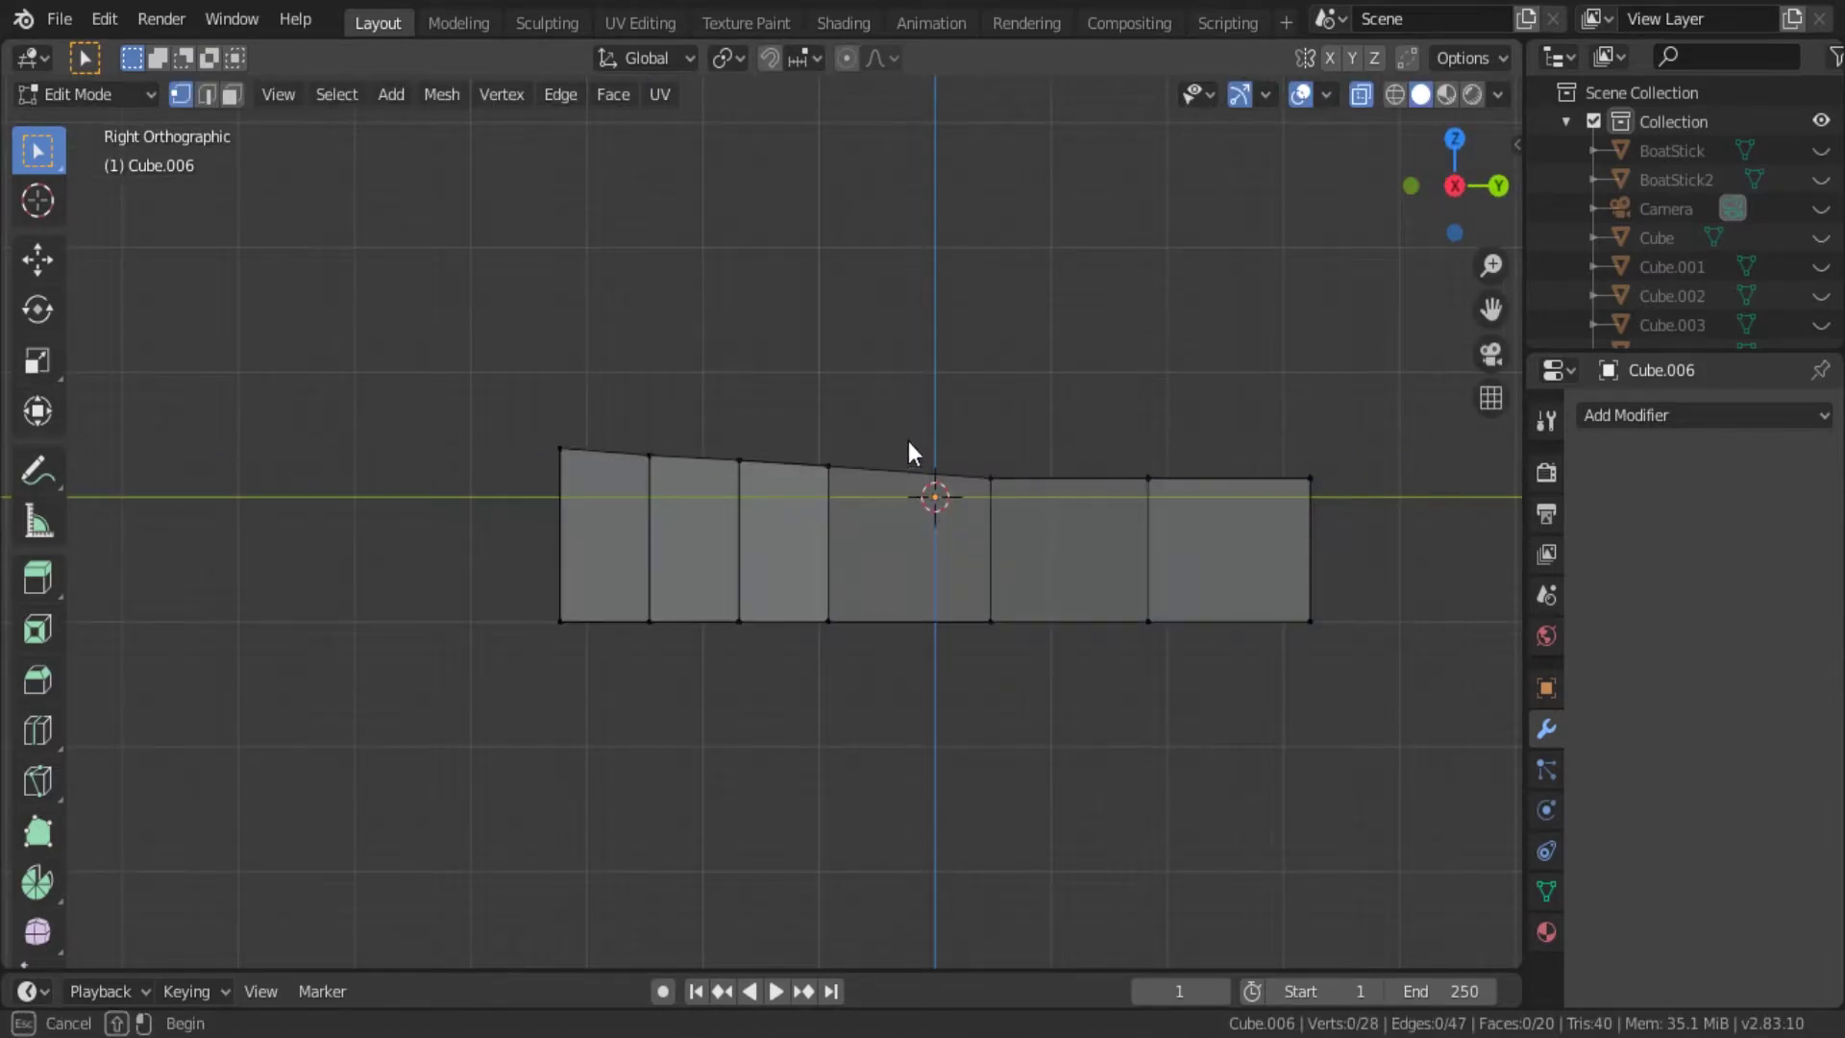
Move the right-side top edge vertically and lower the rightmost top vertices slightly.
left_click_drag(908, 441, 1174, 538)
left_click(1328, 517, "shift")
key("g")
key("z")
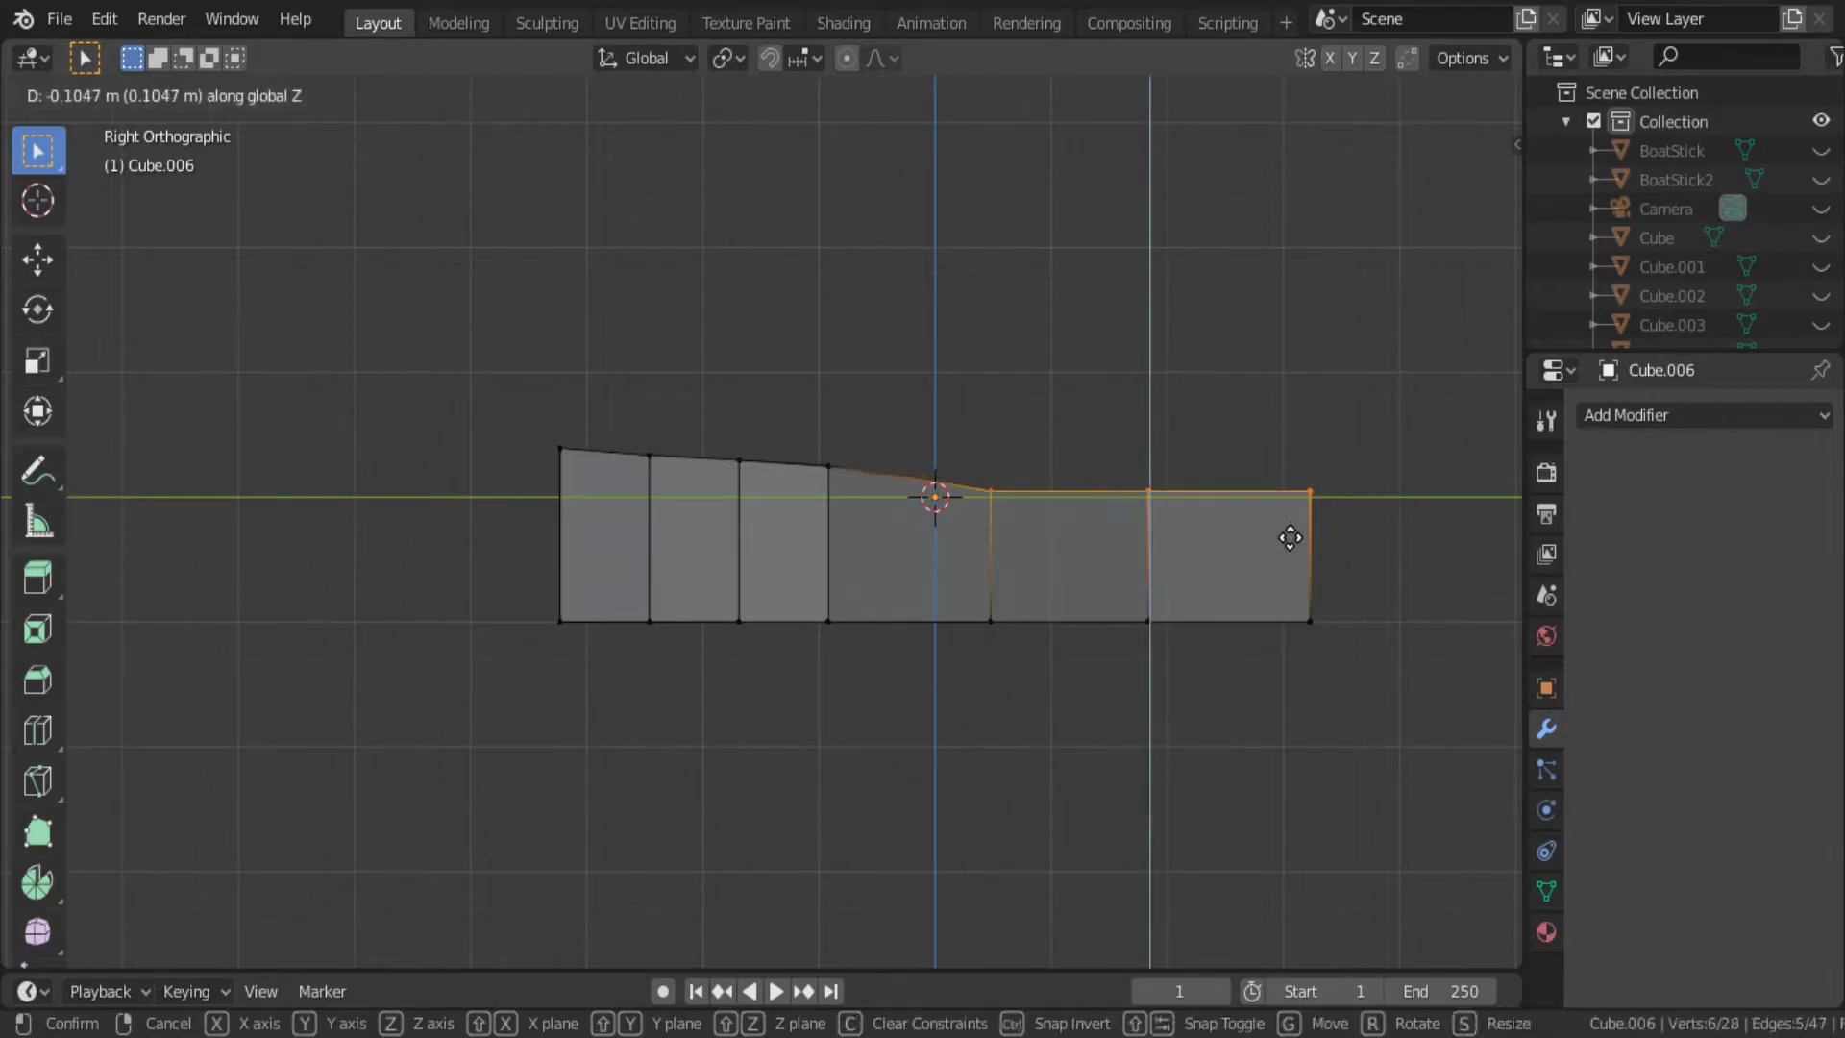
left_click(1290, 528)
key("b")
left_click_drag(1087, 451, 1339, 523)
key("g")
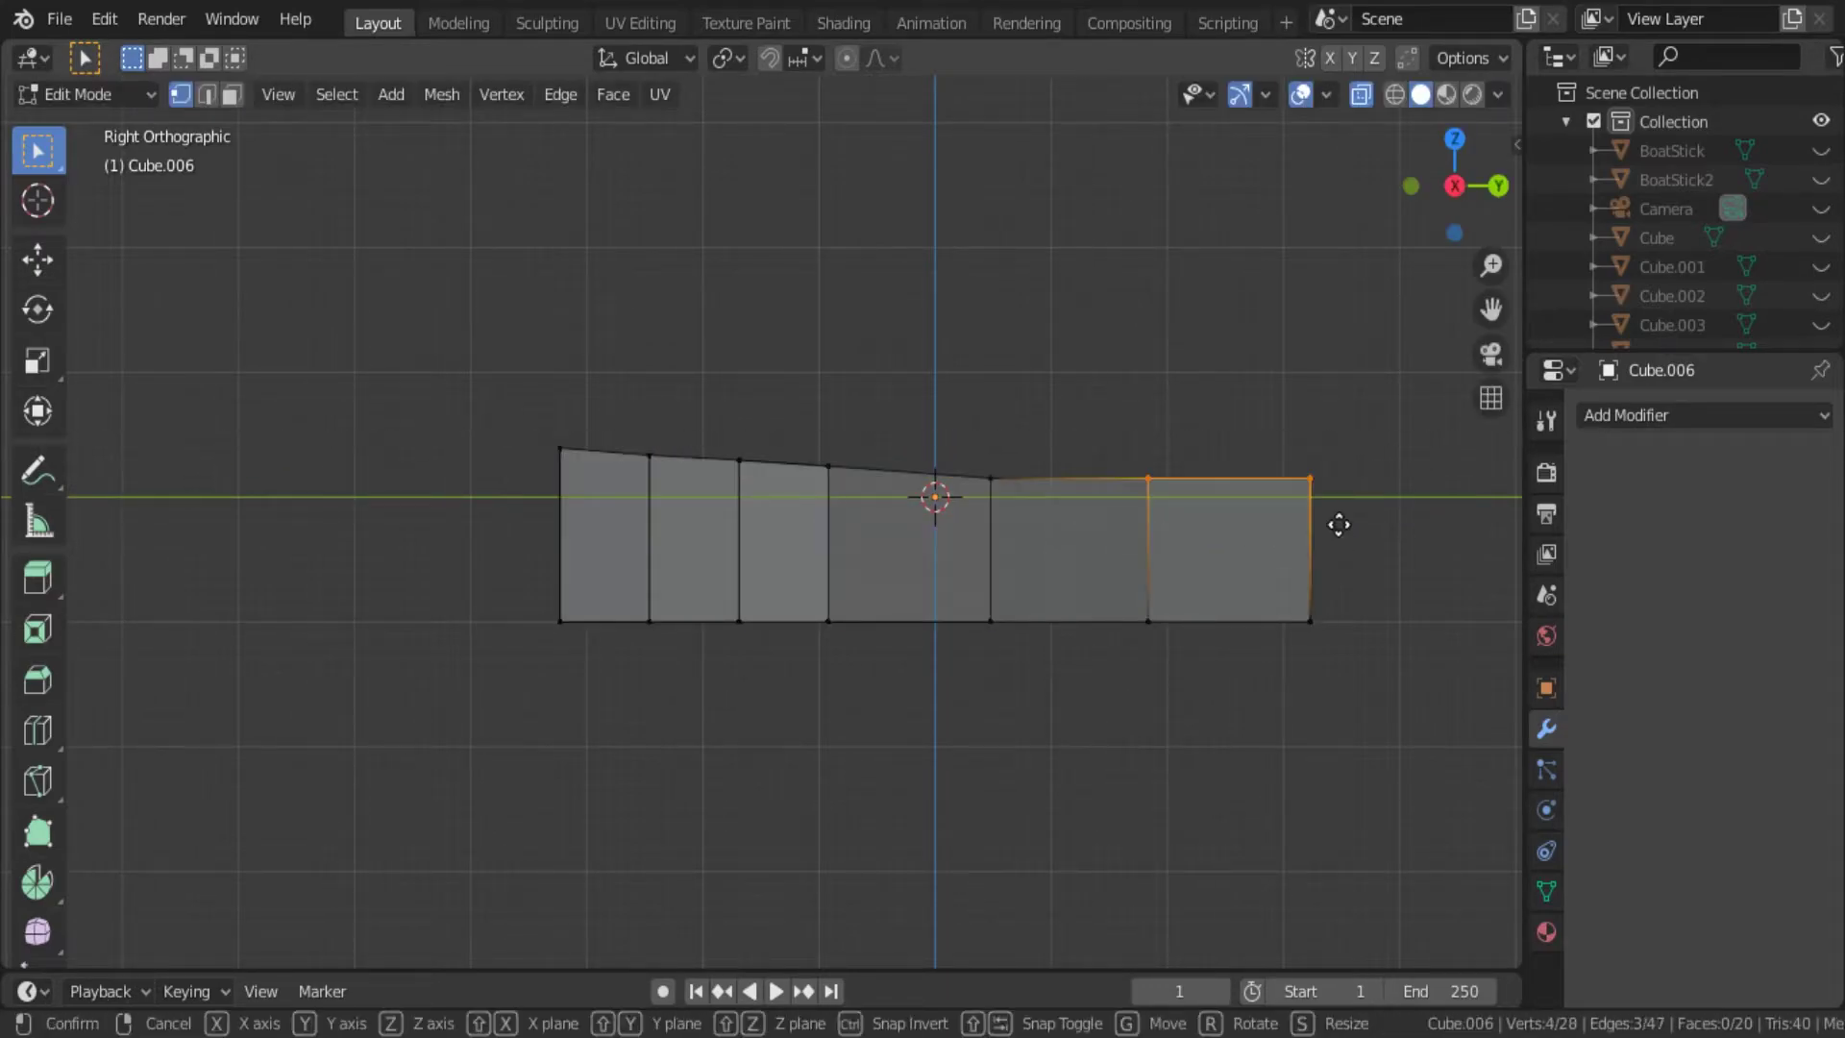
left_click(1318, 538)
Set the right end's top edge height along Z and return to Object Mode.
key("b")
left_click_drag(1230, 458, 1340, 509)
key("g")
key("z")
left_click(1344, 519)
key("Tab")
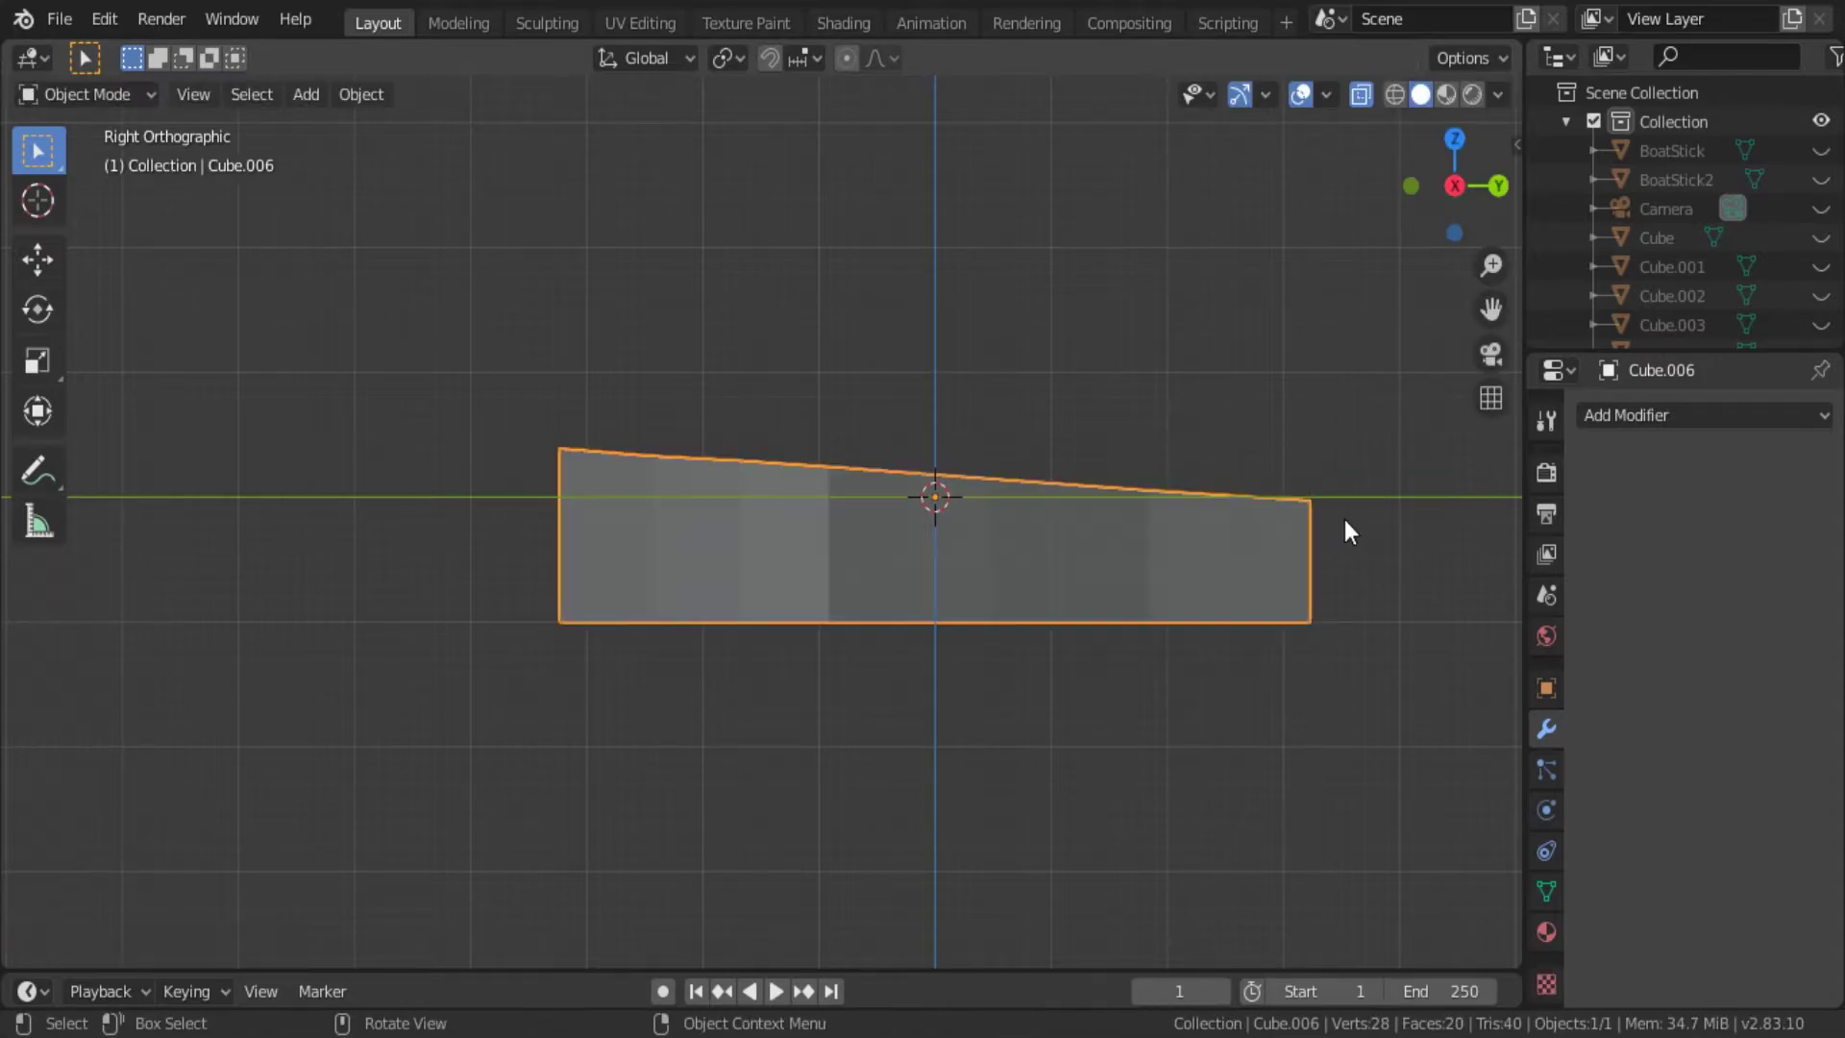
mouse_move(1344, 529)
middle_mouse_down()
mouse_move(1400, 651)
mouse_move(1334, 750)
mouse_move(1240, 538)
middle_mouse_up()
key("Tab")
In Right view, push the hull's top-left vertices outward along Y and check the shape.
key("KP_3")
key("alt+a")
key("Tab")
scroll(538, 443, "up", 1)
left_click_drag(448, 399, 738, 511)
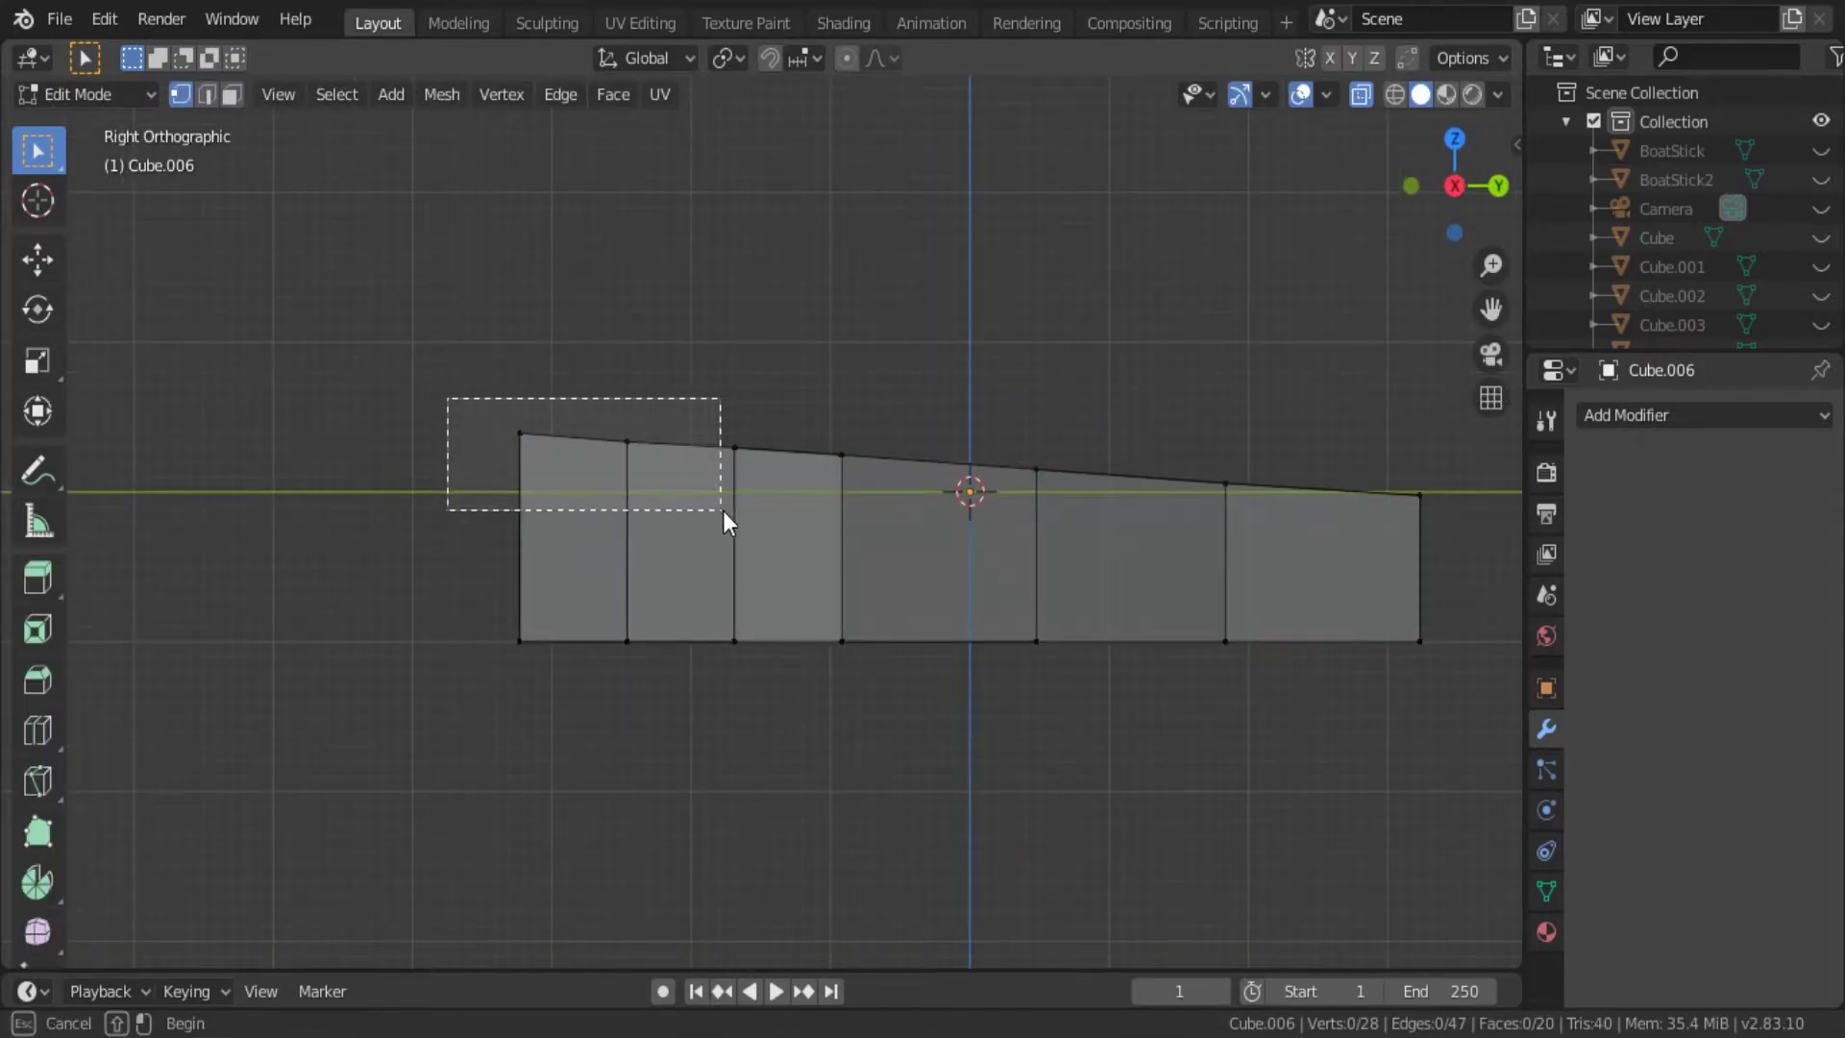
key("g")
key("y")
left_click(753, 505)
key("Tab")
middle_click_drag(752, 499, 873, 490)
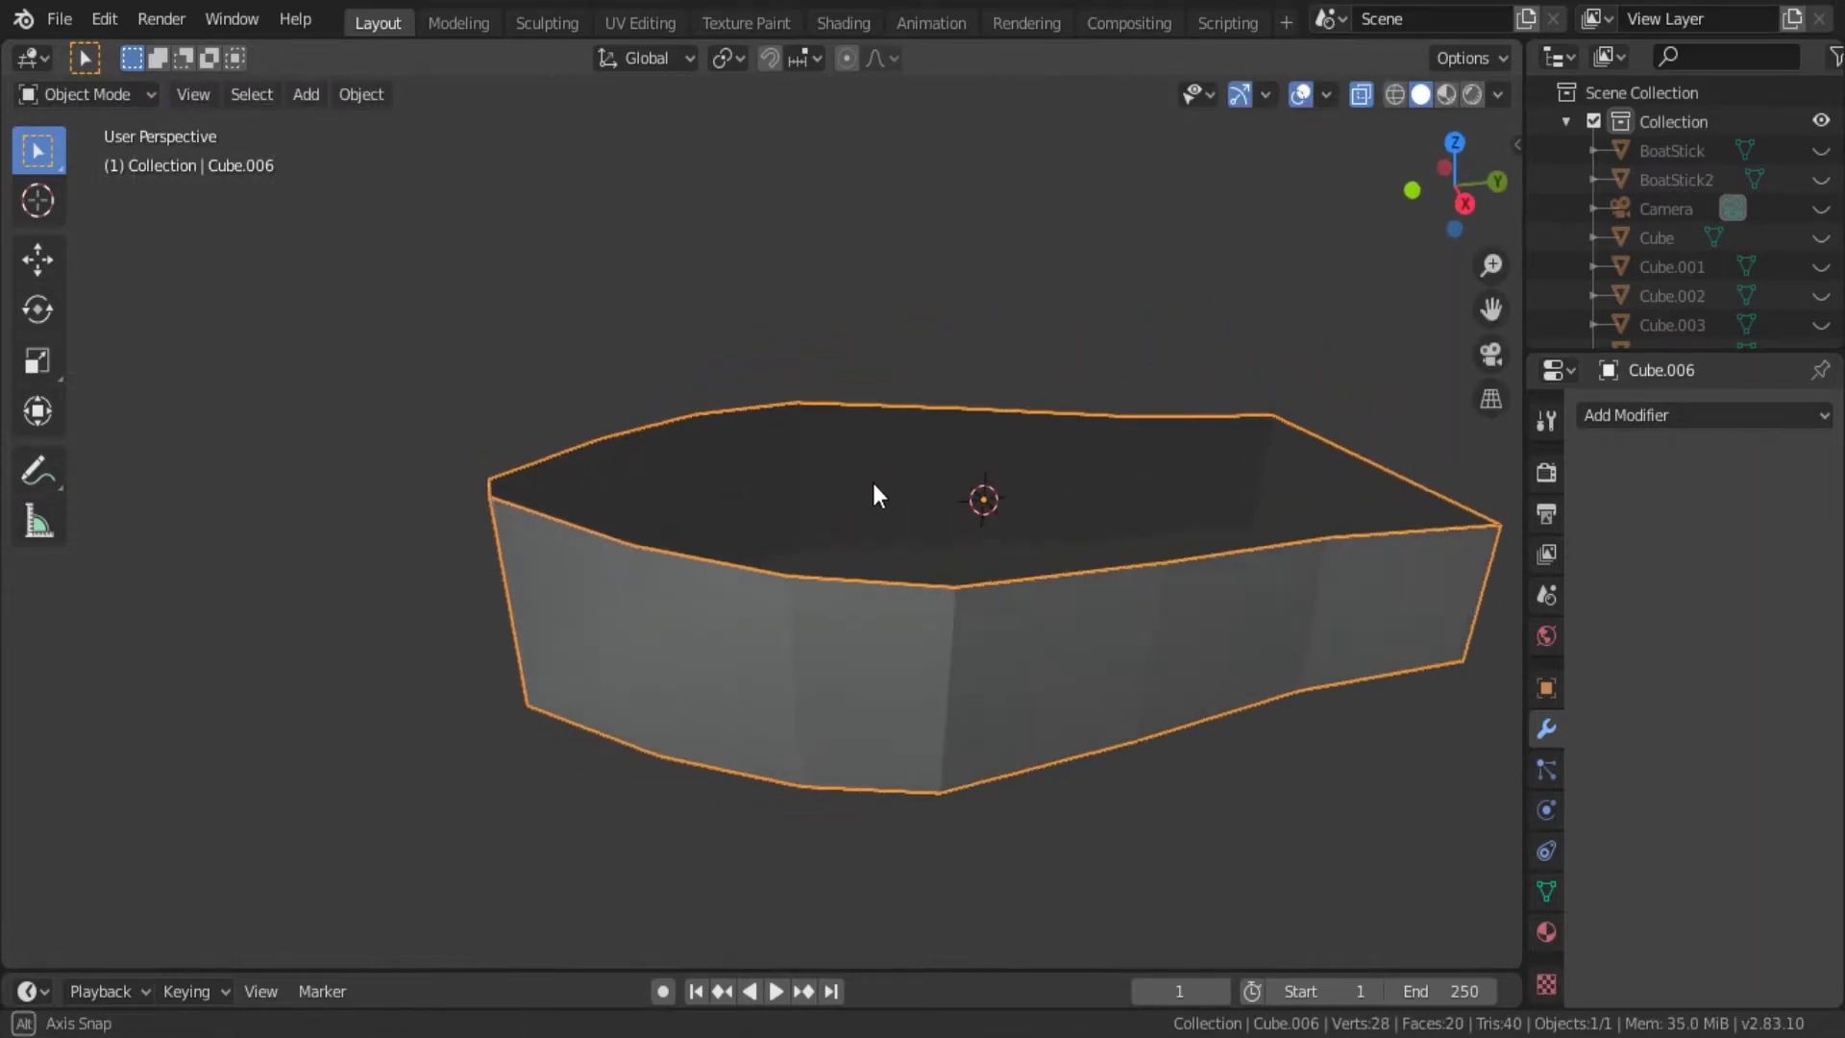
key("KP_3")
Flare the top-left corner vertex further outward along Y.
key("Tab")
key("alt+a")
left_click_drag(456, 408, 590, 475)
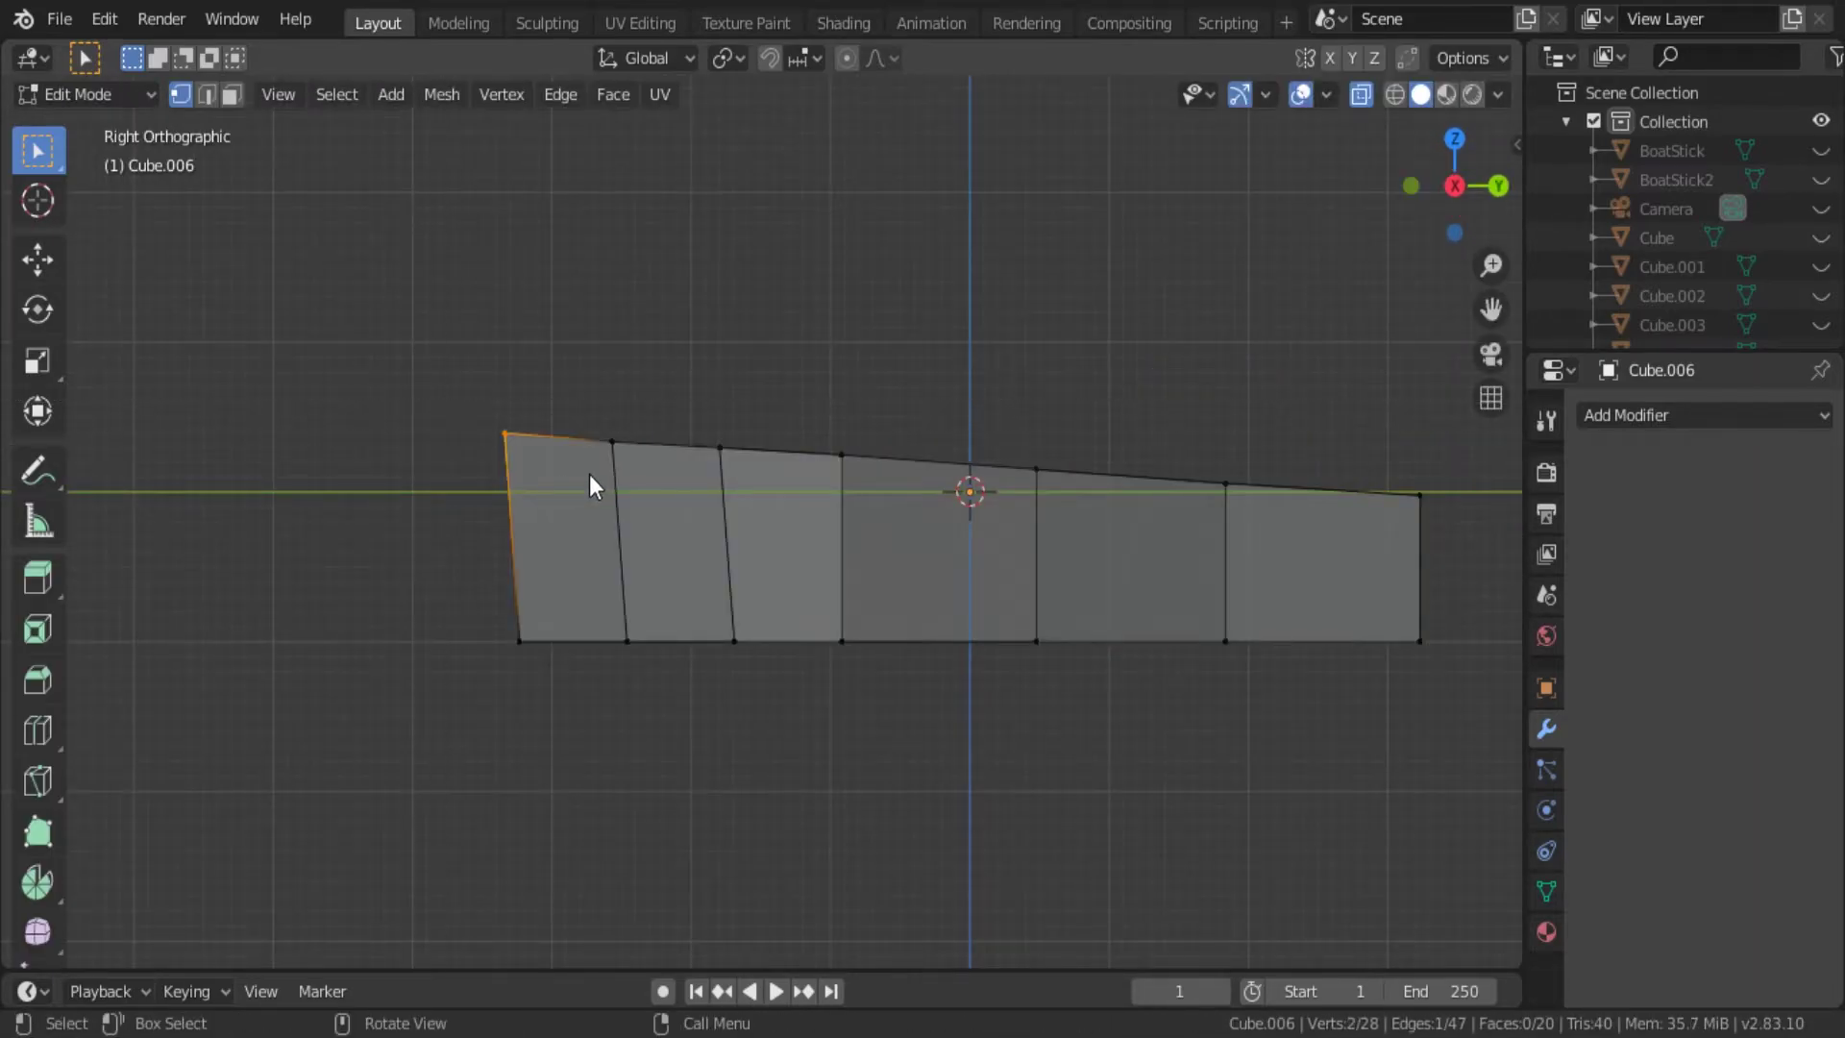
key("g")
key("y")
left_click(577, 481)
key("alt+a")
Tuck the bottom-left corner vertices inward along Y and inspect the profile.
left_click_drag(454, 618, 765, 712)
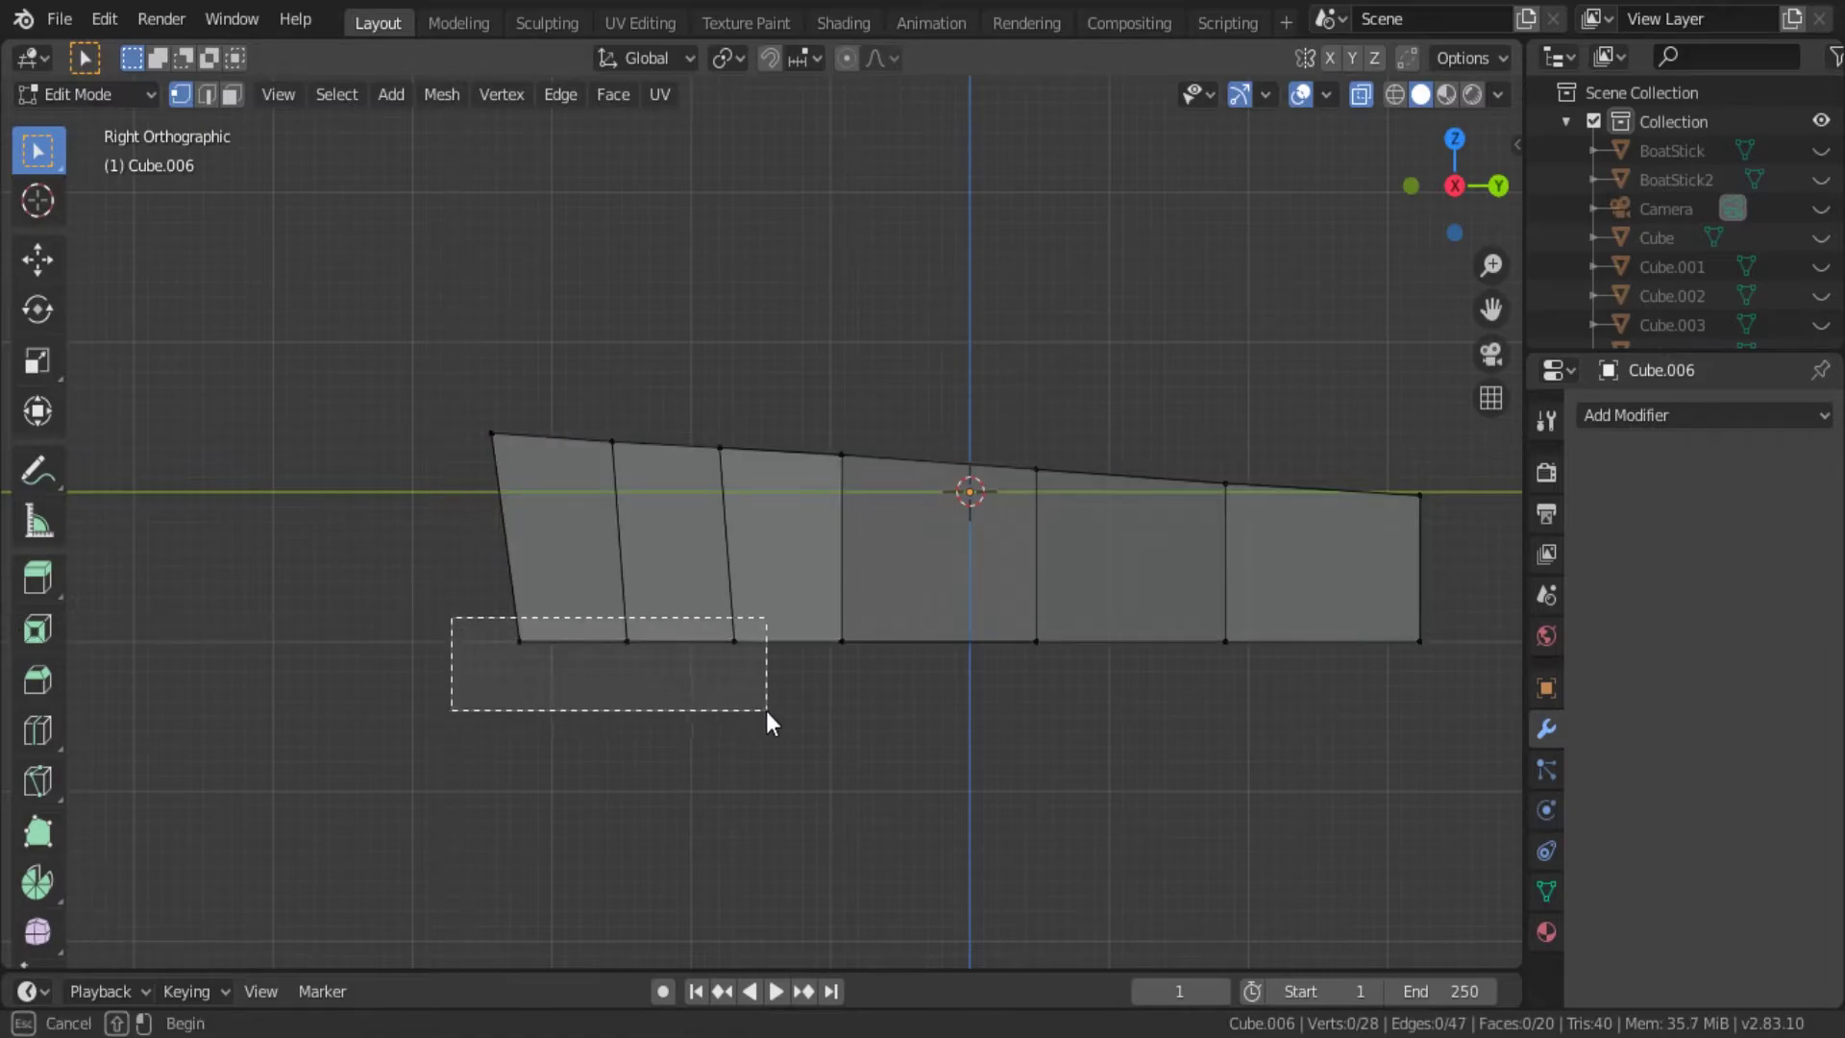
key("g")
key("y")
left_click(782, 712)
key("Tab")
middle_click_drag(781, 713, 819, 768)
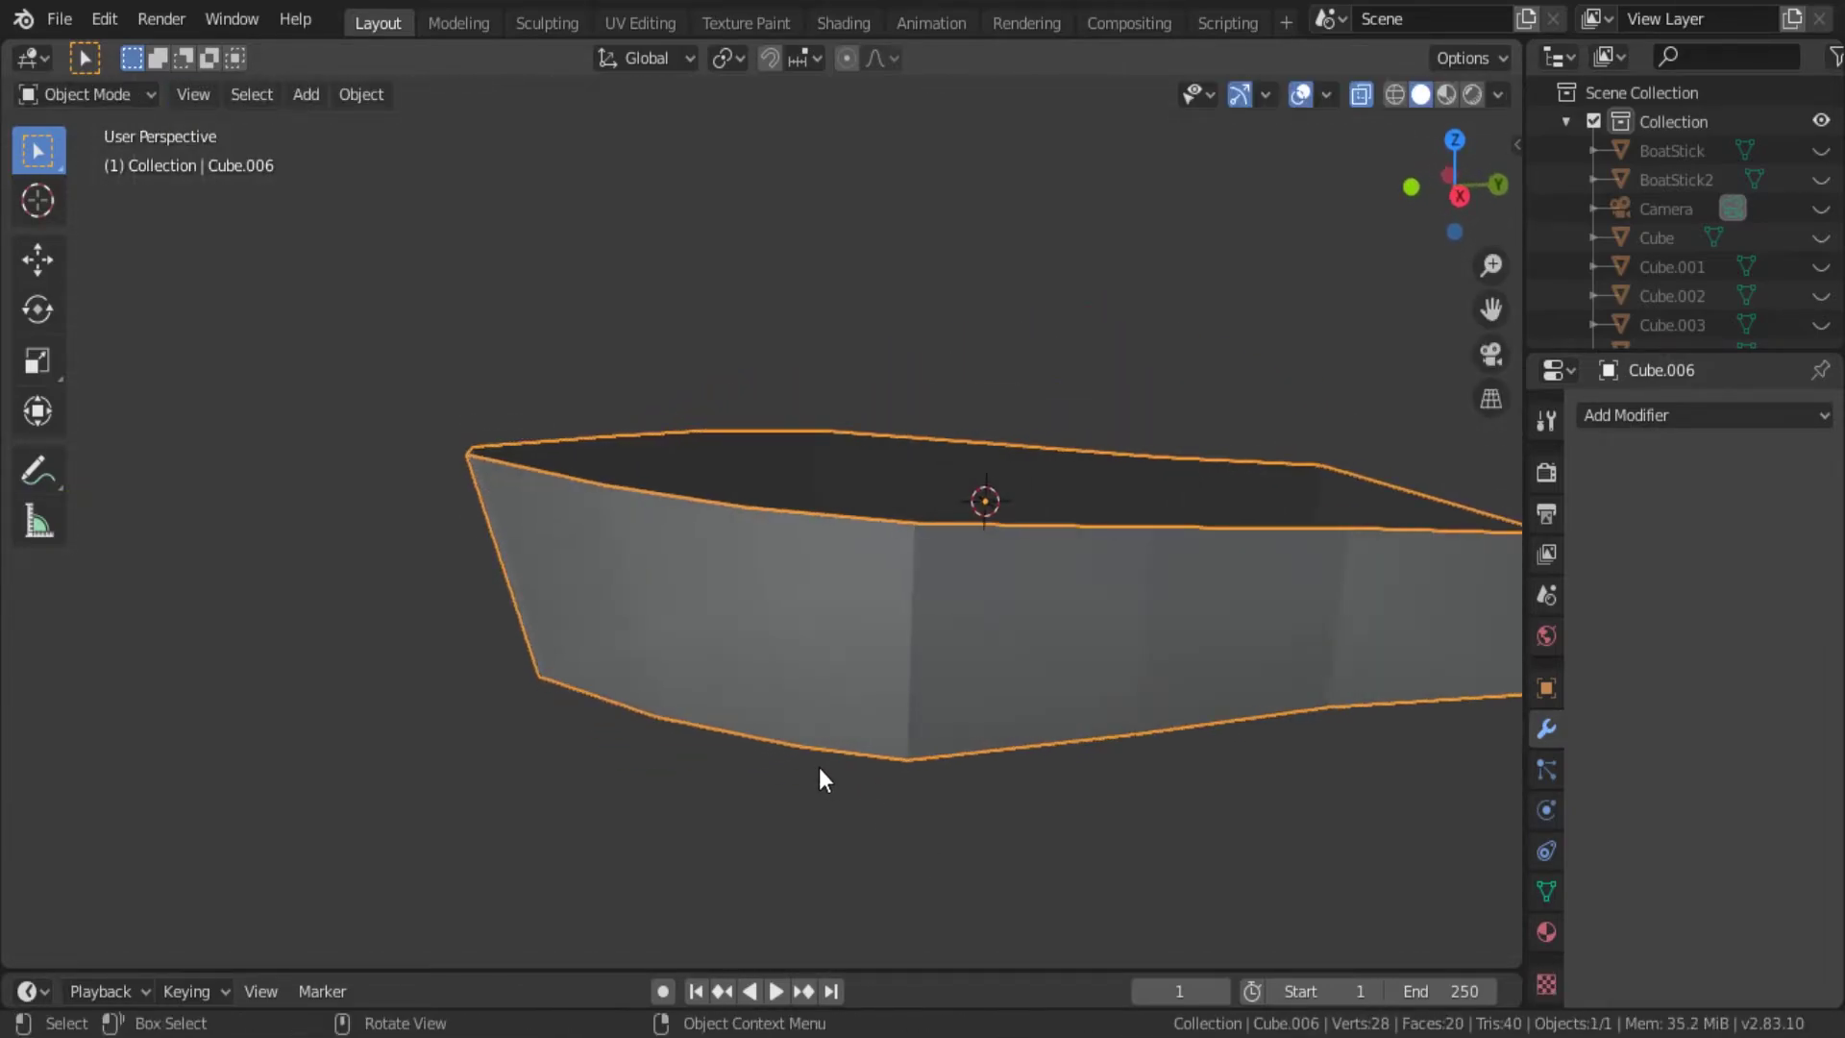
key("KP_3")
Tuck the bottom-right corner vertices inward along Y so the top juts past the bottom.
key("Tab")
middle_click_drag(1096, 752, 1028, 742, "shift")
key("b")
left_click_drag(1271, 606, 1379, 661)
key("g")
key("y")
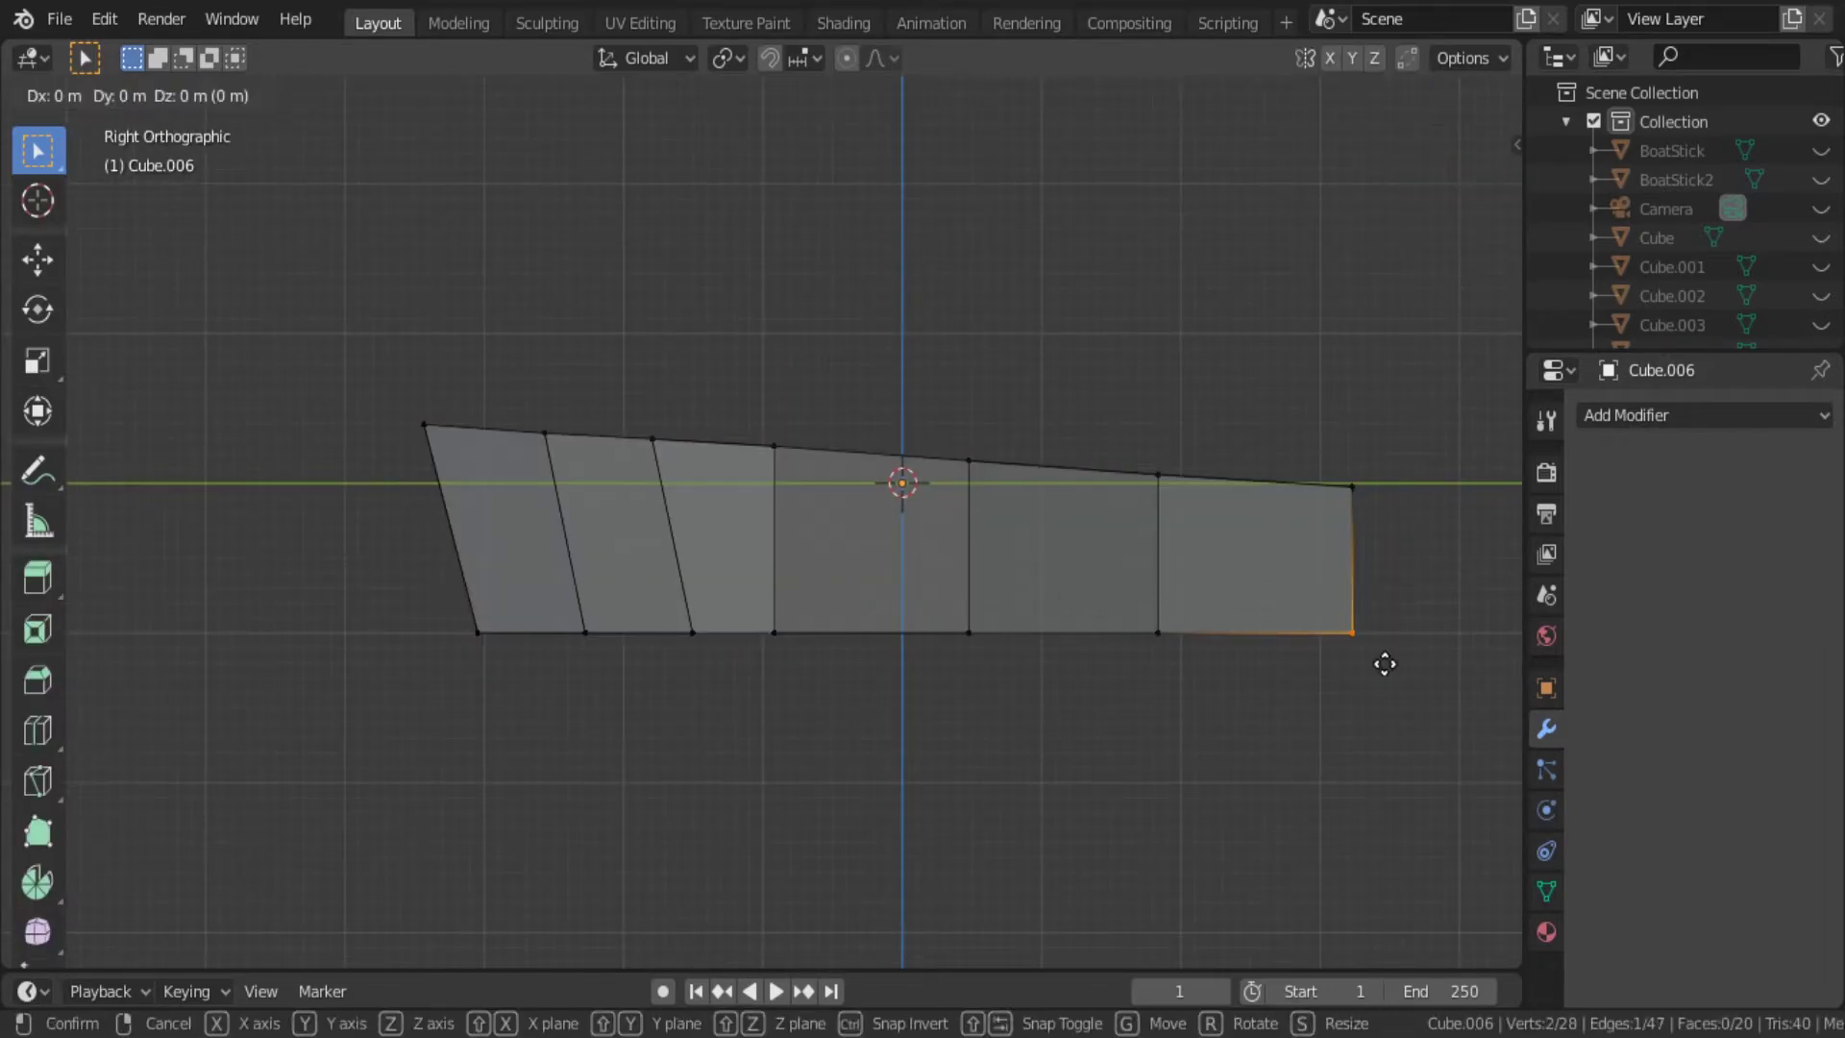
left_click(1372, 662)
key("Tab")
mouse_move(1371, 662)
middle_mouse_down()
mouse_move(1393, 769)
mouse_move(1290, 844)
mouse_move(1182, 665)
mouse_move(1288, 291)
mouse_move(1129, 388)
mouse_move(1145, 517)
mouse_move(1122, 557)
middle_mouse_up()
key("Tab")
mouse_move(882, 708)
middle_mouse_down()
mouse_move(1036, 544)
mouse_move(912, 519)
mouse_move(1055, 584)
middle_mouse_up()
key("KP_7")
With X-ray on in Top view, narrow the four bow-tip vertices by scaling along X.
key("alt+z")
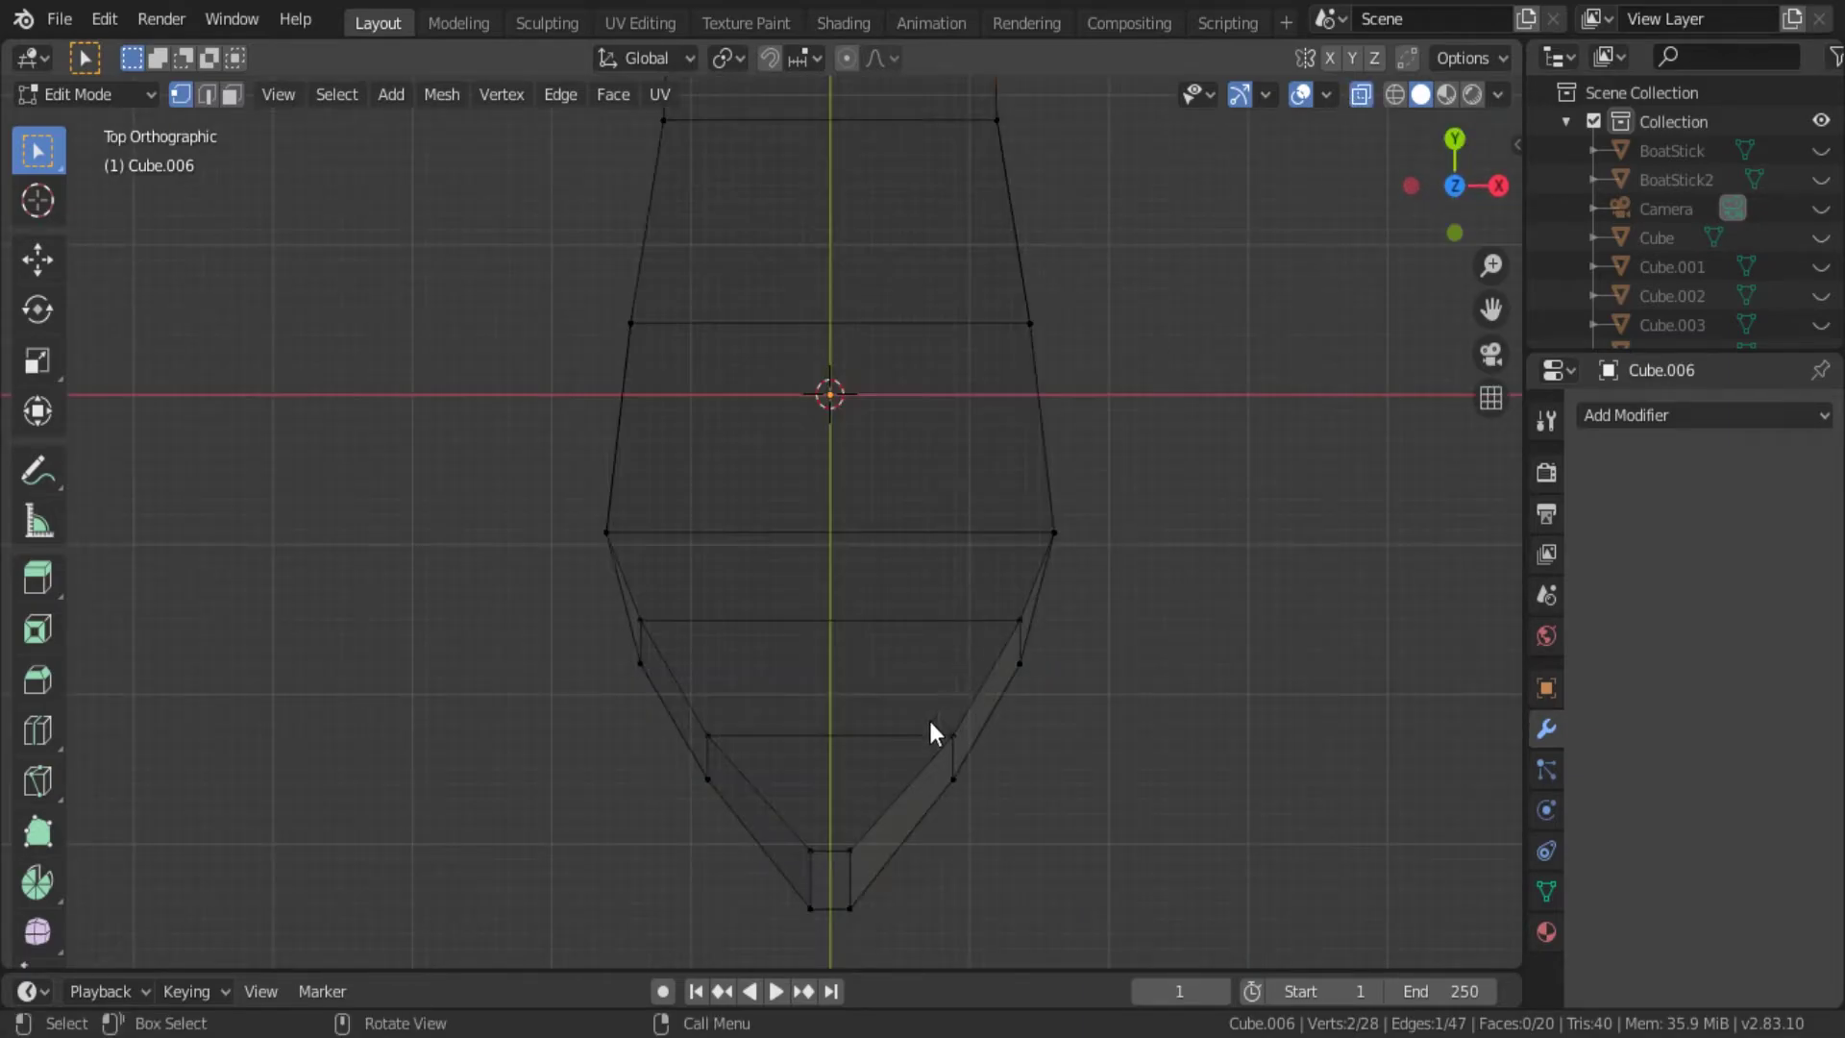
scroll(929, 717, "down", 1)
left_click_drag(723, 786, 922, 880)
key("s")
key("x")
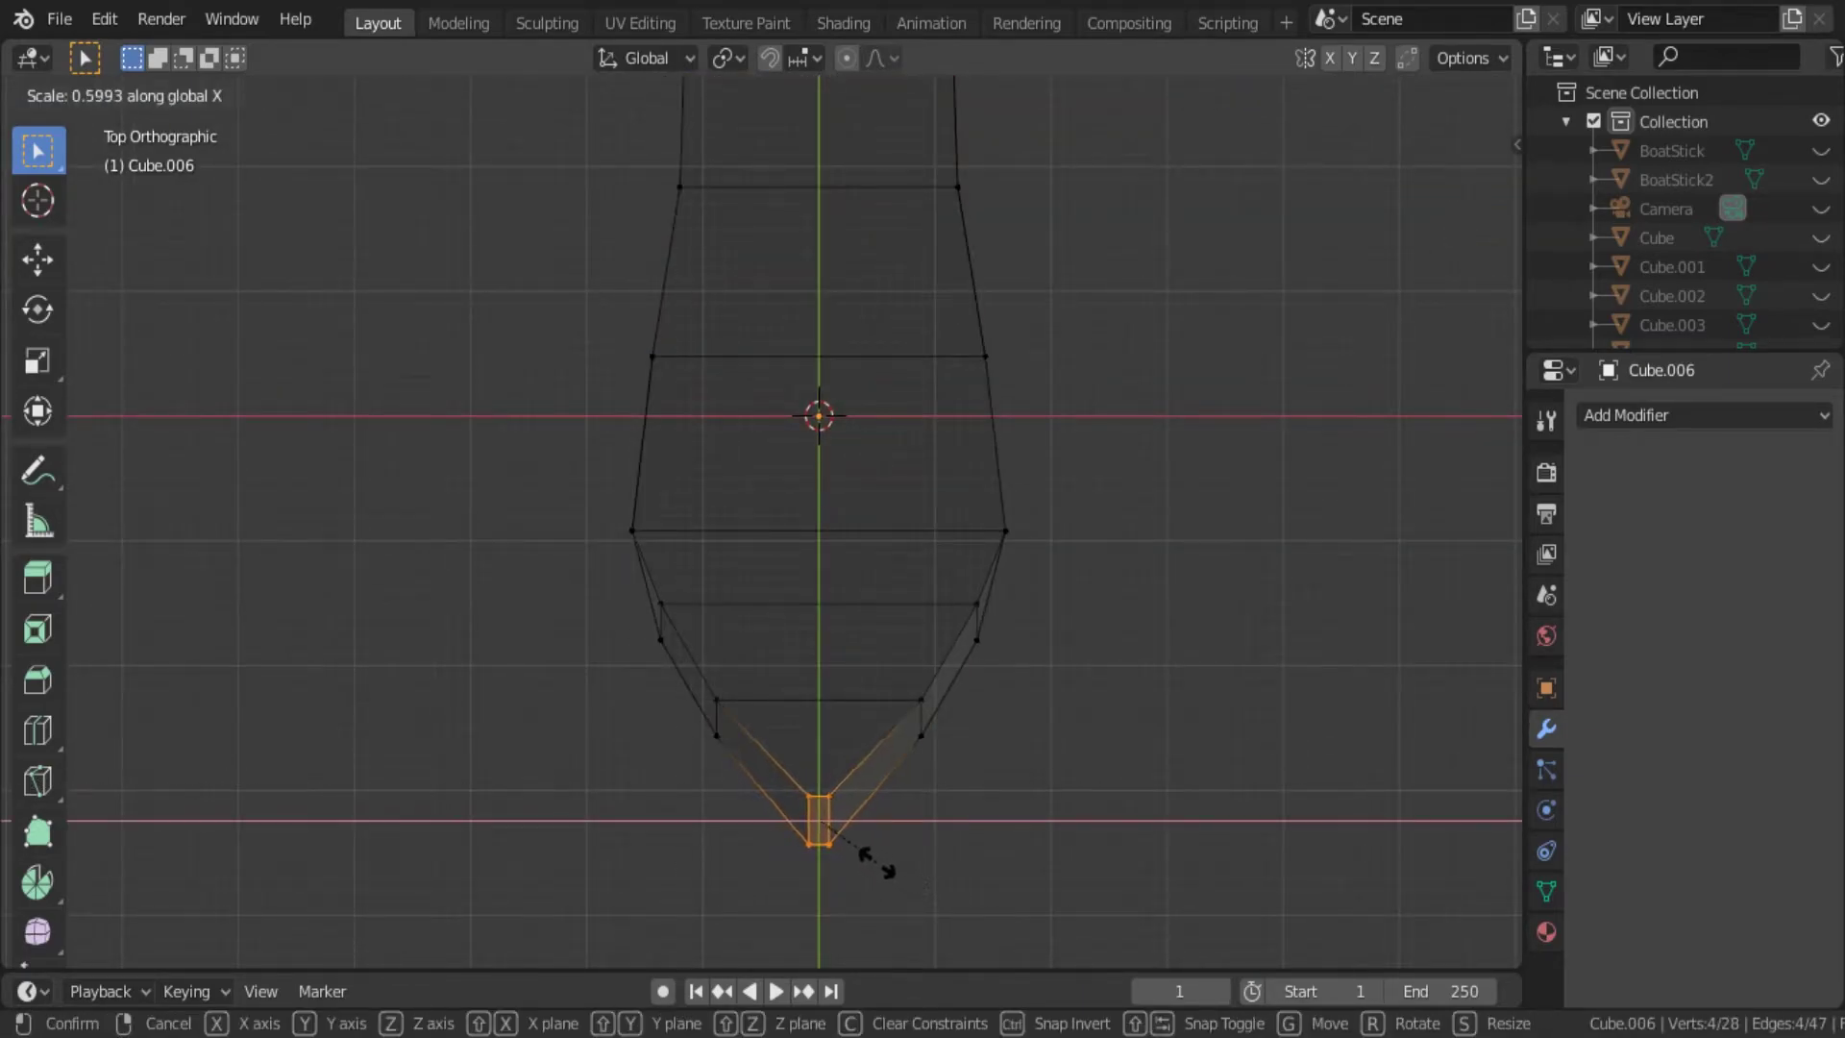
left_click(882, 875)
key("s")
key("y")
key("Return")
key("Tab")
key("alt+z")
mouse_move(852, 909)
middle_mouse_down()
mouse_move(753, 757)
mouse_move(711, 630)
mouse_move(646, 598)
mouse_move(779, 682)
middle_mouse_up()
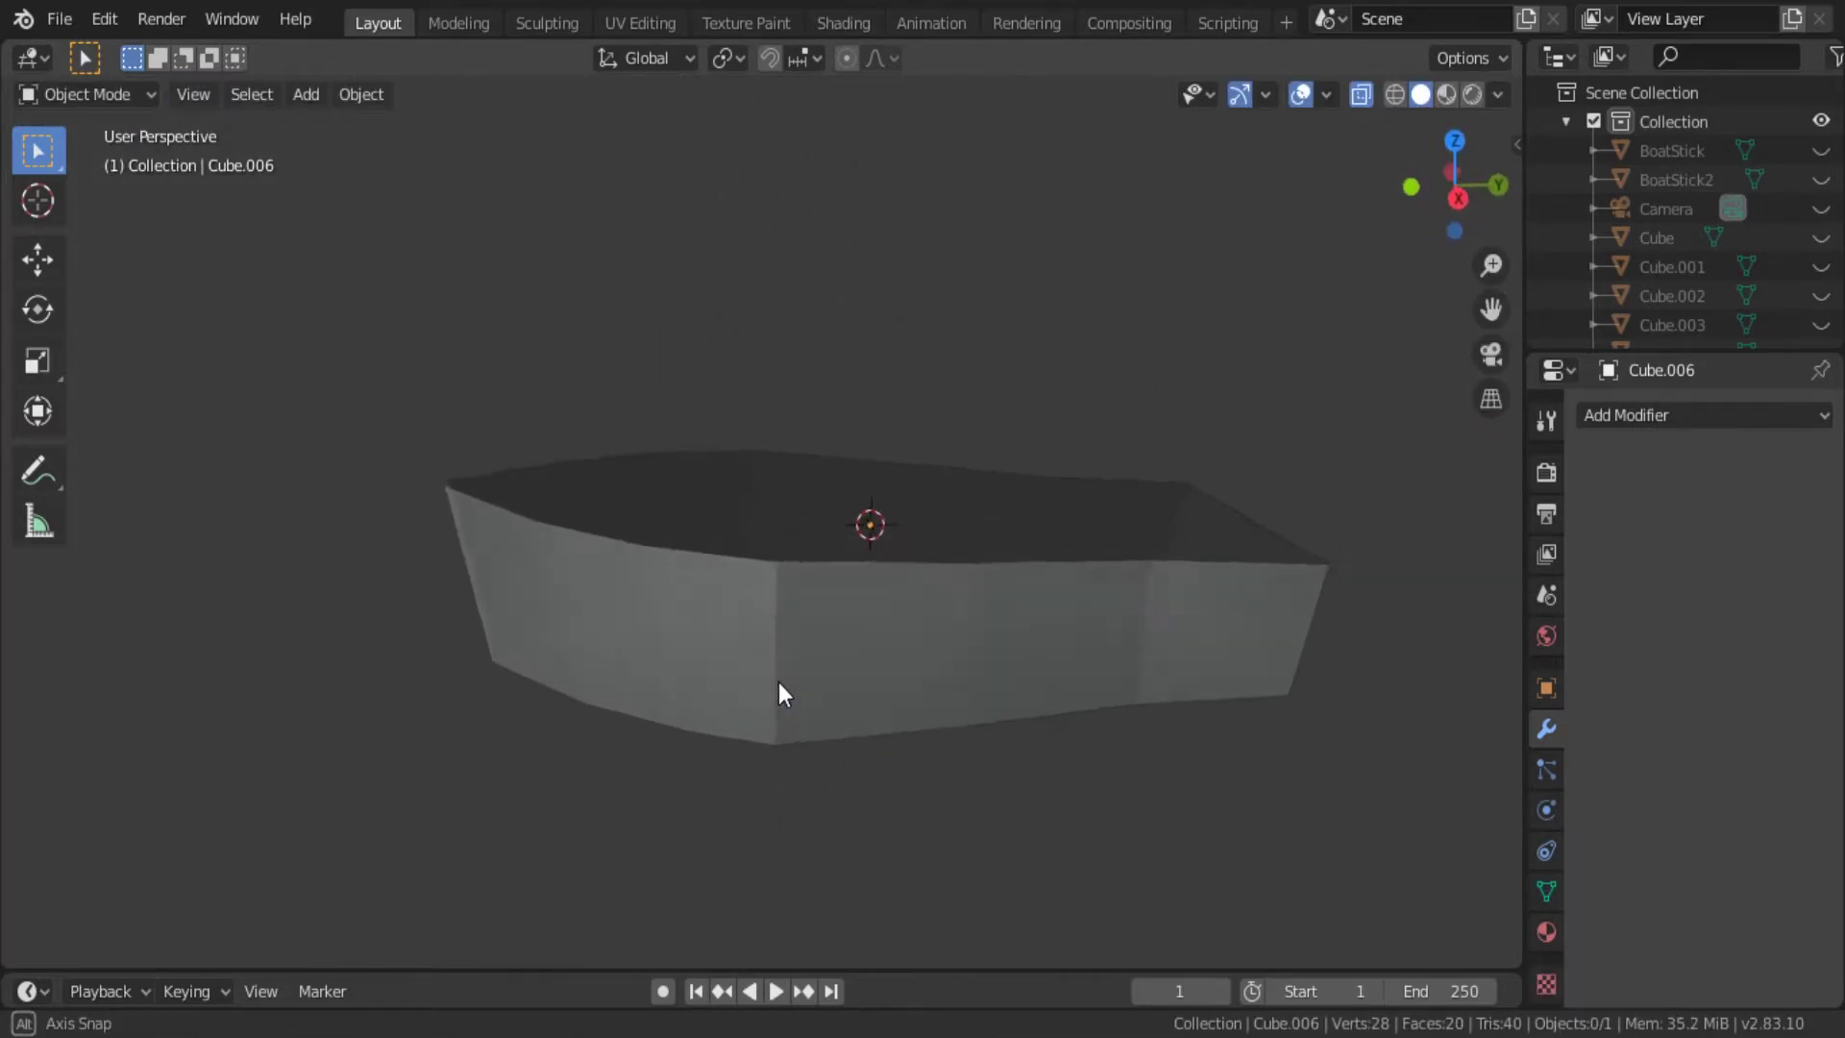
In Right view, raise the hull's upper-left top vertices along Z.
key("KP_3")
left_click(671, 590)
key("Tab")
key("alt+a")
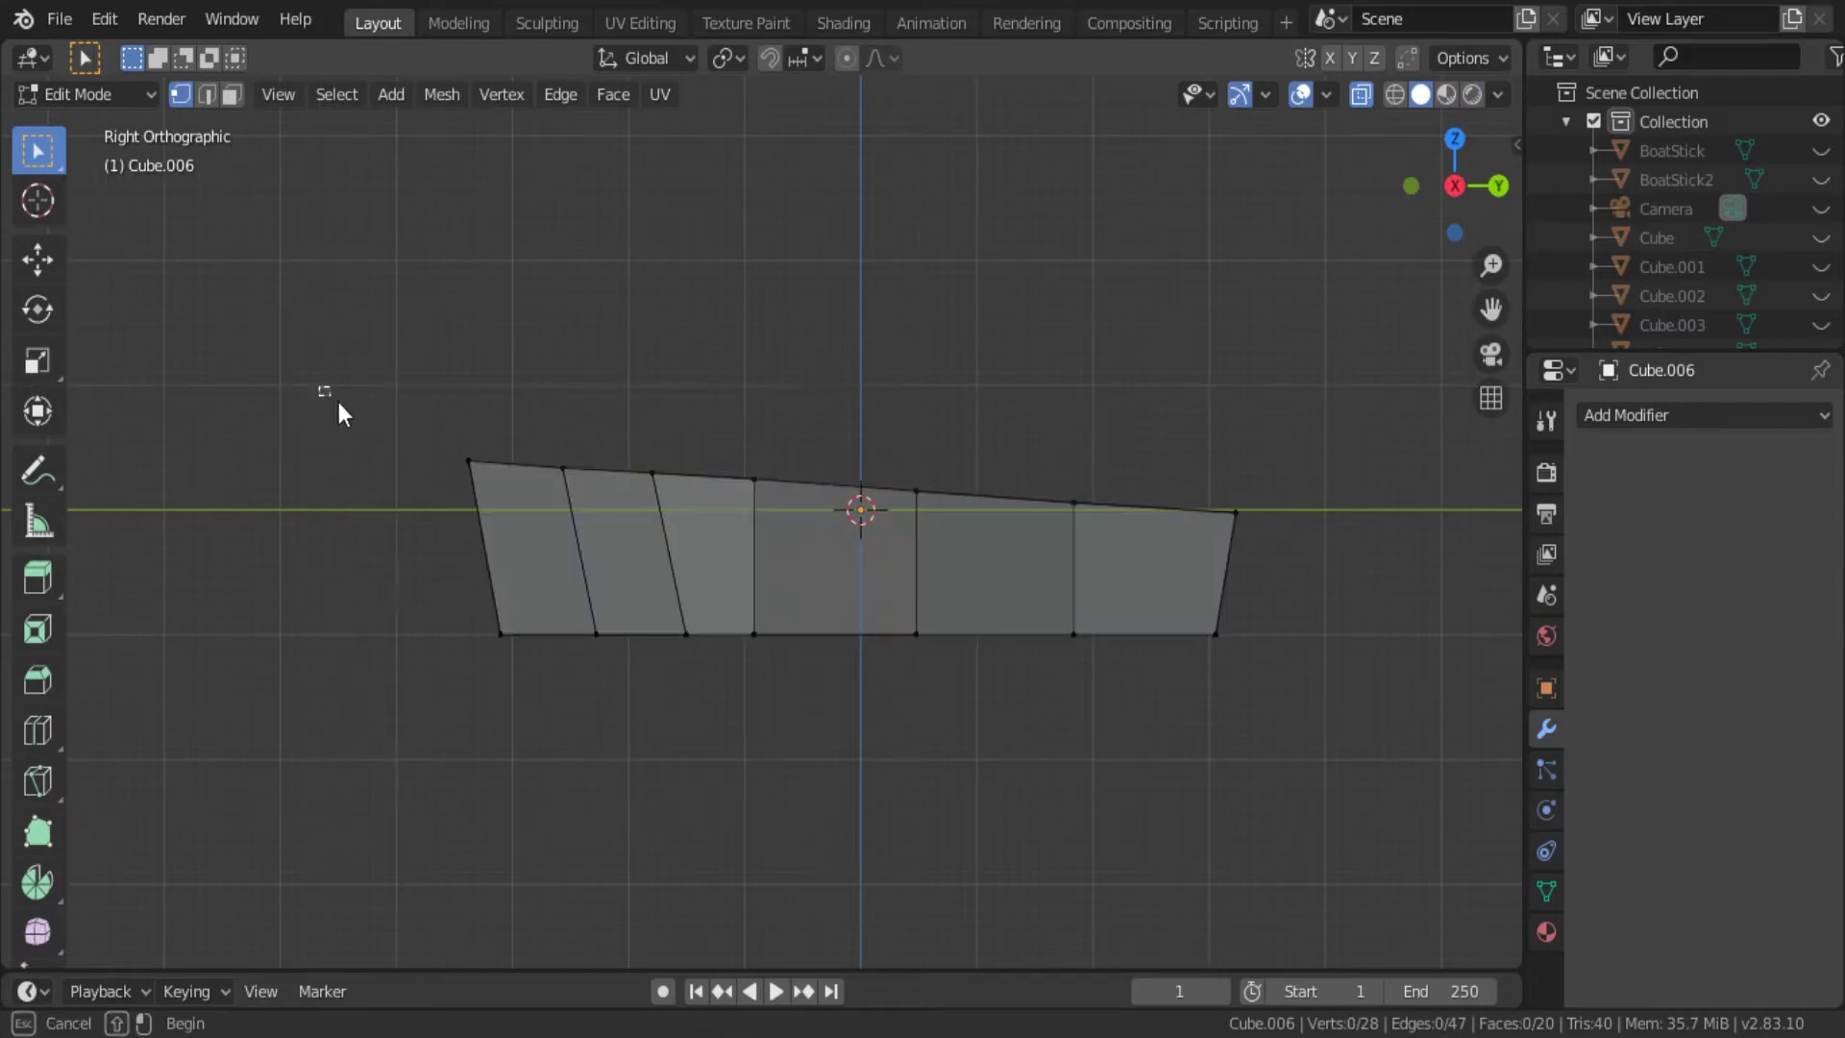
left_click_drag(338, 402, 857, 540)
key("g")
key("z")
left_click(859, 551)
Lower the two right-hand top vertices slightly along Z and view the hull in perspective.
key("alt+a")
key("b")
left_click_drag(898, 423, 1128, 569)
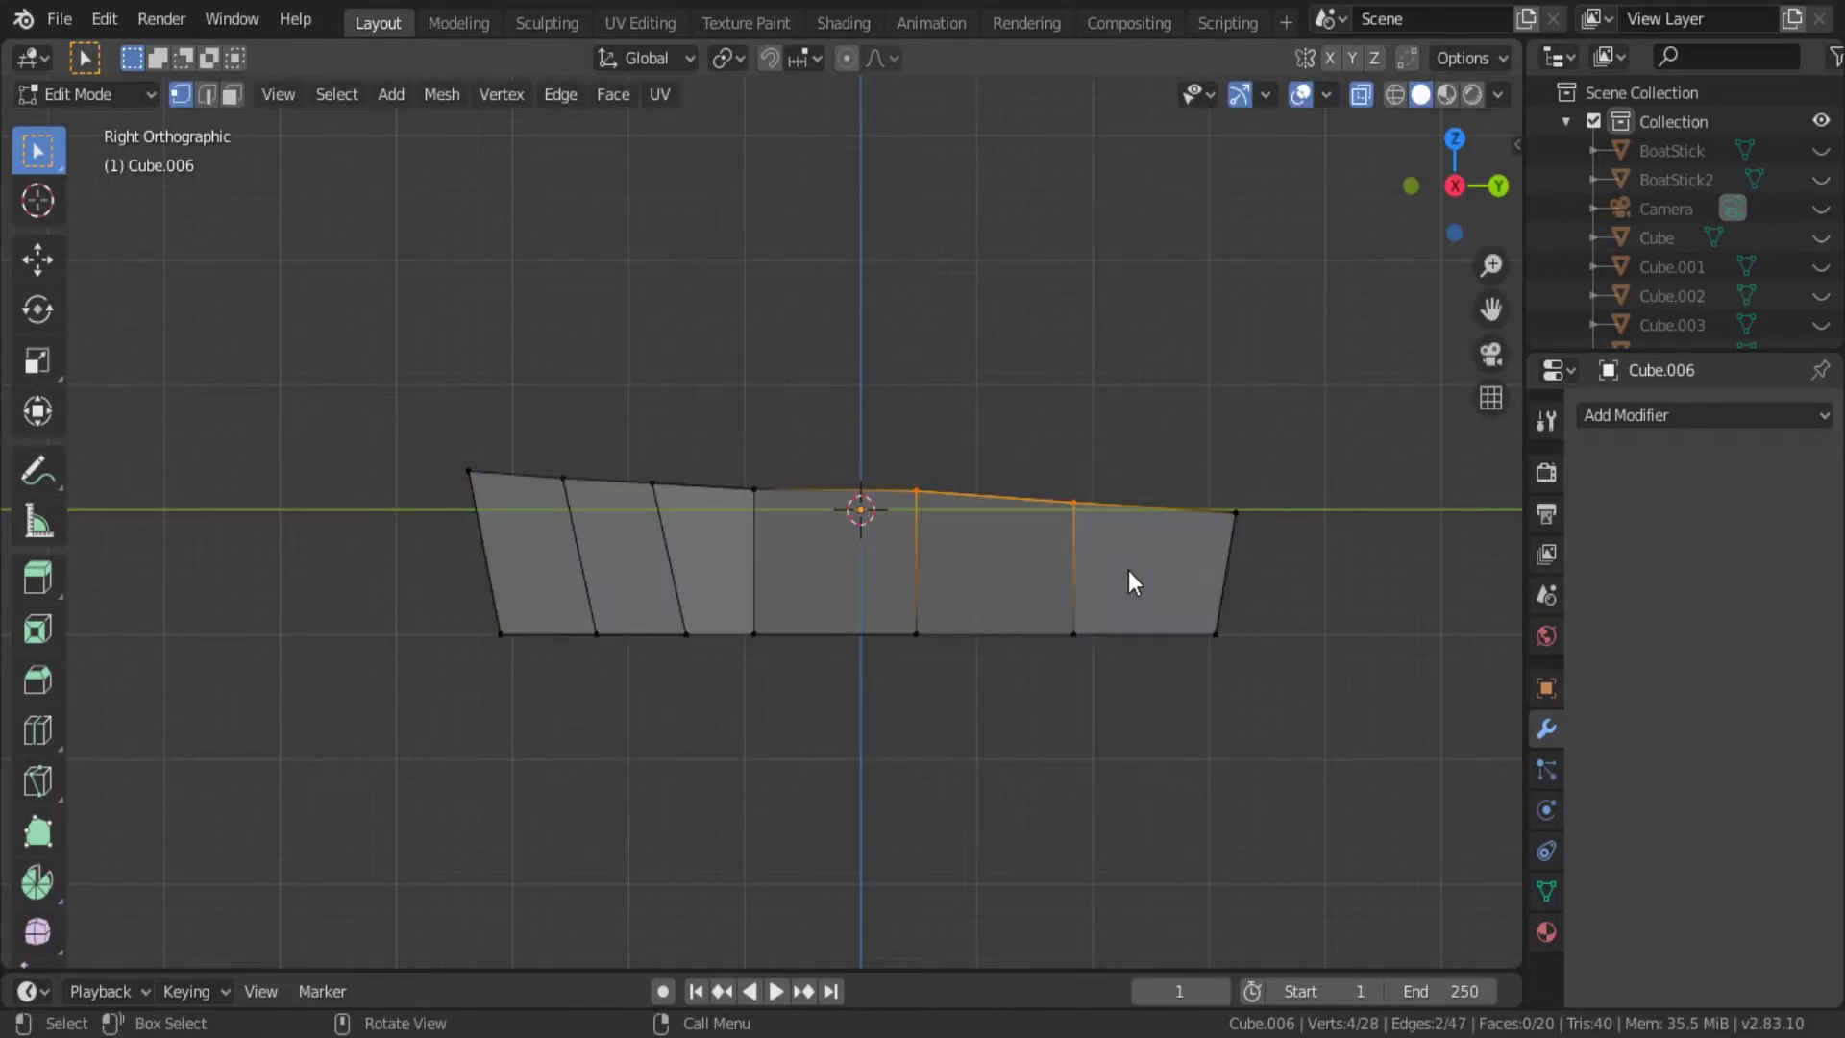
key("g")
key("z")
left_click(1128, 580)
key("Tab")
mouse_move(1128, 581)
middle_mouse_down()
mouse_move(1197, 633)
mouse_move(1234, 535)
mouse_move(1276, 666)
middle_mouse_up()
Try a Solidify modifier on the hull, then remove it.
left_click(1634, 415)
left_click(1286, 863)
mouse_move(1155, 816)
middle_mouse_down()
mouse_move(1294, 333)
mouse_move(1317, 396)
middle_mouse_up()
left_click(1698, 458)
key("Tab")
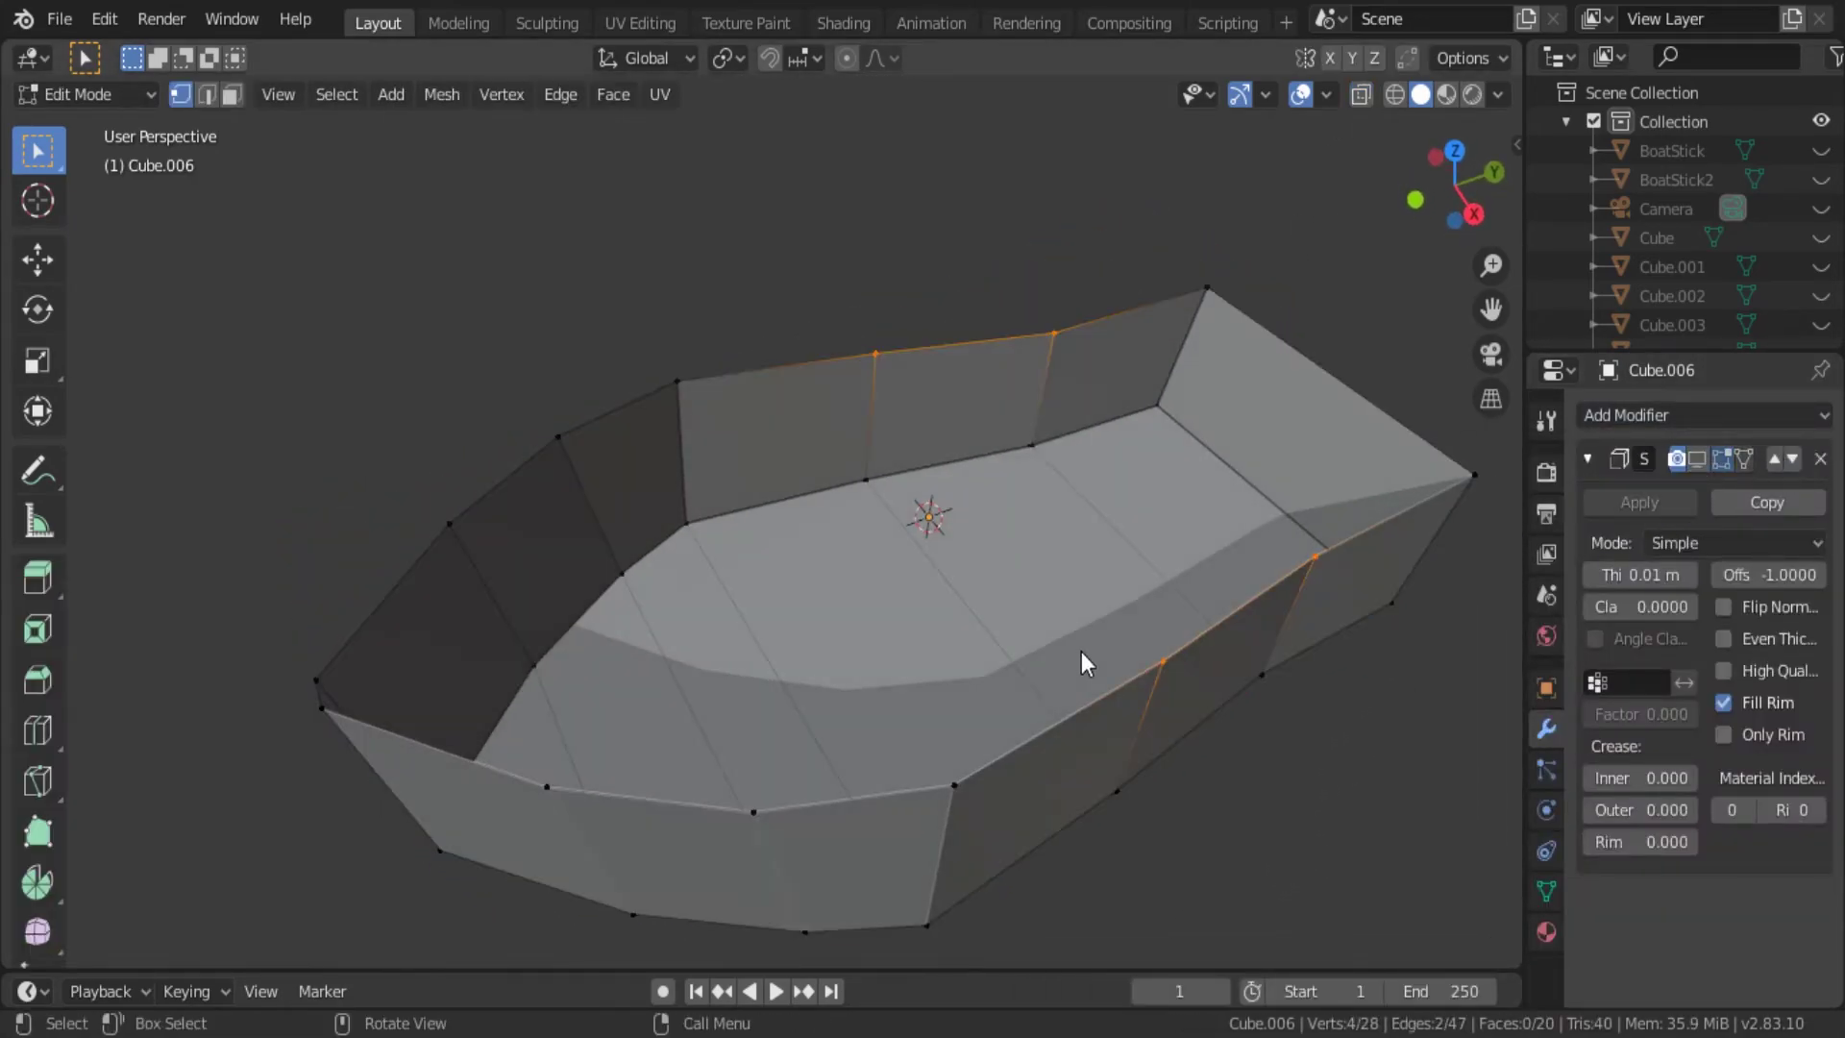
mouse_move(1081, 651)
middle_mouse_down()
mouse_move(1118, 627)
mouse_move(689, 650)
middle_mouse_up()
key("KP_7")
left_click(1821, 459)
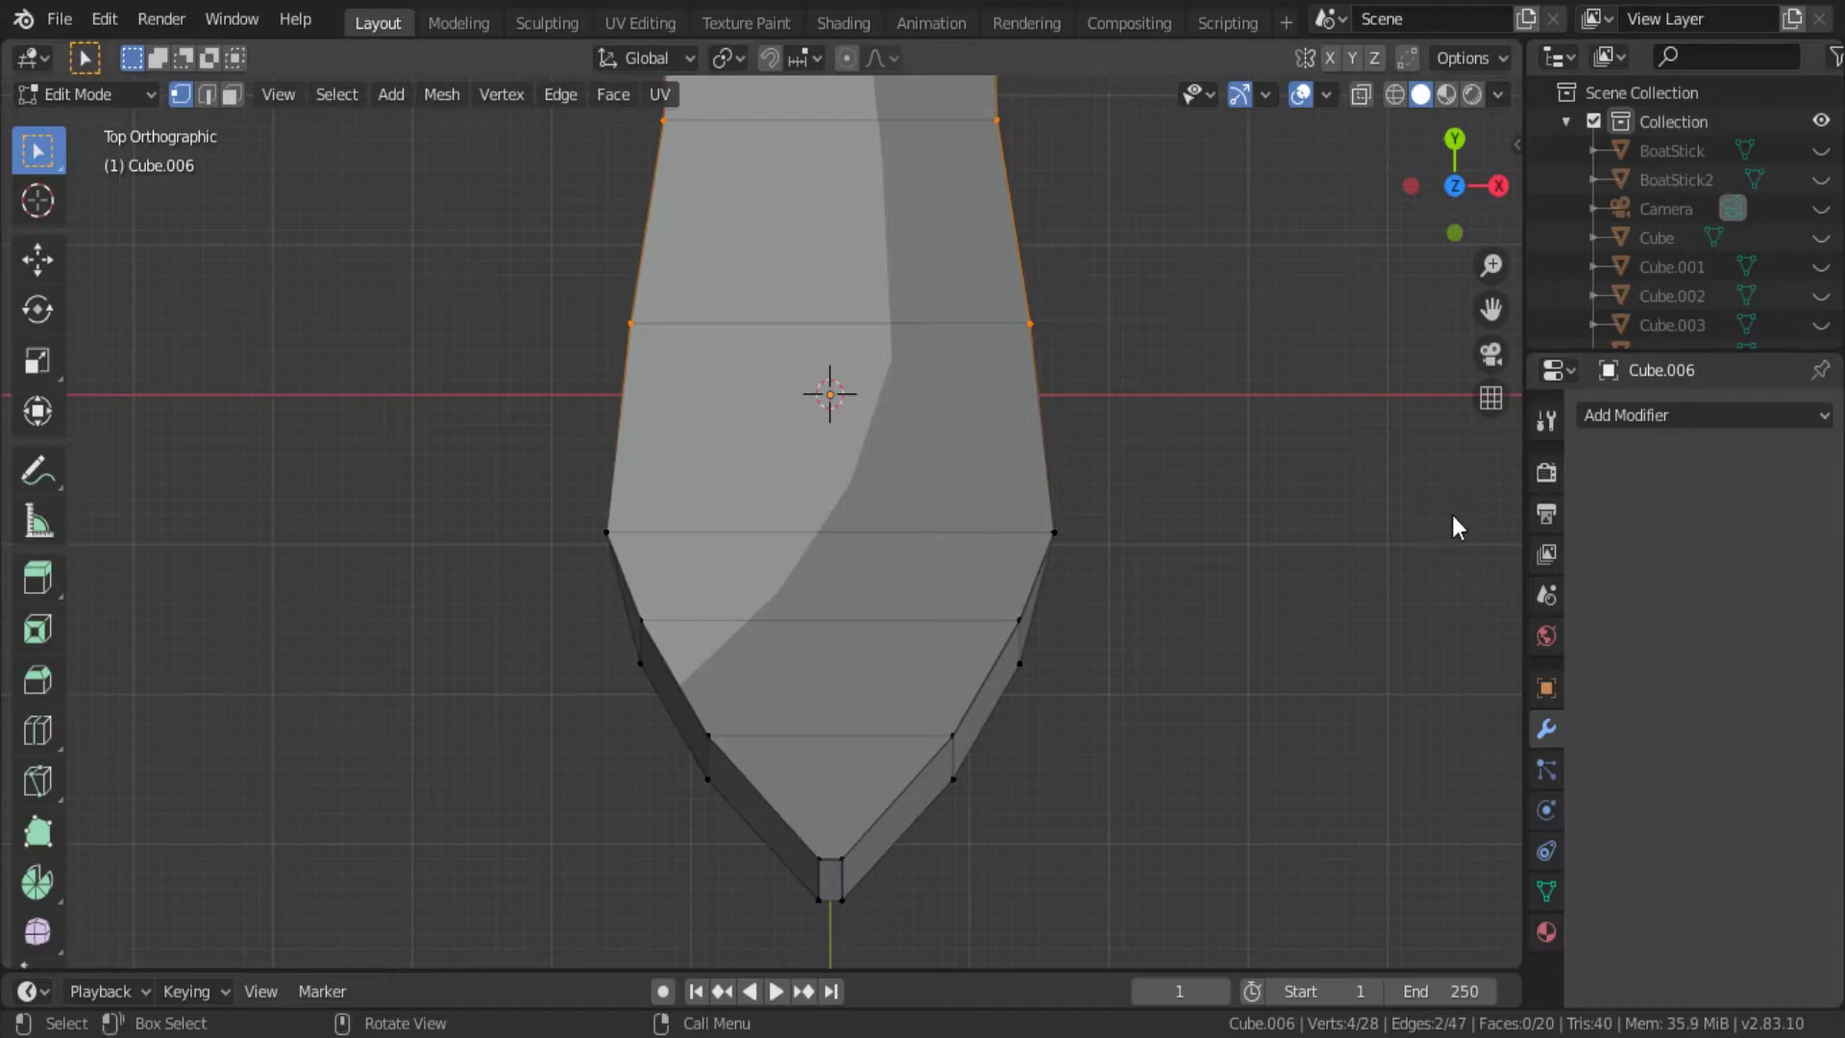
Add a loop cut along the hull's centre line and box-select the left half.
key("Tab")
key("Tab")
key("ctrl+r")
left_click(855, 413)
scroll(697, 262, "down", 1)
key("alt+a")
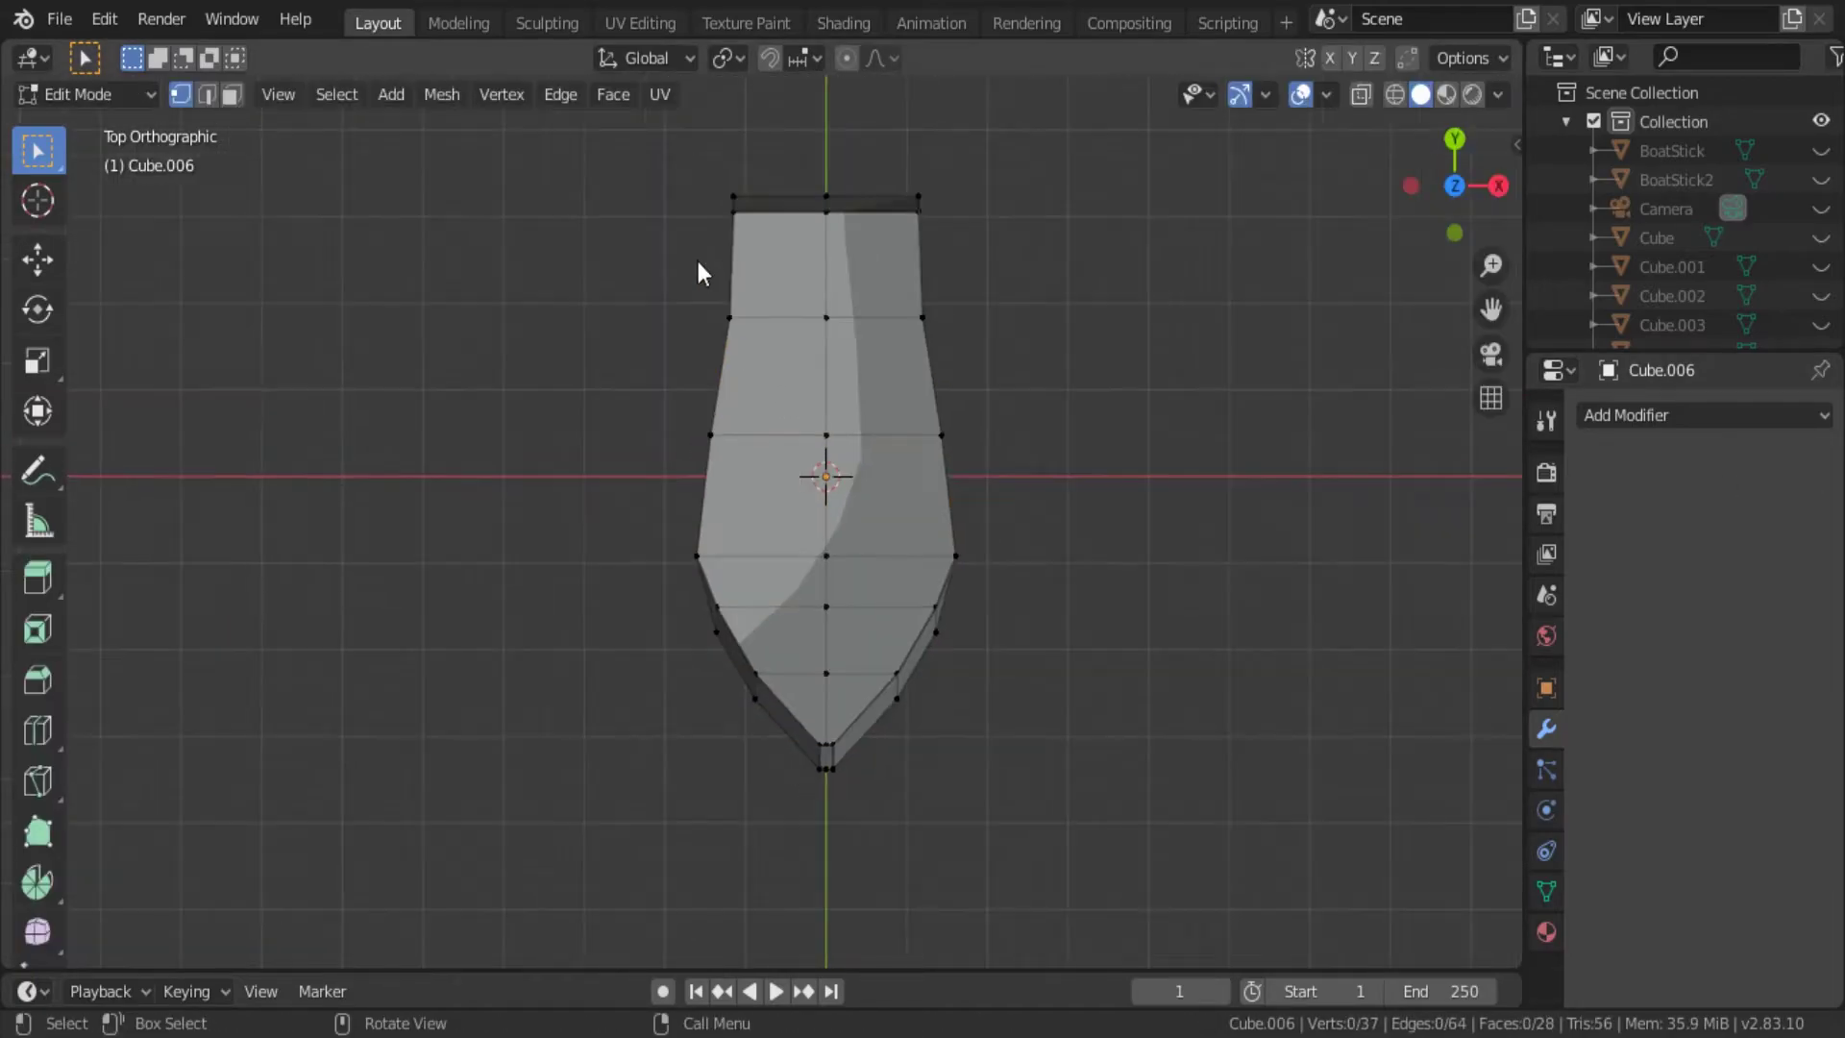
key("b")
left_click_drag(666, 159, 830, 802)
In face mode with X-ray, delete all faces of the hull's left half.
left_click(231, 94)
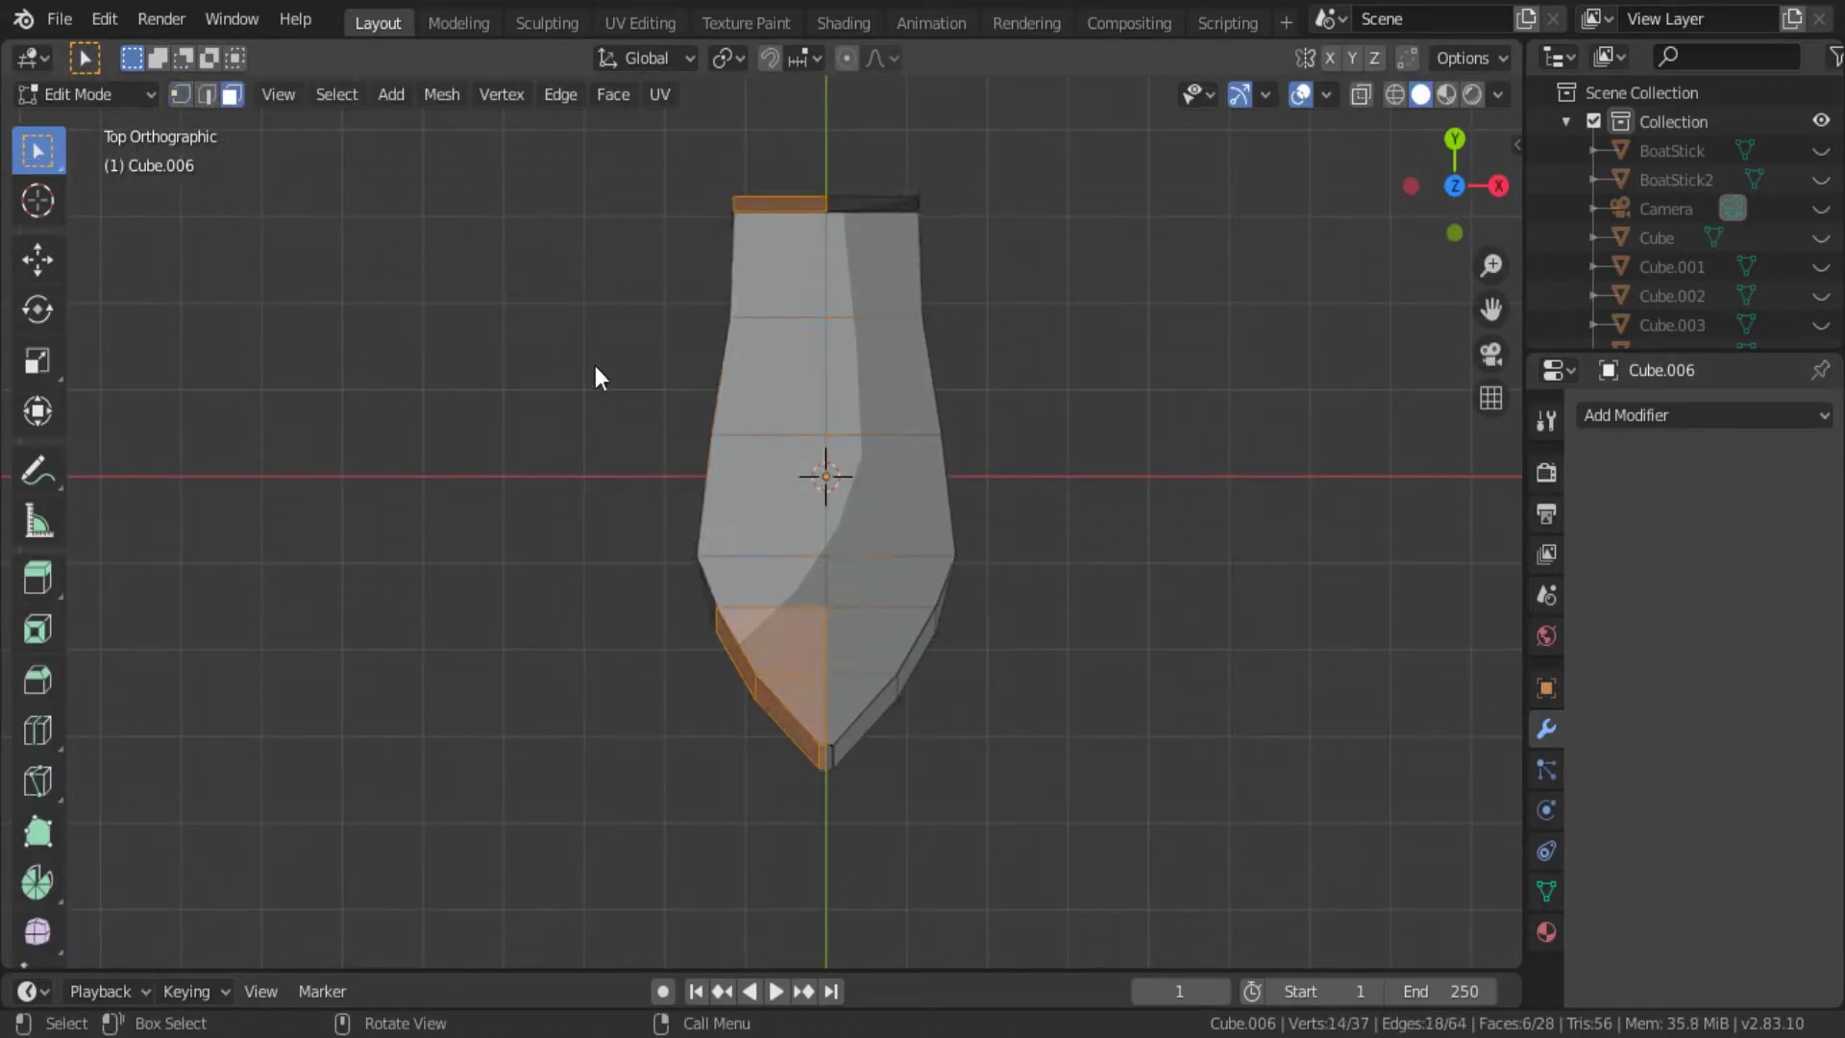
key("alt+z")
key("b")
left_click_drag(680, 173, 819, 799)
key("x")
left_click(851, 696)
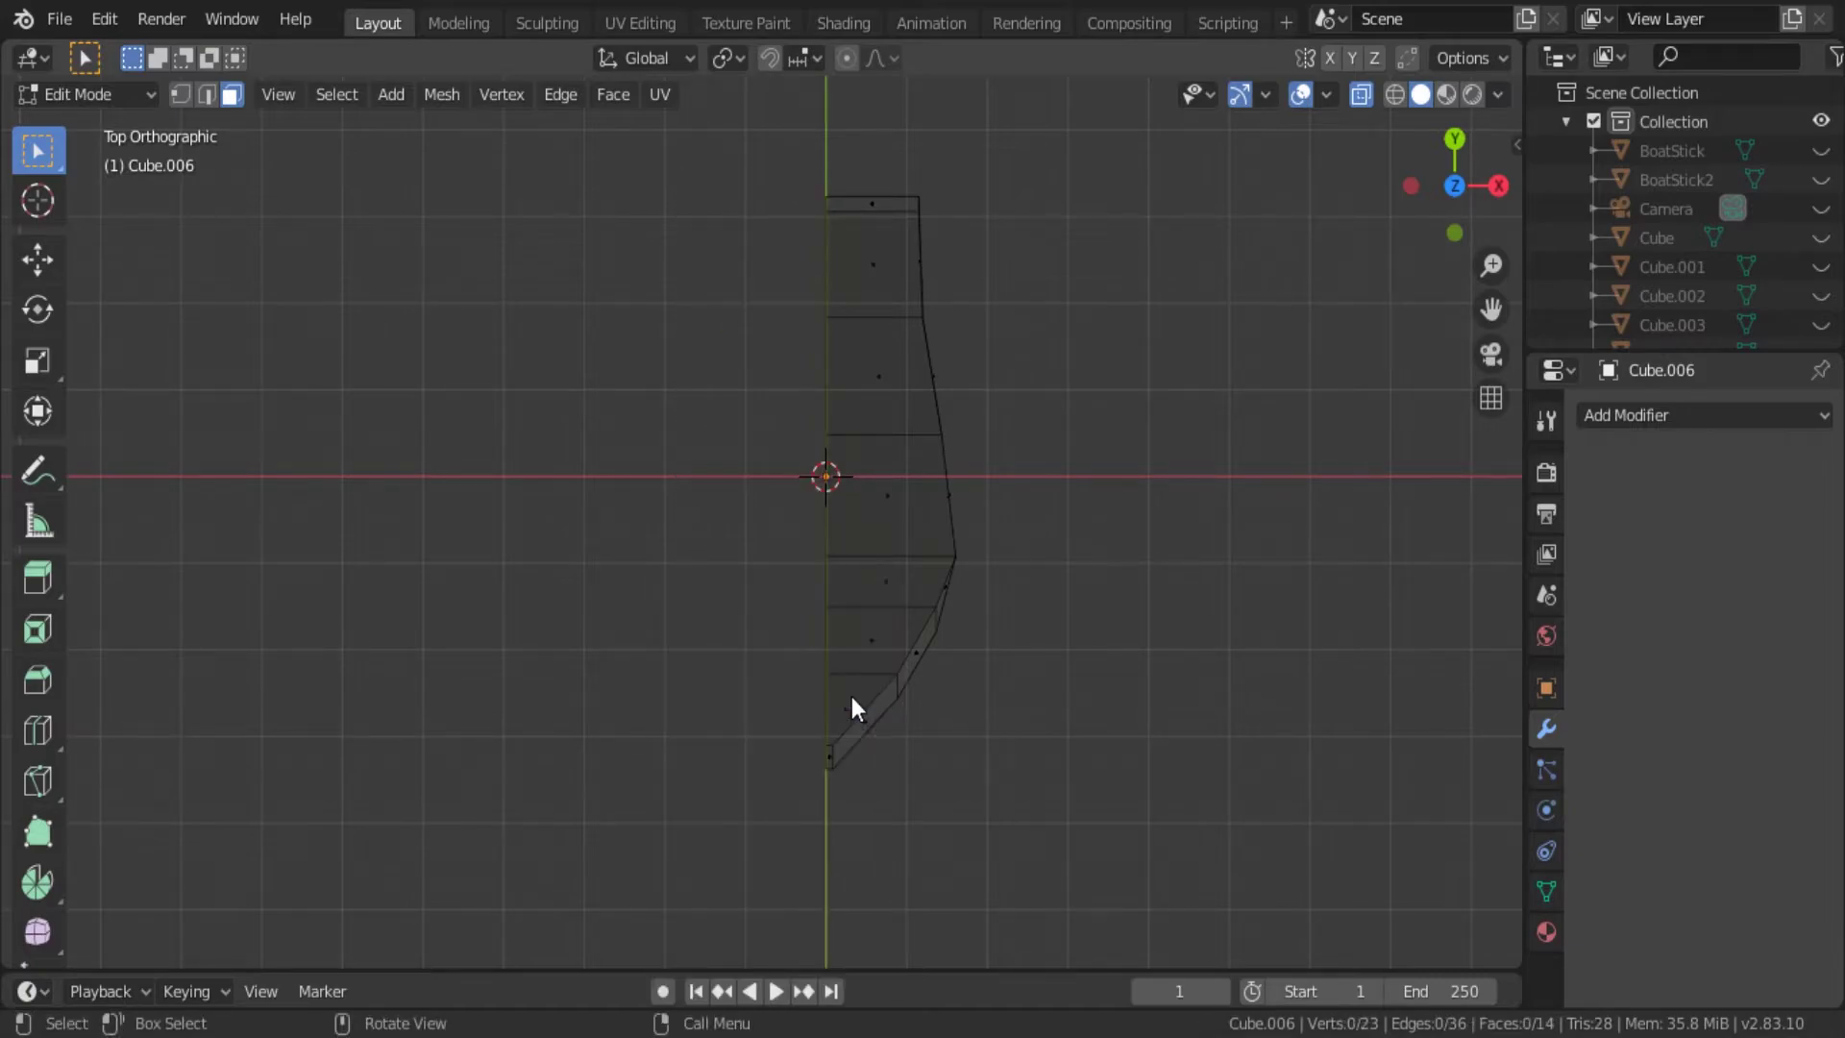
key("Tab")
Add a Mirror modifier with Clipping to rebuild the missing half.
left_click(1642, 421)
left_click(1317, 707)
mouse_move(1316, 719)
middle_mouse_down()
mouse_move(956, 494)
mouse_move(1029, 647)
mouse_move(1115, 666)
middle_mouse_up()
left_click(1723, 789)
Select a floor face inside the hull and extrude it for the seat.
key("Tab")
key("KP_7")
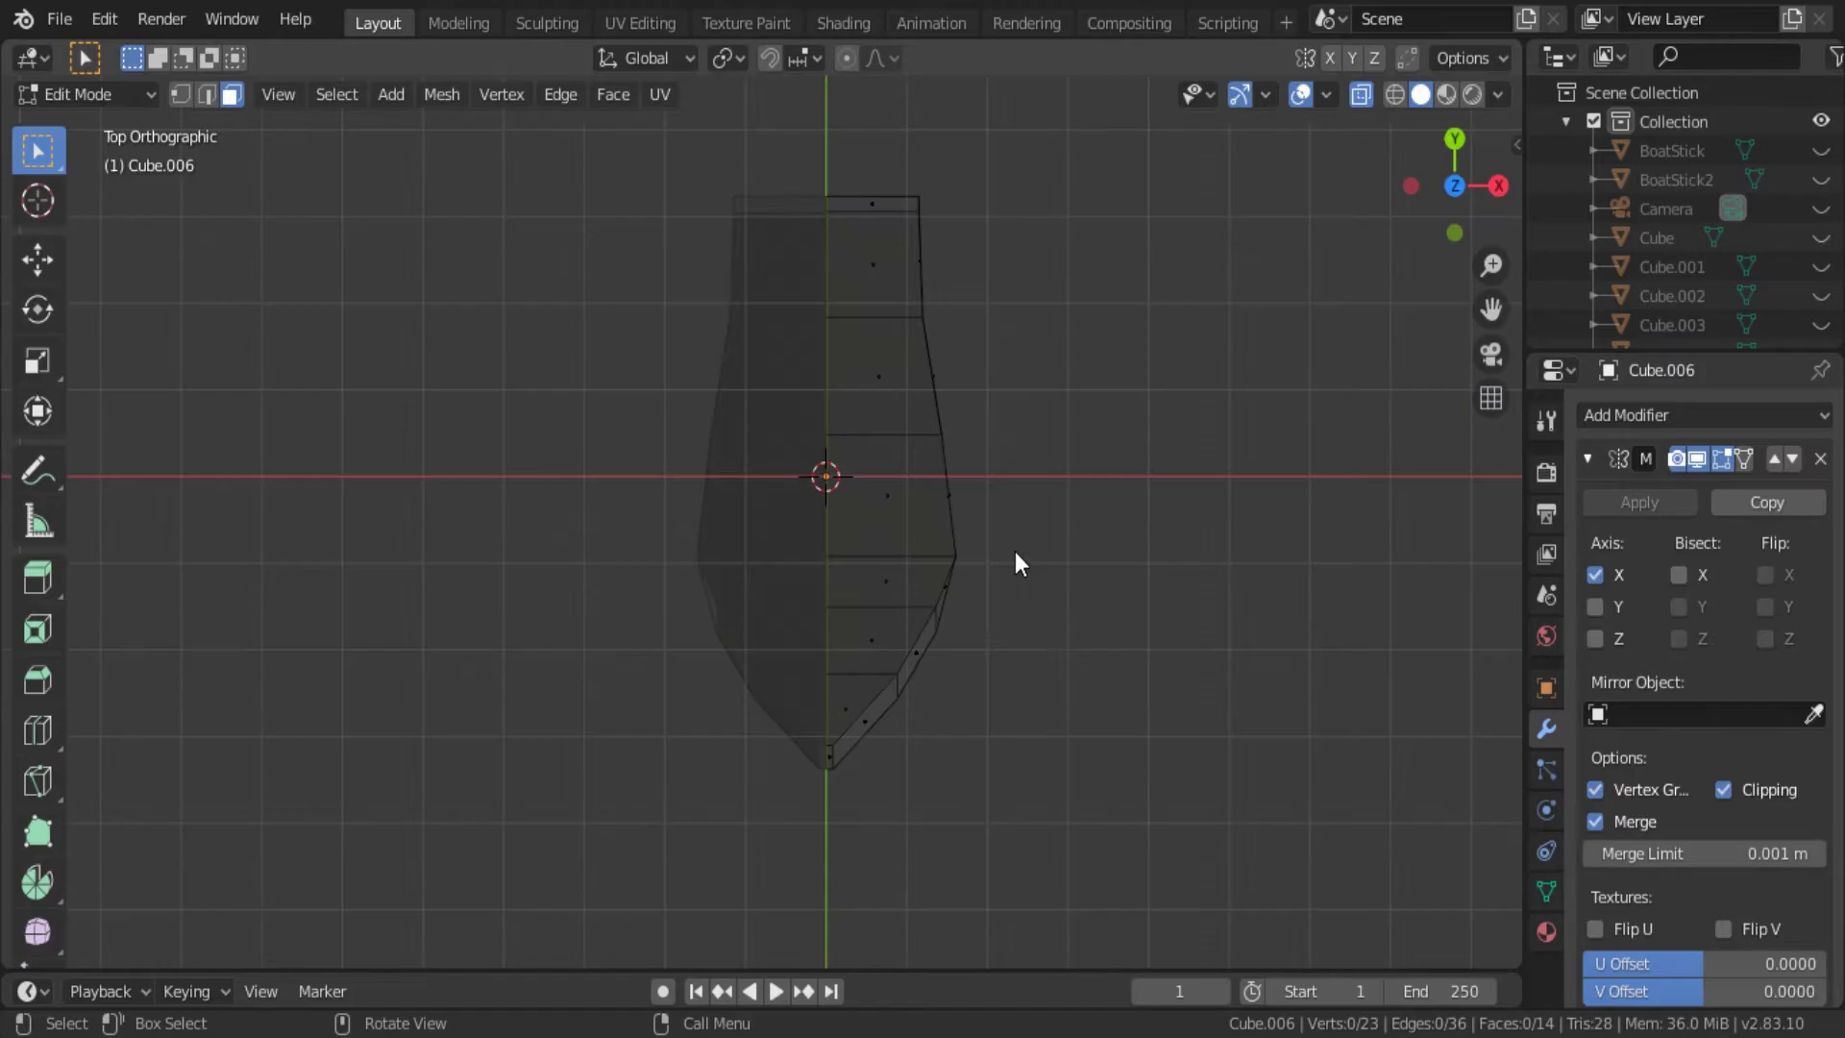
mouse_move(1015, 552)
middle_mouse_down()
mouse_move(946, 476)
mouse_move(967, 592)
mouse_move(796, 434)
mouse_move(961, 622)
mouse_move(967, 607)
mouse_move(967, 661)
mouse_move(1359, 116)
mouse_move(1261, 575)
mouse_move(1006, 653)
mouse_move(994, 515)
mouse_move(1052, 563)
mouse_move(1074, 552)
middle_mouse_up()
left_click(945, 477)
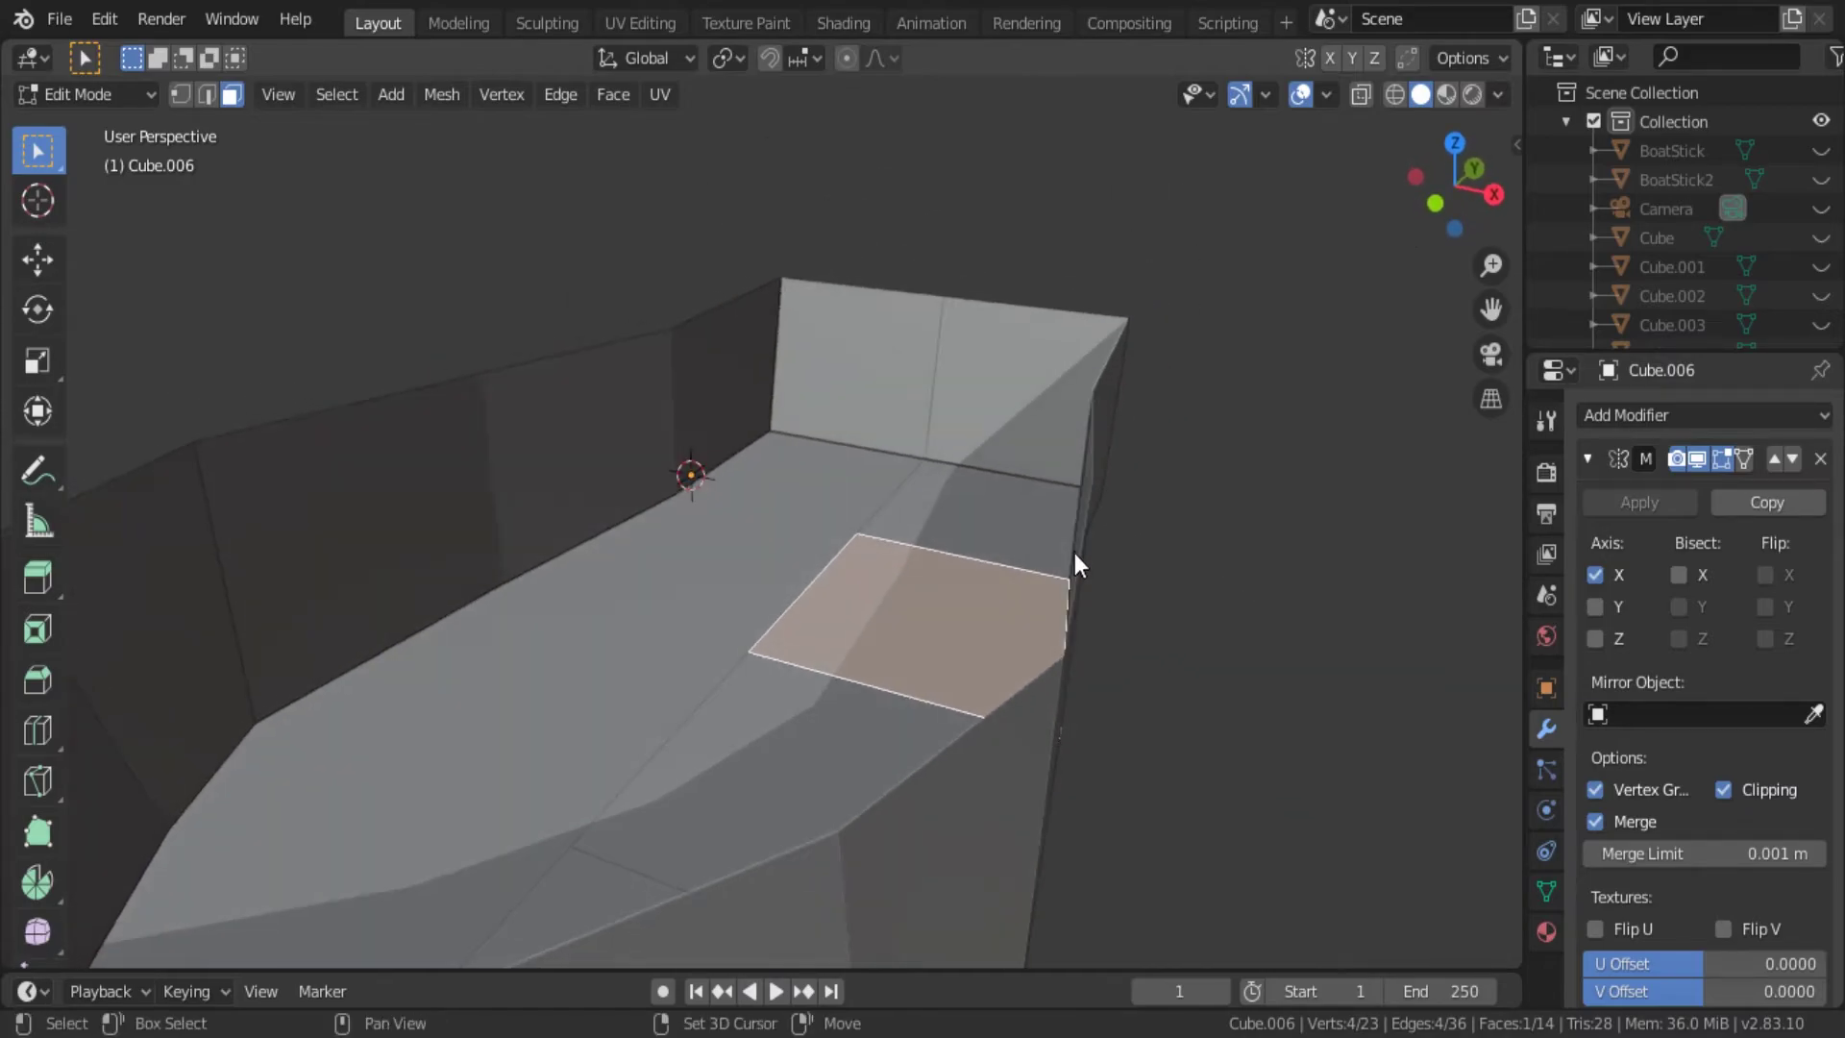
key("e")
left_click(1063, 471)
Scale the extruded seat face lengthwise along Y.
mouse_move(1063, 459)
middle_mouse_down()
mouse_move(1045, 609)
mouse_move(1284, 673)
middle_mouse_up()
key("s")
key("y")
left_click(1022, 626)
key("Tab")
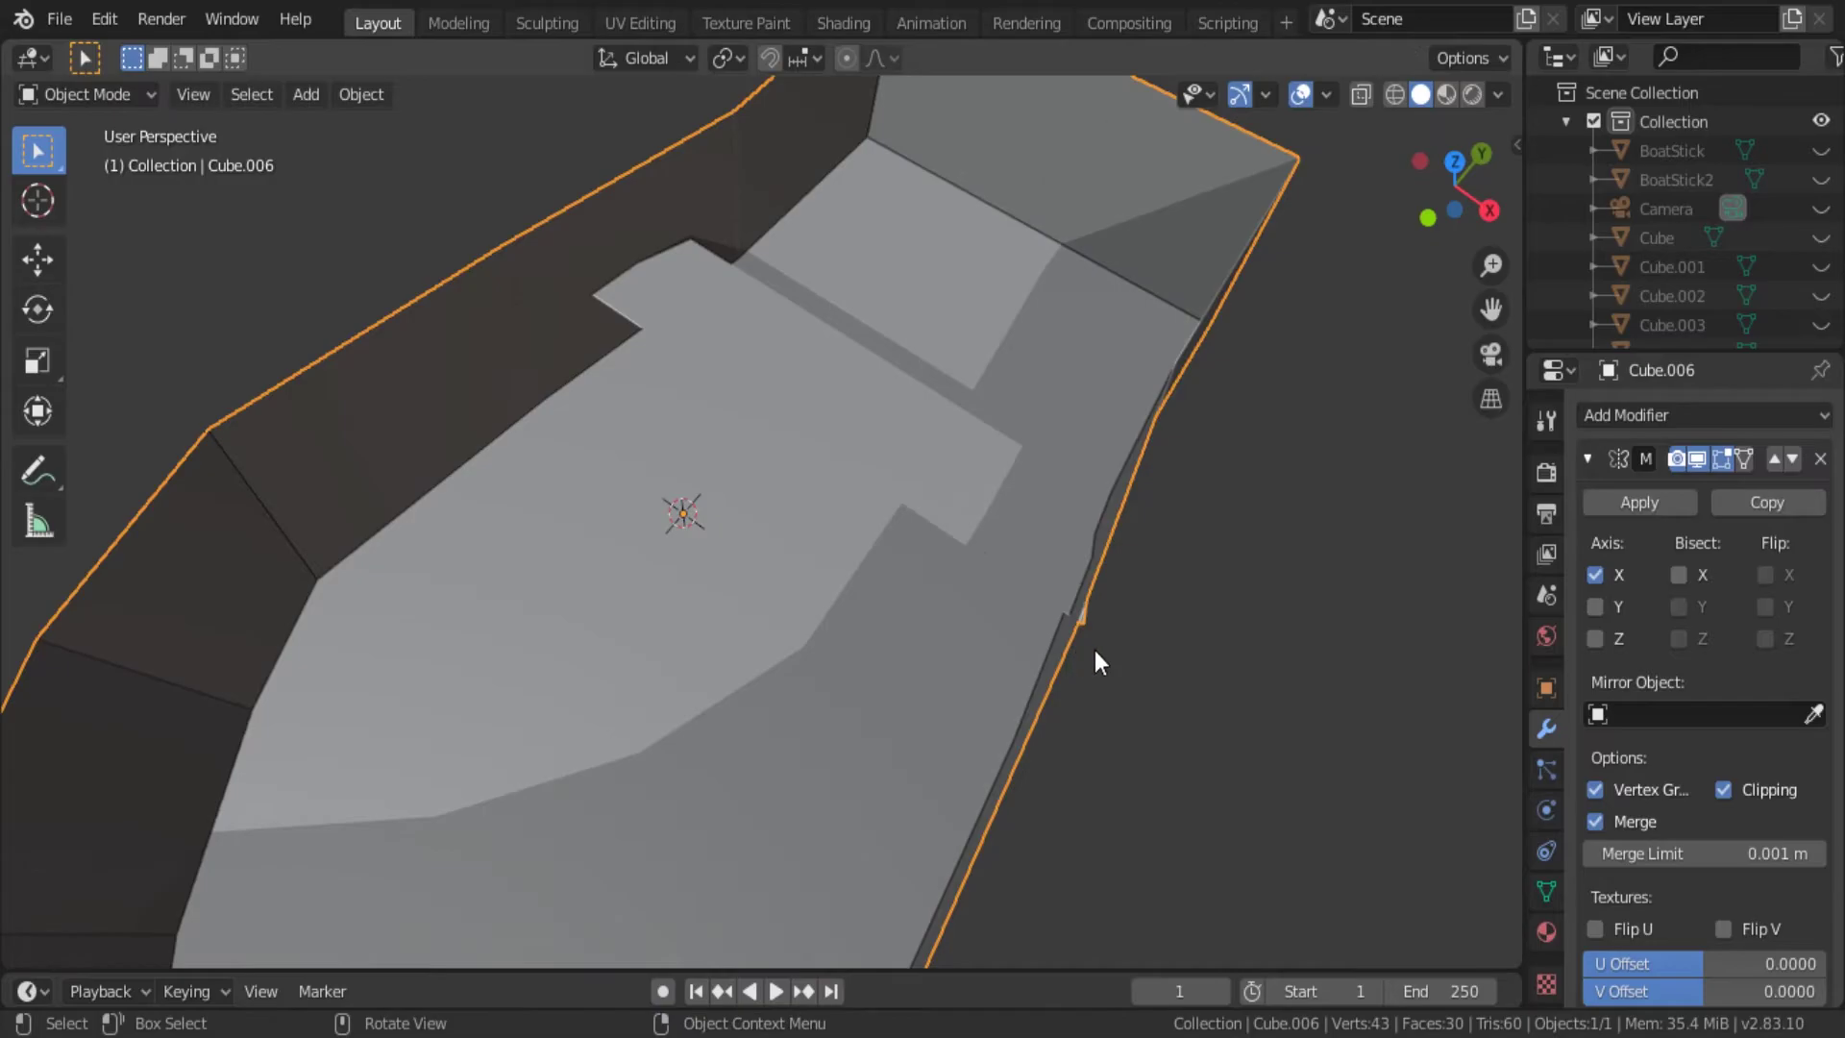
key("Tab")
mouse_move(1094, 650)
middle_mouse_down()
mouse_move(1021, 717)
mouse_move(1168, 816)
middle_mouse_up()
Slide the seat's corner vertex along X until it meets the hull side.
left_click(1134, 610)
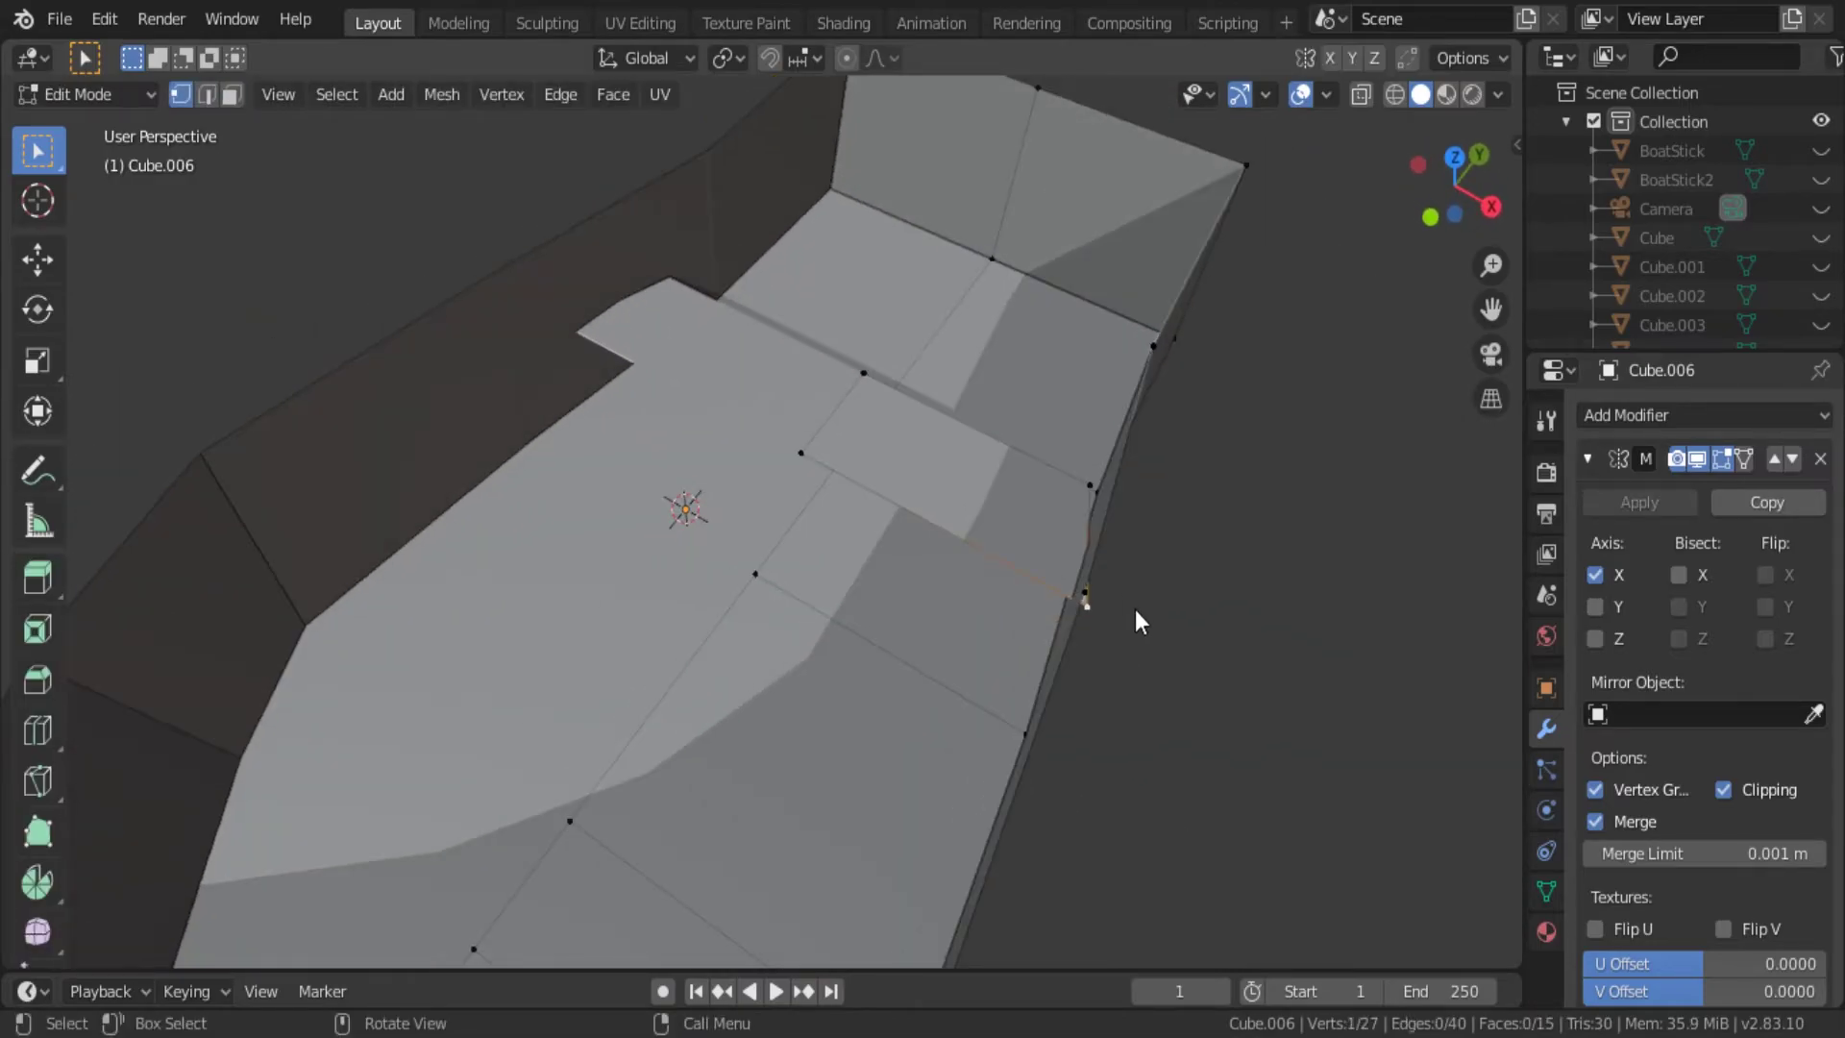
key("g")
key("x")
left_click(1116, 601)
middle_click_drag(1144, 494, 1203, 603)
key("KP_7")
scroll(1048, 561, "up", 2)
key("g")
key("x")
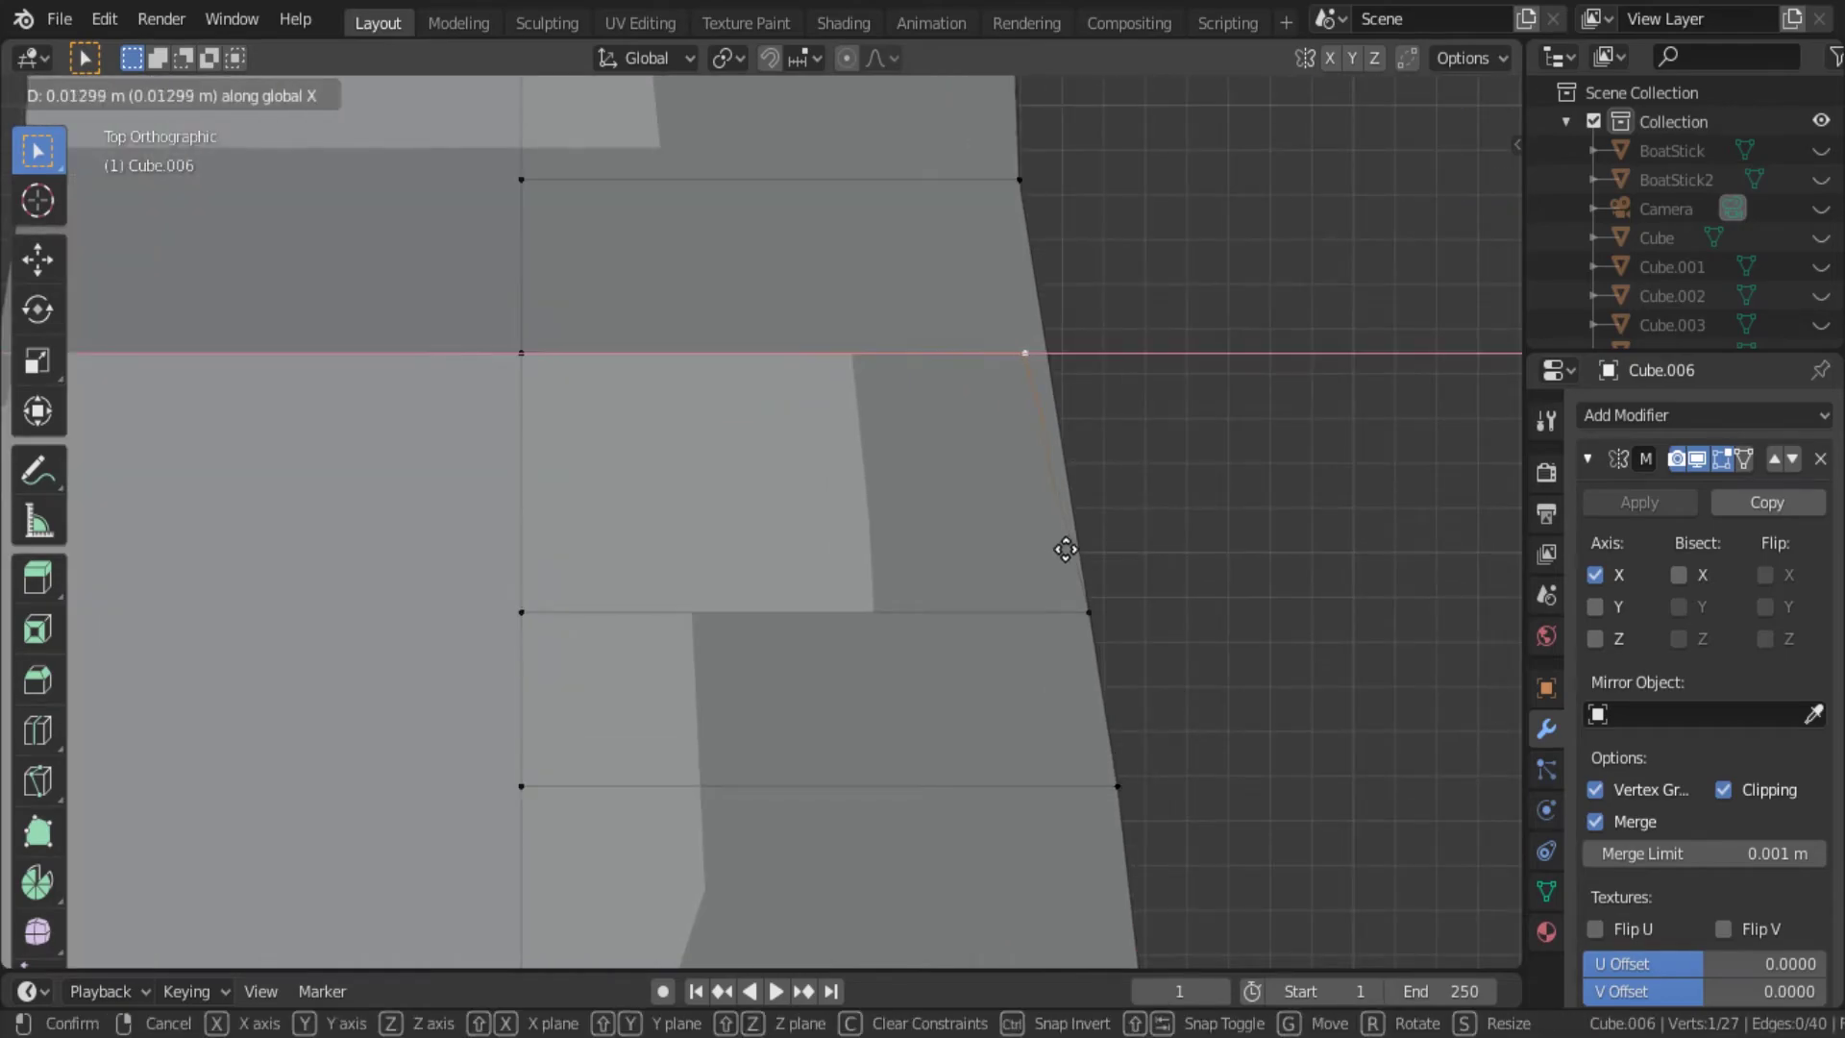
left_click(1090, 555)
key("Tab")
mouse_move(1149, 631)
middle_mouse_down()
mouse_move(915, 421)
mouse_move(942, 606)
middle_mouse_up()
key("Tab")
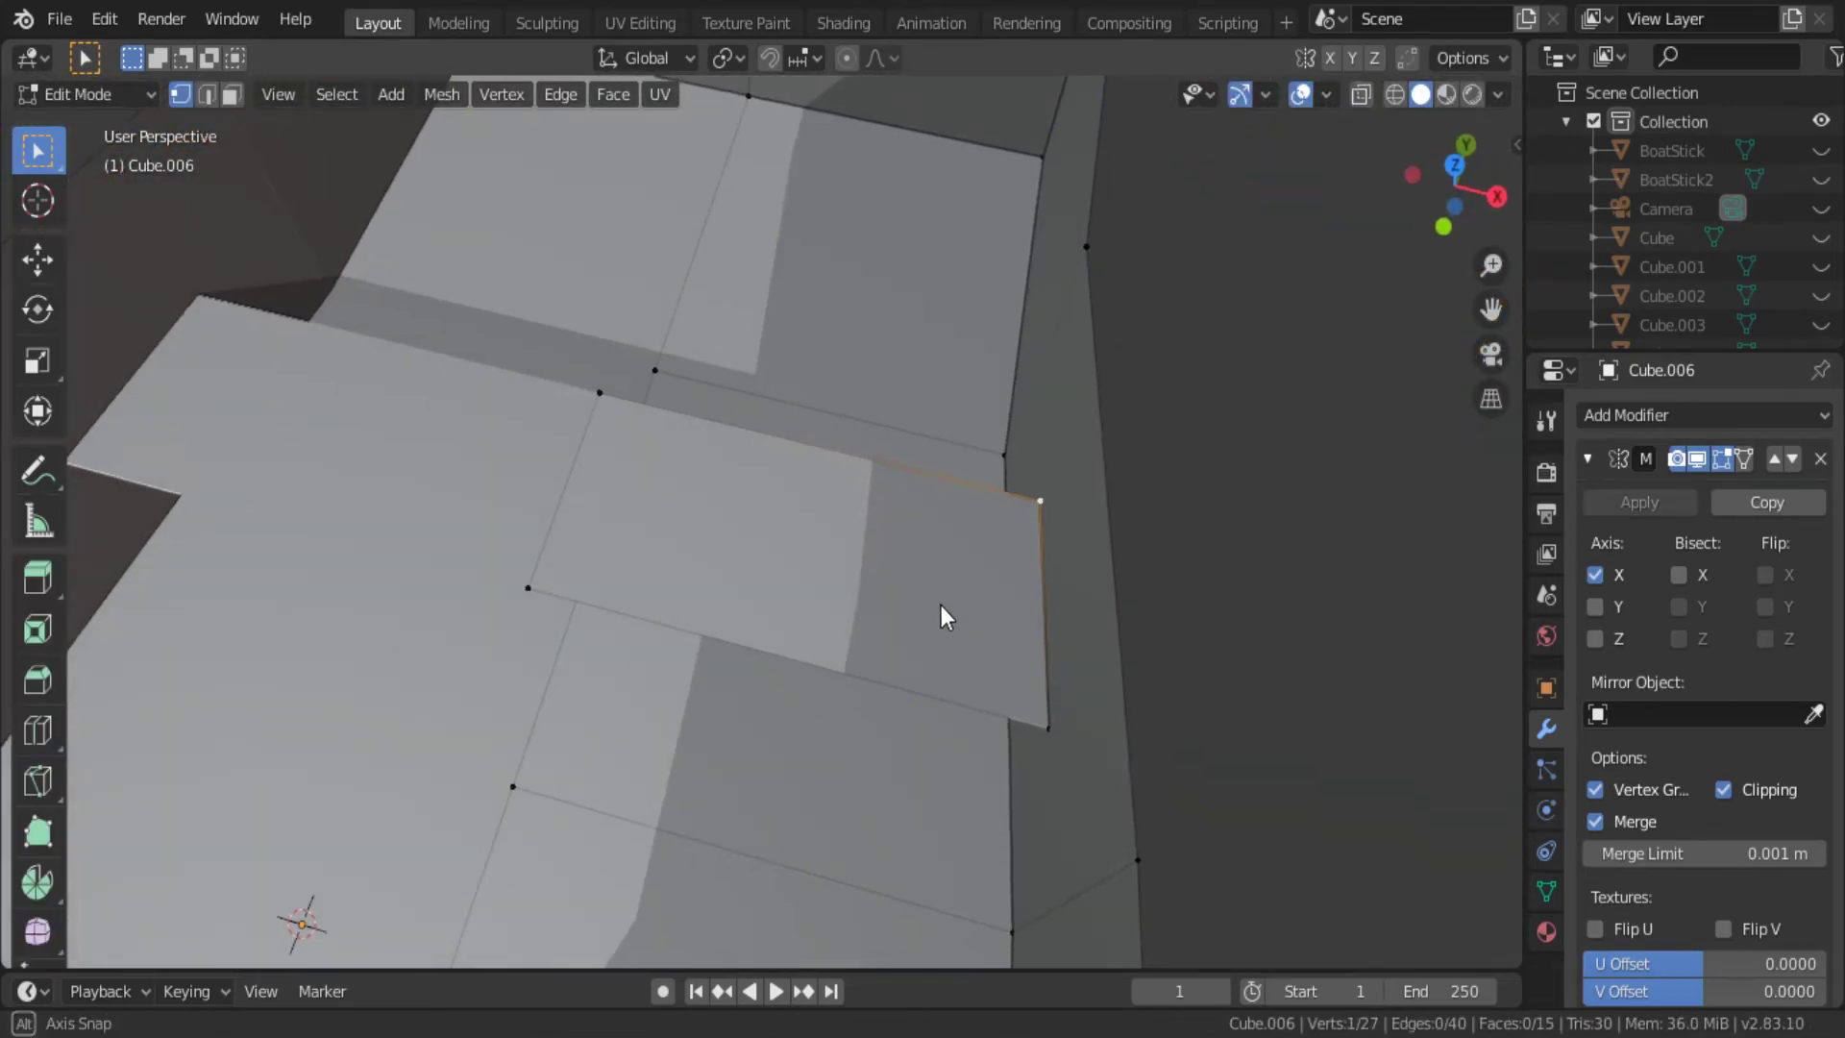
Raise the seat face along Z to set its height, then select the middle seat face.
scroll(836, 586, "down", 3)
key("3")
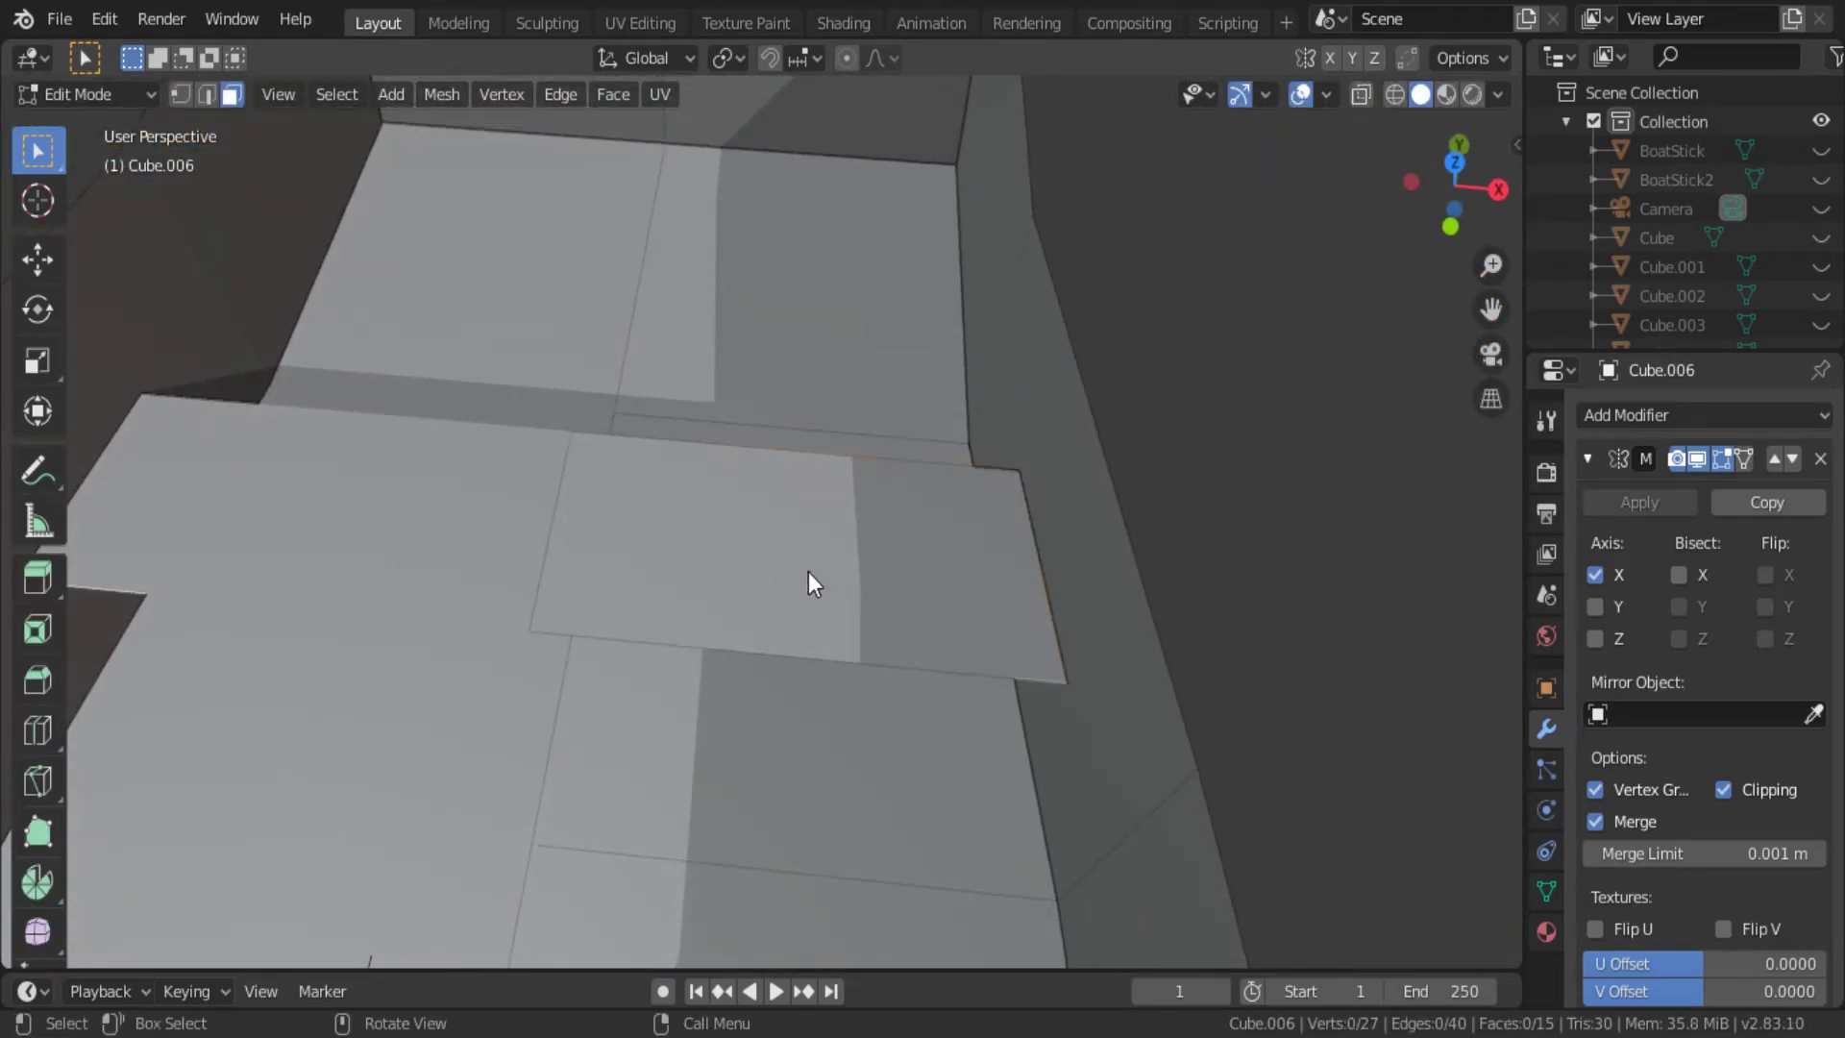
left_click(809, 575)
mouse_move(809, 575)
middle_mouse_down()
mouse_move(805, 432)
mouse_move(920, 544)
mouse_move(1142, 518)
mouse_move(1195, 666)
mouse_move(1063, 609)
mouse_move(1170, 692)
mouse_move(919, 763)
mouse_move(852, 692)
mouse_move(771, 457)
mouse_move(786, 554)
middle_mouse_up()
key("g")
key("z")
left_click(906, 503)
left_click(1195, 666)
left_click(786, 554)
Slide the seat face along Y and shift a seat edge sideways along X.
key("g")
key("y")
left_click(865, 634)
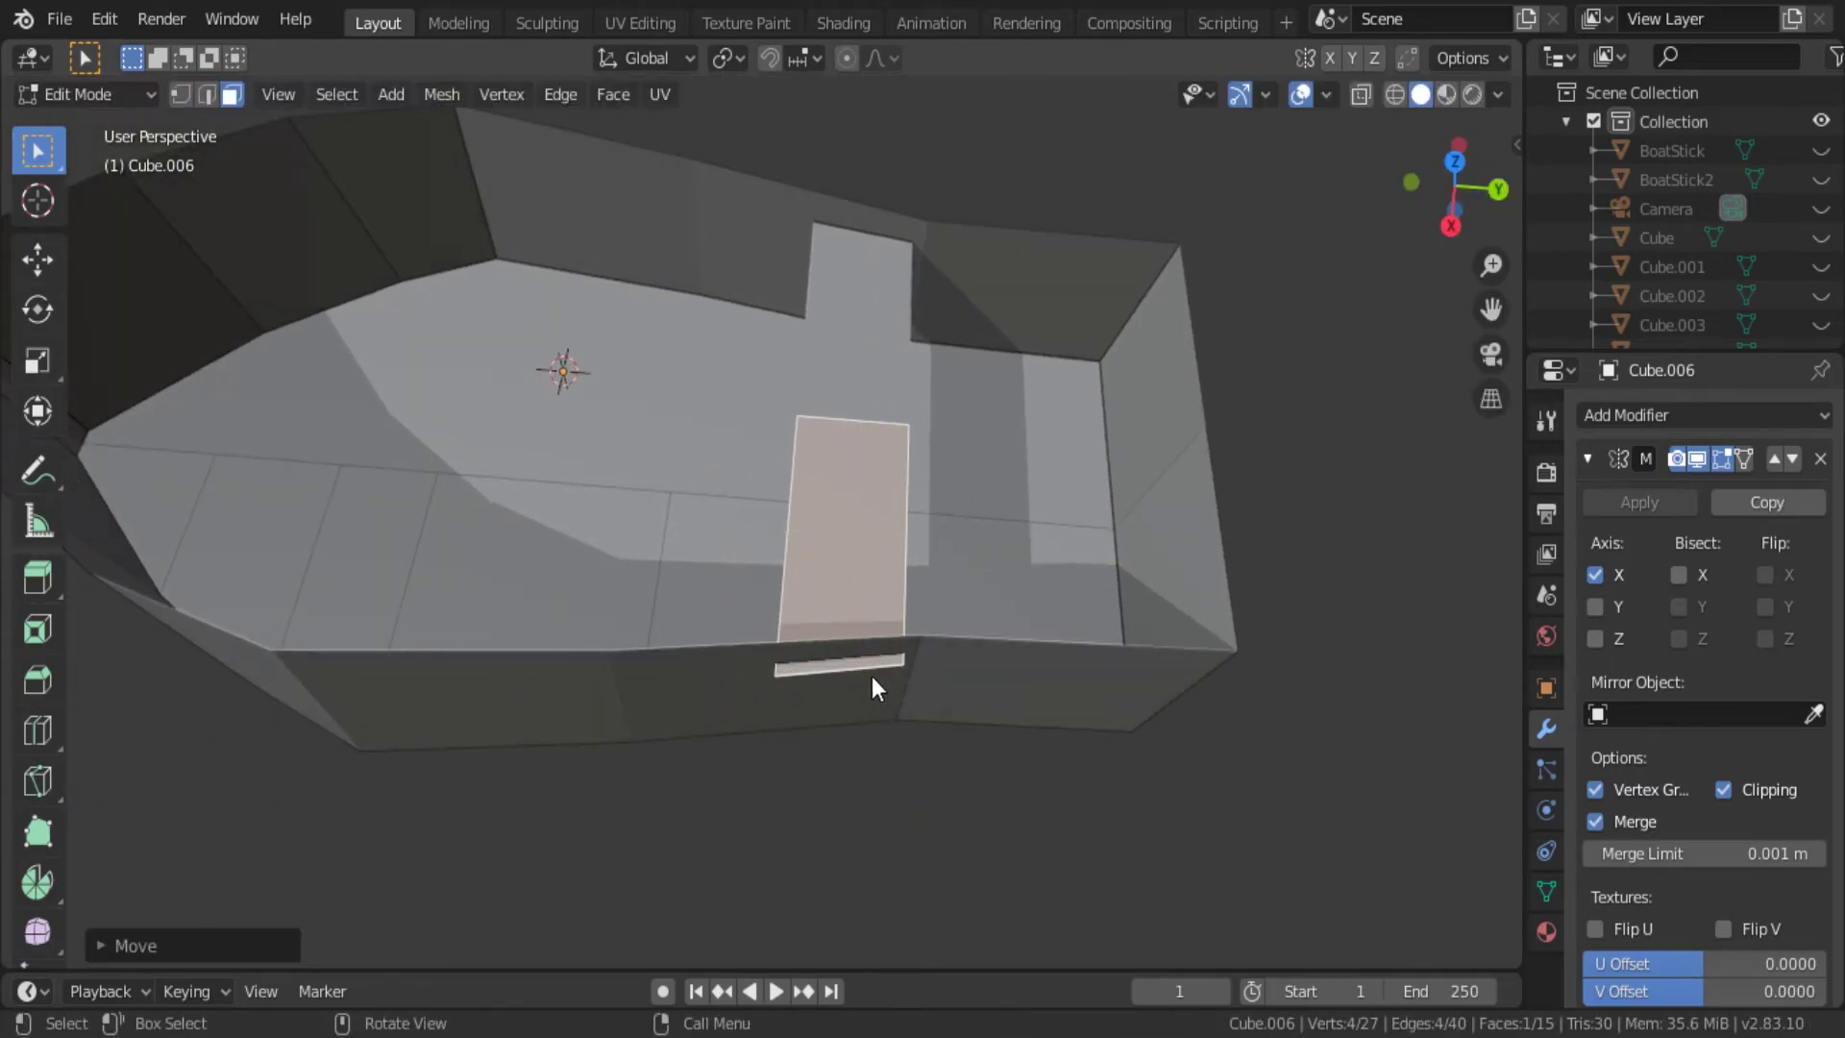
key("2")
left_click(884, 692)
middle_click_drag(884, 692, 897, 716)
key("g")
key("x")
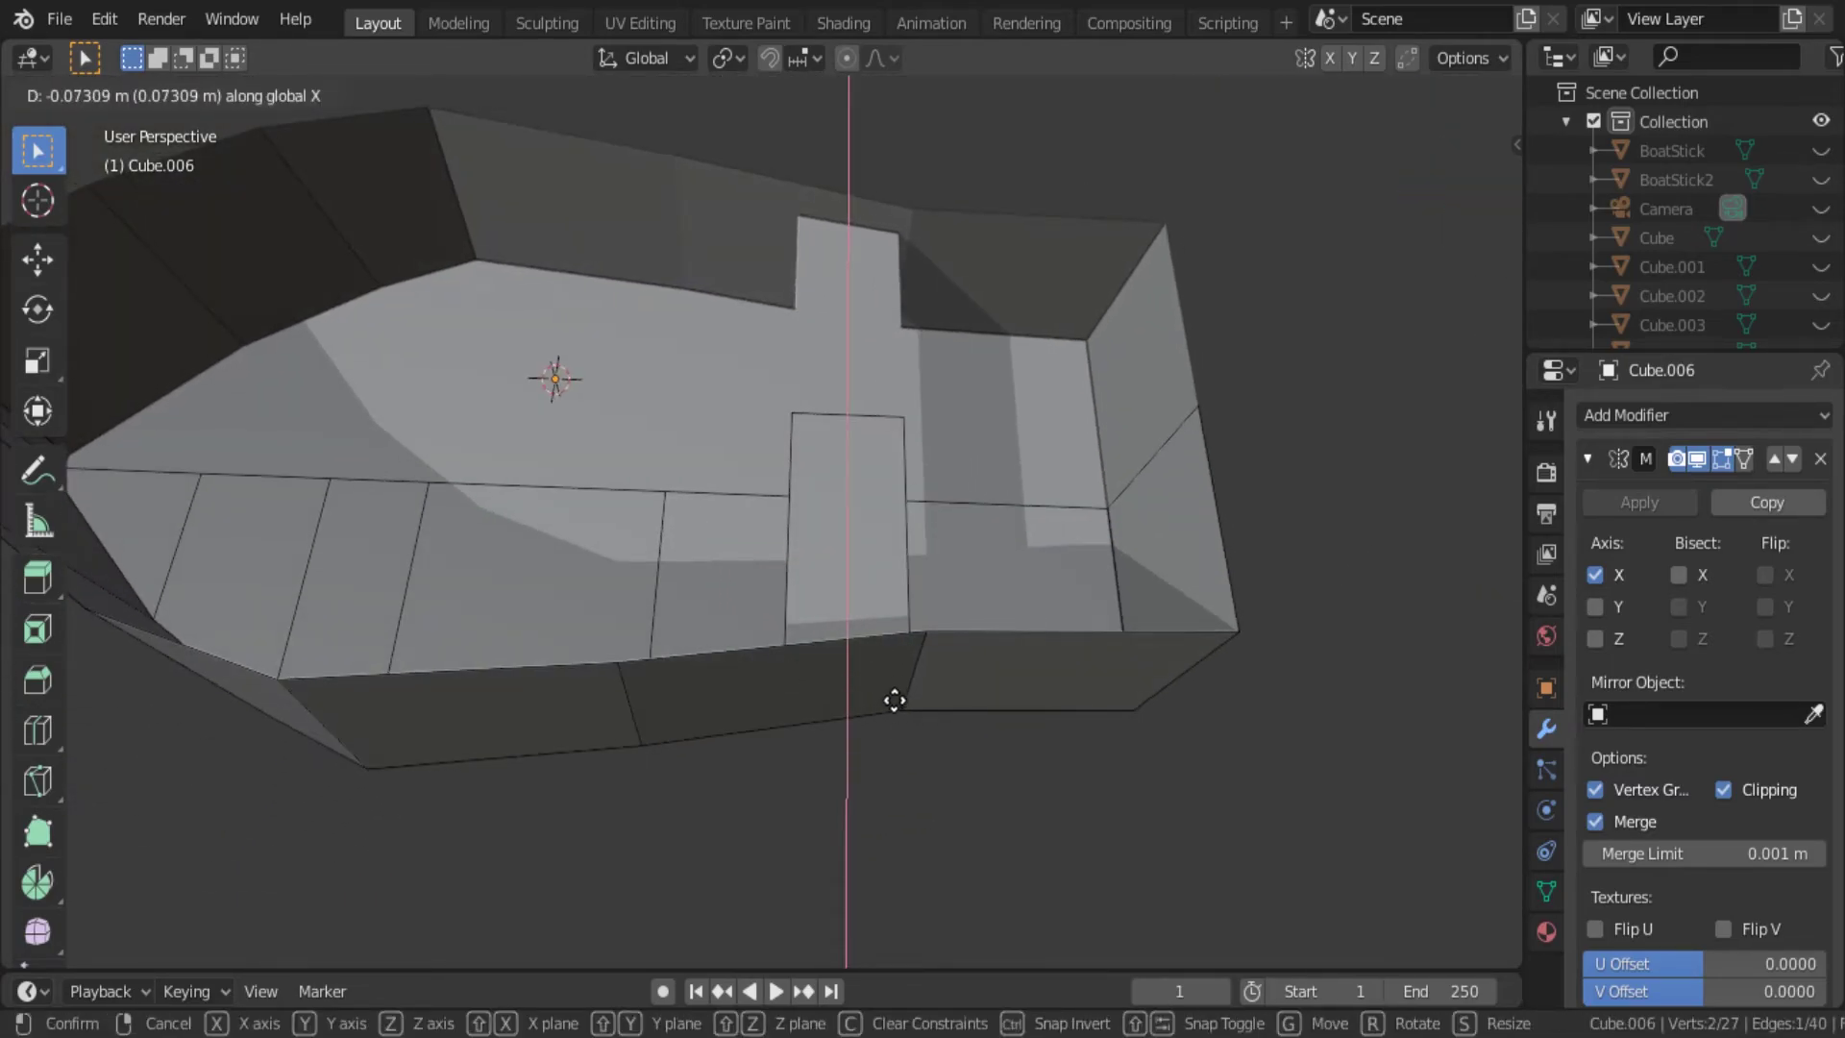
left_click(890, 700)
Move another seat edge and a seat vertex along X toward the hull wall.
middle_click_drag(890, 700, 1124, 618)
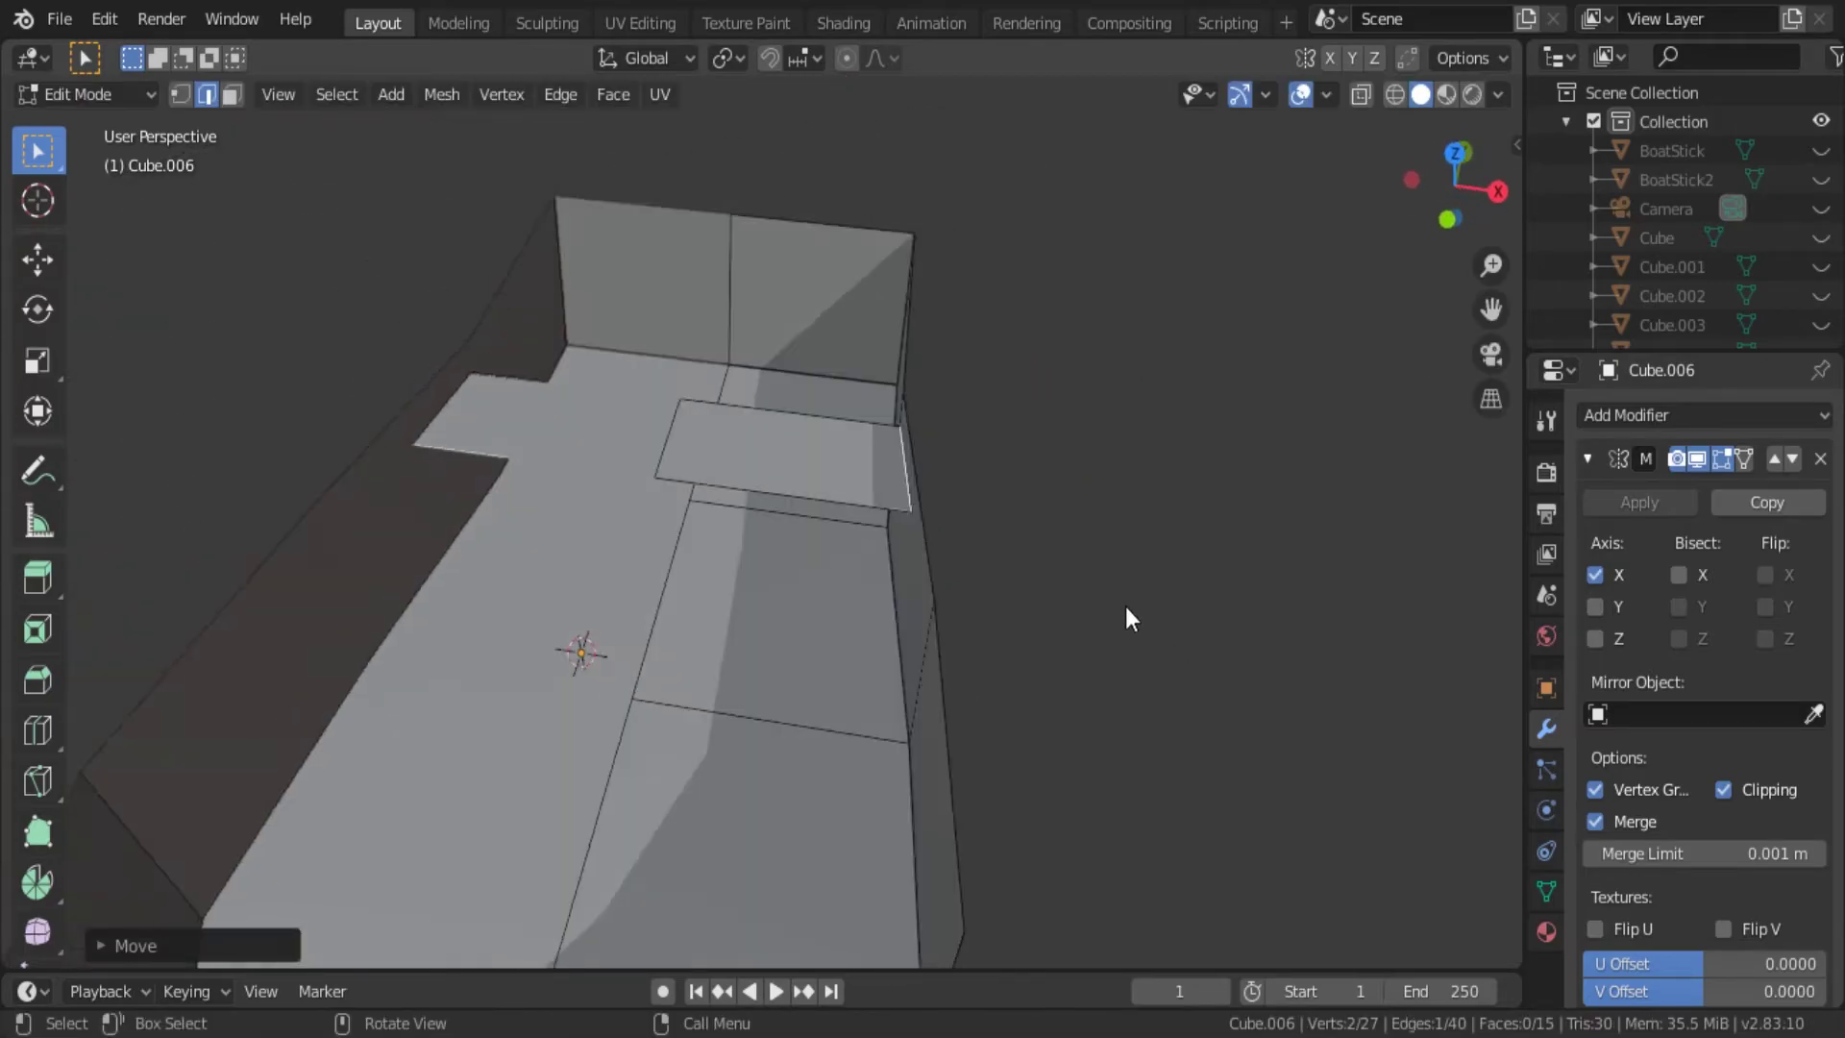
scroll(1124, 618, "up", 3)
key("g")
key("x")
left_click(1070, 573)
key("1")
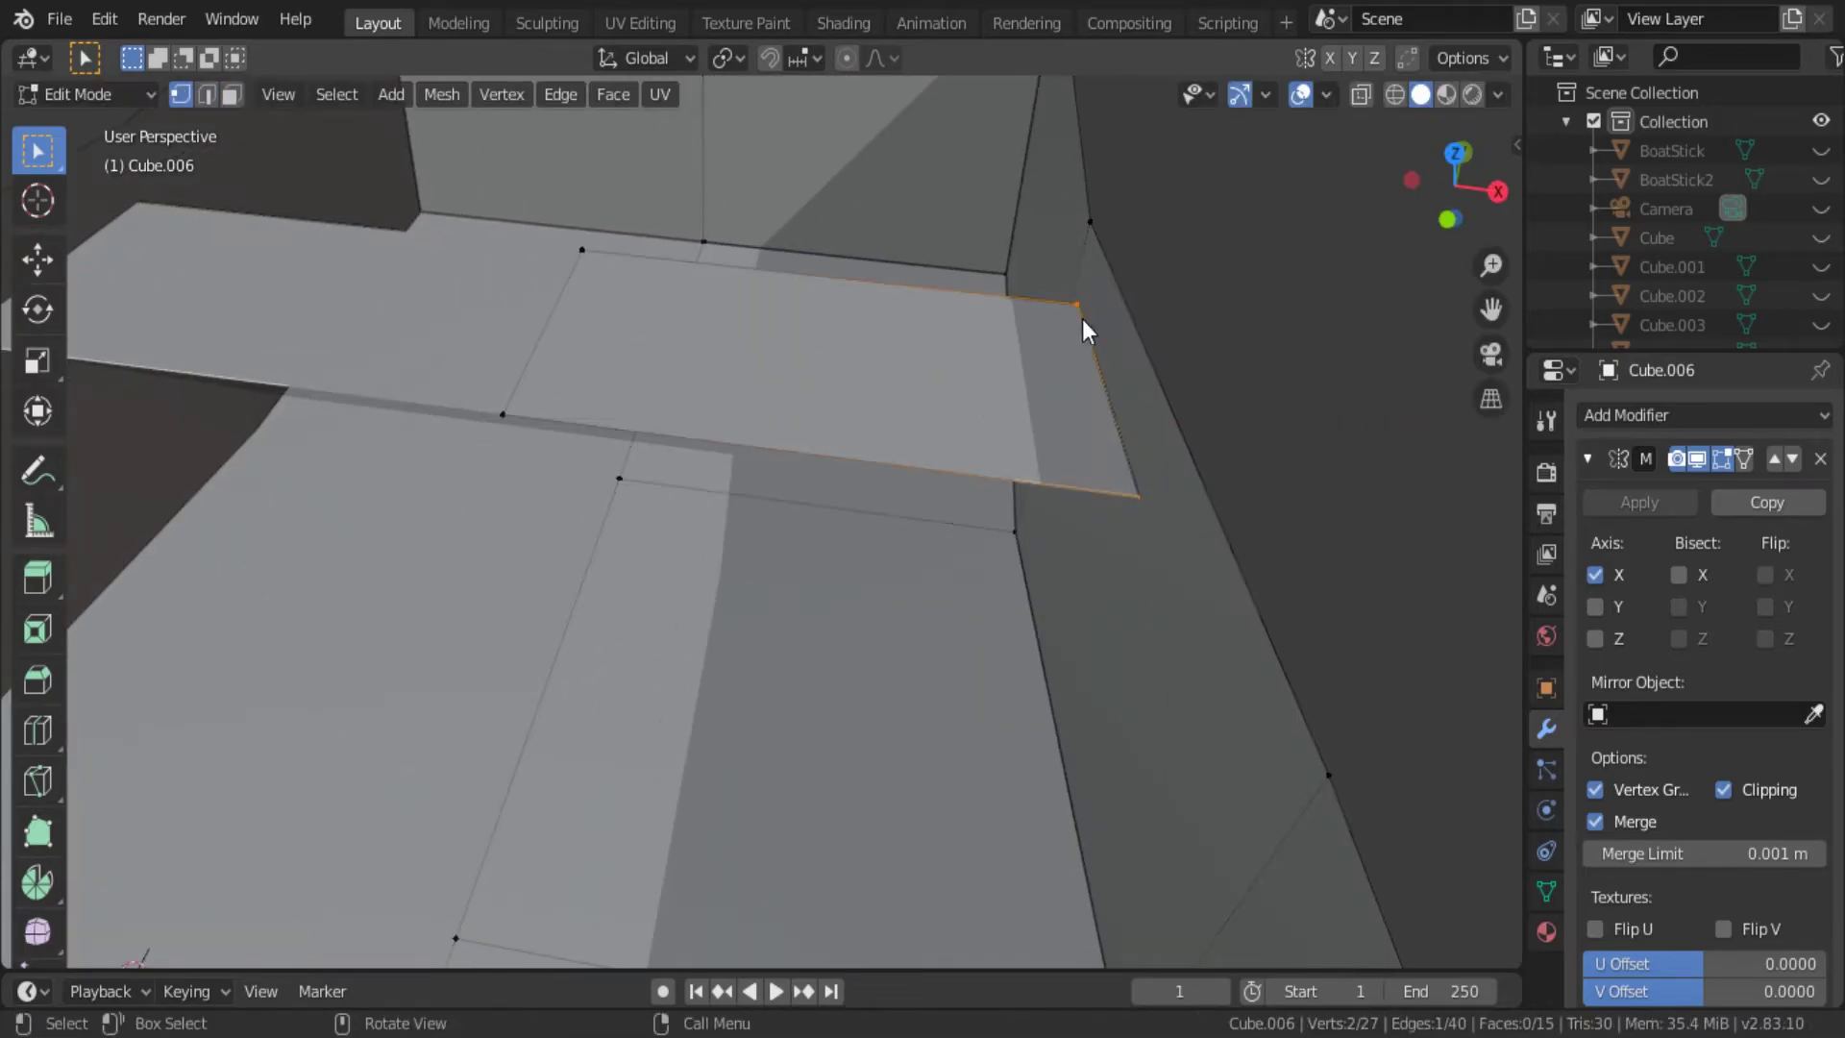
key("g")
key("x")
left_click(1080, 309)
Align two more seat vertices along X with the neighbouring hull vertices.
mouse_move(1079, 309)
middle_mouse_down()
mouse_move(931, 317)
mouse_move(1358, 661)
middle_mouse_up()
key("g")
key("x")
left_click(1117, 753)
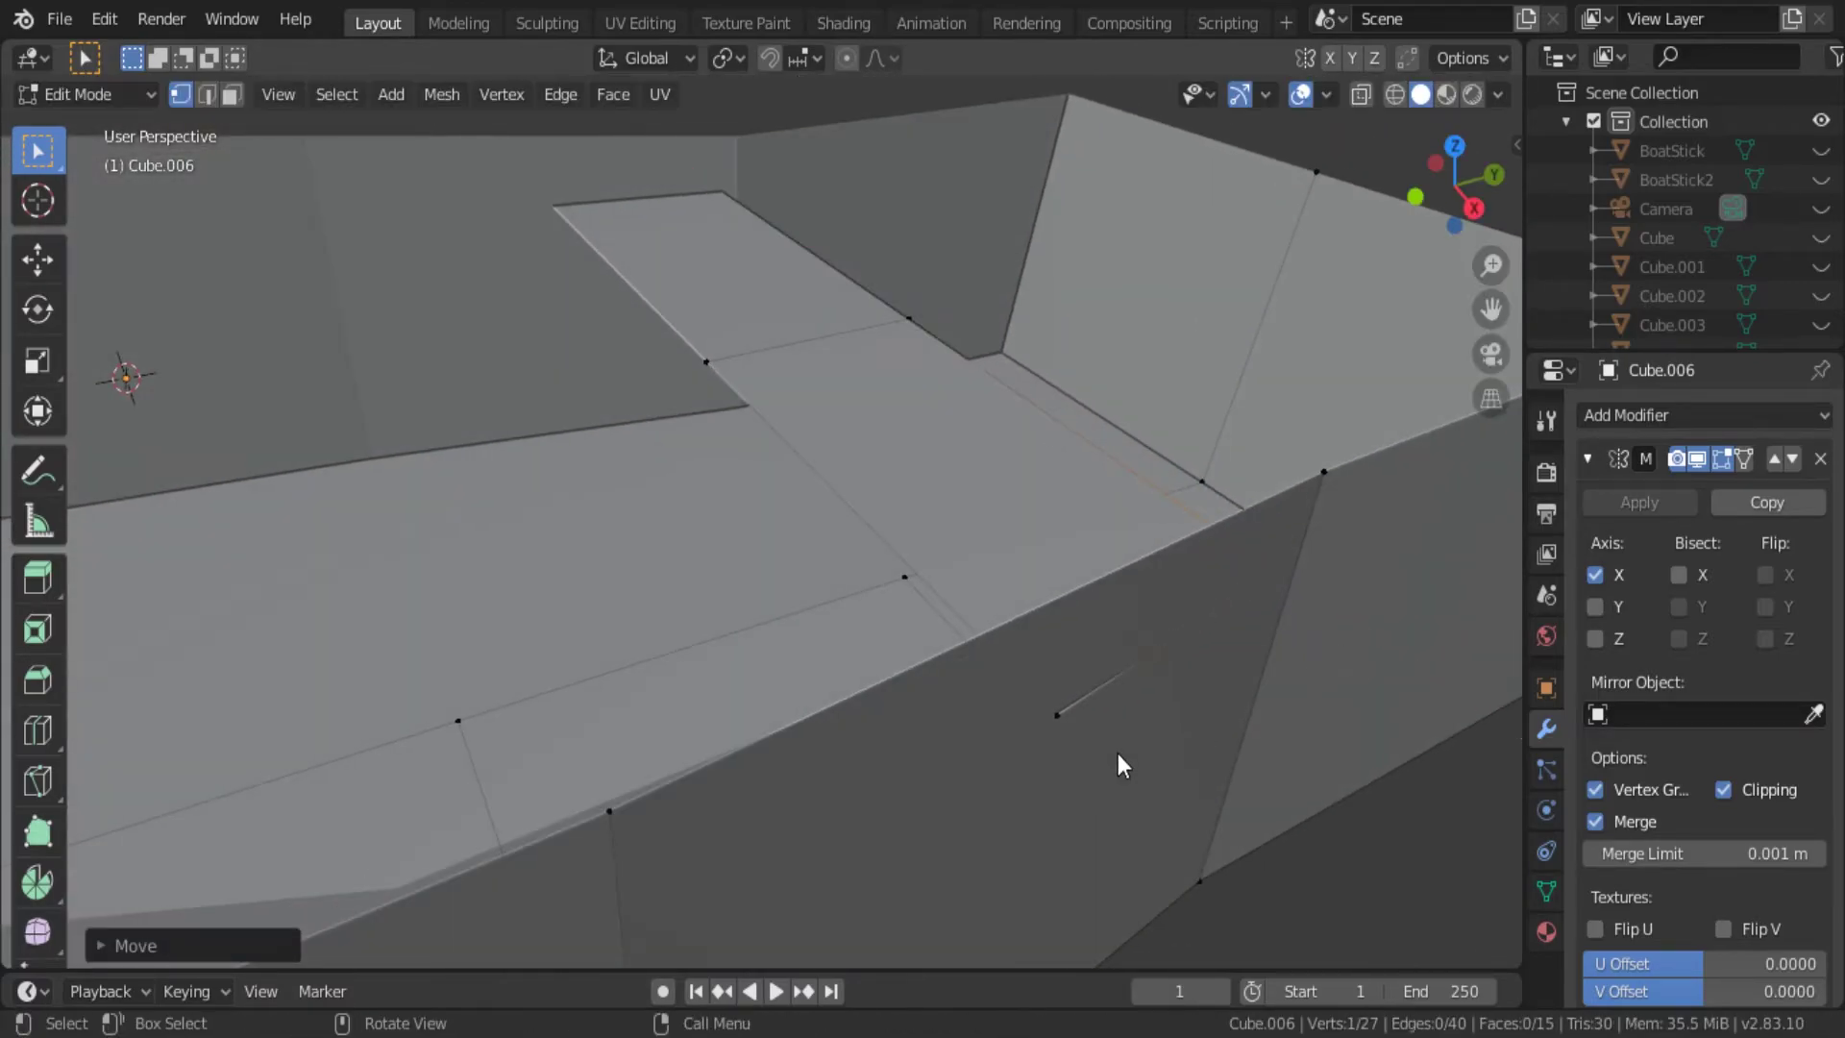
key("g")
key("x")
left_click(1066, 726)
mouse_move(1067, 726)
middle_mouse_down()
mouse_move(1128, 768)
mouse_move(1196, 653)
mouse_move(1191, 431)
mouse_move(1226, 619)
mouse_move(969, 613)
middle_mouse_up()
key("Tab")
key("Tab")
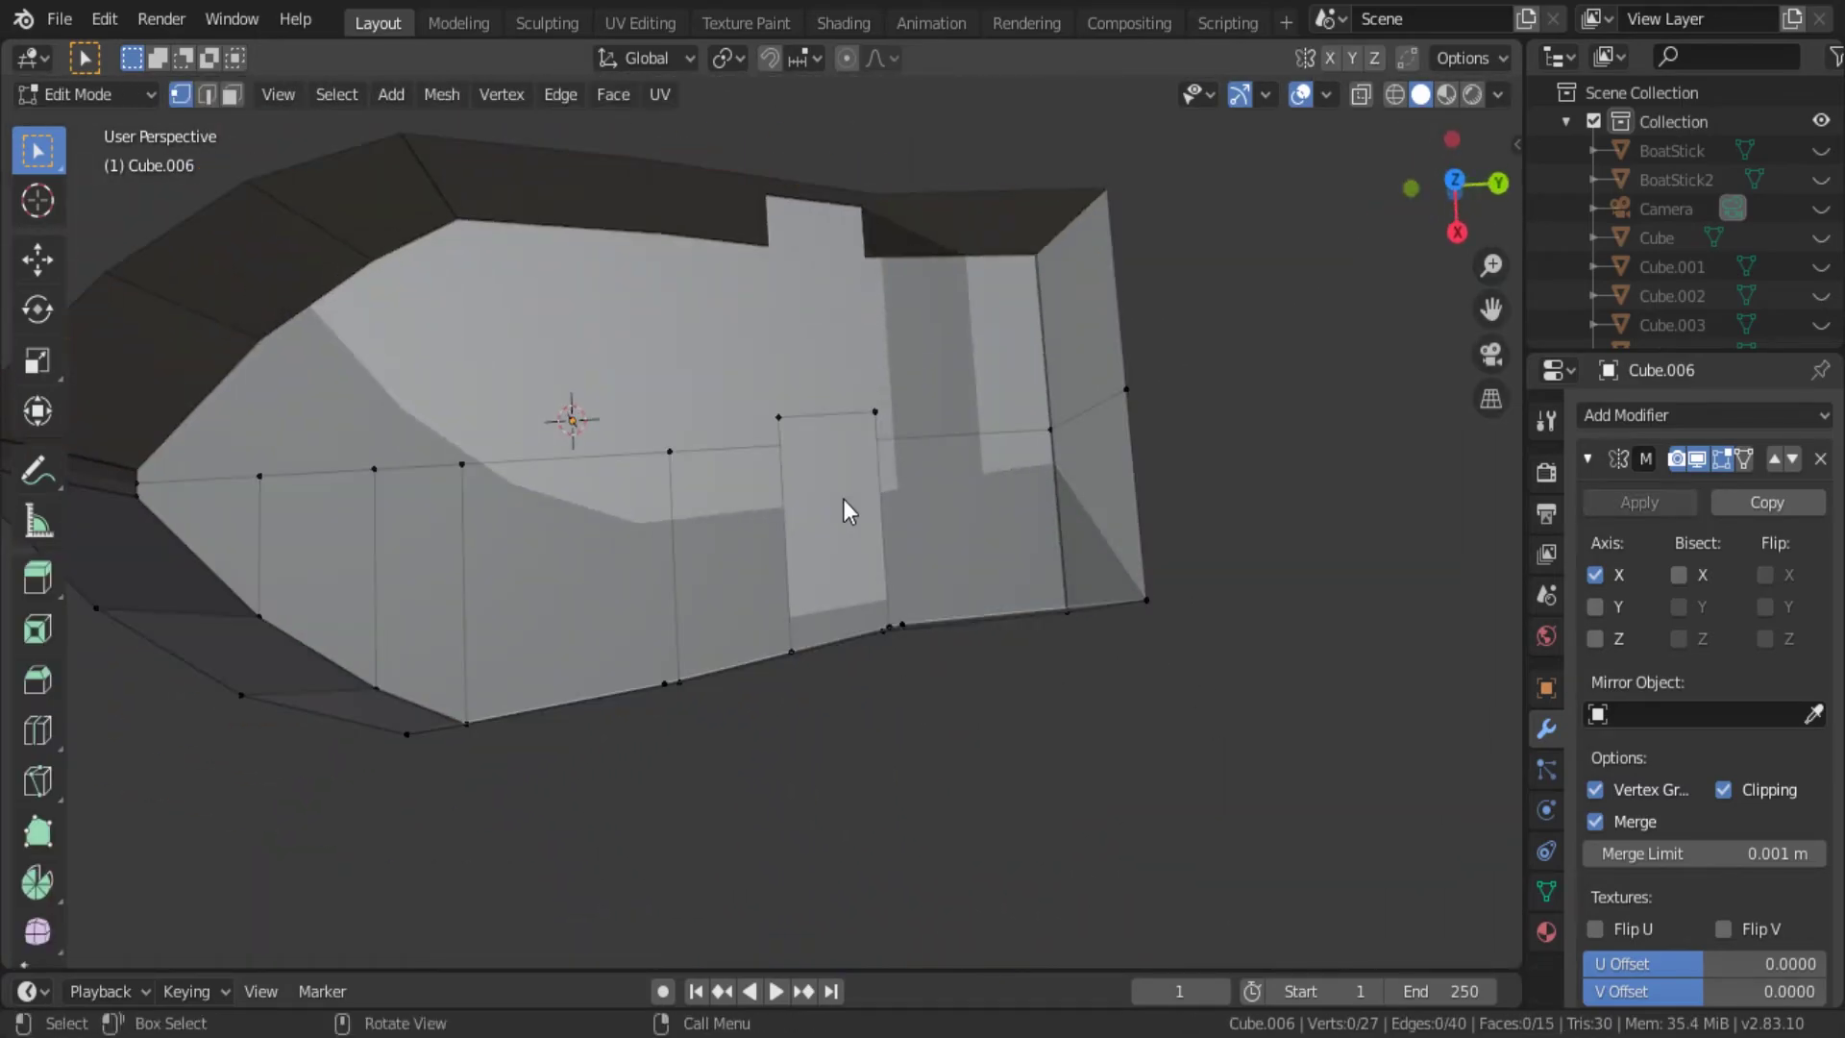
Copy a narrow floor face, slide it along Y, and scale it along X into a second seat.
key("3")
left_click(843, 499)
middle_click_drag(890, 456, 943, 561)
key("g")
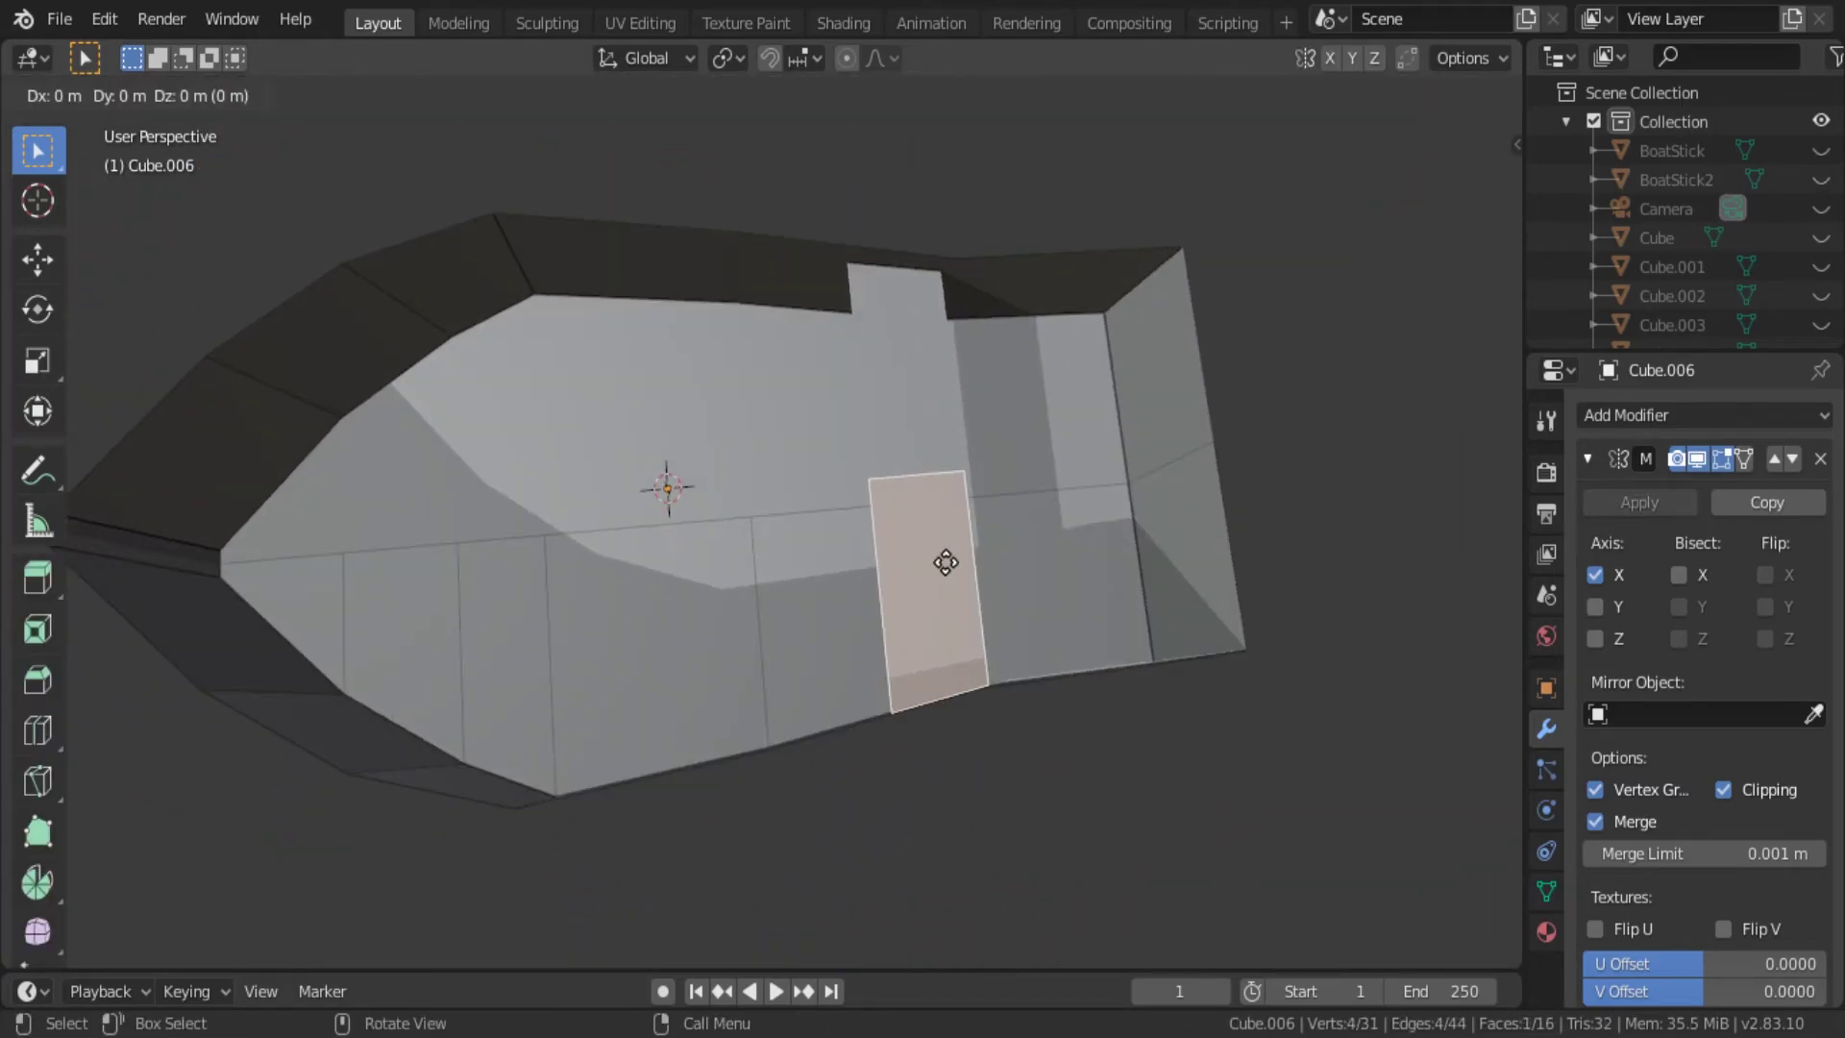
key("y")
left_click(651, 625)
mouse_move(651, 626)
middle_mouse_down()
mouse_move(762, 589)
mouse_move(892, 590)
mouse_move(869, 619)
mouse_move(1029, 856)
middle_mouse_up()
key("s")
key("x")
left_click(955, 638)
key("s")
key("x")
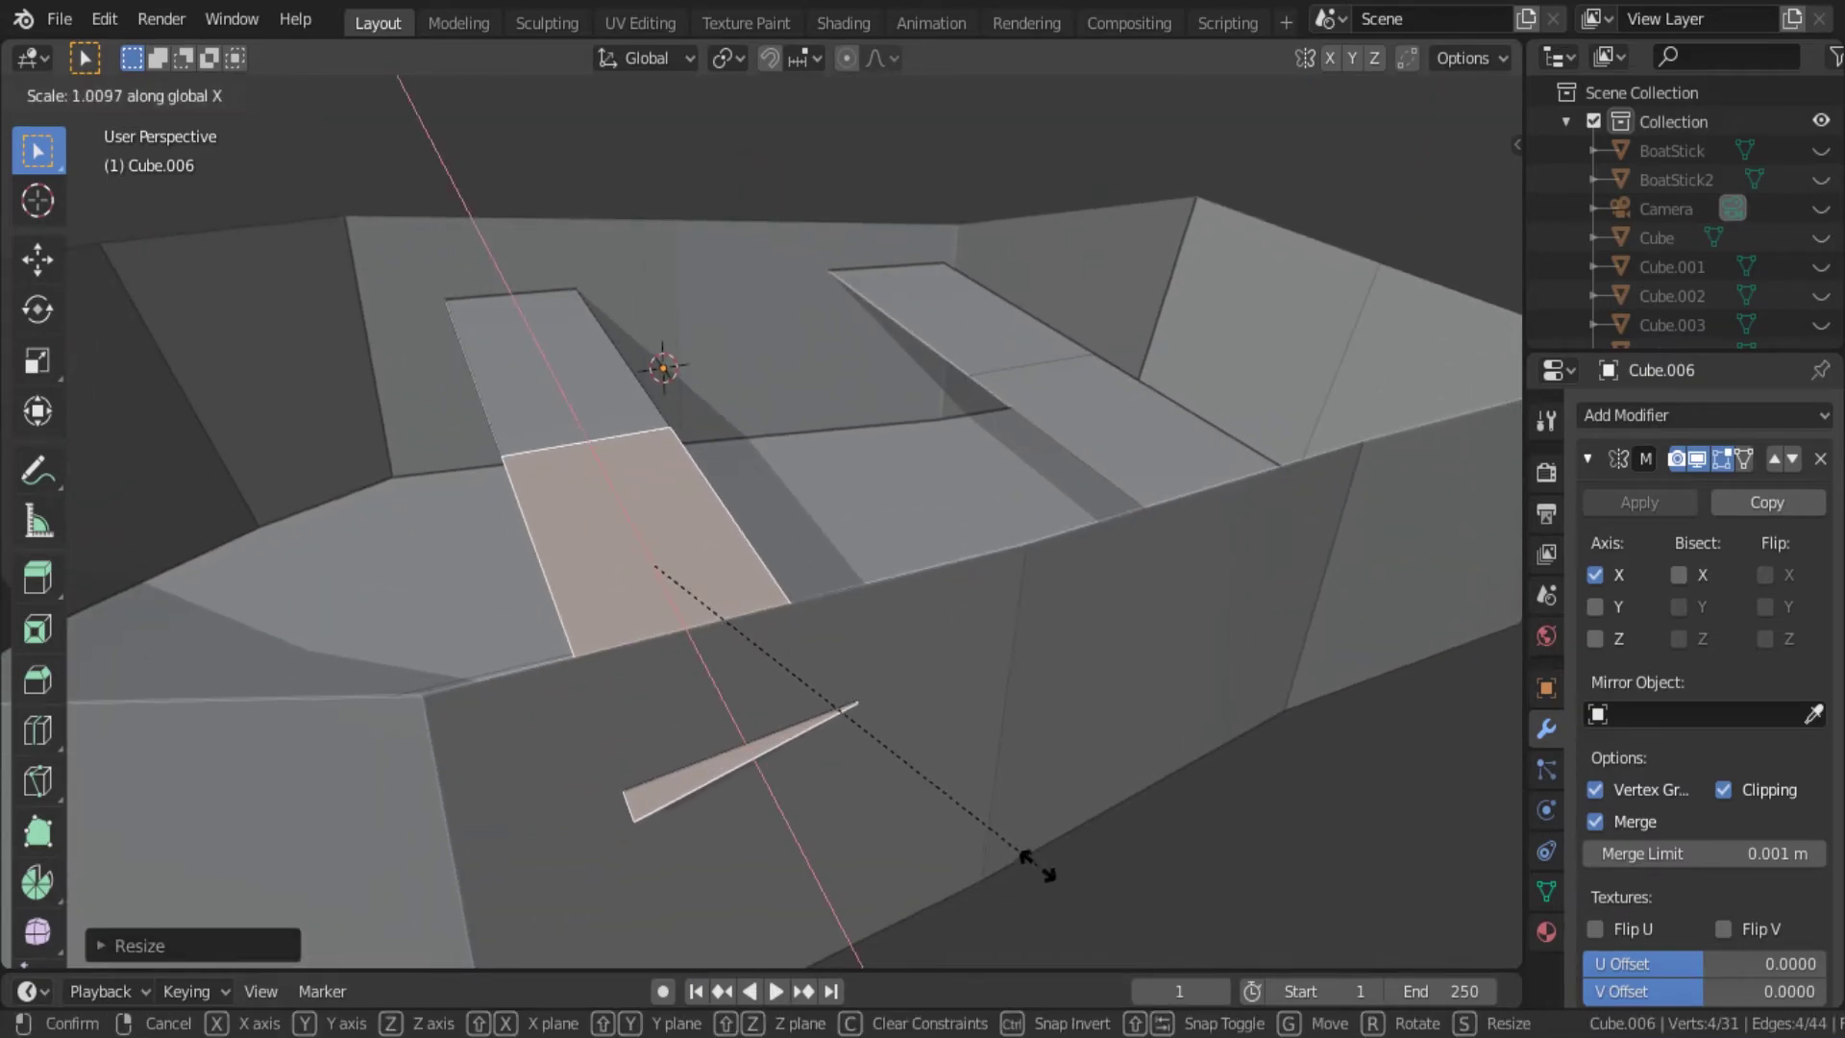
right_click(1035, 862)
Pull the new seat's corner vertex along X to meet the hull wall.
middle_click_drag(782, 855, 793, 884)
key("1")
left_click(769, 865)
key("g")
key("x")
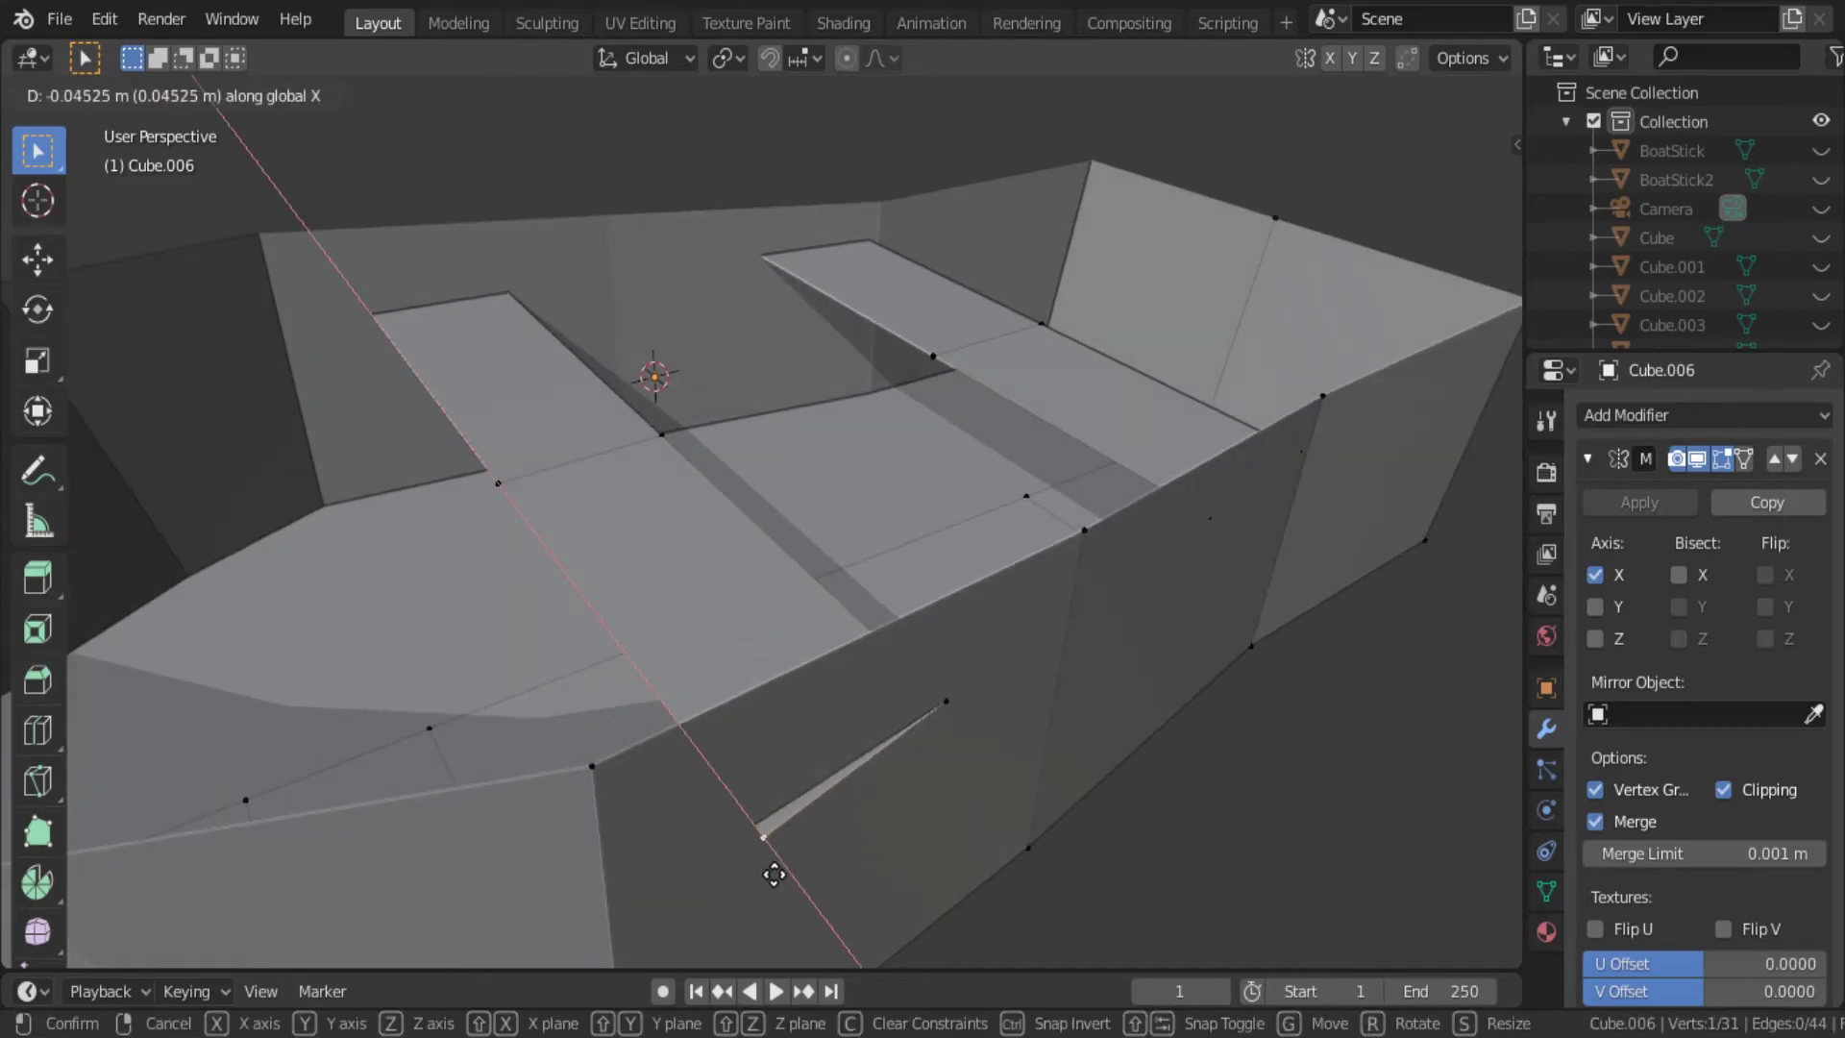
left_click(760, 863)
key("Tab")
scroll(1062, 774, "down", 3)
mouse_move(1063, 775)
middle_mouse_down()
mouse_move(1174, 671)
mouse_move(1046, 820)
middle_mouse_up()
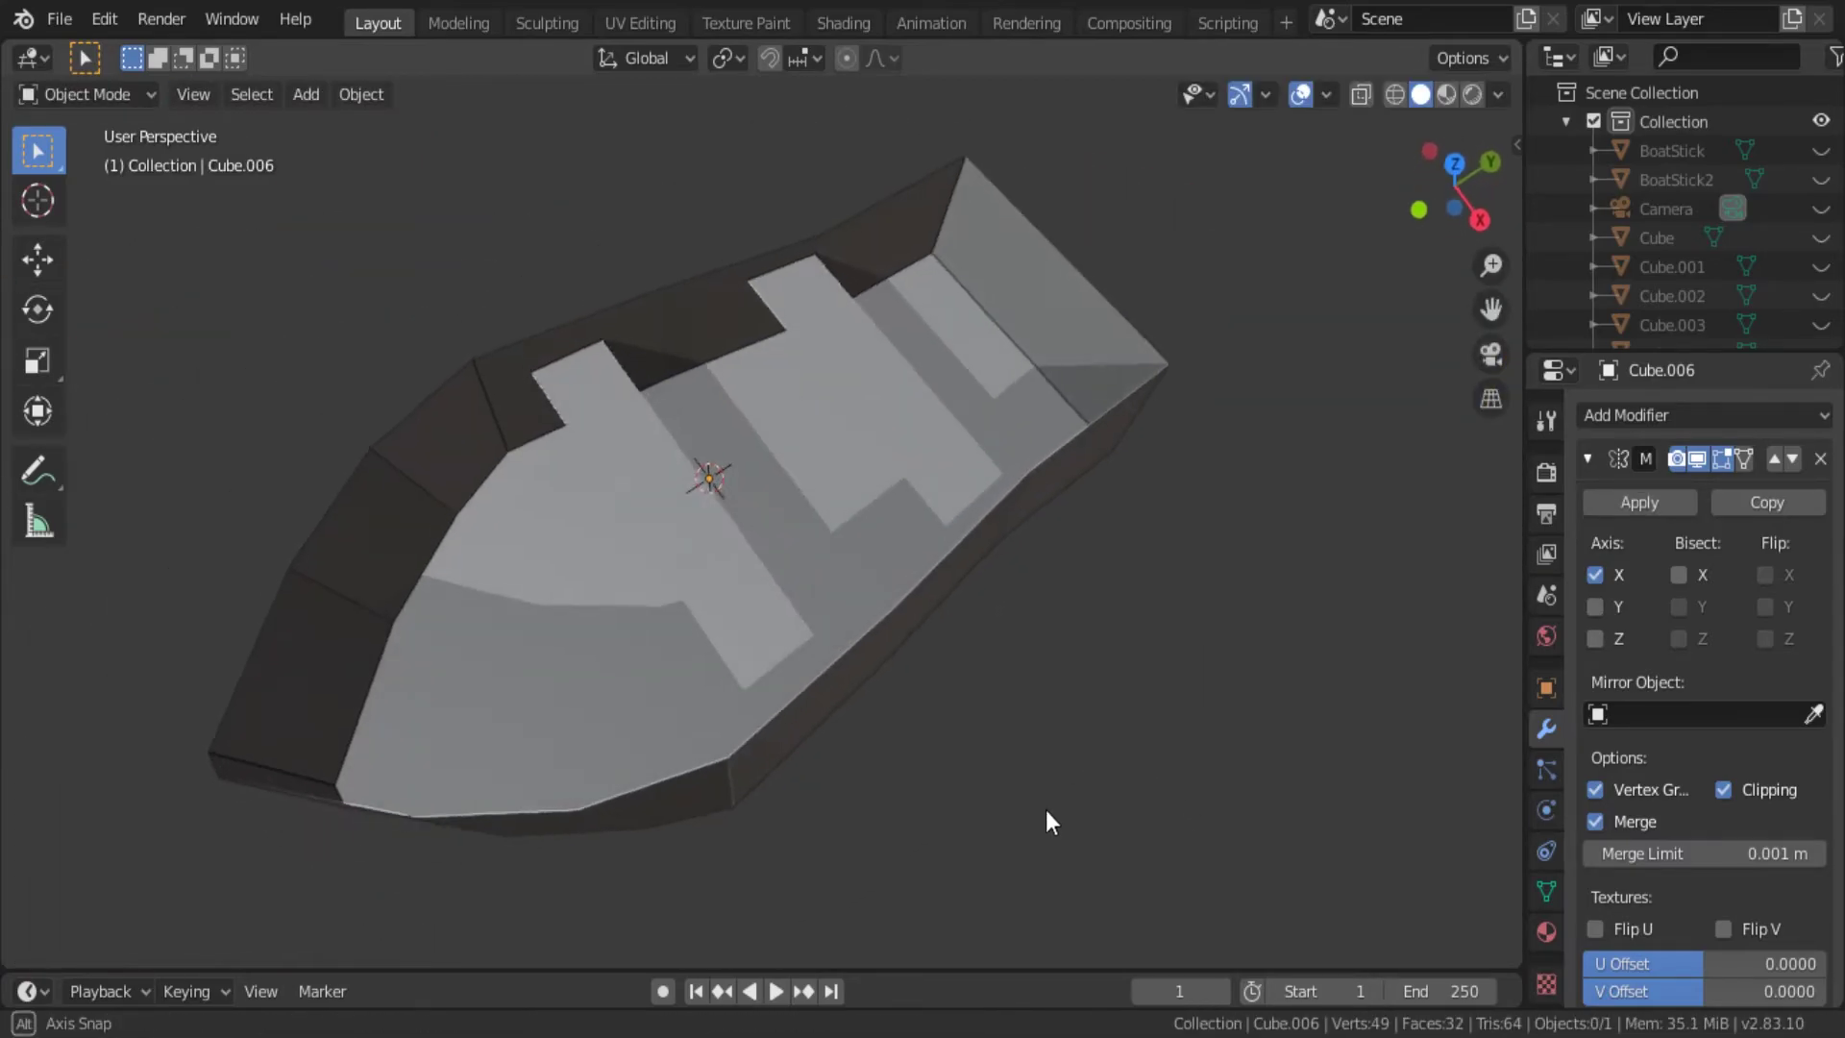
Reposition the seat face near the bow along the Y axis.
key("Tab")
key("3")
middle_click_drag(749, 625, 766, 618)
left_click(766, 618)
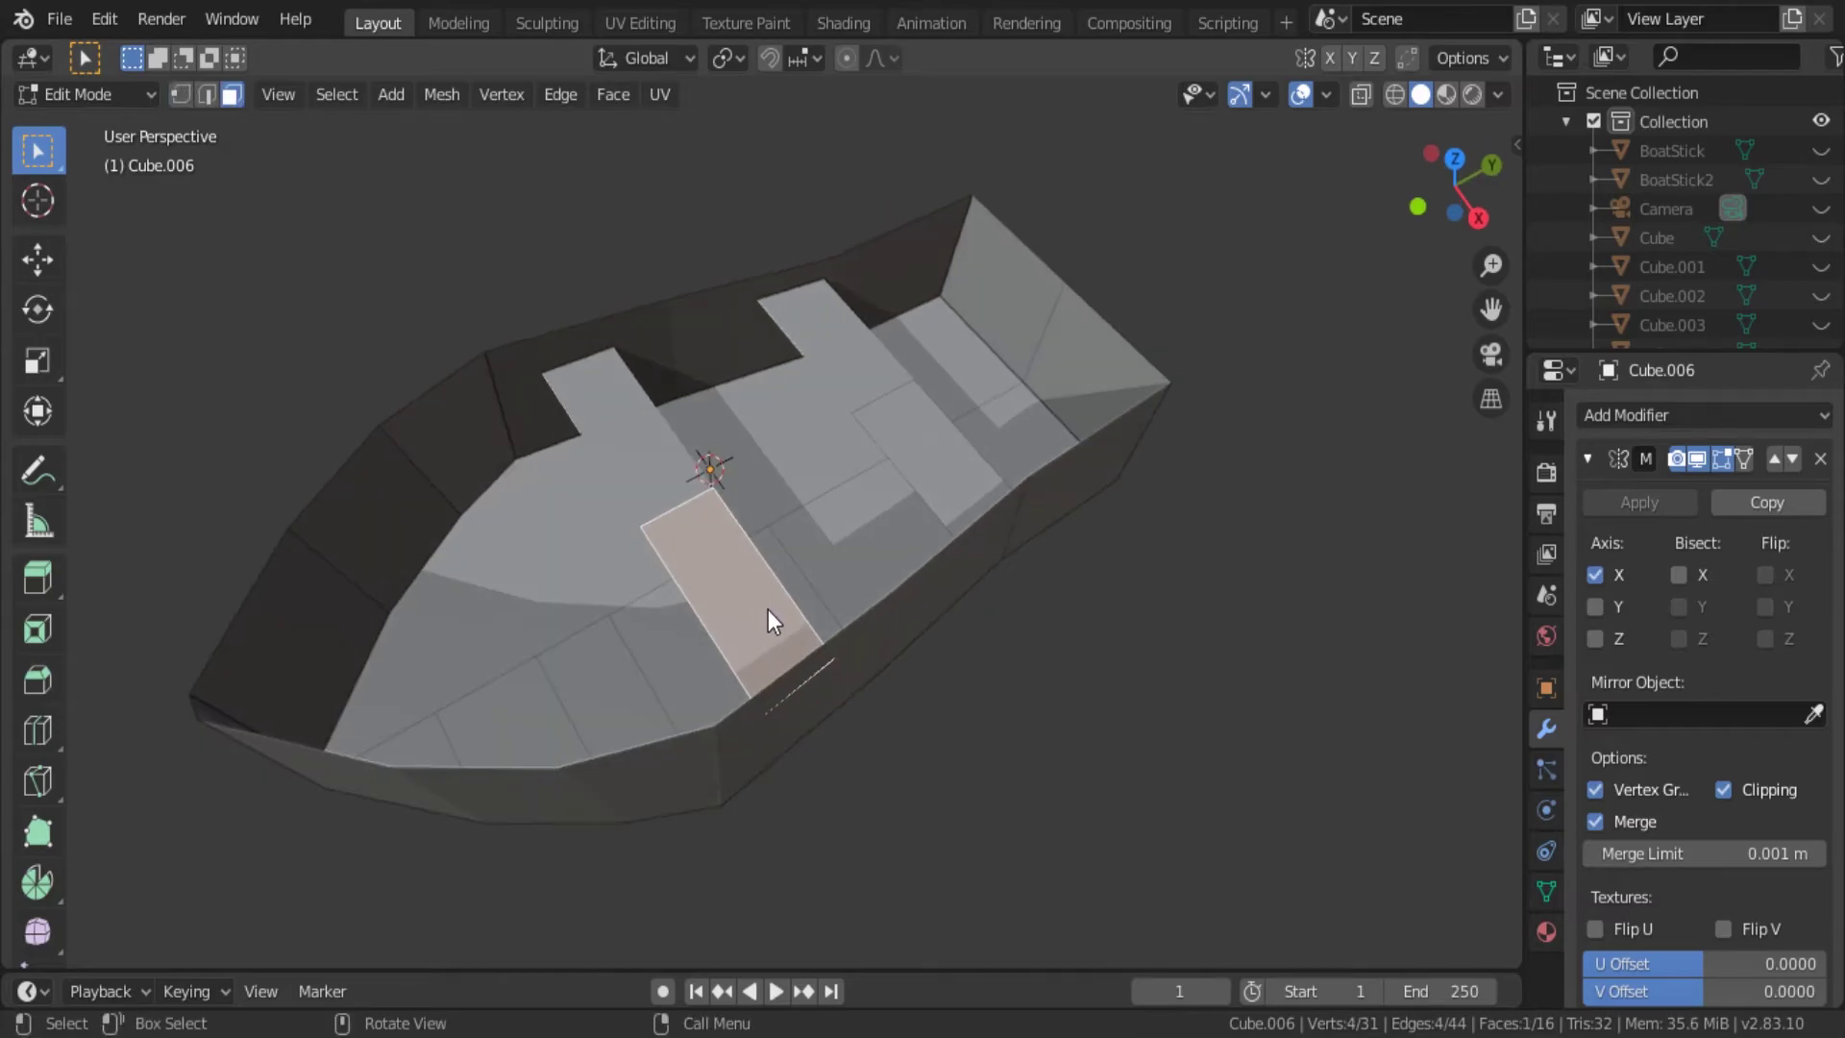
key("g")
key("y")
left_click(769, 613)
key("Tab")
scroll(1086, 602, "up", 4)
mouse_move(1086, 602)
middle_mouse_down()
mouse_move(989, 677)
mouse_move(1075, 723)
mouse_move(1220, 751)
mouse_move(1346, 692)
middle_mouse_up()
Stretch the seat's end edge along X to reach the hull wall.
key("Tab")
left_click(995, 679)
key("g")
key("x")
left_click(1001, 683)
key("Tab")
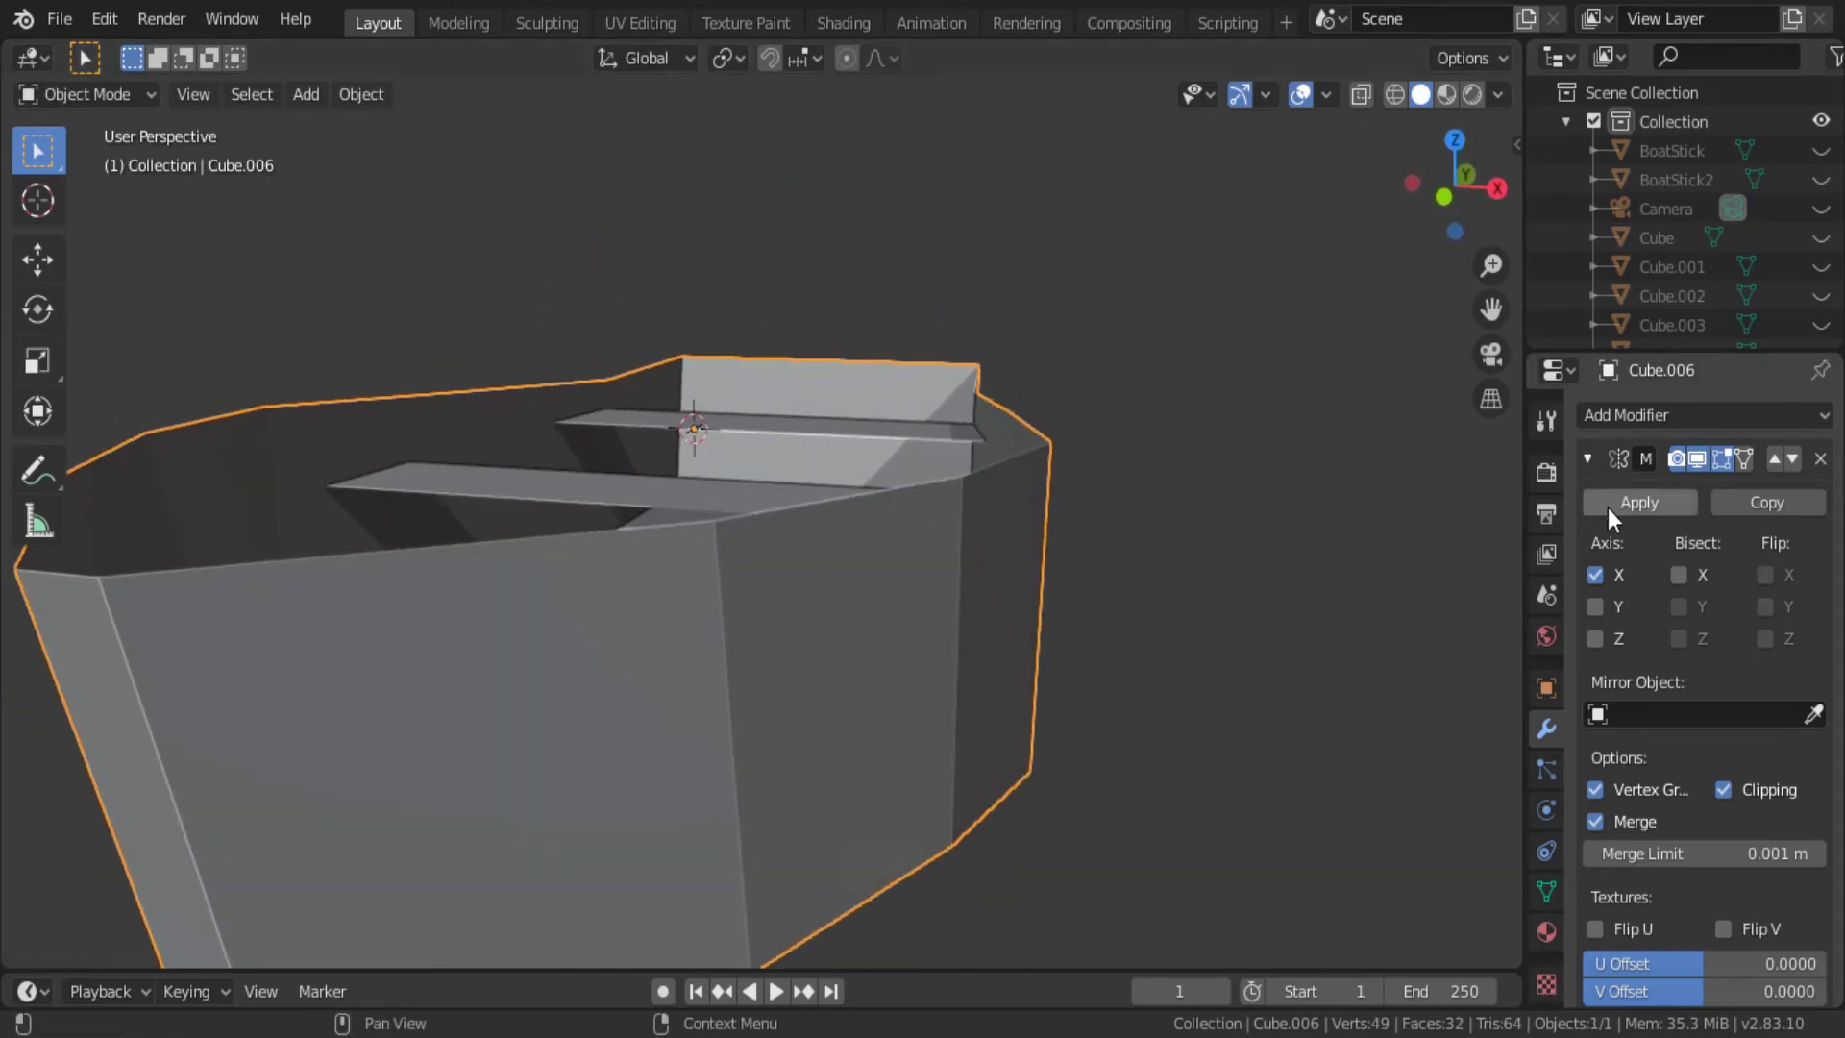
Add a Solidify modifier to the boat with 0.03 m thickness.
left_click(1589, 458)
left_click(1615, 415)
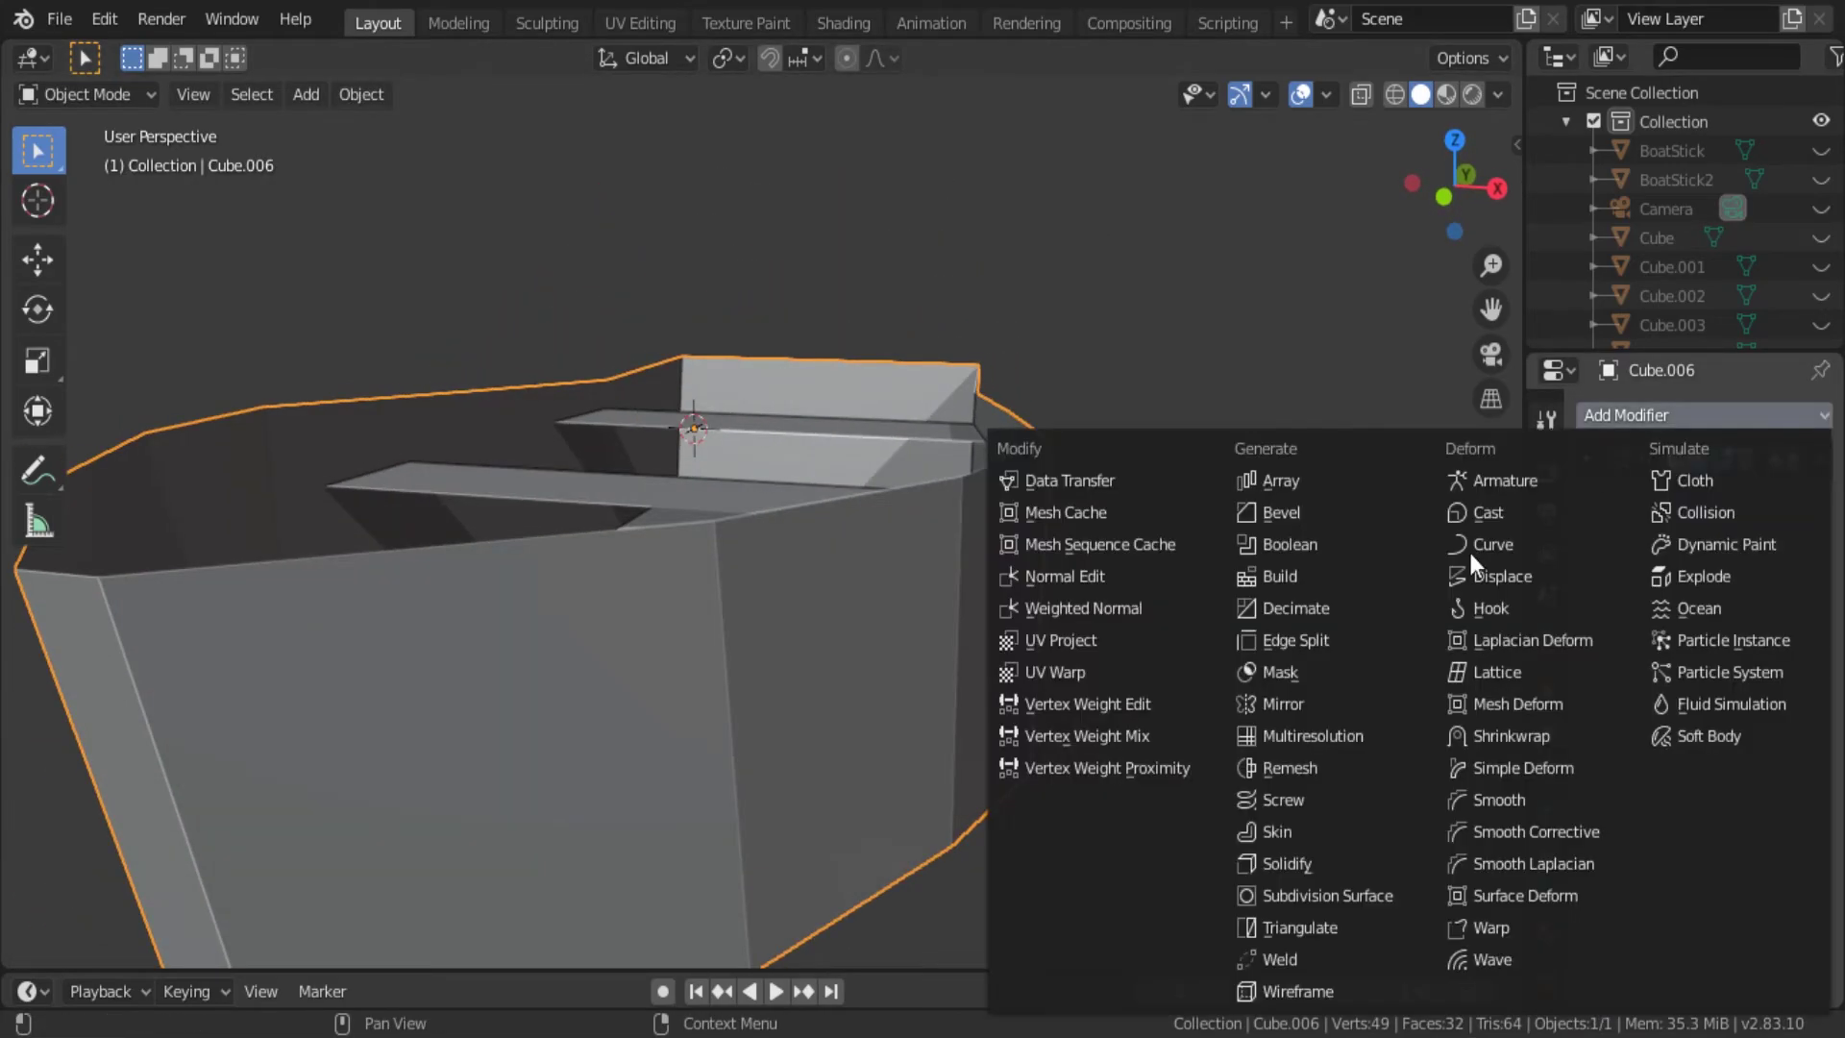
left_click(1290, 809)
middle_click_drag(1290, 809, 1144, 678)
double_click(1641, 626)
type("0.03")
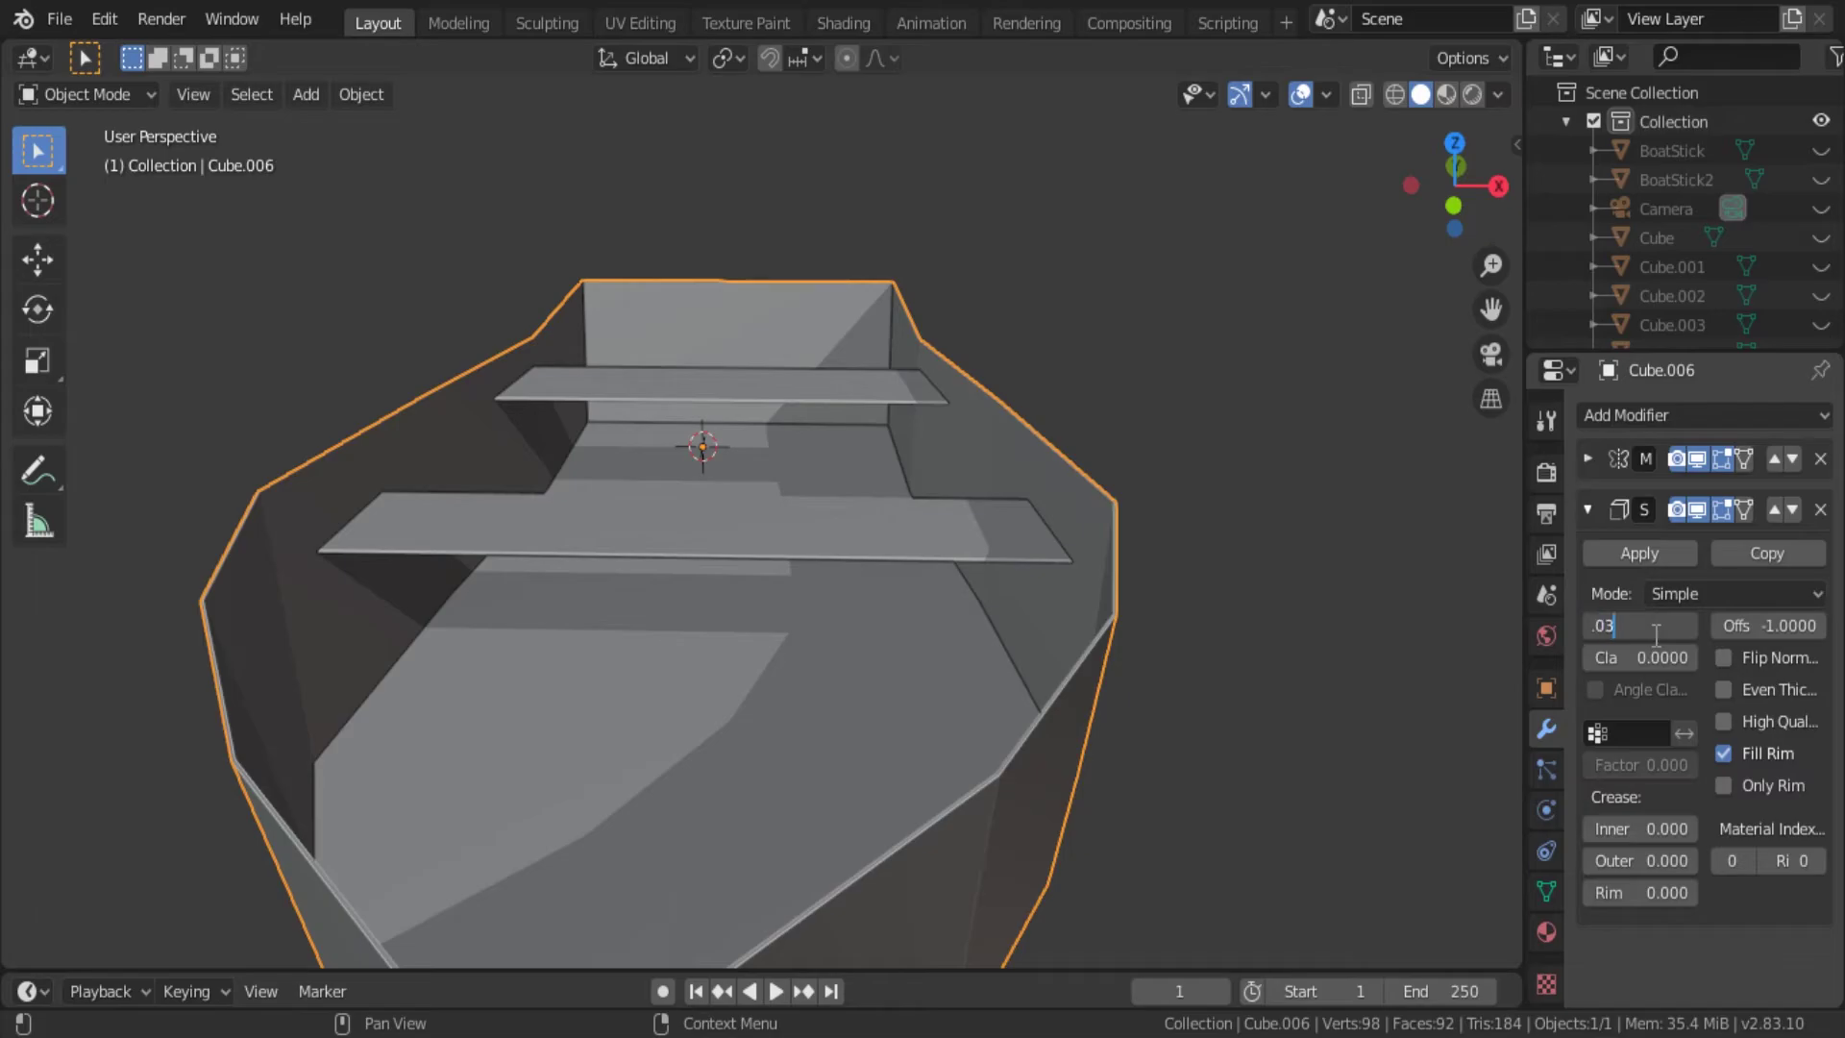
key("Return")
left_click(1290, 605)
mouse_move(1290, 606)
middle_mouse_down()
mouse_move(939, 581)
mouse_move(1318, 519)
mouse_move(1215, 473)
middle_mouse_up()
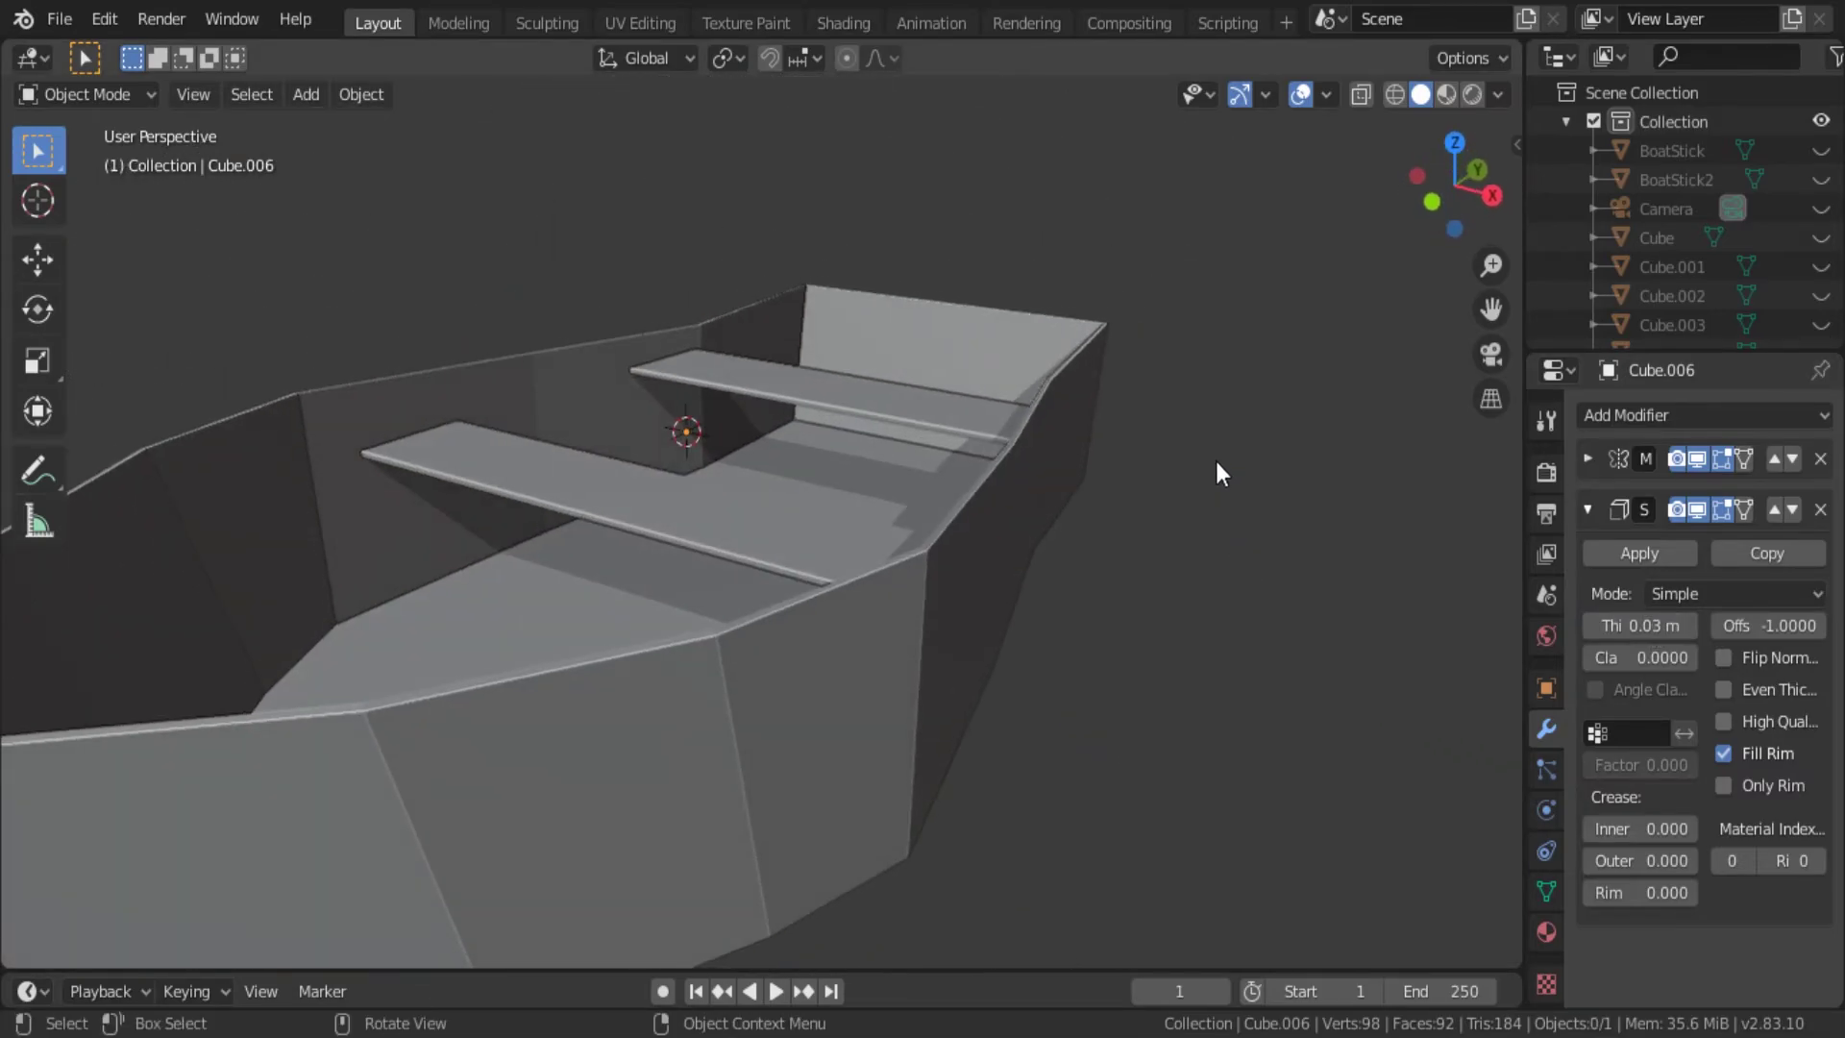
Apply the Mirror modifier, then the Solidify modifier, to the boat mesh.
left_click(1588, 510)
left_click(1587, 457)
left_click(1617, 504)
mouse_move(1159, 538)
middle_mouse_down()
mouse_move(1086, 592)
mouse_move(815, 538)
mouse_move(1040, 637)
mouse_move(882, 519)
mouse_move(915, 677)
mouse_move(1055, 707)
middle_mouse_up()
left_click(1086, 592)
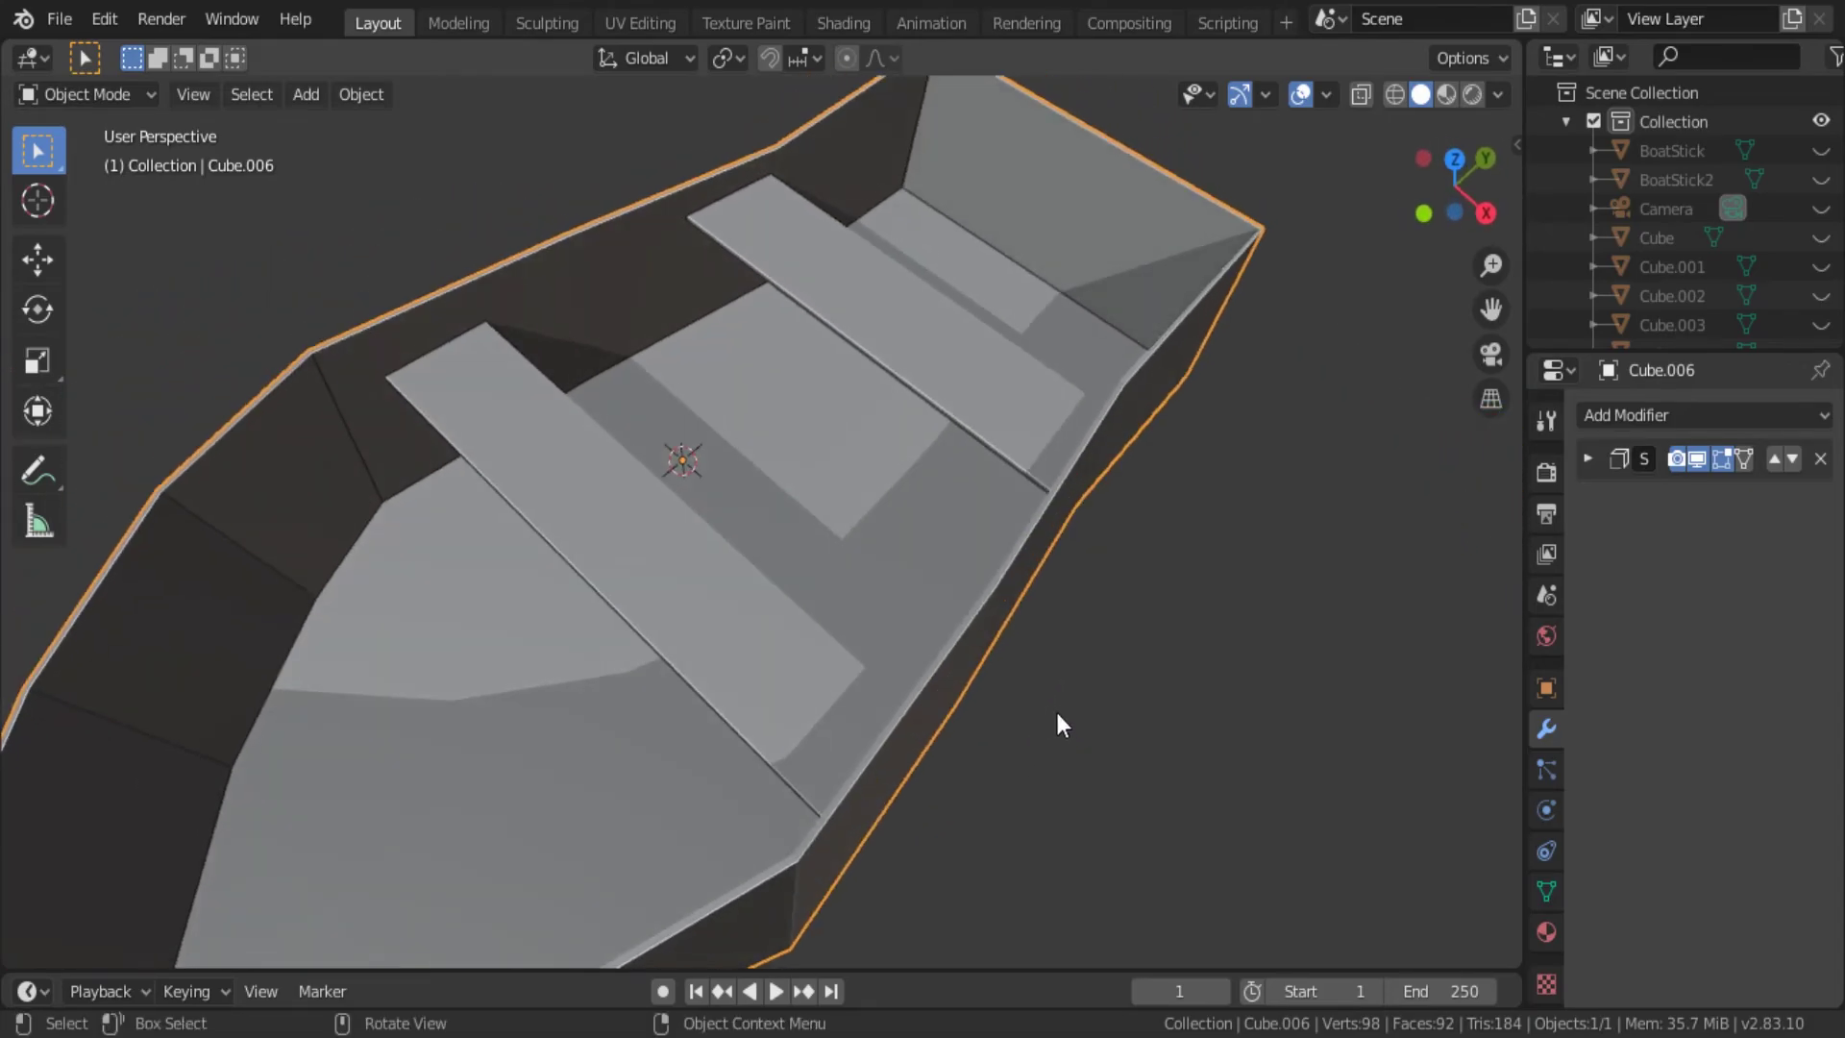
left_click(1587, 458)
left_click(1624, 501)
Edit the boat mesh in X-ray with nothing selected, viewed from top.
left_click(1208, 575)
mouse_move(1208, 574)
middle_mouse_down()
mouse_move(1245, 515)
mouse_move(1006, 676)
middle_mouse_up()
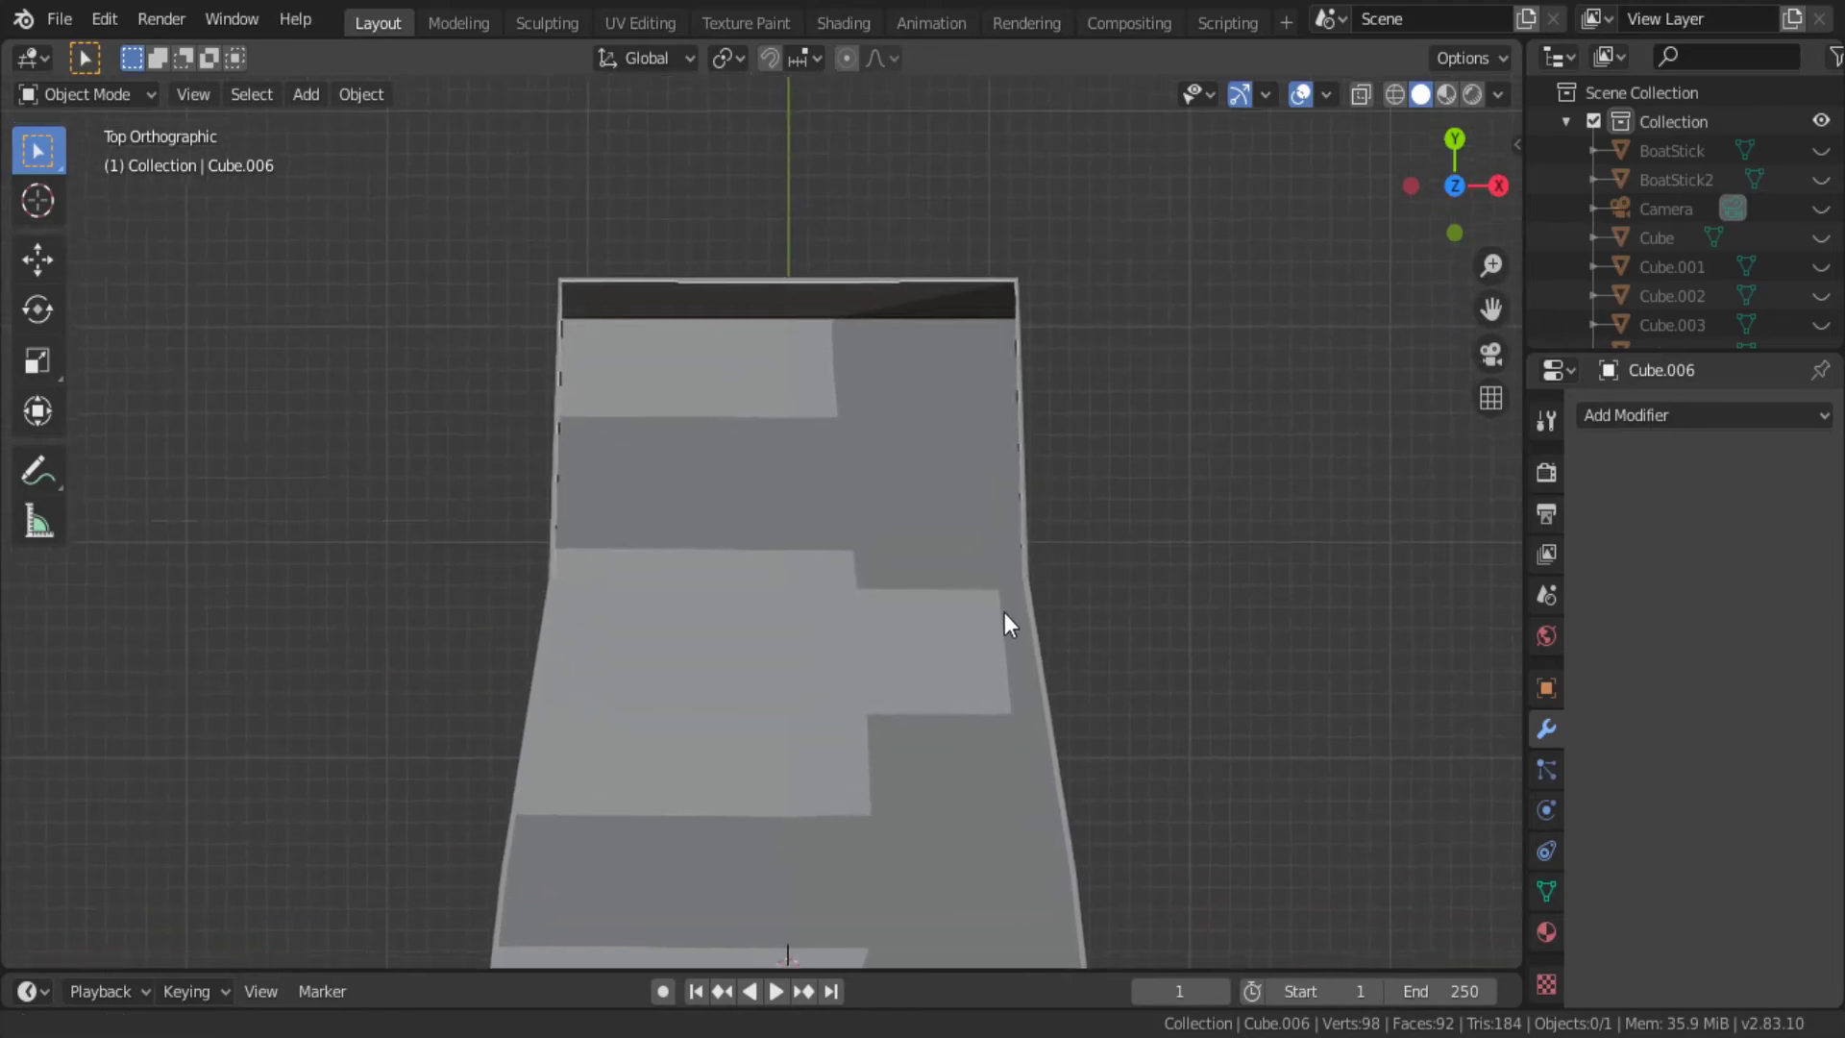
key("Tab")
left_click(1360, 94)
key("a")
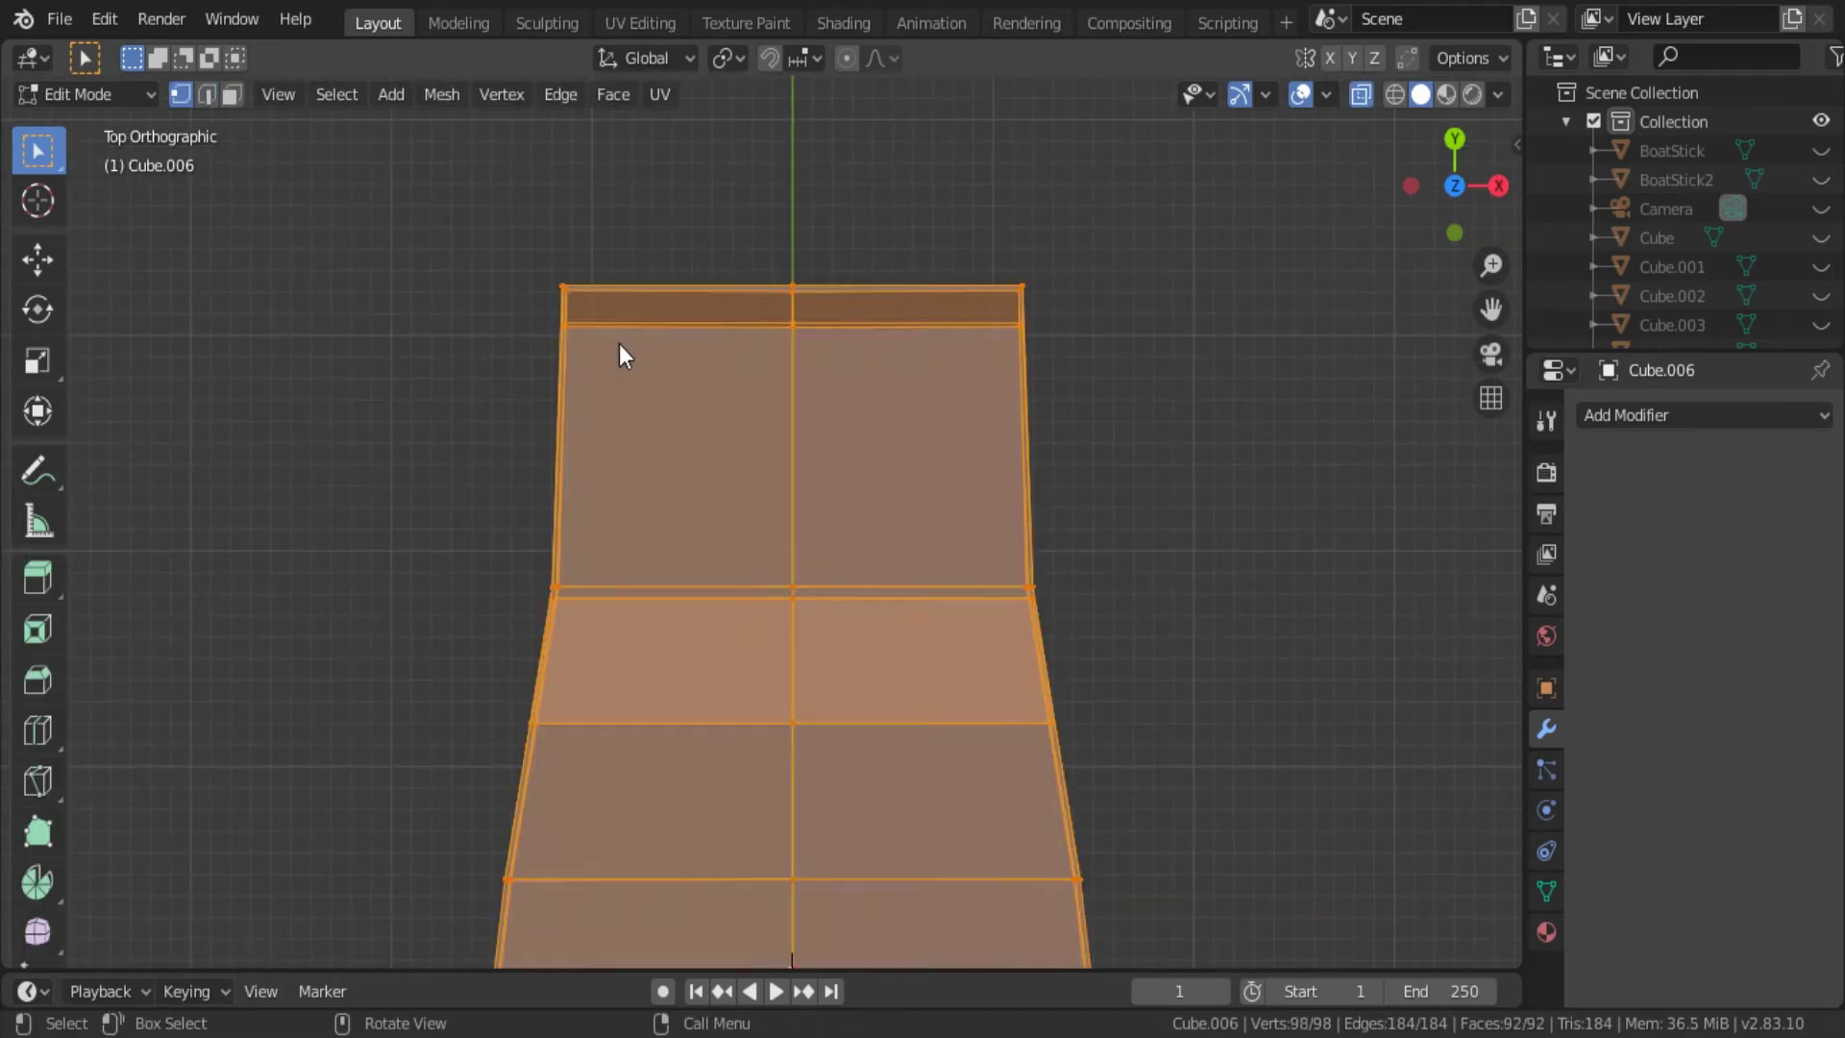
key("alt+a")
middle_click_drag(503, 269, 454, 207)
key("KP_7")
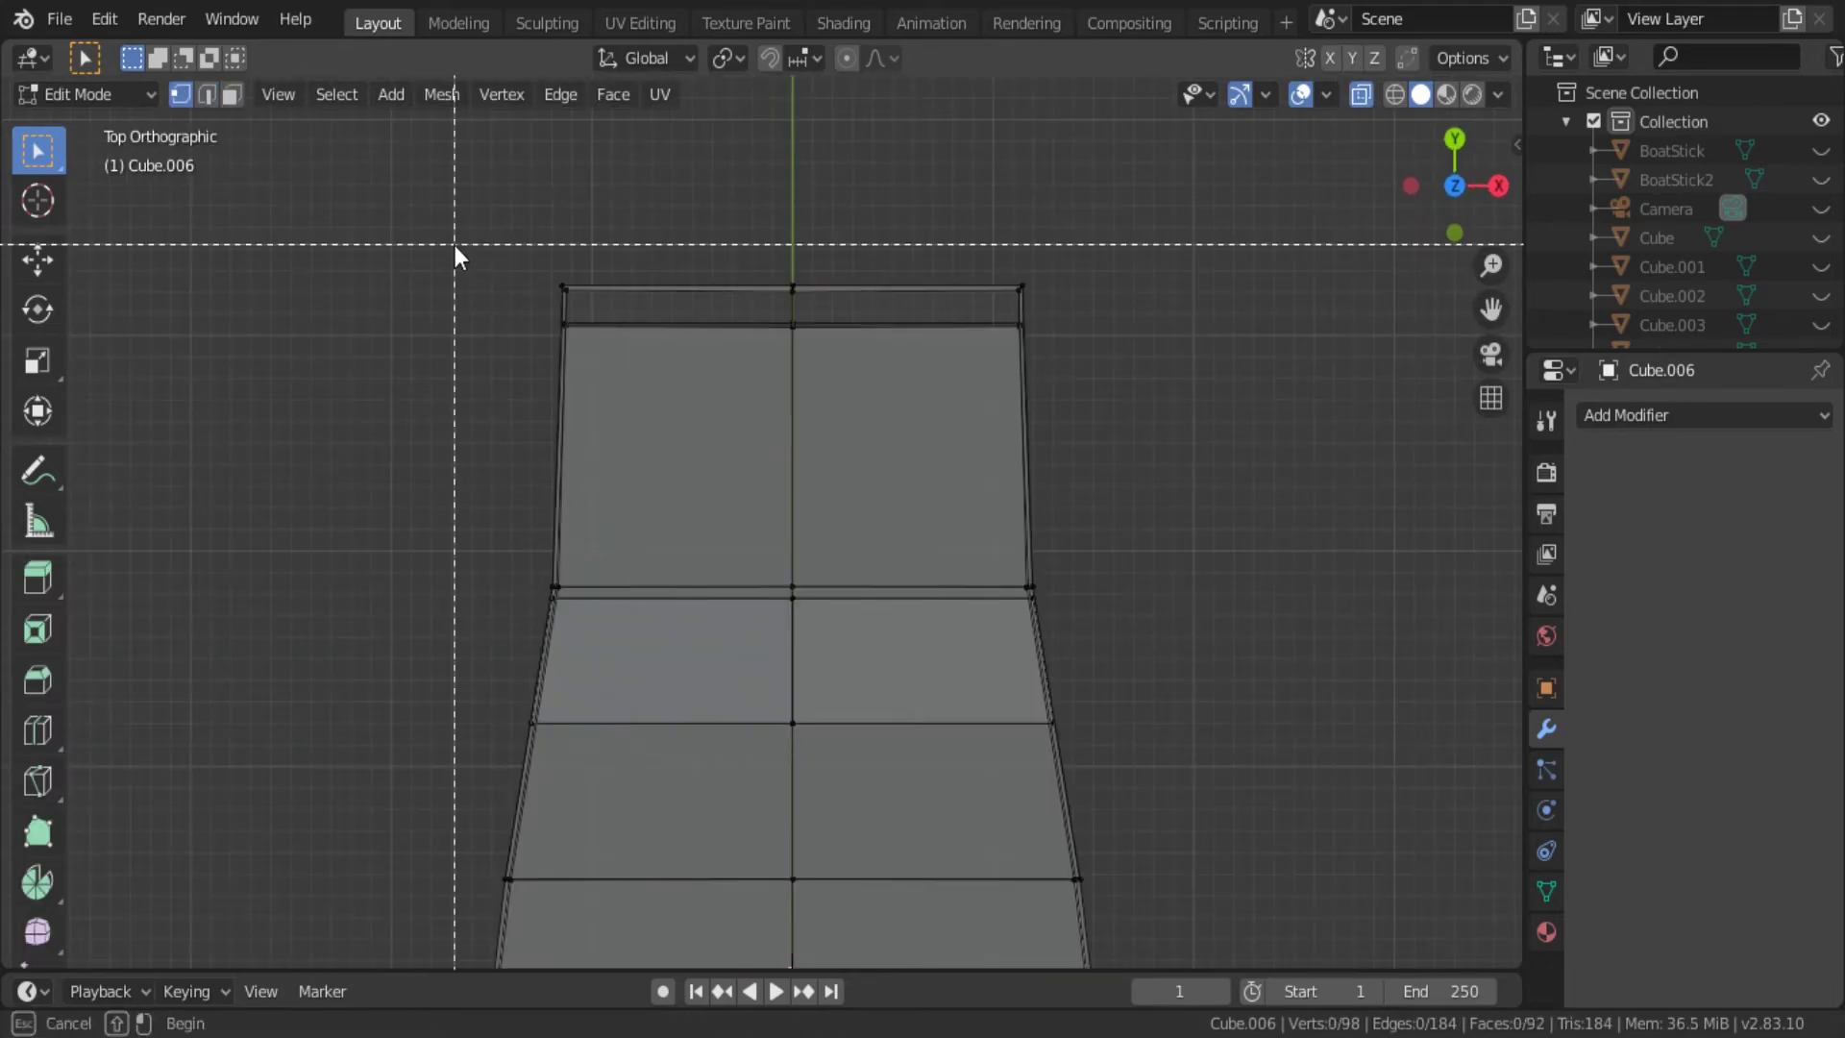
Box-select the boat's end vertices and scale them along X to narrow the end.
left_click_drag(454, 248, 1123, 422)
key("s")
key("x")
left_click(1106, 418)
key("Tab")
Orbit and zoom around the finished boat in perspective.
mouse_move(1105, 418)
middle_mouse_down()
mouse_move(1055, 413)
mouse_move(915, 217)
mouse_move(1046, 449)
mouse_move(1161, 598)
mouse_move(1049, 661)
mouse_move(1045, 595)
mouse_move(1211, 703)
middle_mouse_up()
scroll(1161, 593, "down", 3)
scroll(1211, 703, "up", 3)
left_click(1076, 779)
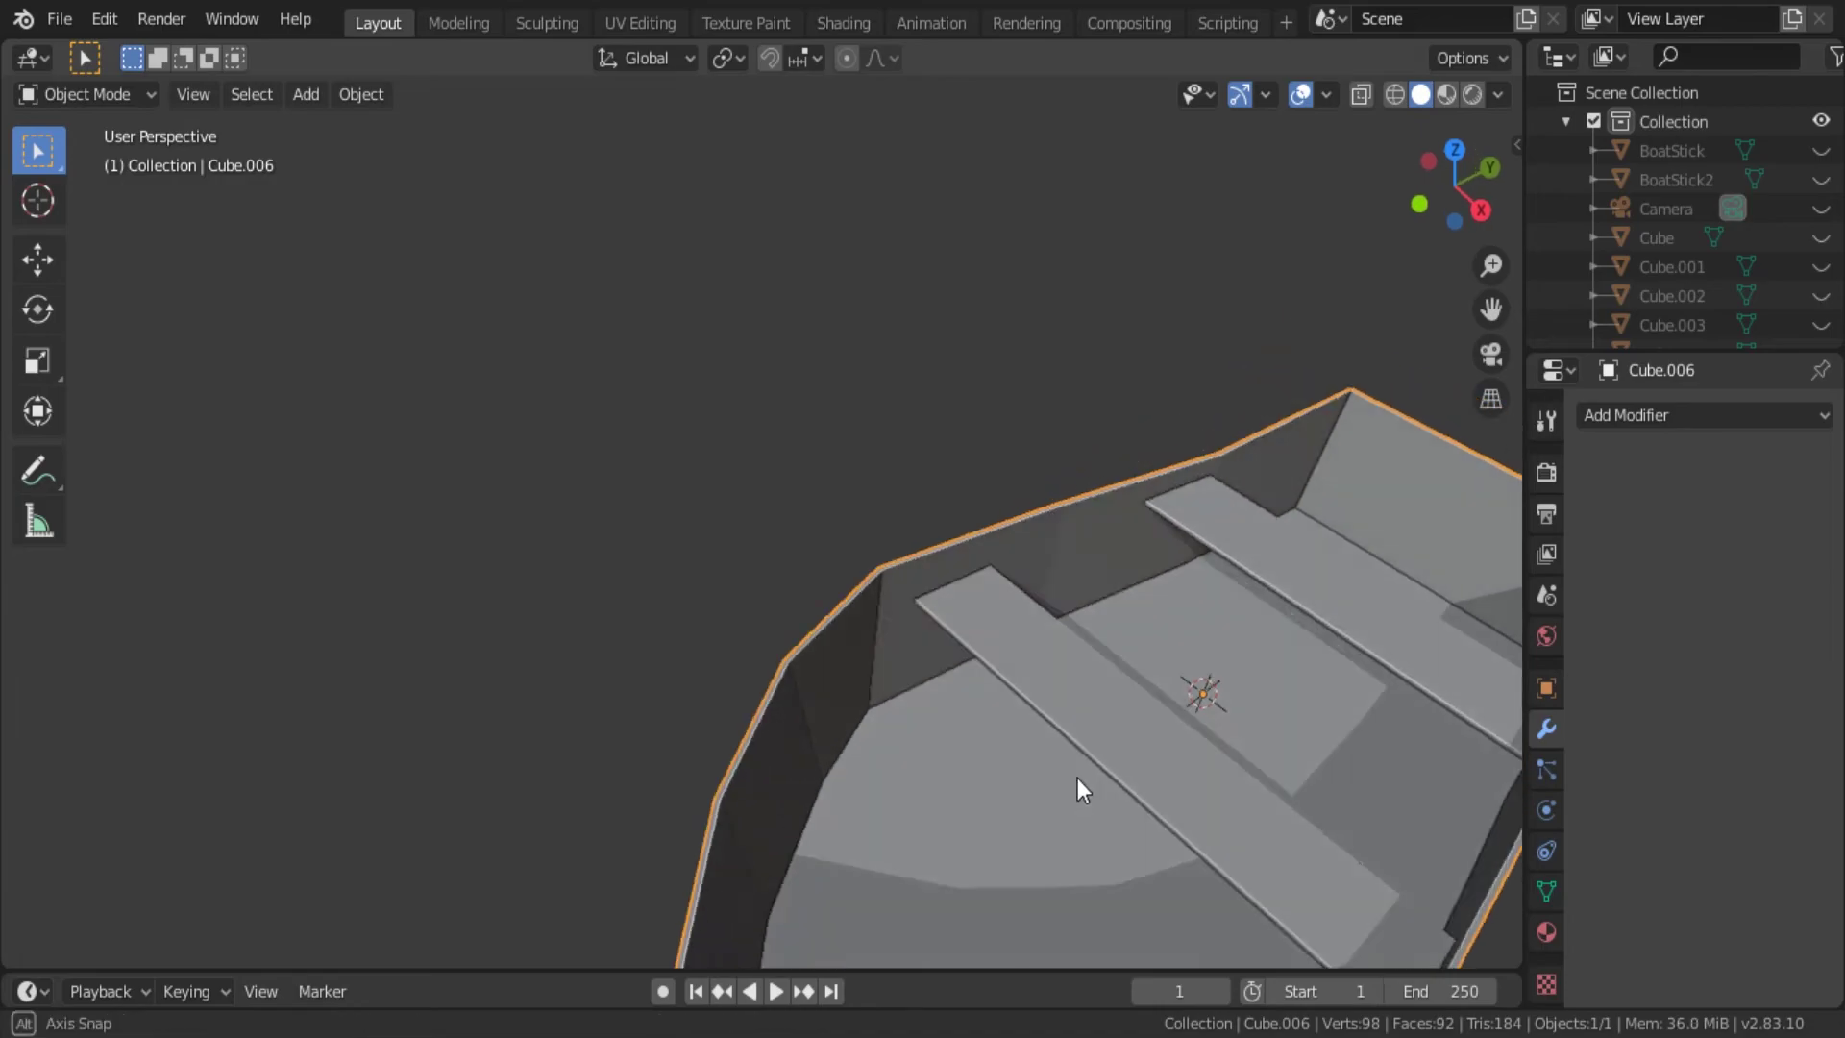
mouse_move(1076, 778)
middle_mouse_down()
mouse_move(892, 698)
mouse_move(972, 742)
middle_mouse_up()
scroll(891, 698, "down", 3)
Add a cube and scale it as the base of the rock.
key("shift+a")
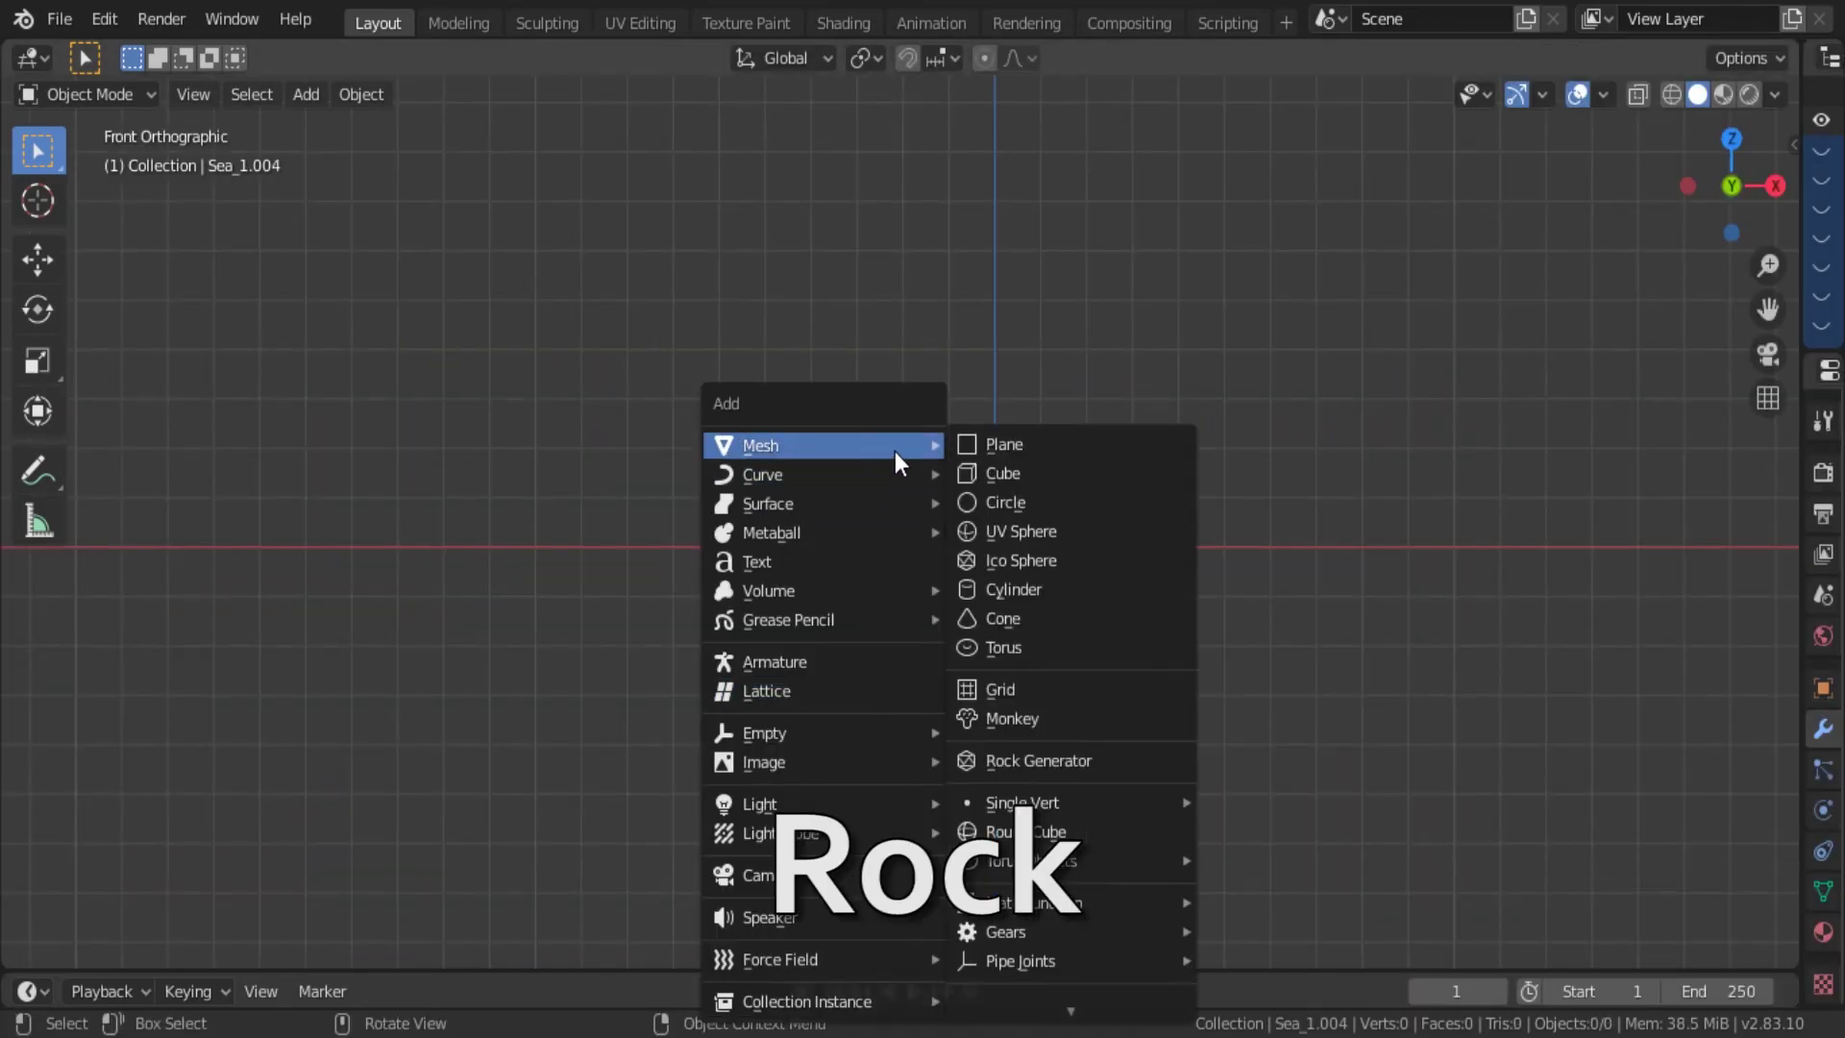
left_click(1048, 473)
key("s")
mouse_move(1048, 590)
middle_mouse_down()
mouse_move(1162, 660)
mouse_move(829, 673)
middle_mouse_up()
left_click(1175, 692)
key("Tab")
Cut a vertical edge loop across the cube.
key("ctrl+r")
left_click(990, 684)
left_click(908, 549)
mouse_move(909, 550)
middle_mouse_down()
mouse_move(931, 606)
mouse_move(1068, 632)
middle_mouse_up()
Extrude a side face outward, shrink it and tilt it.
key("3")
left_click(979, 604)
key("e")
left_click(1162, 740)
key("s")
left_click(1090, 841)
mouse_move(1090, 841)
middle_mouse_down()
mouse_move(930, 690)
mouse_move(966, 751)
middle_mouse_up()
key("r")
left_click(1084, 688)
middle_click_drag(1081, 690, 1128, 602)
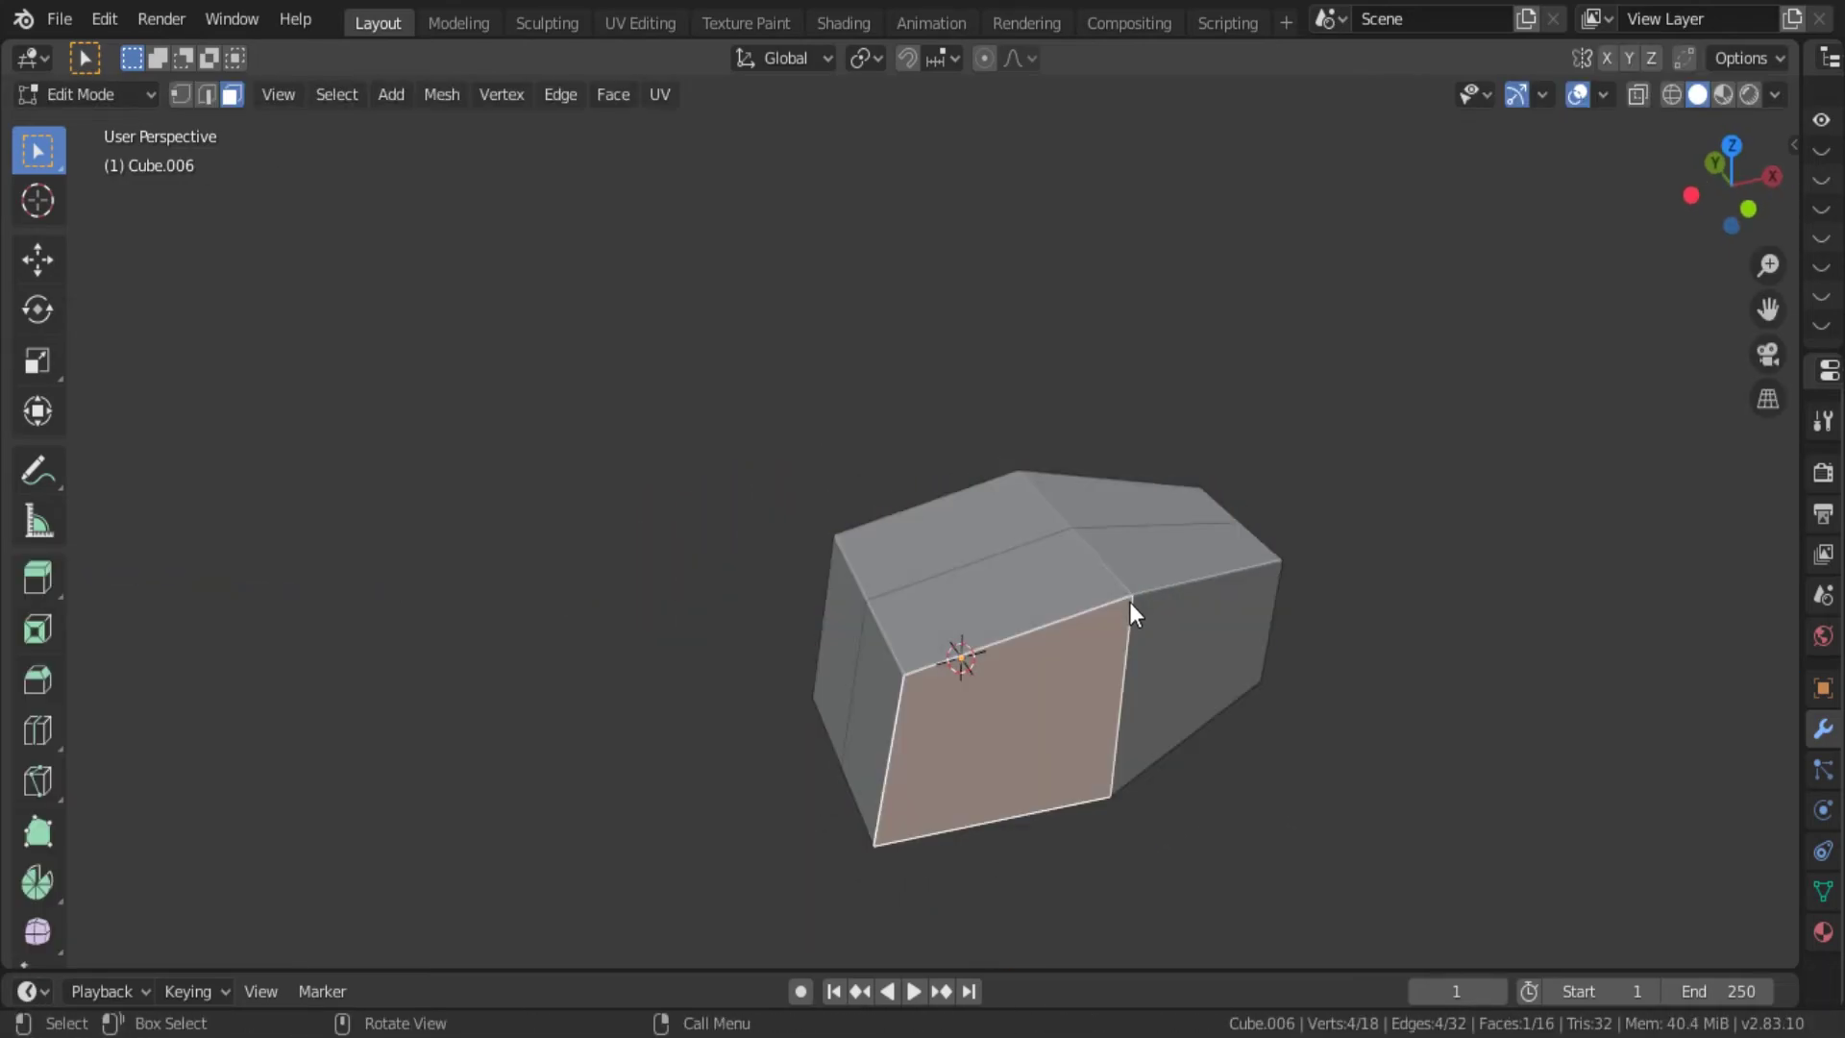
Drag corner vertices to roughen the rock's shape.
key("1")
left_click(1115, 608)
key("g")
key("g")
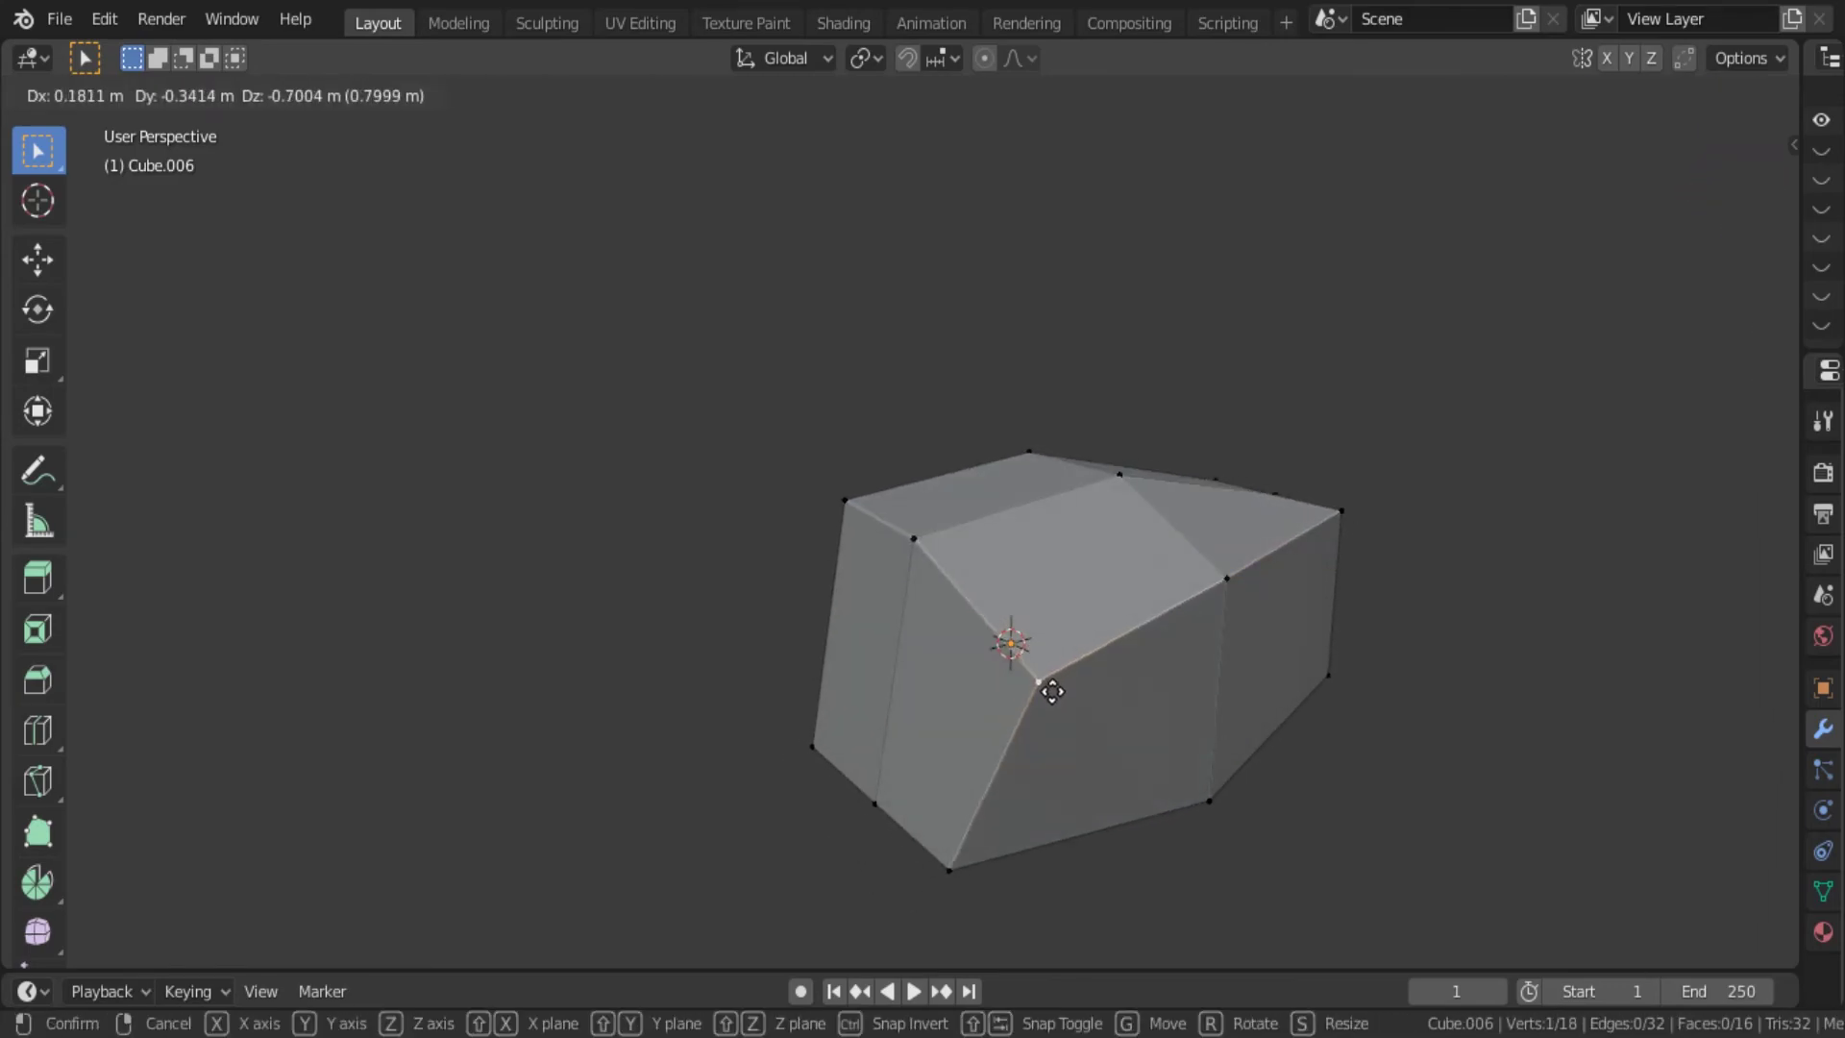
left_click(1153, 663)
mouse_move(1153, 663)
middle_mouse_down()
mouse_move(1208, 640)
mouse_move(1132, 766)
mouse_move(1010, 624)
mouse_move(997, 707)
middle_mouse_up()
key("g")
left_click(967, 574)
key("g")
left_click(973, 633)
mouse_move(973, 632)
middle_mouse_down()
mouse_move(1034, 581)
mouse_move(1065, 430)
mouse_move(842, 517)
middle_mouse_up()
Move several more vertices to make the rock irregular.
key("g")
left_click(968, 539)
key("g")
left_click(919, 590)
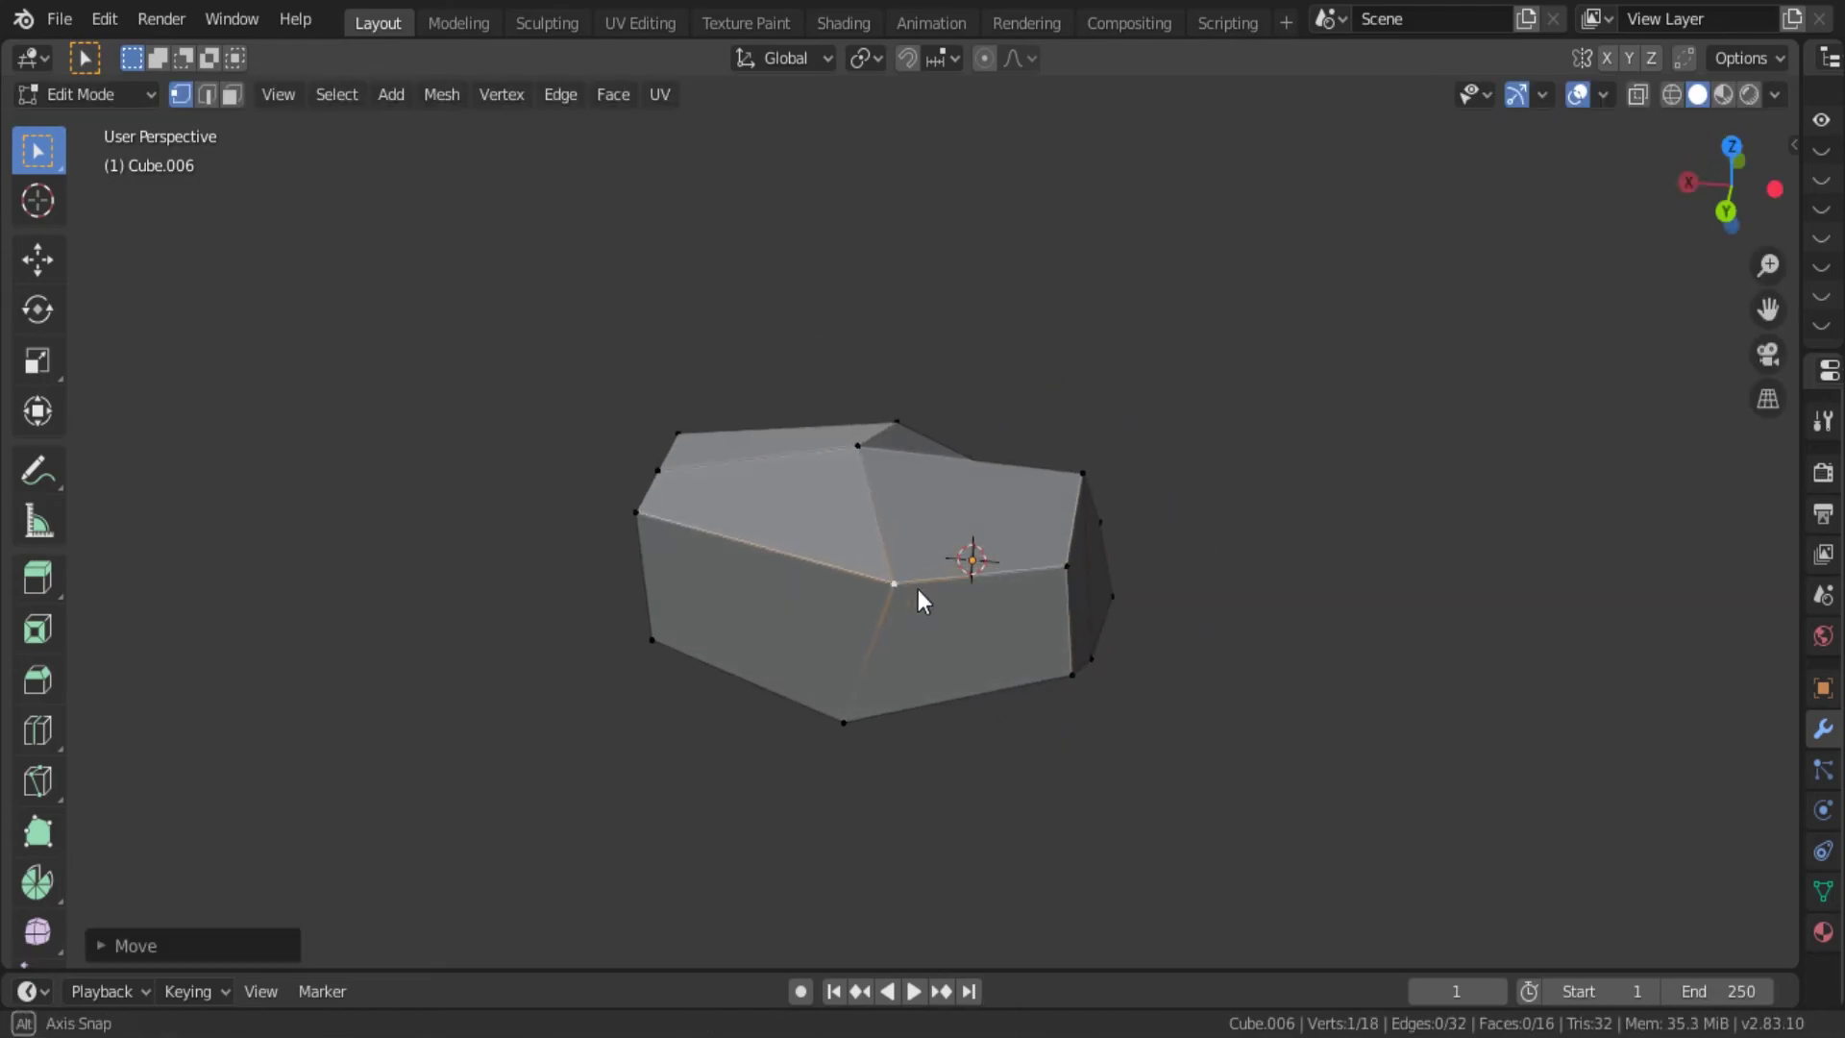
middle_click_drag(918, 590, 654, 804)
key("g")
left_click(647, 729)
mouse_move(647, 730)
middle_mouse_down()
mouse_move(786, 715)
mouse_move(889, 672)
middle_mouse_up()
key("g")
left_click(836, 673)
key("g")
left_click(1070, 628)
mouse_move(1071, 629)
middle_mouse_down()
mouse_move(1130, 812)
mouse_move(865, 680)
middle_mouse_up()
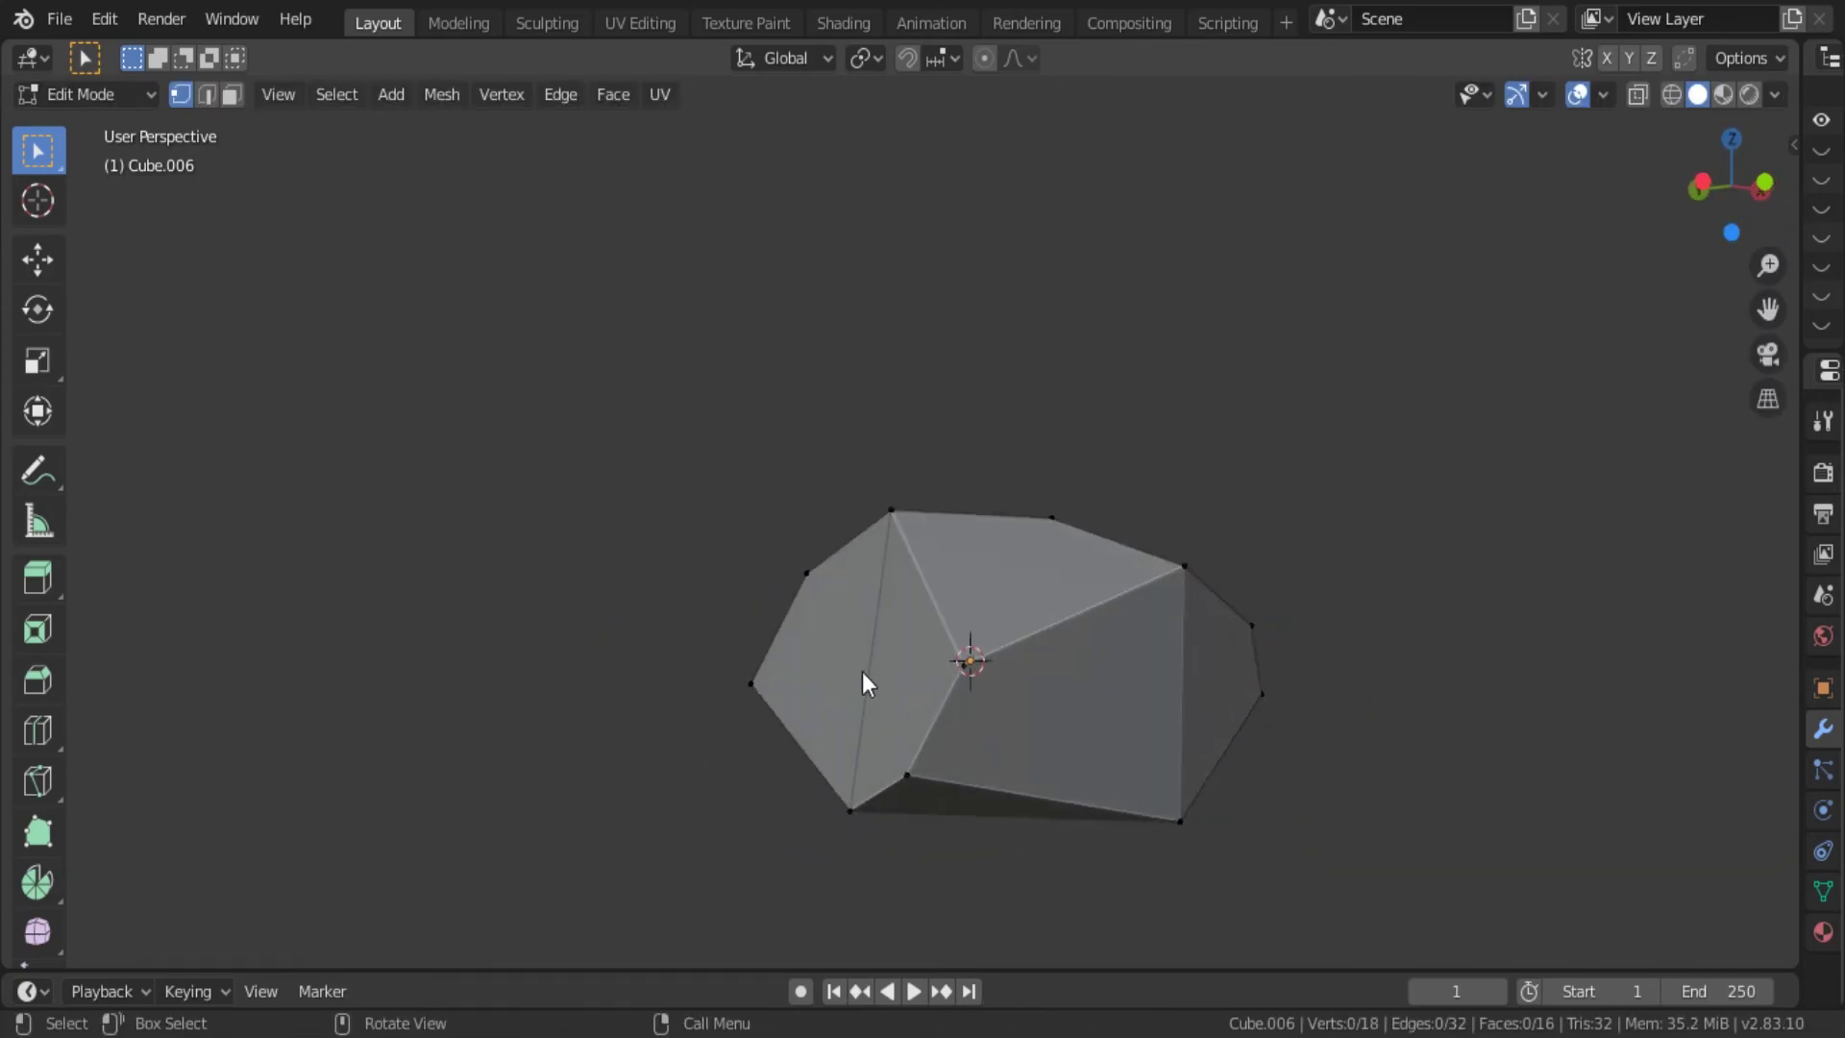
Scale a rock edge along Z and preview the shape.
key("2")
left_click(874, 680)
key("s")
key("z")
left_click(873, 856)
mouse_move(977, 807)
middle_mouse_down()
mouse_move(952, 861)
mouse_move(708, 865)
mouse_move(1211, 819)
mouse_move(926, 644)
middle_mouse_up()
key("Tab")
key("Tab")
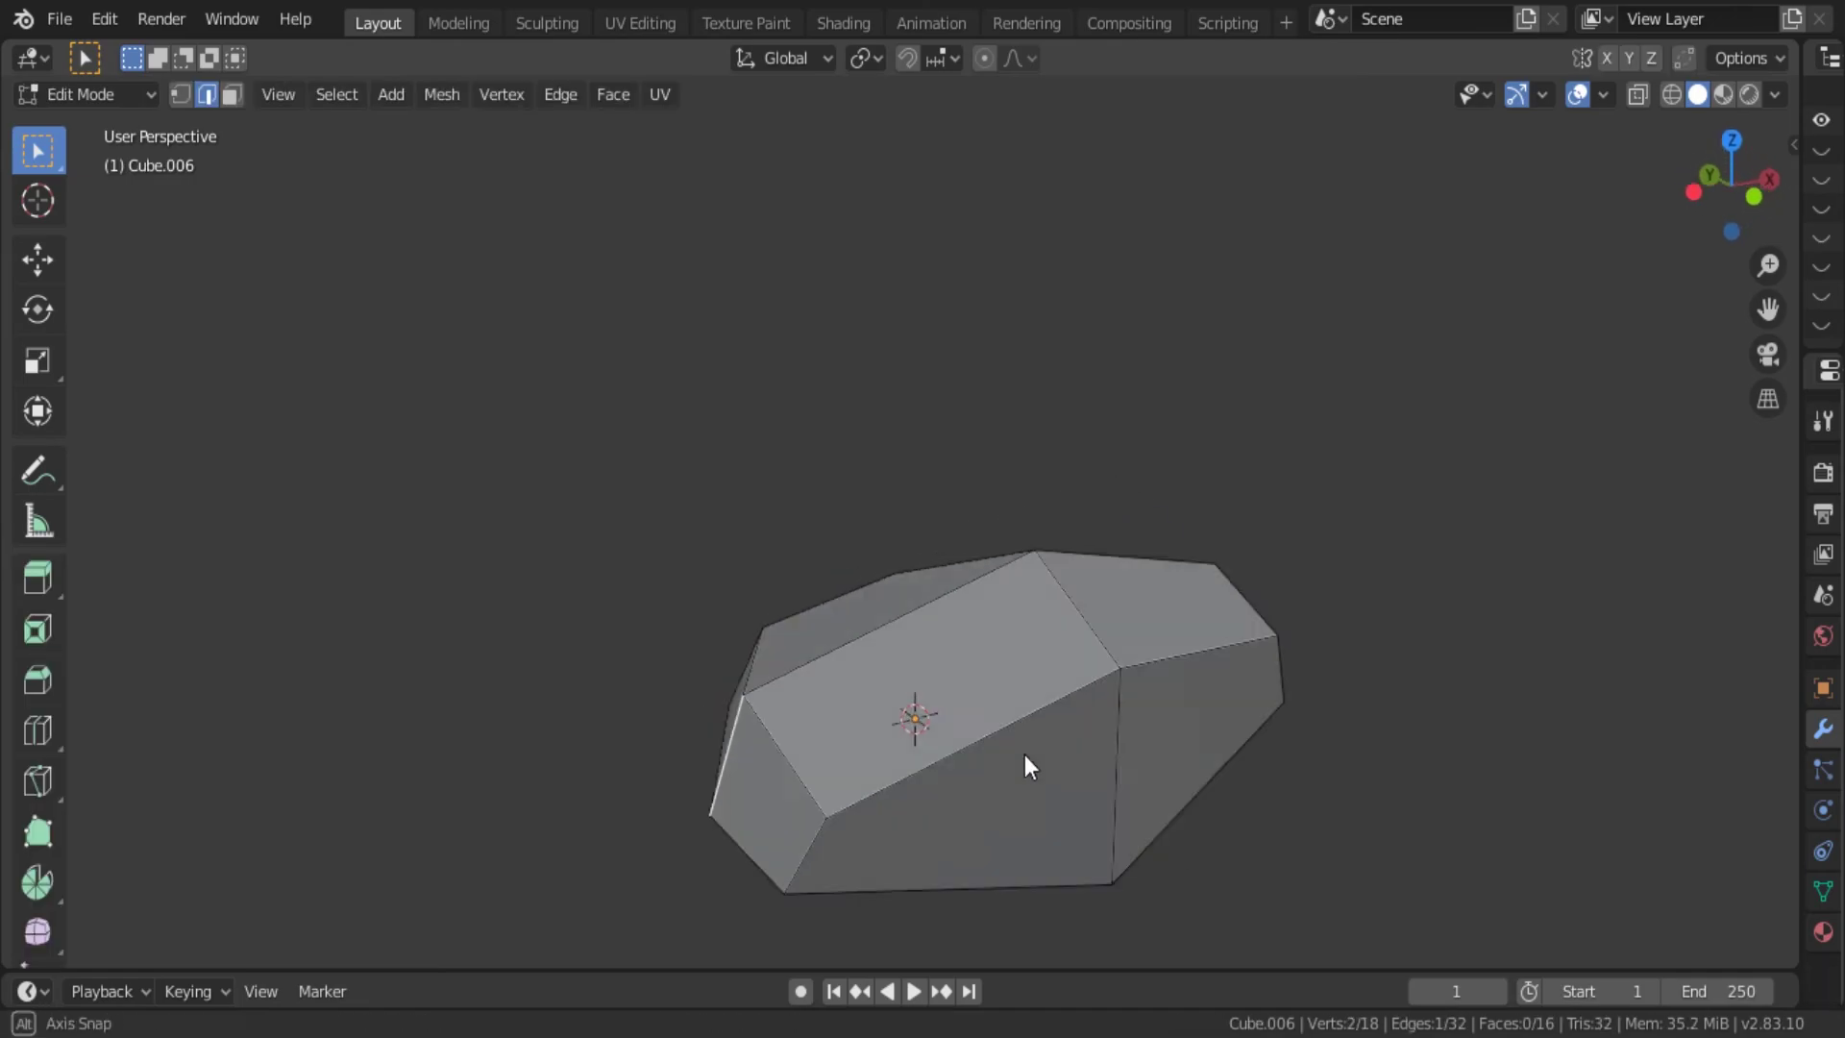
Add a new edge loop and shift one of its vertices.
key("ctrl+r")
left_click(927, 643)
left_click(982, 717)
key("1")
key("g")
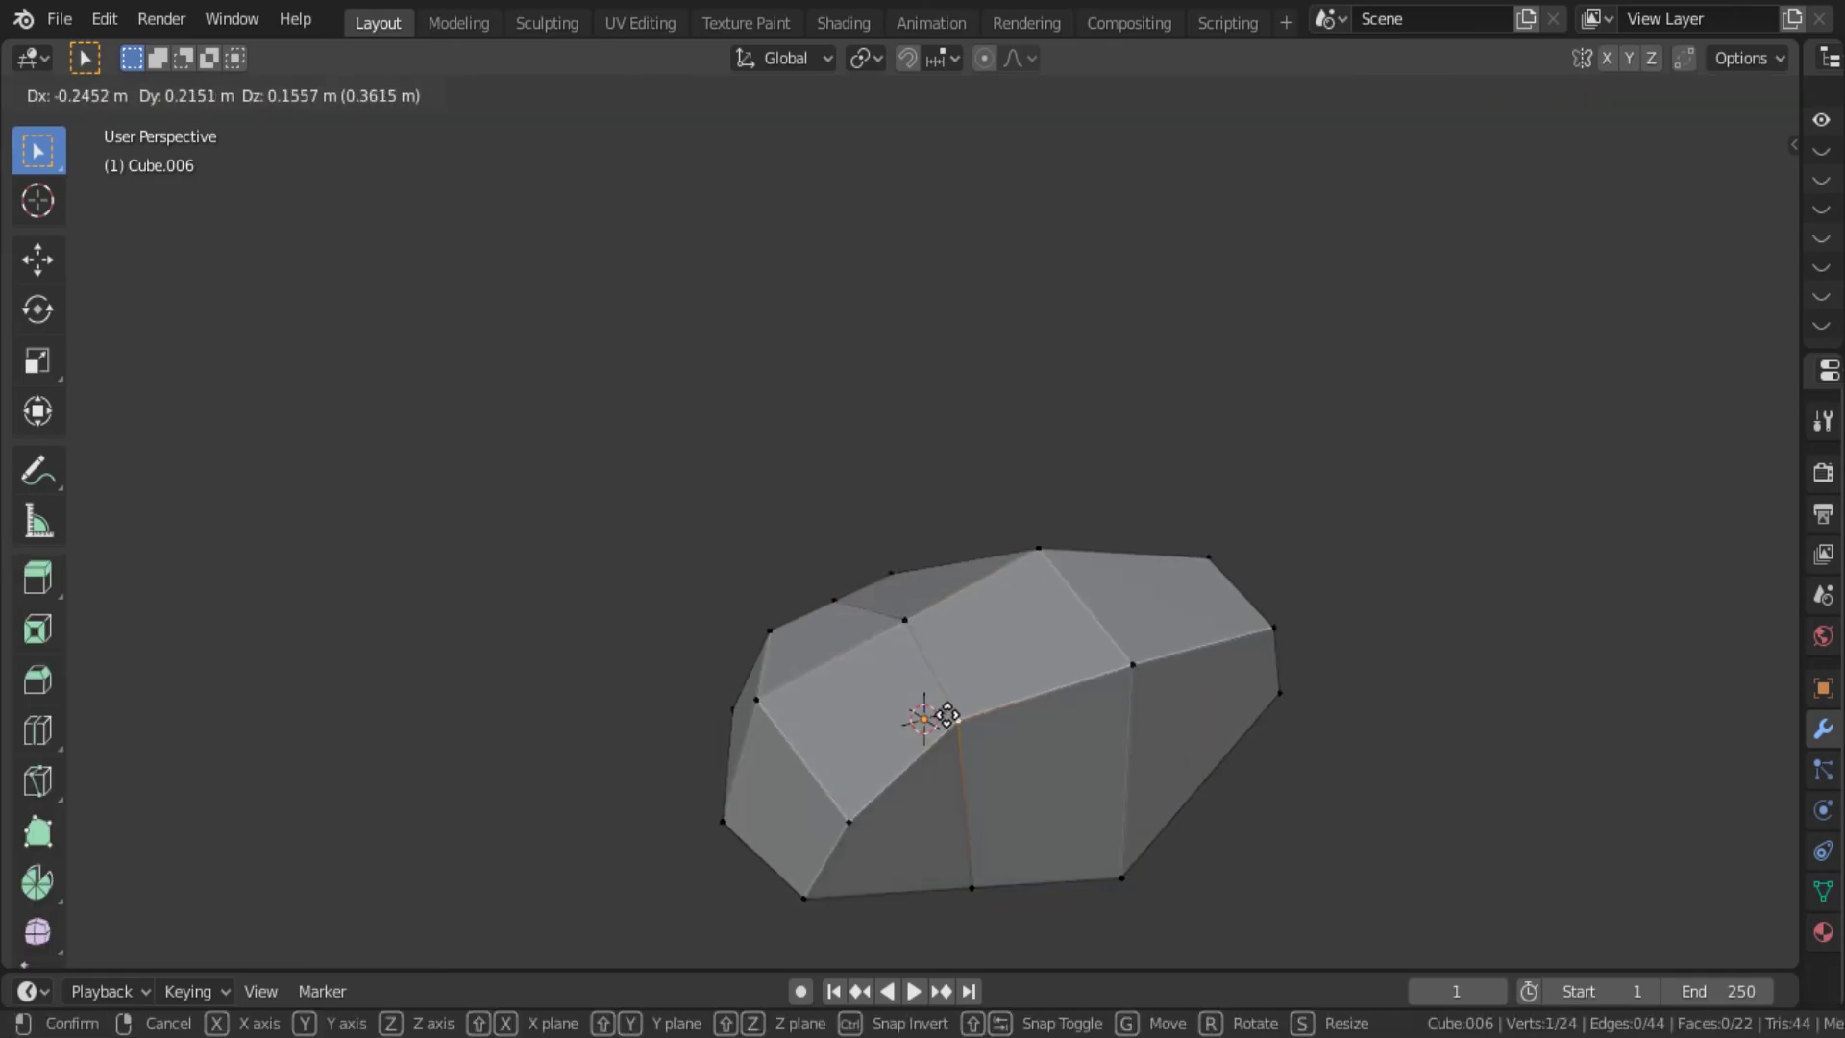
left_click(990, 712)
mouse_move(990, 711)
middle_mouse_down()
mouse_move(1180, 692)
mouse_move(1007, 326)
mouse_move(1158, 688)
mouse_move(1115, 766)
mouse_move(878, 588)
middle_mouse_up()
Reposition more vertices around the rock to vary its facets.
left_click(1192, 596)
key("g")
left_click(1201, 646)
key("g")
left_click(1149, 669)
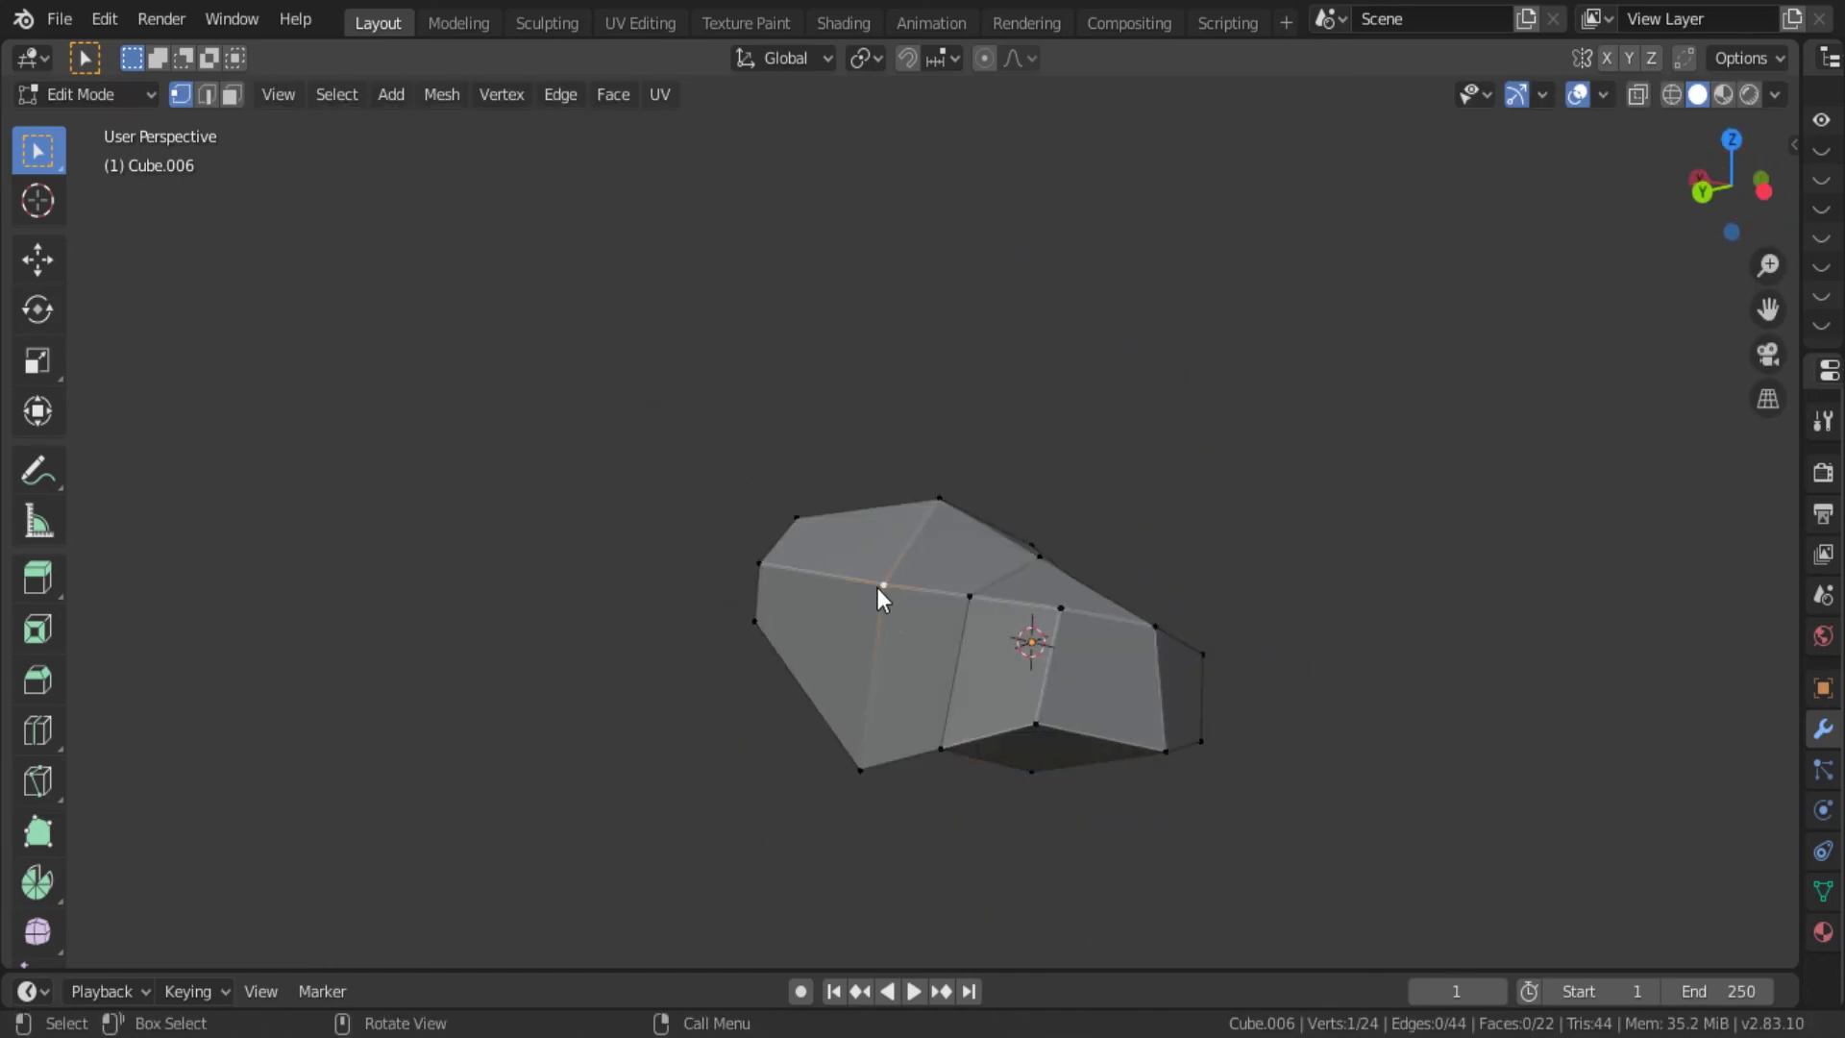
key("g")
left_click(855, 688)
mouse_move(855, 688)
middle_mouse_down()
mouse_move(1173, 700)
mouse_move(915, 879)
mouse_move(922, 429)
mouse_move(970, 686)
middle_mouse_up()
Cut another edge loop and push its vertices outward.
key("ctrl+r")
left_click(970, 686)
left_click(977, 780)
key("g")
left_click(976, 828)
middle_click_drag(976, 829, 825, 745)
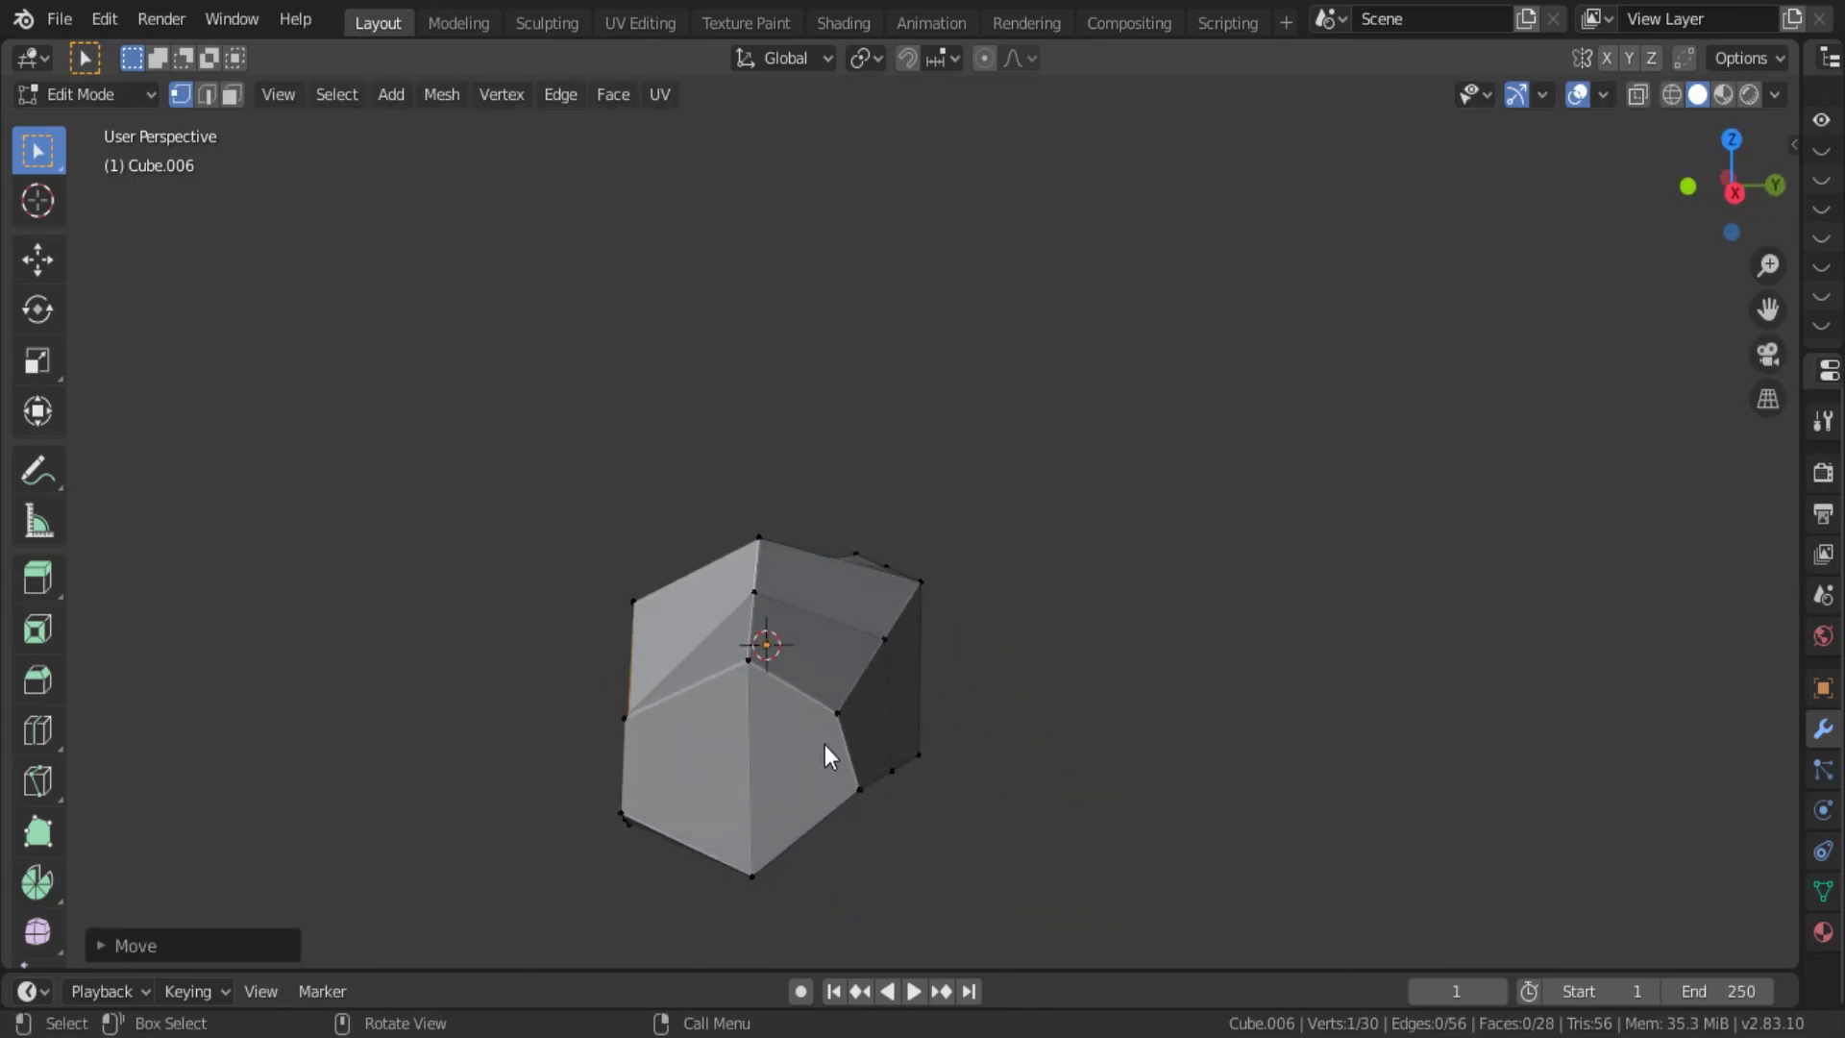
key("g")
left_click(715, 737)
Raise a rock edge along Z to adjust its height.
left_click(607, 867)
mouse_move(715, 736)
middle_mouse_down()
mouse_move(608, 867)
mouse_move(1140, 836)
mouse_move(1027, 846)
mouse_move(1492, 320)
middle_mouse_up()
key("g")
key("z")
left_click(598, 865)
key("Tab")
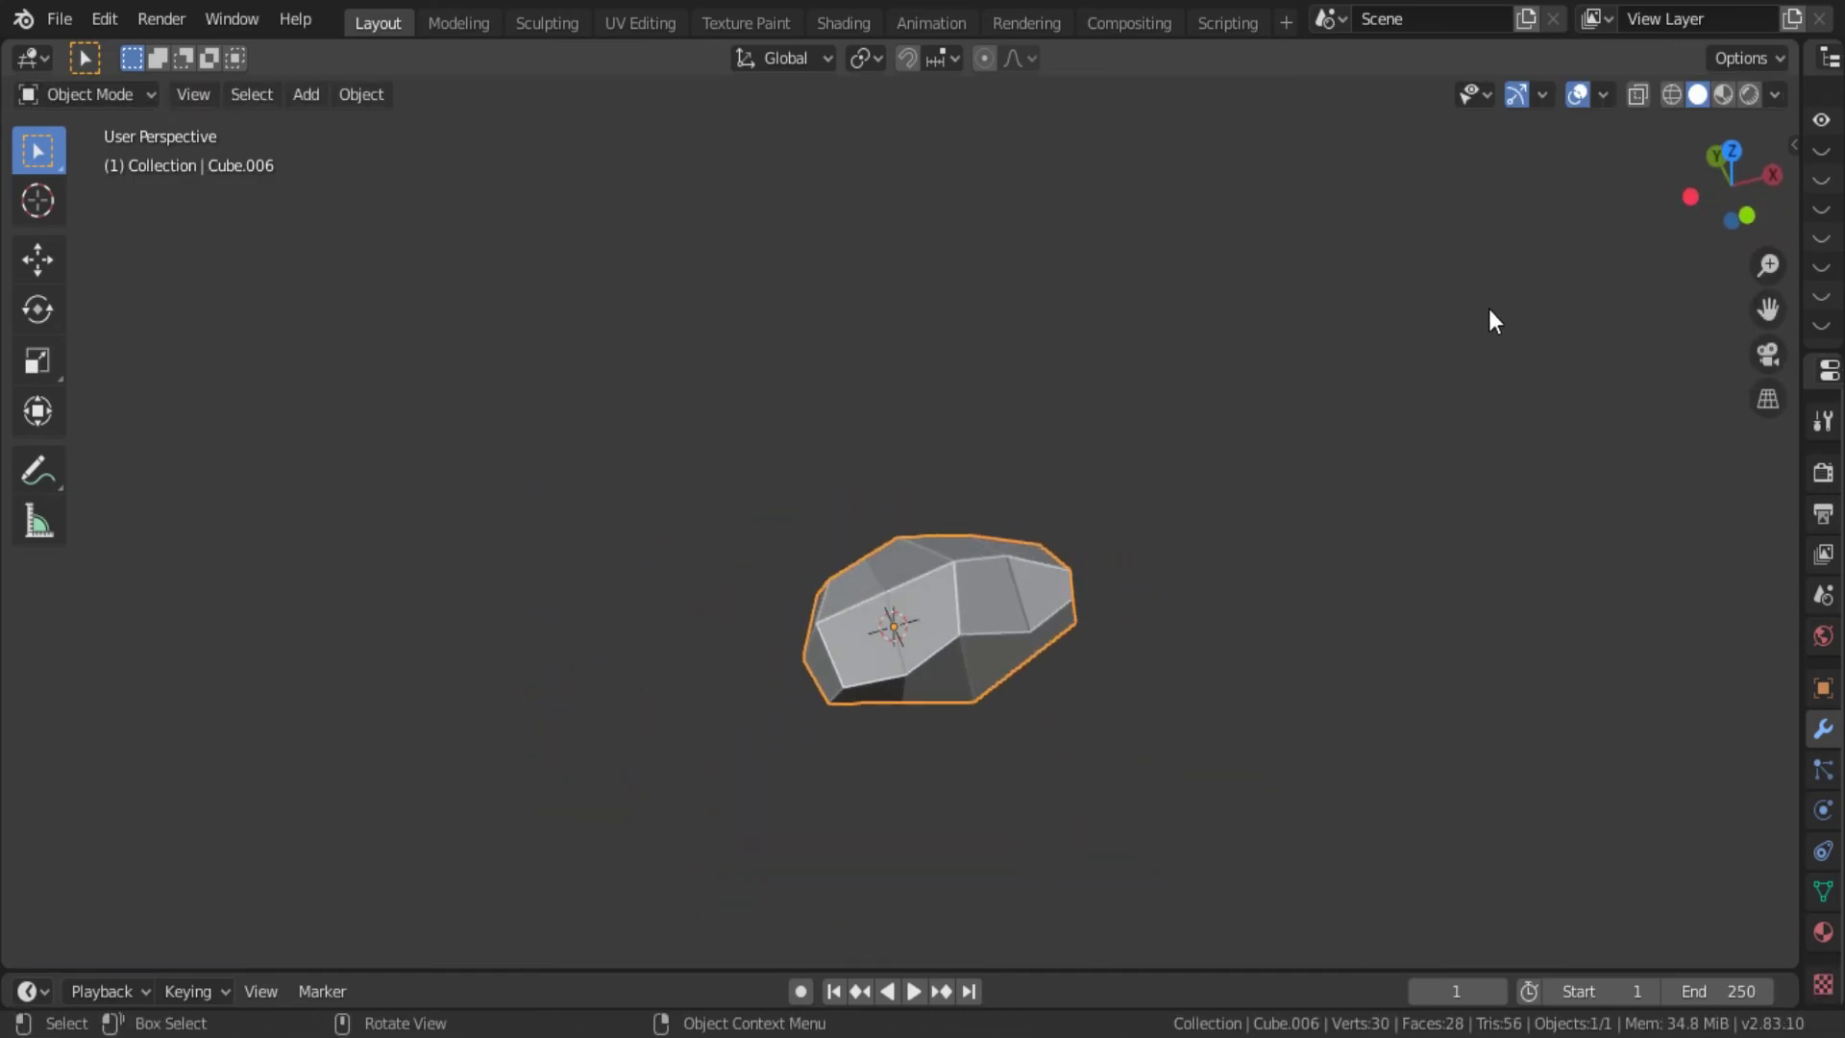
Rotate the whole rock into position.
middle_click_drag(1191, 556, 1045, 561)
scroll(1069, 501, "down", 3)
scroll(984, 567, "up", 6)
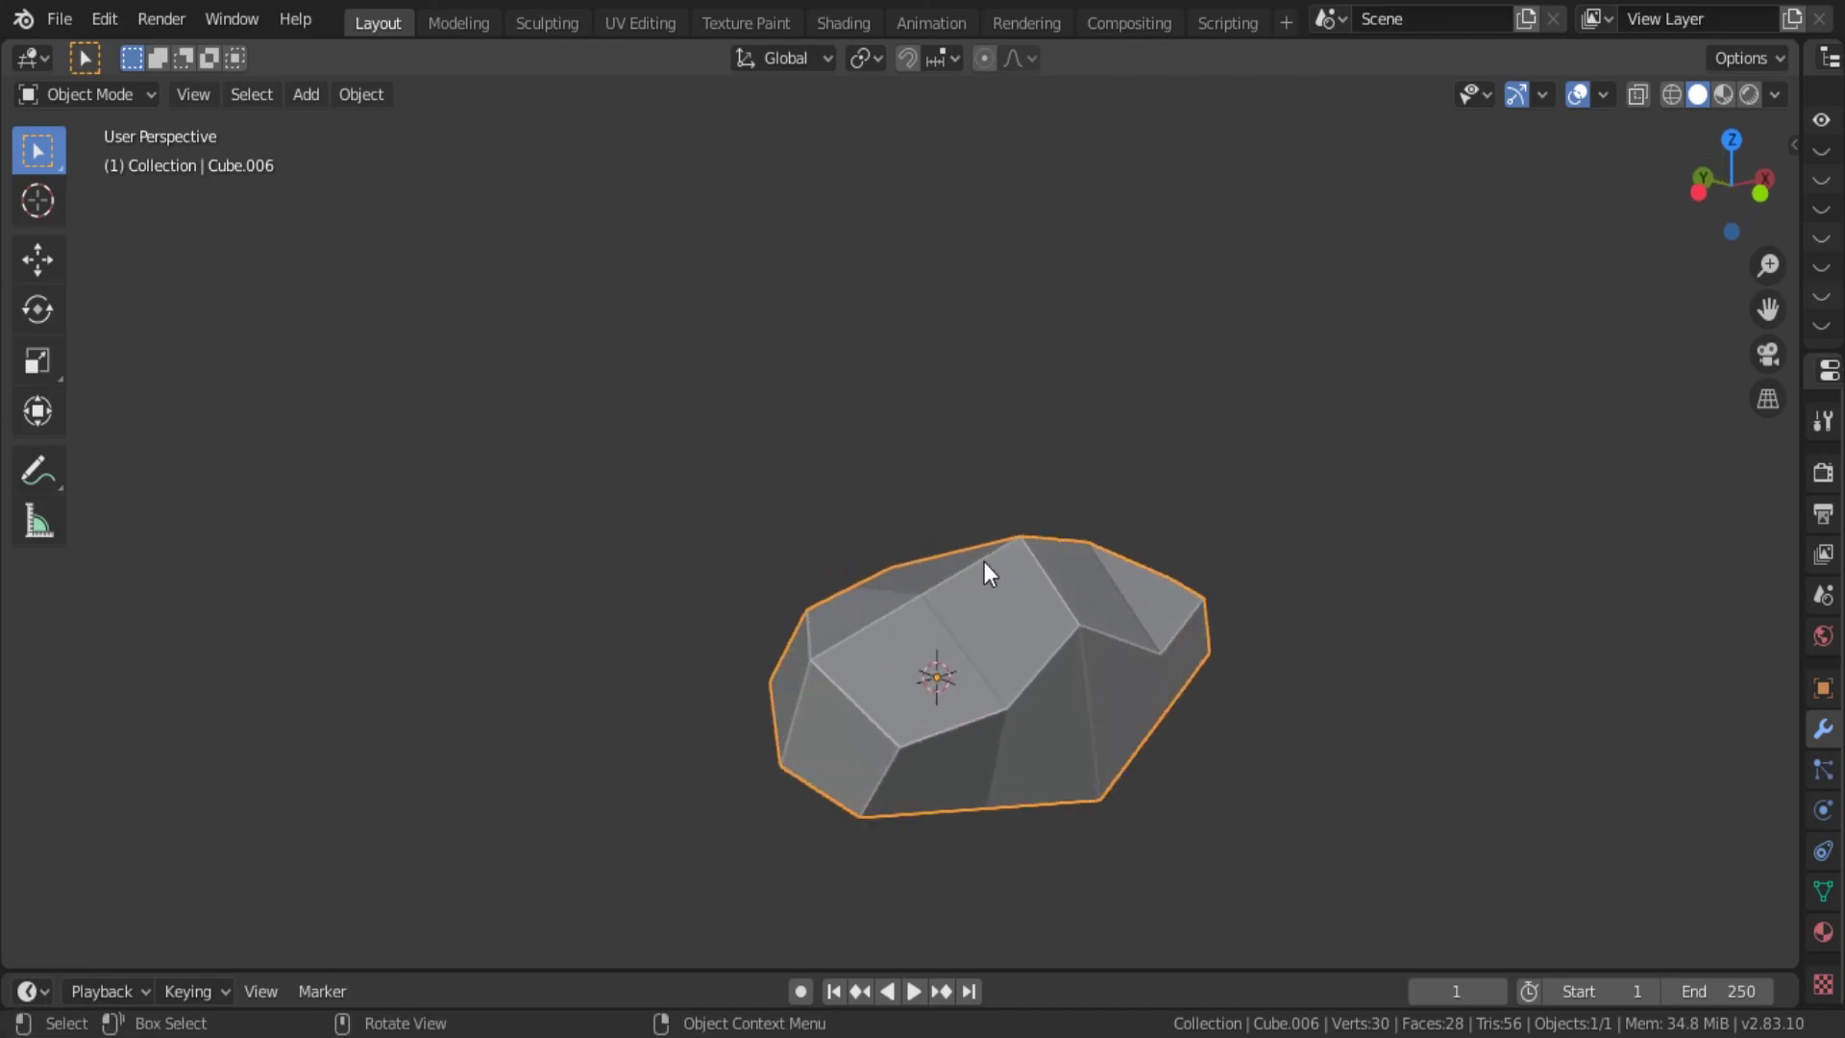
key("r")
left_click(856, 792)
Nudge one last rock vertex and view the finished scene.
key("Tab")
left_click(815, 667)
key("g")
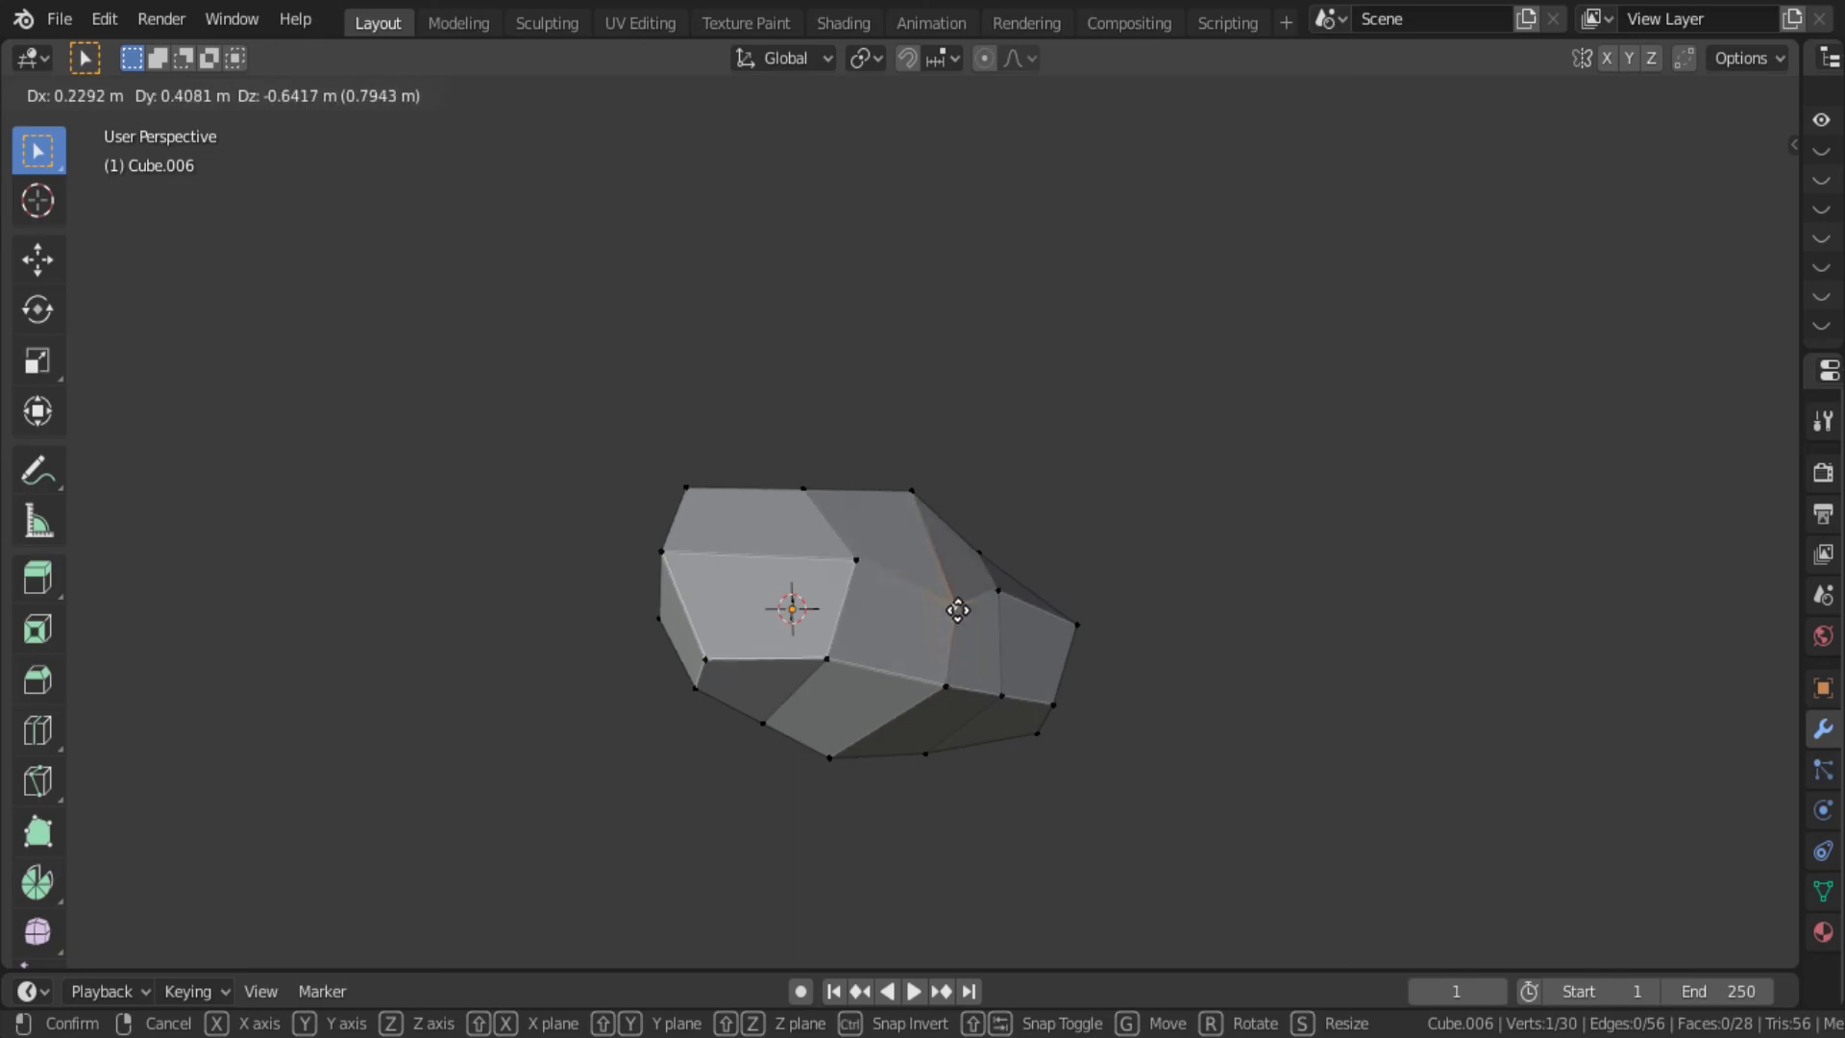
left_click(965, 634)
key("Tab")
mouse_move(965, 635)
middle_mouse_down()
mouse_move(769, 665)
mouse_move(1142, 646)
middle_mouse_up()
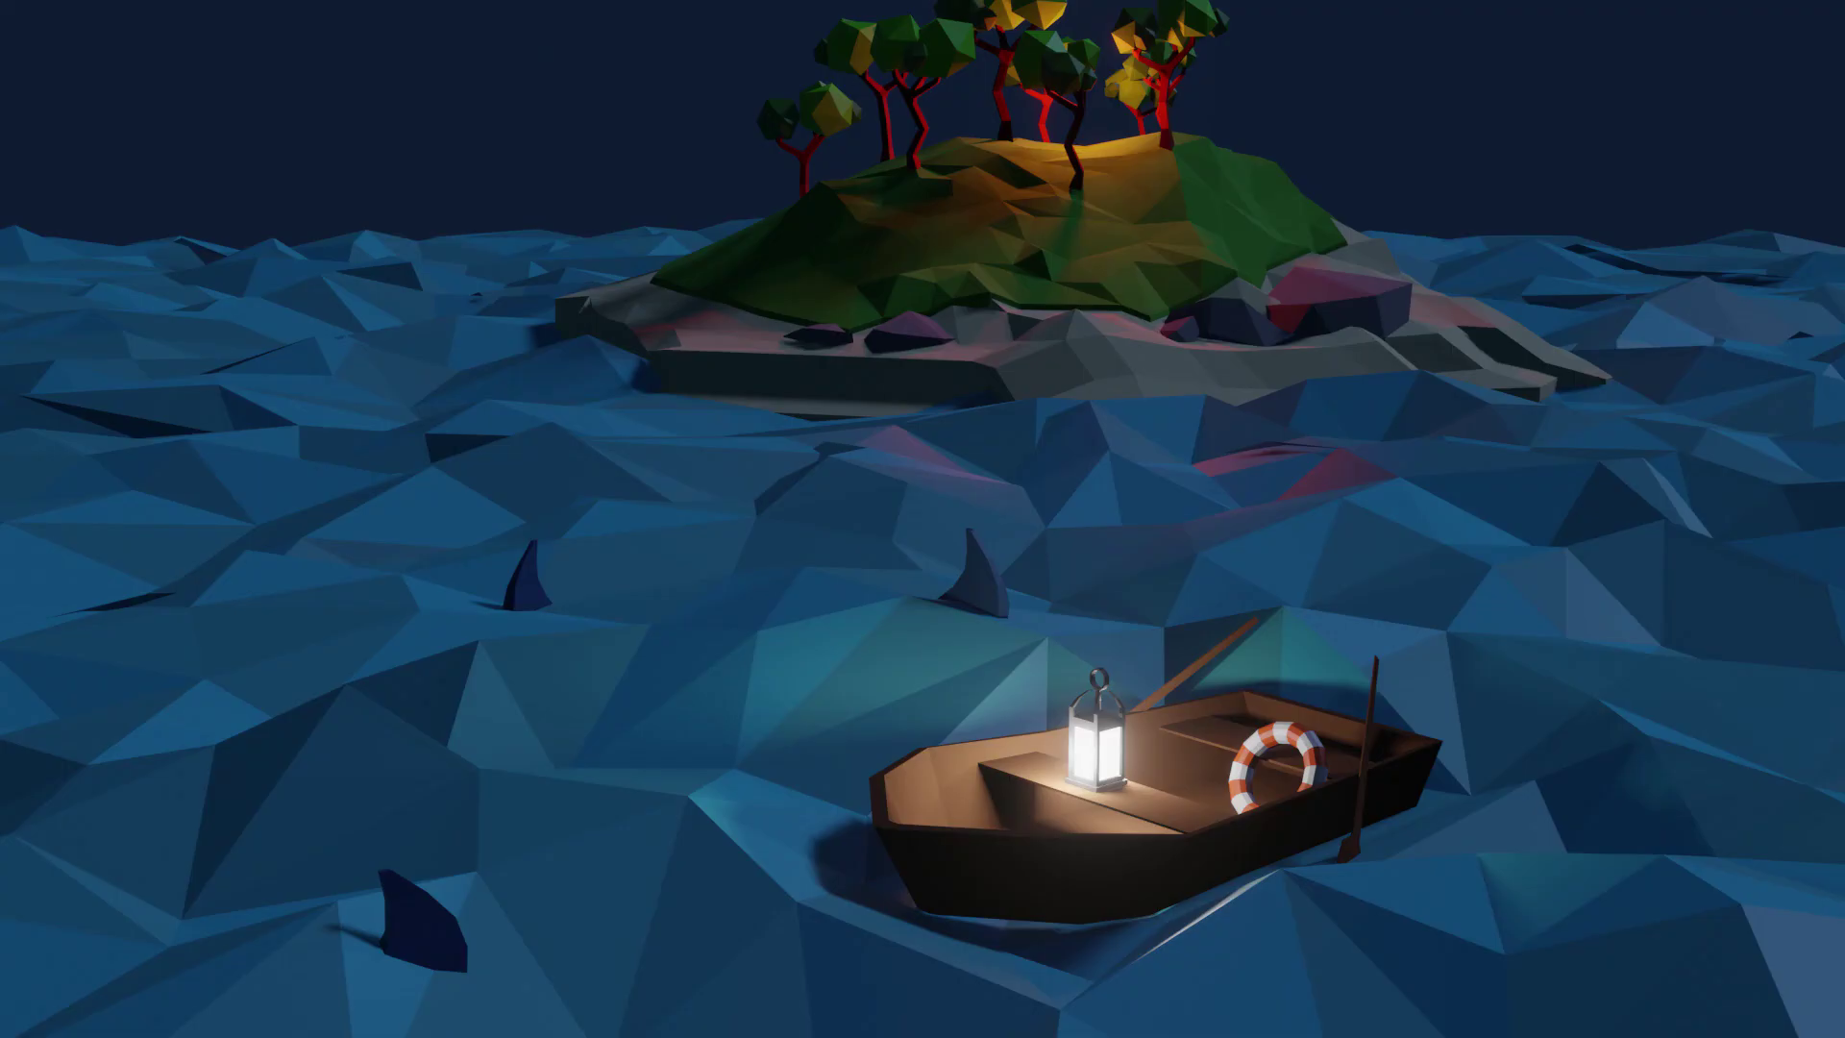